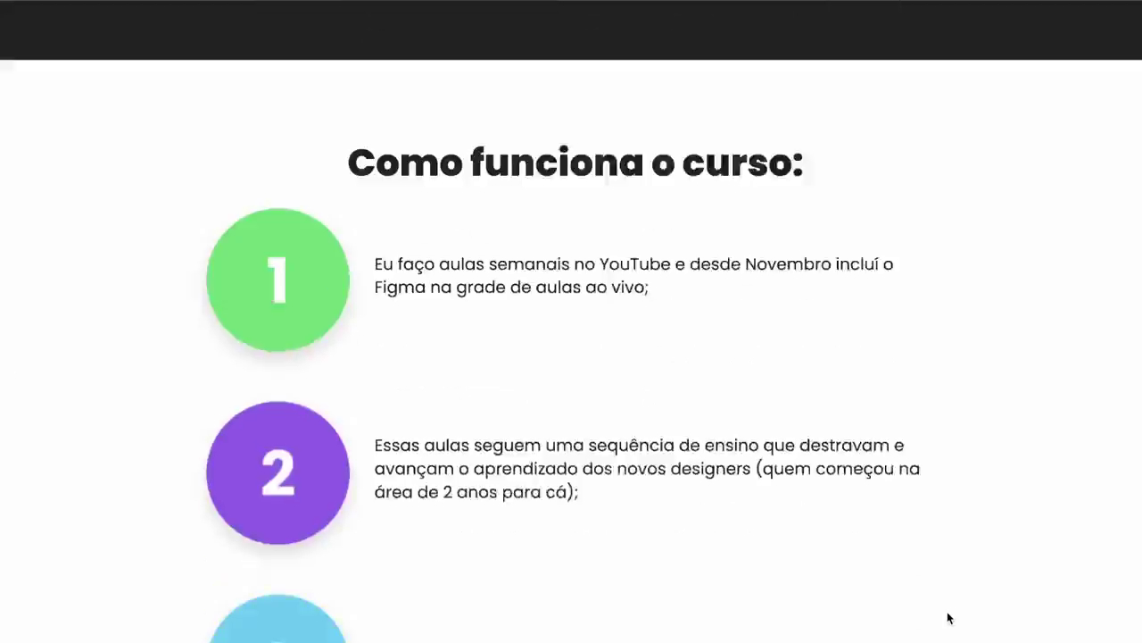
Step: Scroll the THOR page of the Stranger Things & Thor file to the finished Thor logo
{"action": "scroll", "coordinate": [1011, 485], "scroll_direction": "down", "scroll_amount": 5}
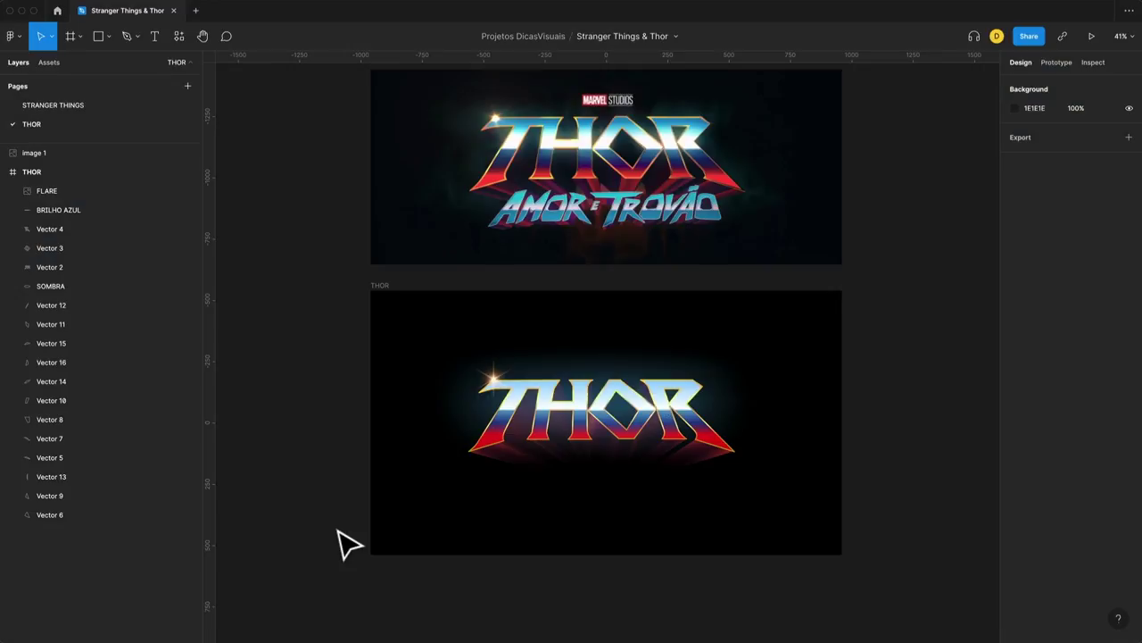
{"action": "scroll", "coordinate": [340, 540], "scroll_direction": "up", "scroll_amount": 2}
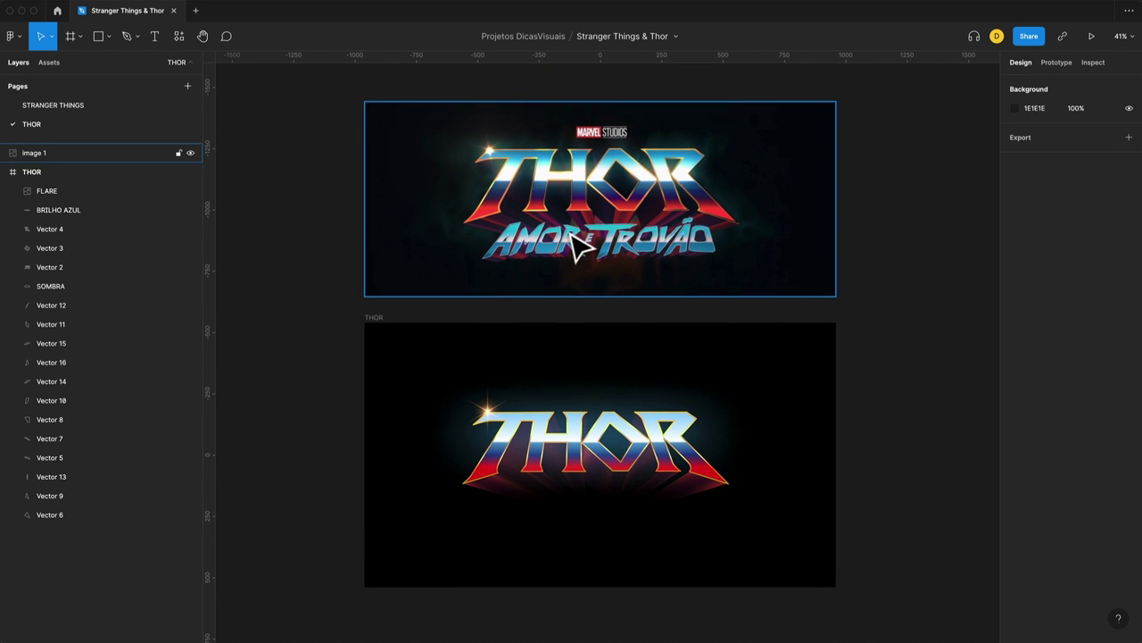
{"action": "scroll", "coordinate": [589, 237], "scroll_direction": "up", "scroll_amount": 1, "text": "ctrl"}
{"action": "scroll", "coordinate": [581, 197], "scroll_direction": "up", "scroll_amount": 4, "text": "ctrl"}
{"action": "scroll", "coordinate": [571, 232], "scroll_direction": "down", "scroll_amount": 3}
{"action": "scroll", "coordinate": [566, 262], "scroll_direction": "down", "scroll_amount": 3}
{"action": "scroll", "coordinate": [560, 253], "scroll_direction": "down", "scroll_amount": 2}
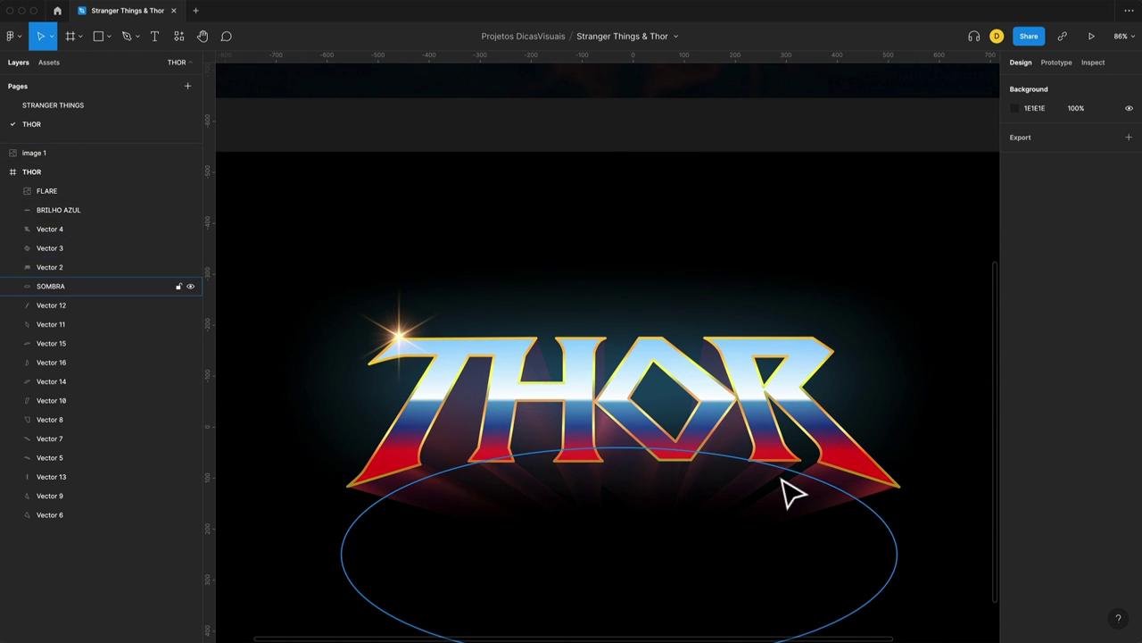
{"action": "scroll", "coordinate": [669, 451], "scroll_direction": "up", "scroll_amount": 3}
{"action": "scroll", "coordinate": [660, 447], "scroll_direction": "up", "scroll_amount": 6}
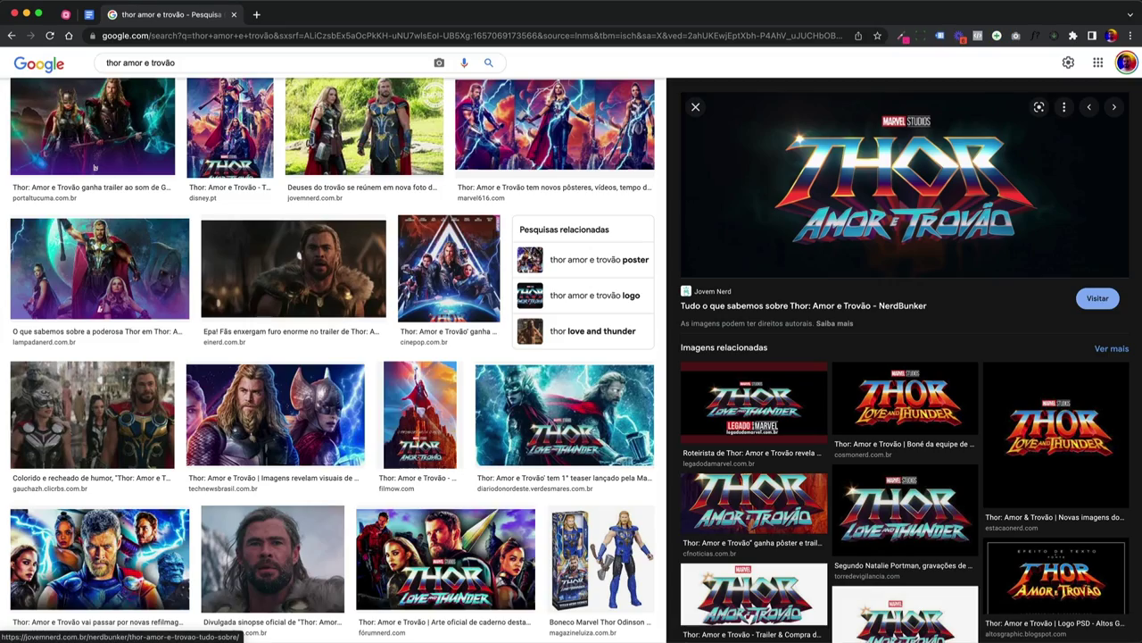
Step: Preview several Thor Amor e Trovão posters, including the Cine Mococa one, then return to Figma
{"action": "scroll", "coordinate": [384, 408], "scroll_direction": "up", "scroll_amount": 5}
{"action": "scroll", "coordinate": [420, 357], "scroll_direction": "up", "scroll_amount": 5}
{"action": "scroll", "coordinate": [423, 339], "scroll_direction": "up", "scroll_amount": 3}
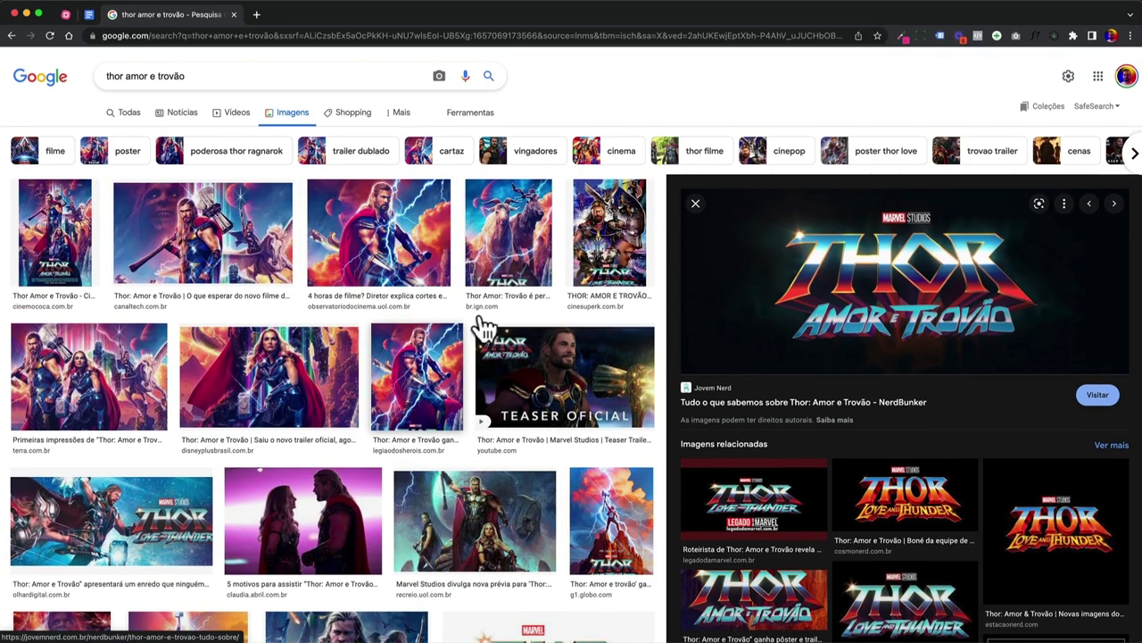
{"action": "left_click", "coordinate": [607, 279]}
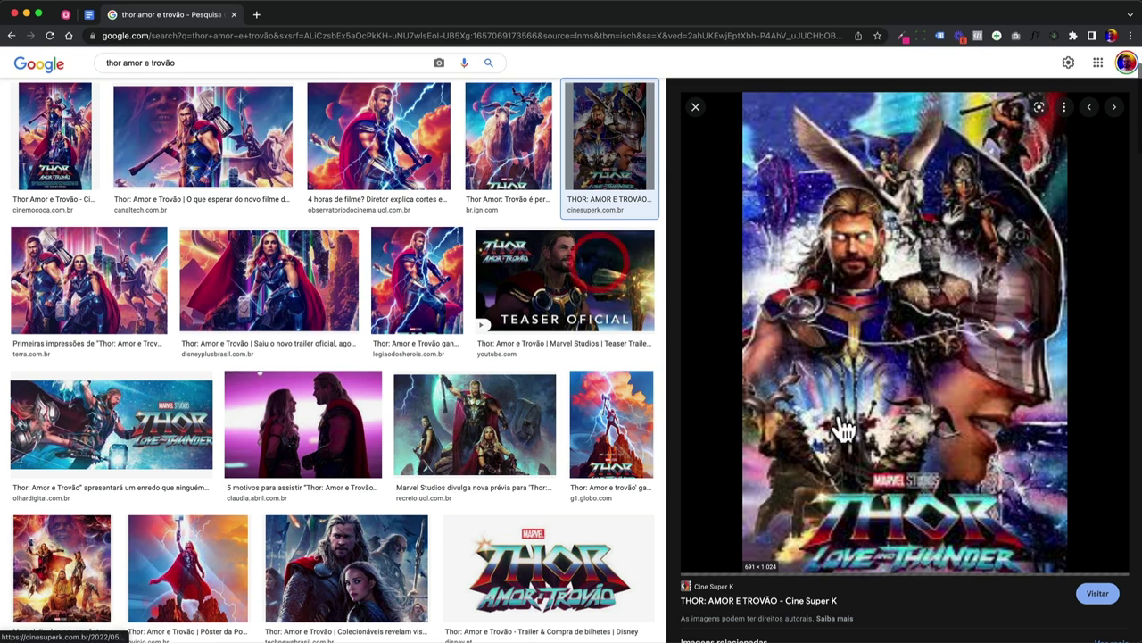
{"action": "left_click", "coordinate": [134, 277]}
{"action": "left_click", "coordinate": [63, 169]}
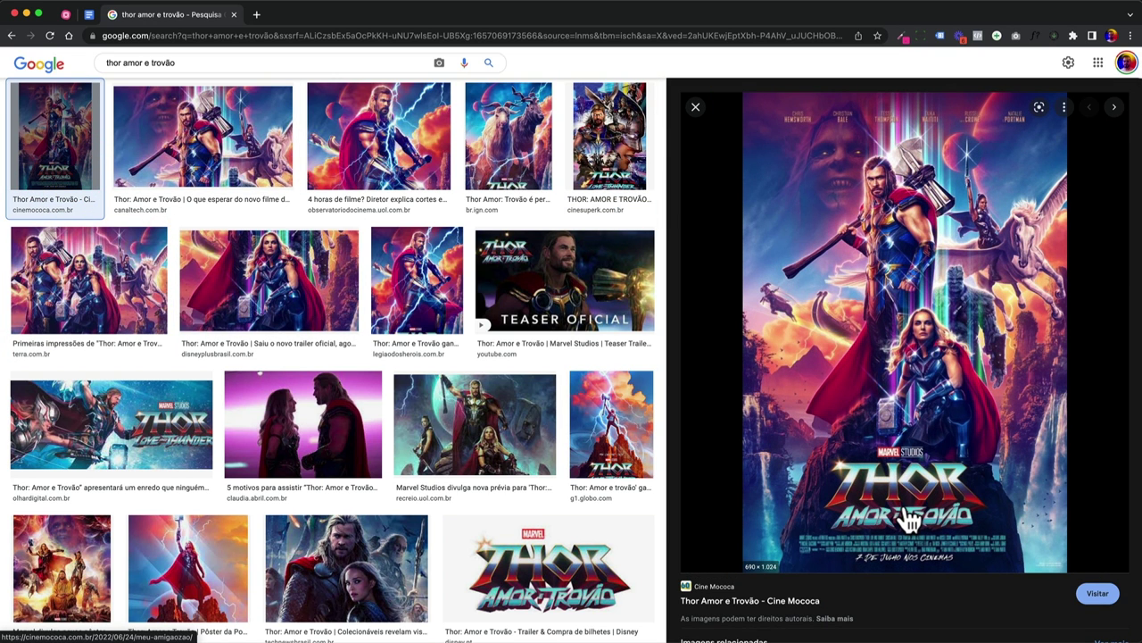
{"action": "key", "text": "super+Tab"}
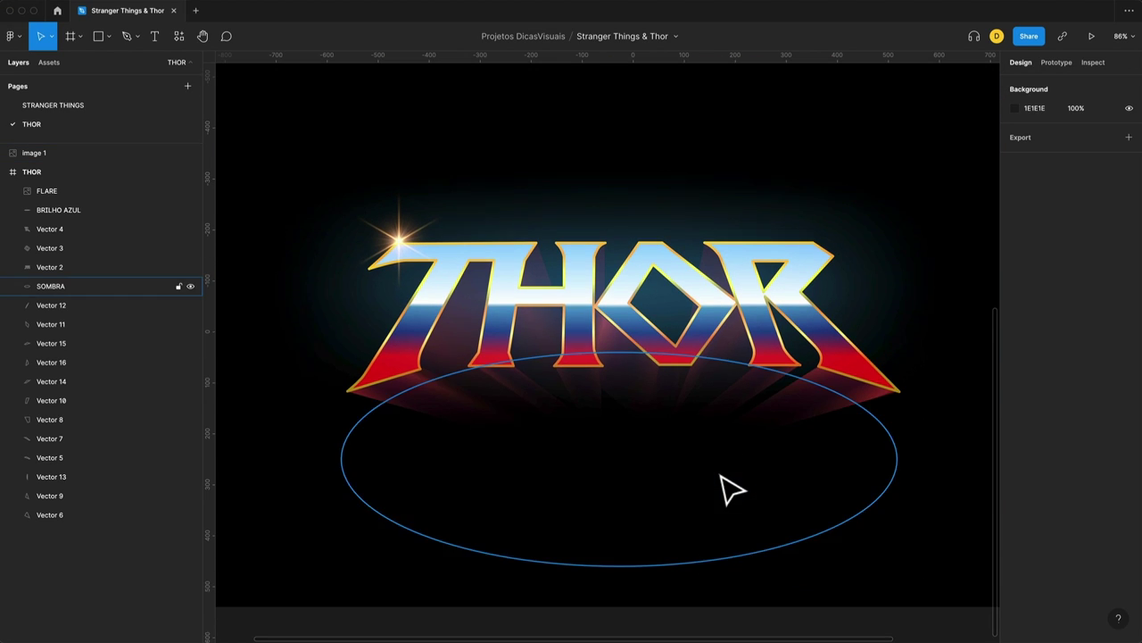
{"action": "scroll", "coordinate": [737, 442], "scroll_direction": "up", "scroll_amount": 5}
{"action": "scroll", "coordinate": [736, 441], "scroll_direction": "up", "scroll_amount": 3}
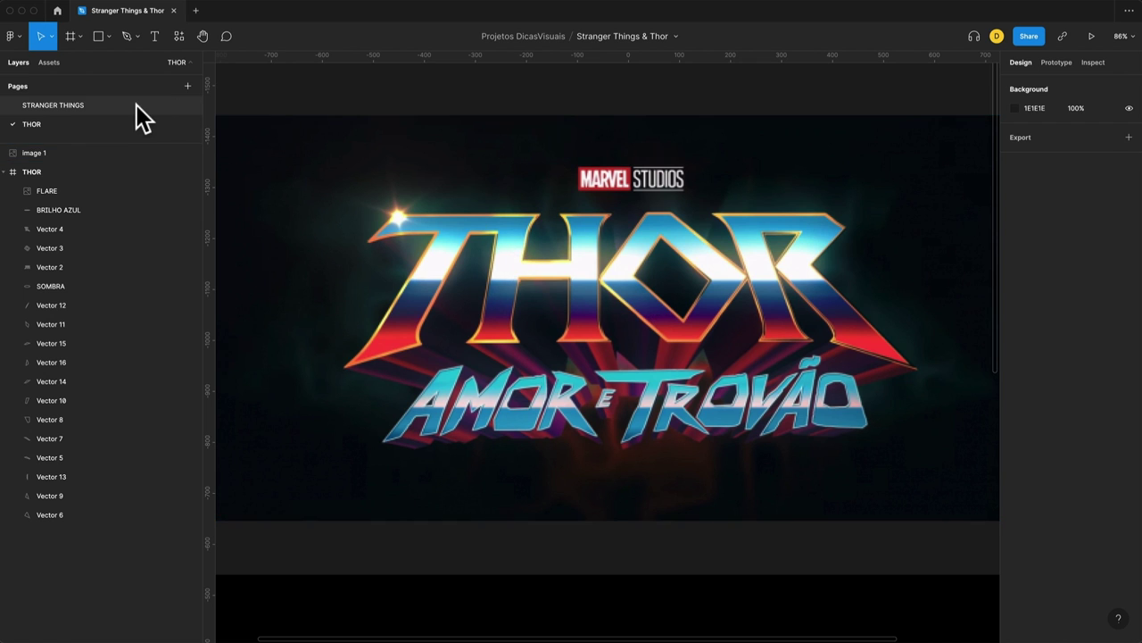
{"action": "left_click", "coordinate": [136, 104]}
{"action": "scroll", "coordinate": [516, 344], "scroll_direction": "left", "scroll_amount": 5}
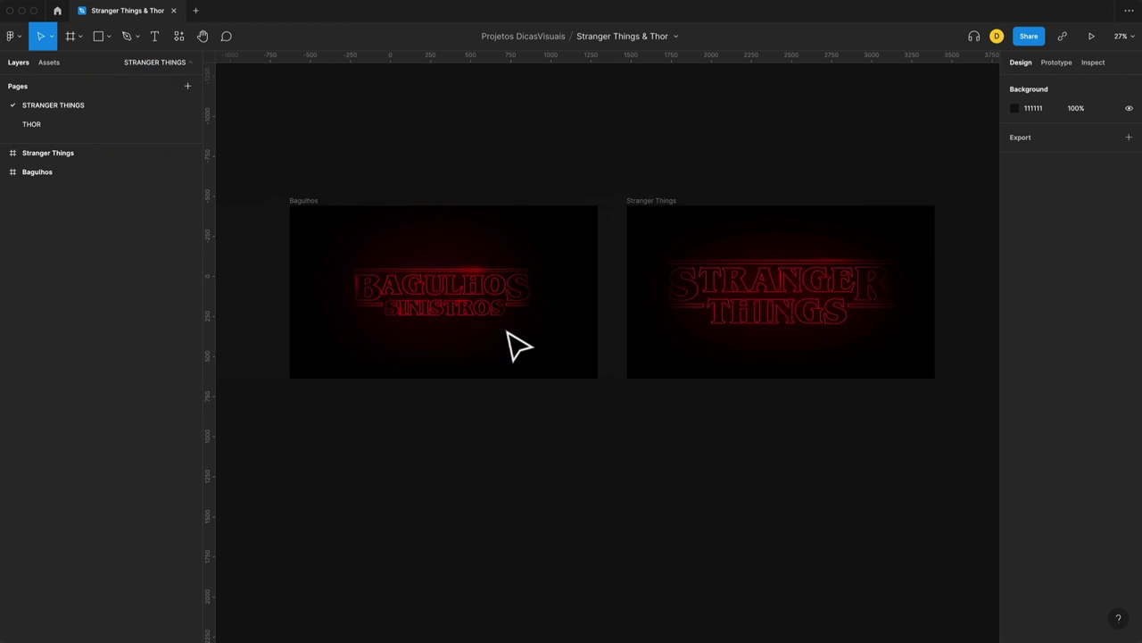
{"action": "scroll", "coordinate": [518, 345], "scroll_direction": "right", "scroll_amount": 2}
{"action": "scroll", "coordinate": [669, 301], "scroll_direction": "right", "scroll_amount": 1}
{"action": "scroll", "coordinate": [661, 297], "scroll_direction": "up", "scroll_amount": 3, "text": "ctrl"}
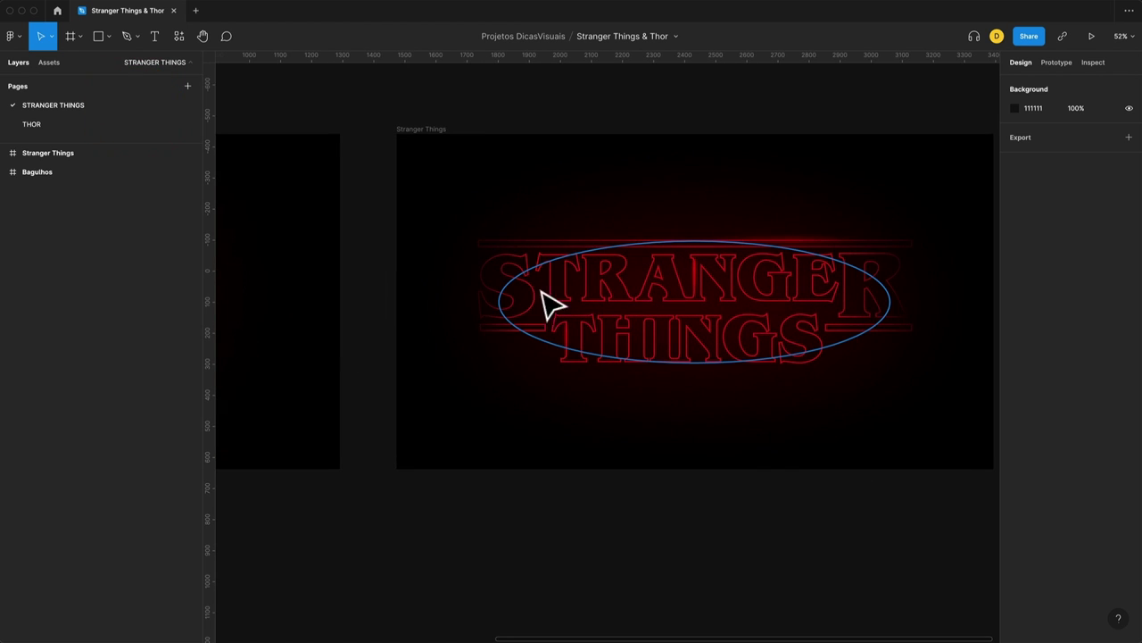
{"action": "left_click", "coordinate": [116, 130]}
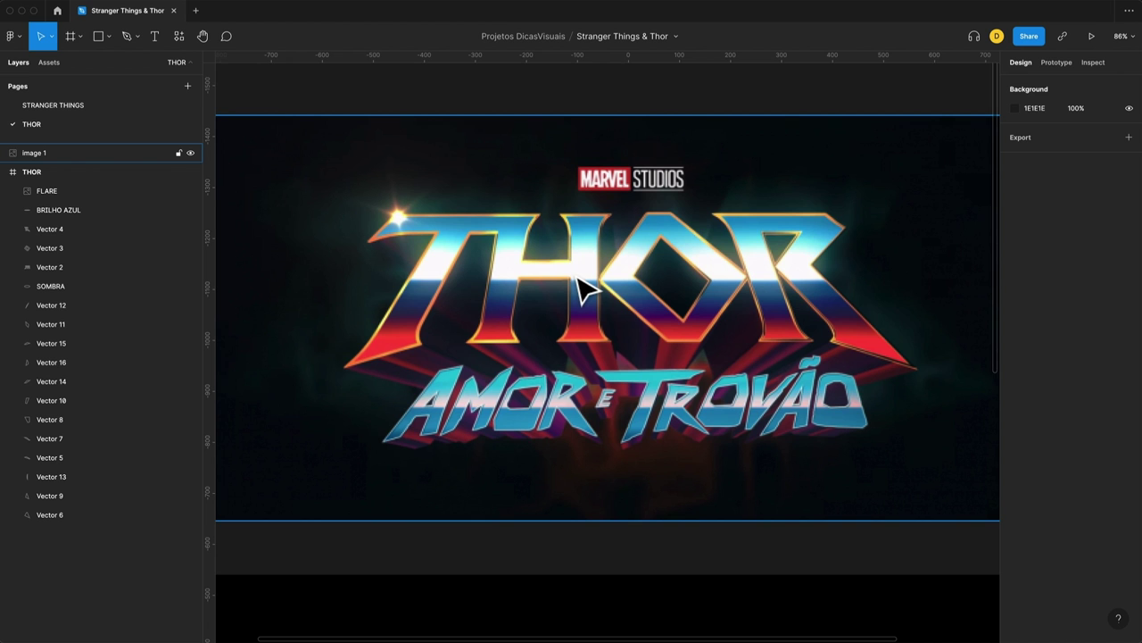
{"action": "scroll", "coordinate": [596, 308], "scroll_direction": "down", "scroll_amount": 2, "text": "ctrl"}
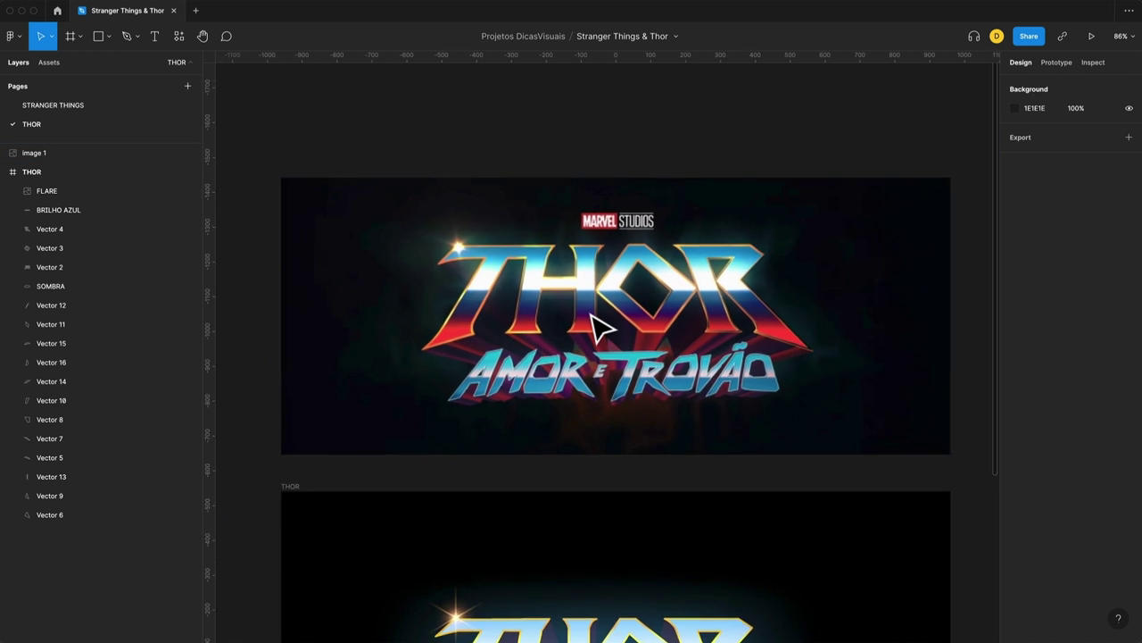
{"action": "scroll", "coordinate": [599, 326], "scroll_direction": "down", "scroll_amount": 3, "text": "ctrl"}
{"action": "scroll", "coordinate": [599, 327], "scroll_direction": "down", "scroll_amount": 3}
{"action": "scroll", "coordinate": [604, 334], "scroll_direction": "down", "scroll_amount": 3}
{"action": "scroll", "coordinate": [598, 330], "scroll_direction": "right", "scroll_amount": 1}
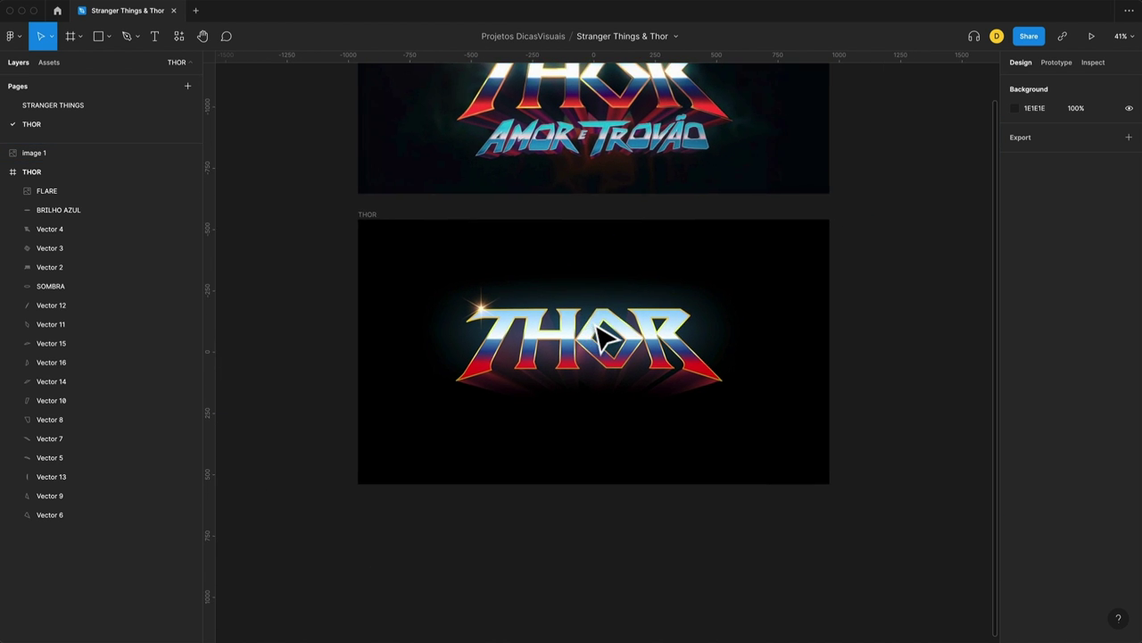
{"action": "scroll", "coordinate": [598, 330], "scroll_direction": "up", "scroll_amount": 1}
{"action": "scroll", "coordinate": [597, 329], "scroll_direction": "up", "scroll_amount": 2}
{"action": "scroll", "coordinate": [596, 329], "scroll_direction": "right", "scroll_amount": 1}
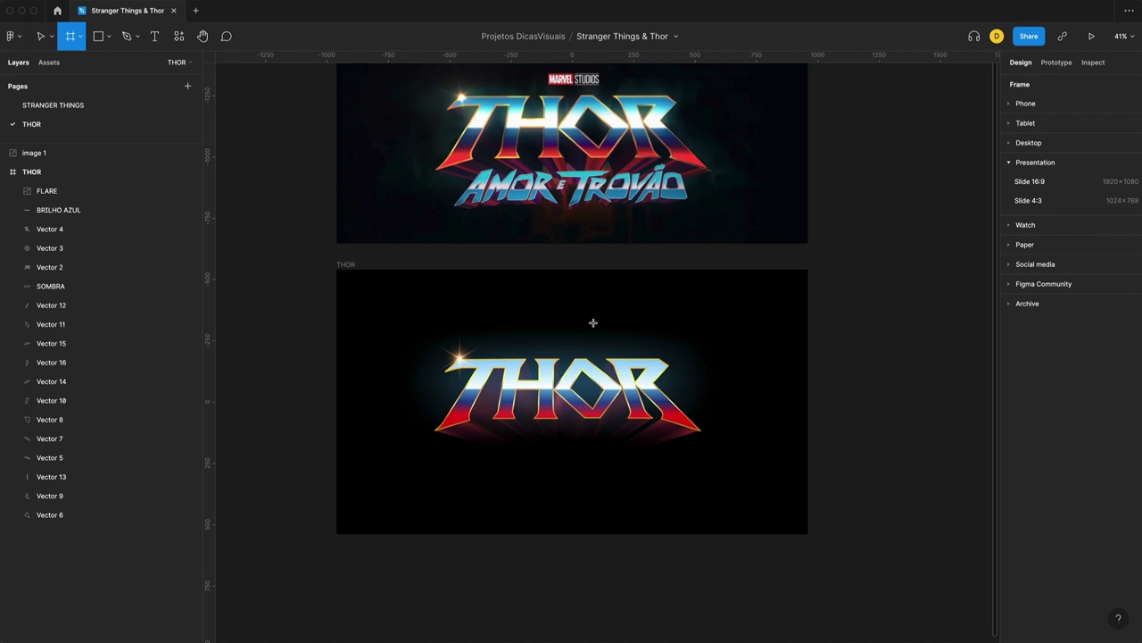
Step: Add a 1920×1080 Slide 16:9 frame beside the THOR frame
{"action": "left_click", "coordinate": [1032, 181]}
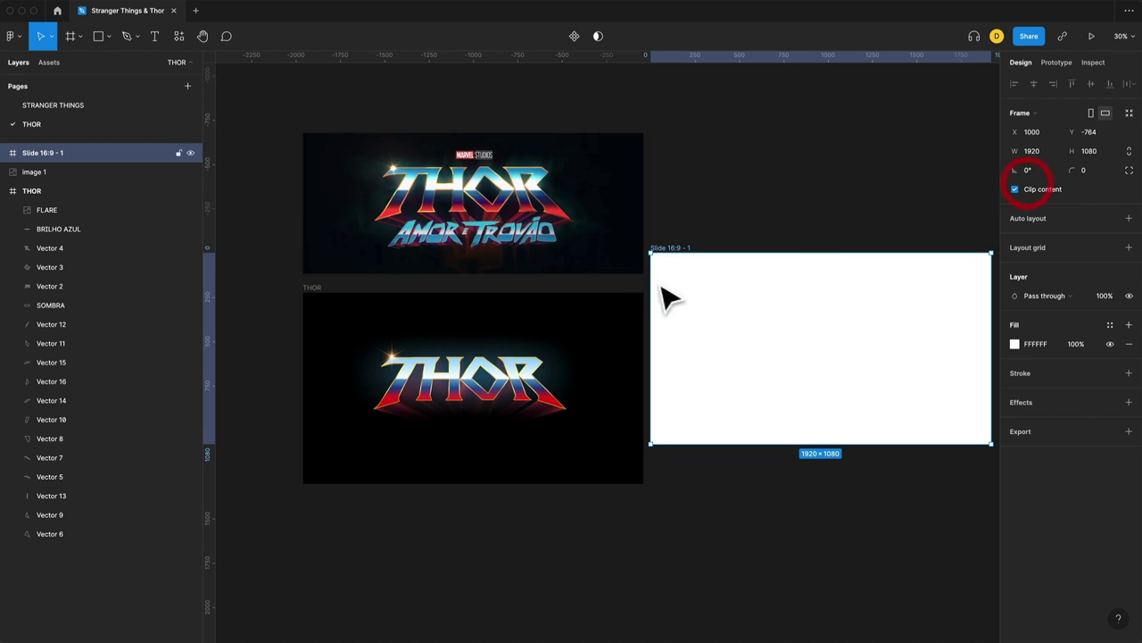
{"action": "left_click_drag", "start_coordinate": [678, 257], "coordinate": [696, 300]}
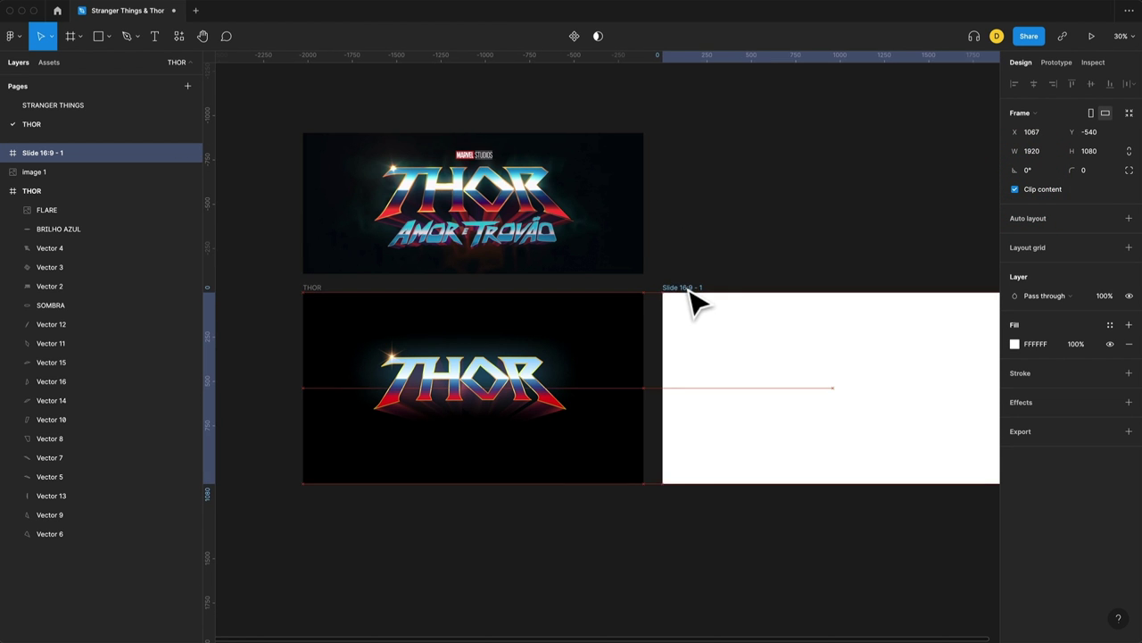
{"action": "scroll", "coordinate": [640, 349], "scroll_direction": "right", "scroll_amount": 5}
{"action": "scroll", "coordinate": [640, 349], "scroll_direction": "up", "scroll_amount": 3}
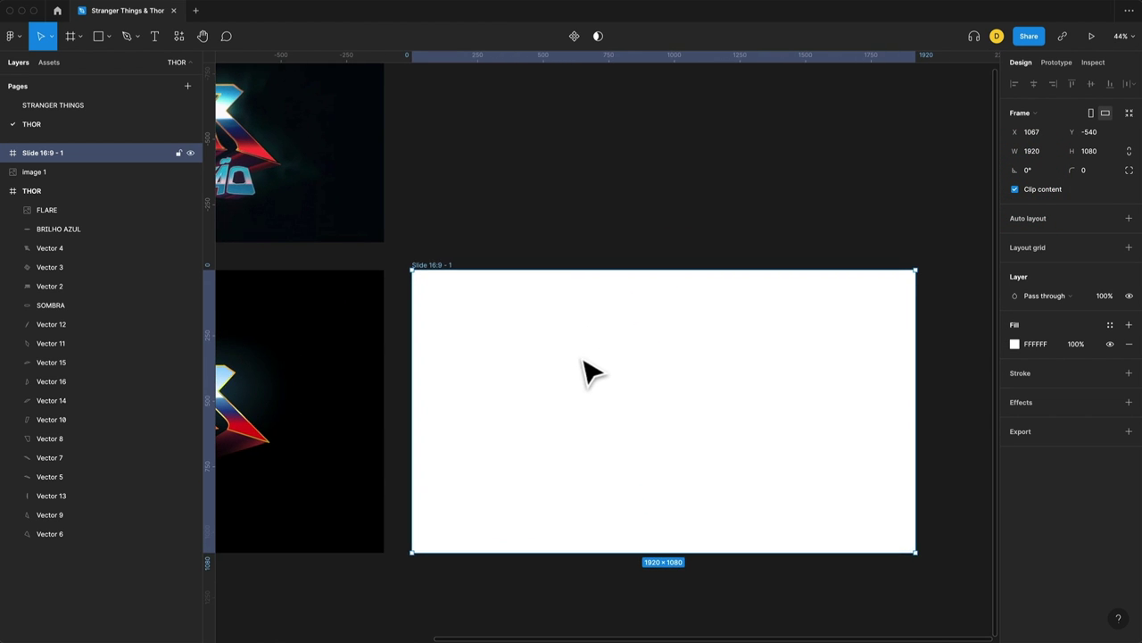
Step: Change the slide frame's fill to black 000000
{"action": "left_click", "coordinate": [1014, 344]}
{"action": "left_click", "coordinate": [848, 489]}
{"action": "left_click", "coordinate": [987, 335]}
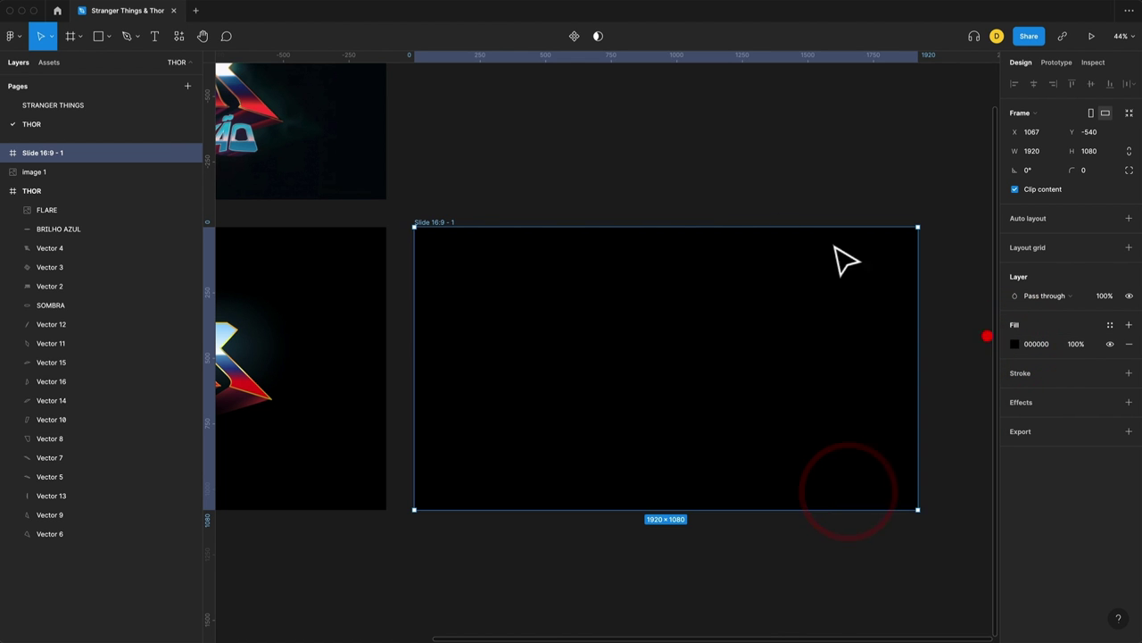
{"action": "scroll", "coordinate": [846, 260], "scroll_direction": "left", "scroll_amount": 5}
{"action": "scroll", "coordinate": [684, 205], "scroll_direction": "up", "scroll_amount": 3}
{"action": "left_click", "coordinate": [450, 214]}
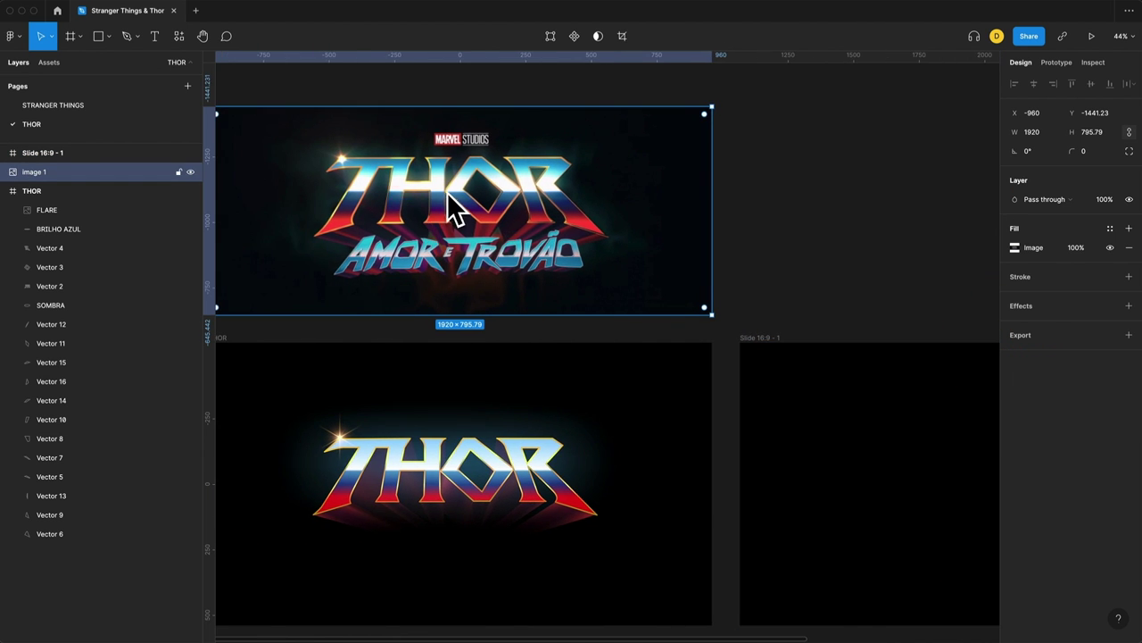
Step: Preview the wide Thor Amor e Trovão logo result and copy its image
{"action": "scroll", "coordinate": [468, 306], "scroll_direction": "down", "scroll_amount": 3}
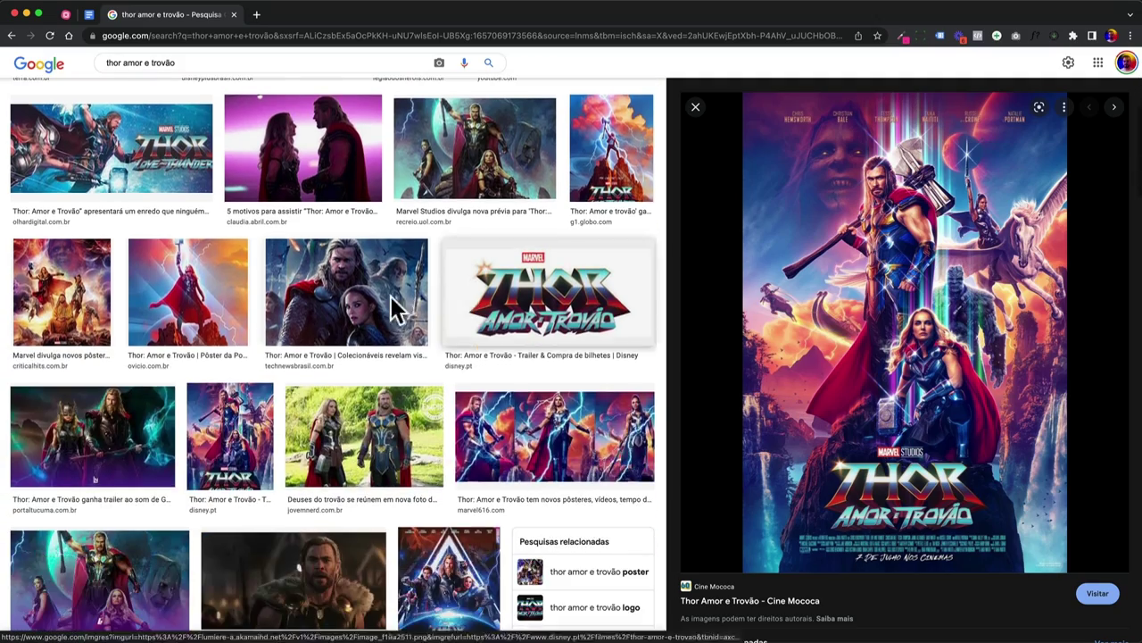
{"action": "scroll", "coordinate": [396, 306], "scroll_direction": "up", "scroll_amount": 3}
{"action": "scroll", "coordinate": [416, 294], "scroll_direction": "up", "scroll_amount": 2}
{"action": "scroll", "coordinate": [385, 291], "scroll_direction": "down", "scroll_amount": 2}
{"action": "scroll", "coordinate": [461, 224], "scroll_direction": "down", "scroll_amount": 5}
{"action": "scroll", "coordinate": [462, 224], "scroll_direction": "down", "scroll_amount": 5}
{"action": "scroll", "coordinate": [166, 369], "scroll_direction": "down", "scroll_amount": 3}
{"action": "left_click", "coordinate": [181, 425]}
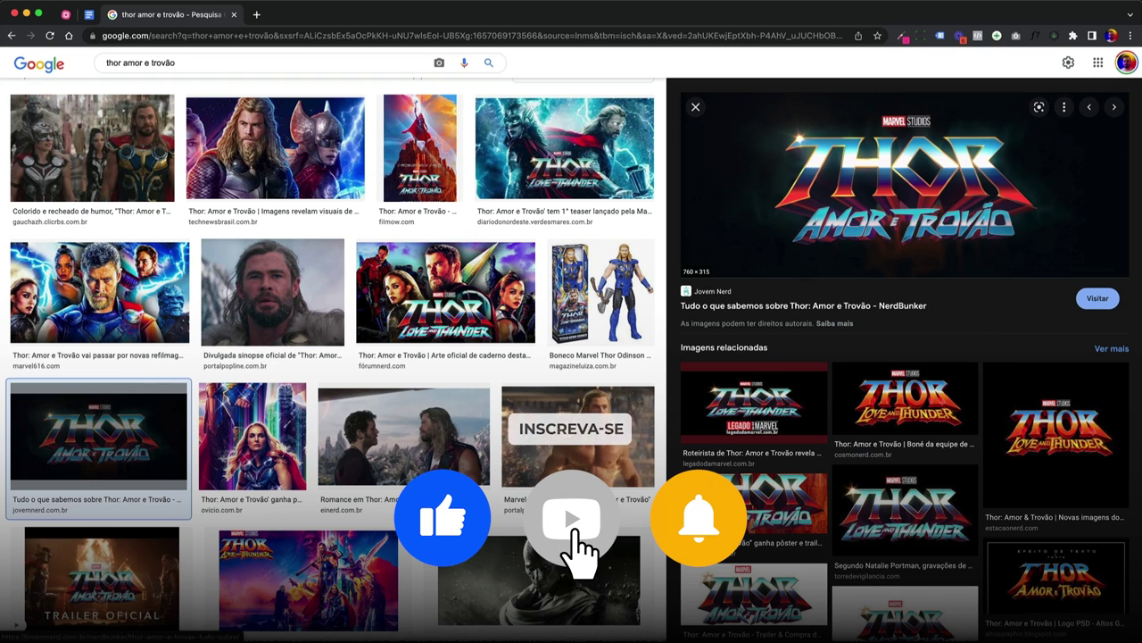
{"action": "right_click", "coordinate": [890, 211]}
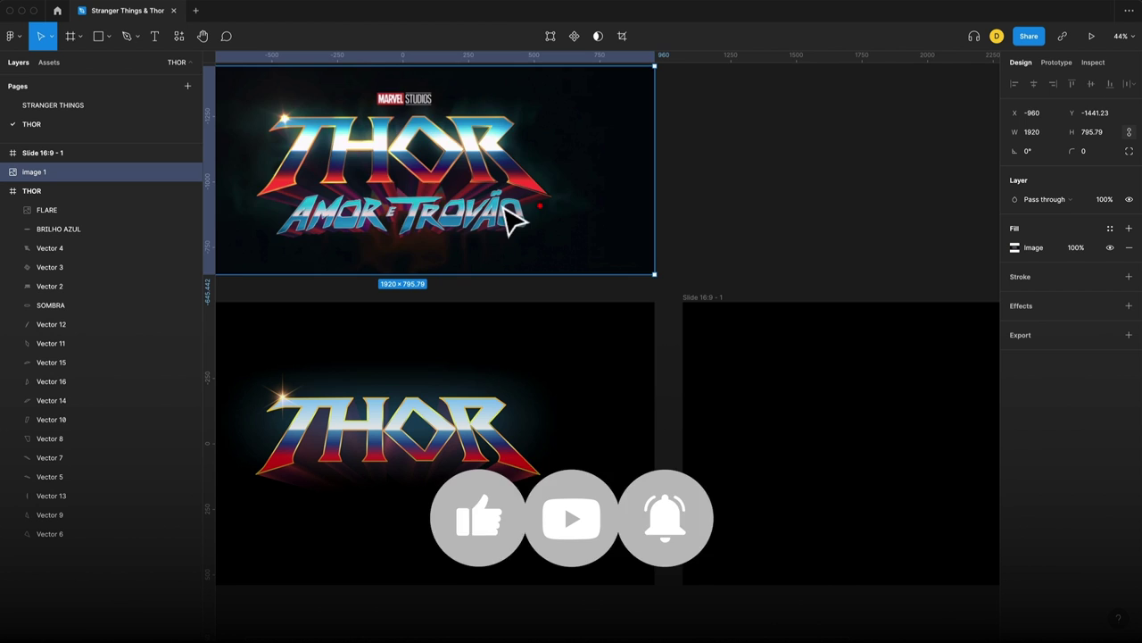
Step: Move the Thor logo image 1 into Slide 16:9 - 1 and lock its layer
{"action": "left_click_drag", "start_coordinate": [509, 214], "coordinate": [986, 465]}
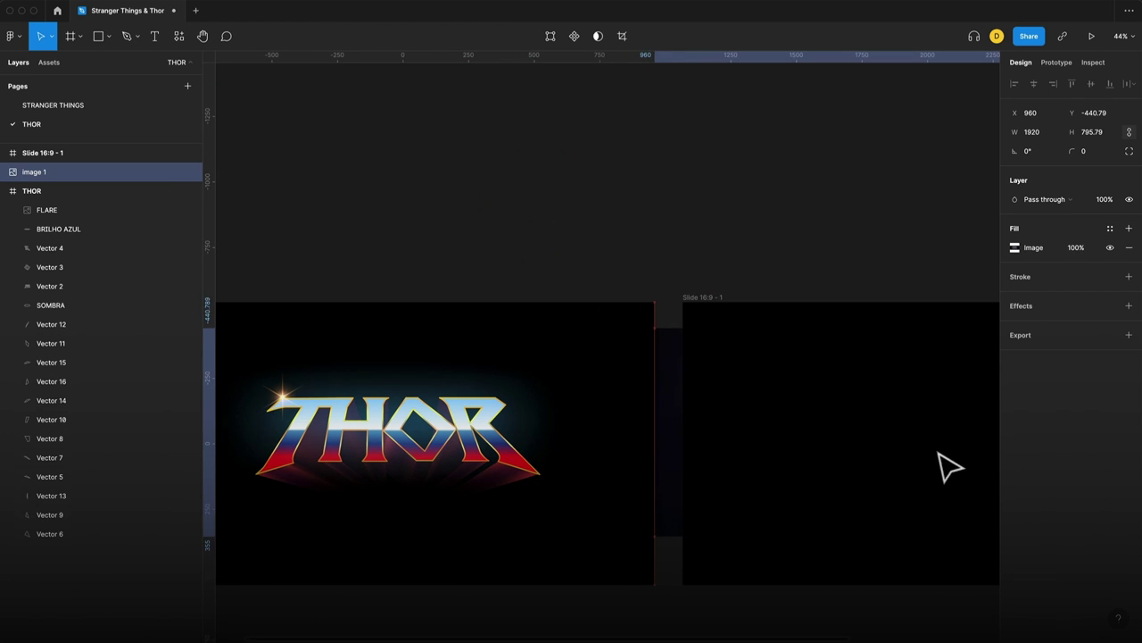
{"action": "scroll", "coordinate": [943, 453], "scroll_direction": "right", "scroll_amount": 5}
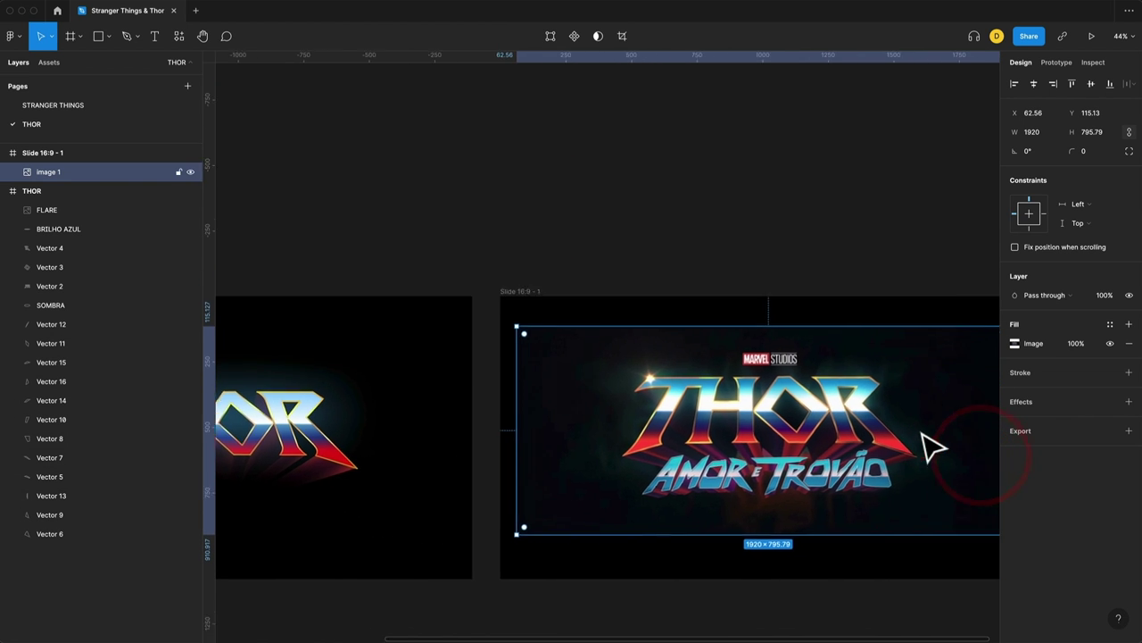
{"action": "scroll", "coordinate": [645, 306], "scroll_direction": "up", "scroll_amount": 4}
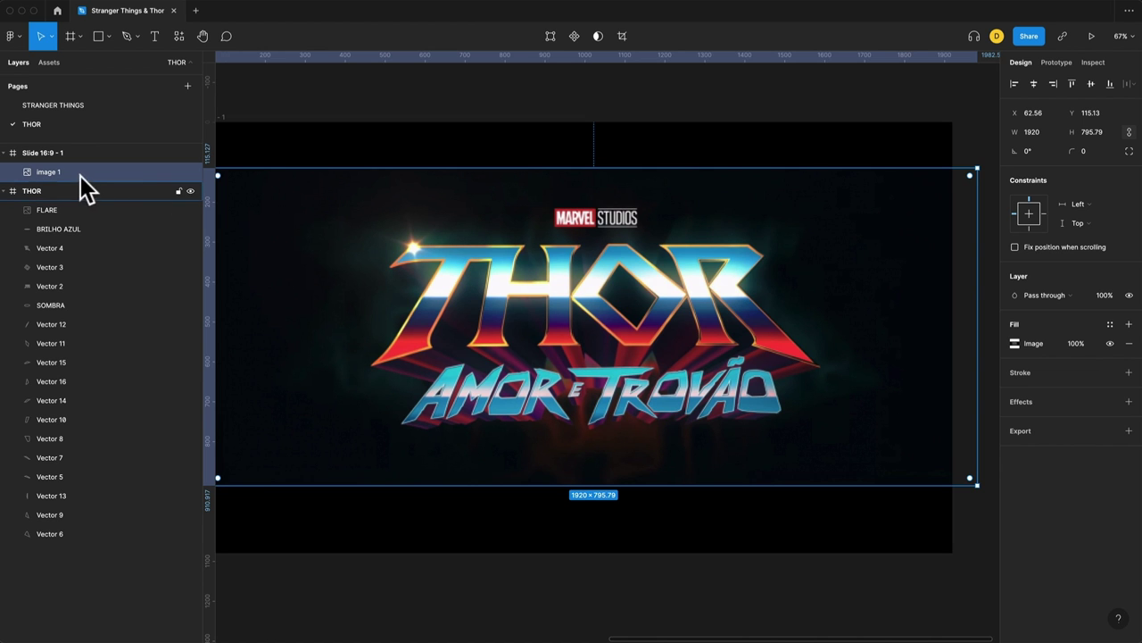
{"action": "left_click", "coordinate": [178, 171]}
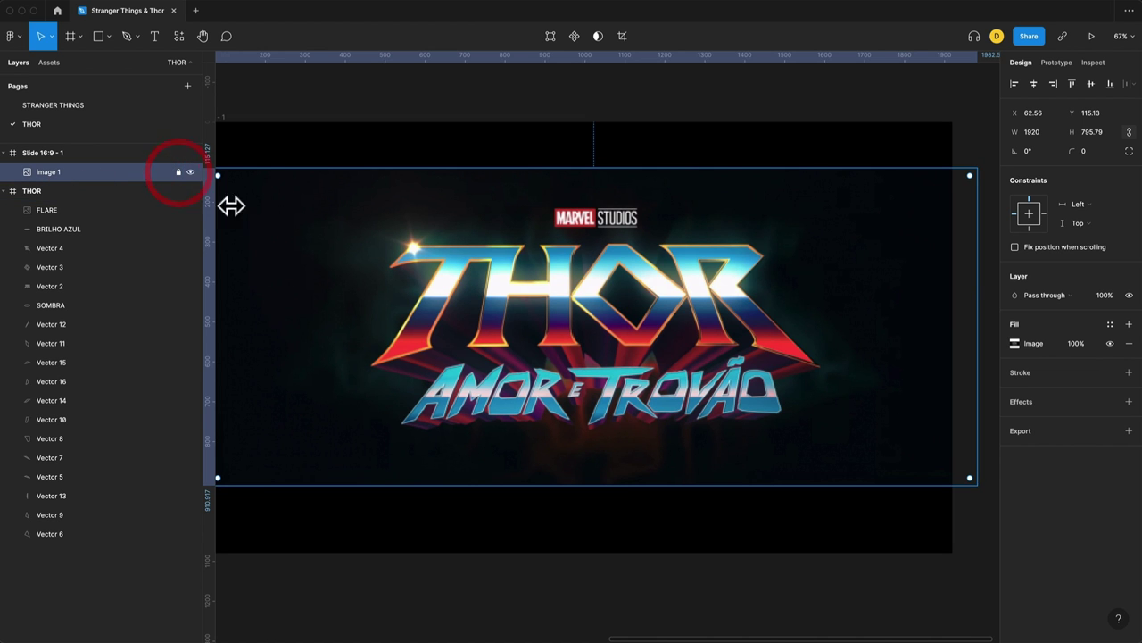
{"action": "scroll", "coordinate": [473, 330], "scroll_direction": "up", "scroll_amount": 4}
{"action": "scroll", "coordinate": [473, 331], "scroll_direction": "down", "scroll_amount": 1}
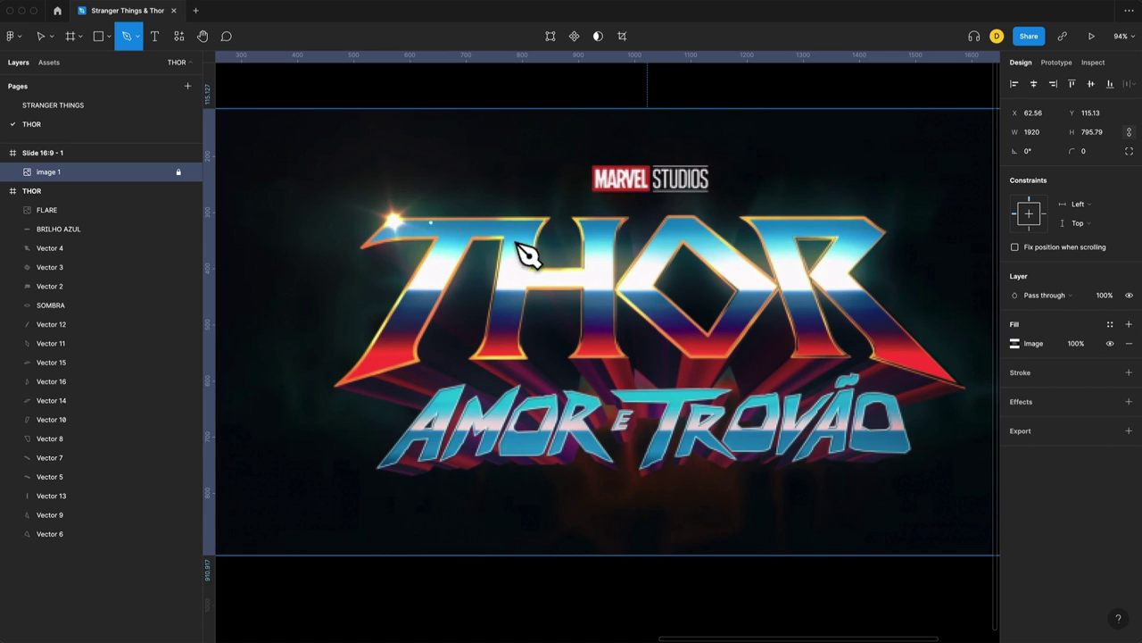
Step: Trace the T and H with the Pen tool as one path closed at its start point
{"action": "left_click", "coordinate": [392, 218]}
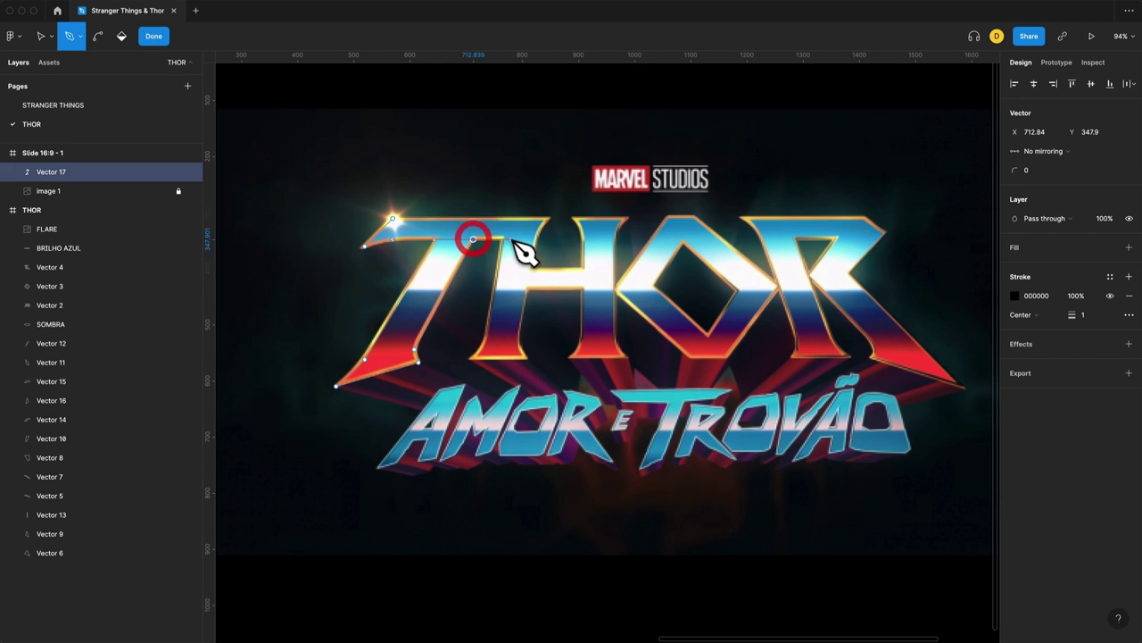
{"action": "left_click", "coordinate": [527, 288]}
{"action": "left_click", "coordinate": [570, 358]}
{"action": "left_click", "coordinate": [631, 358]}
{"action": "left_click", "coordinate": [628, 218]}
{"action": "left_click", "coordinate": [574, 218]}
{"action": "left_click", "coordinate": [582, 237]}
{"action": "left_click", "coordinate": [550, 218]}
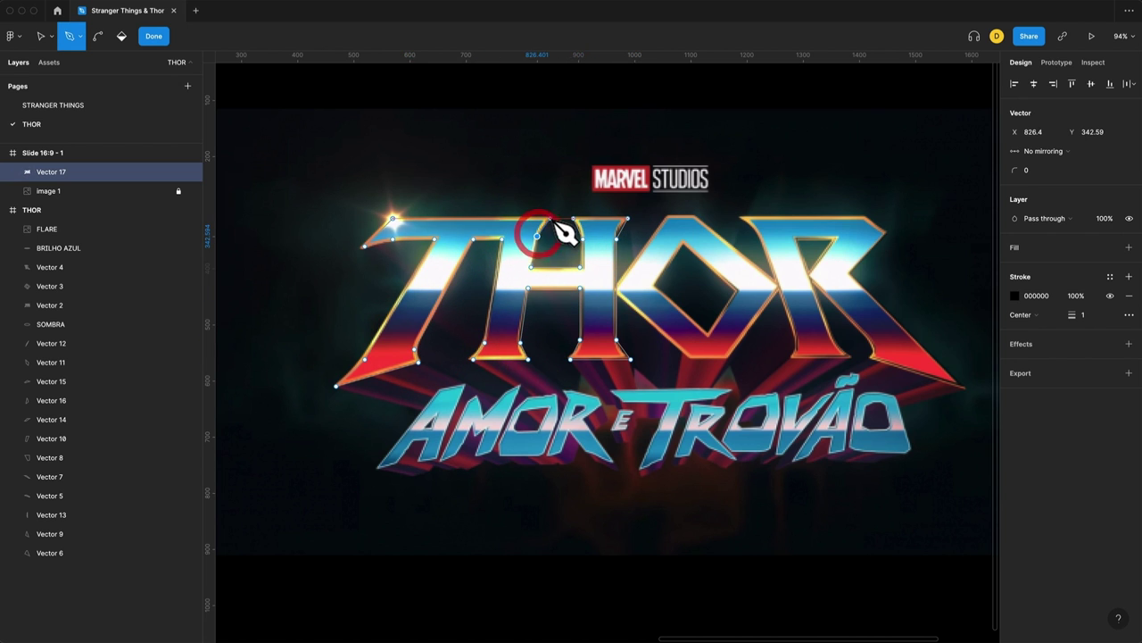
{"action": "left_click", "coordinate": [394, 217]}
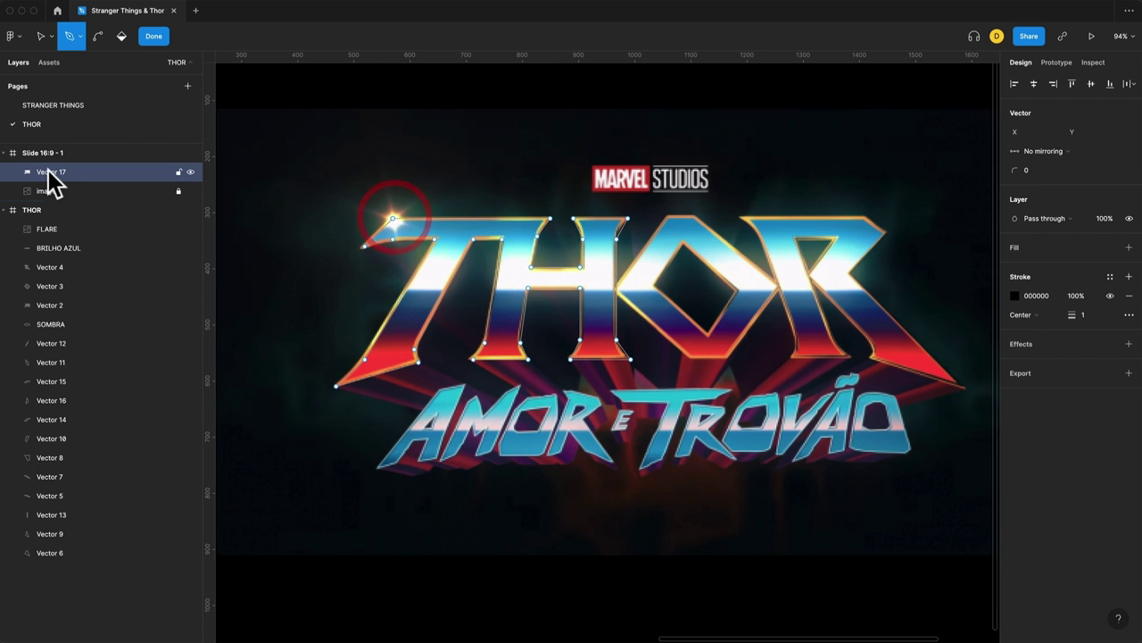
Step: Rename the traced outline layer to TH
{"action": "double_click", "coordinate": [51, 171]}
{"action": "type", "text": "TH"}
{"action": "key", "text": "Return"}
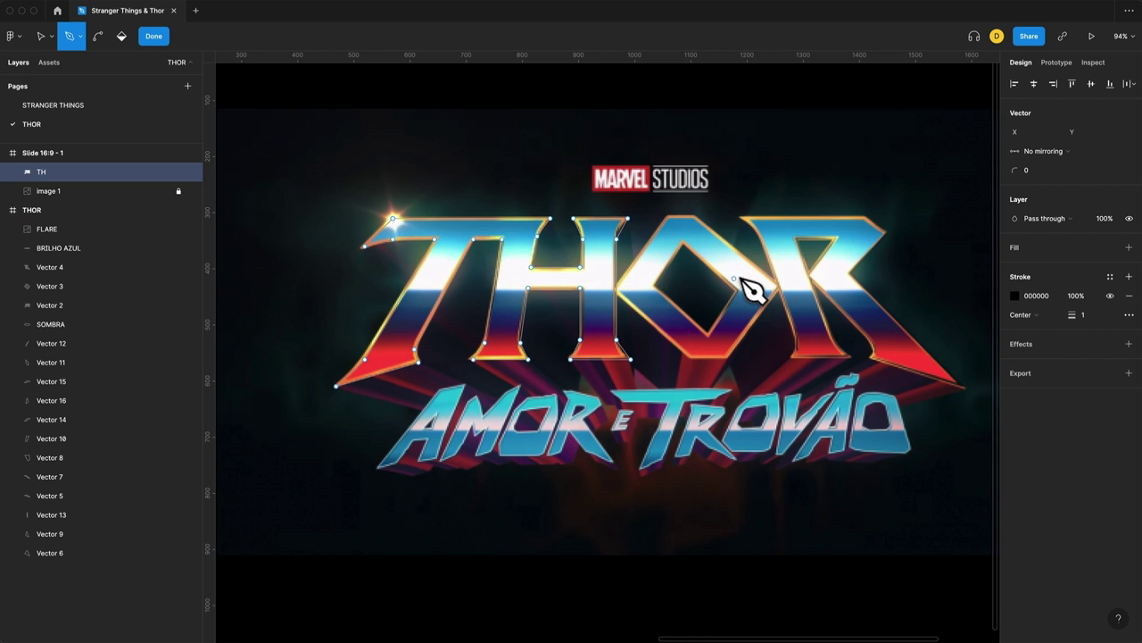
{"action": "scroll", "coordinate": [742, 285], "scroll_direction": "up", "scroll_amount": 5}
Step: Trace the O's outer edge as a closed path
{"action": "left_click", "coordinate": [154, 35]}
{"action": "left_click", "coordinate": [555, 295]}
{"action": "left_click", "coordinate": [632, 186]}
{"action": "left_click", "coordinate": [672, 186]}
{"action": "left_click", "coordinate": [799, 290]}
{"action": "left_click", "coordinate": [721, 396]}
{"action": "left_click", "coordinate": [668, 396]}
{"action": "left_click", "coordinate": [555, 295]}
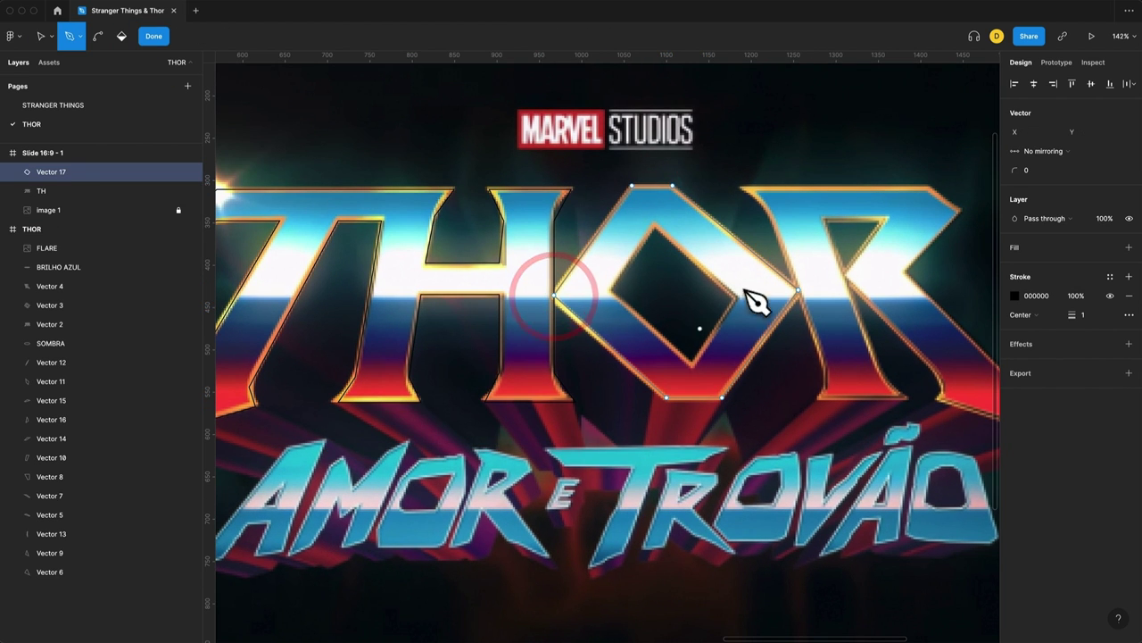
Step: Trace and close the O's inner diamond, then return to the Move tool
{"action": "left_click", "coordinate": [437, 253]}
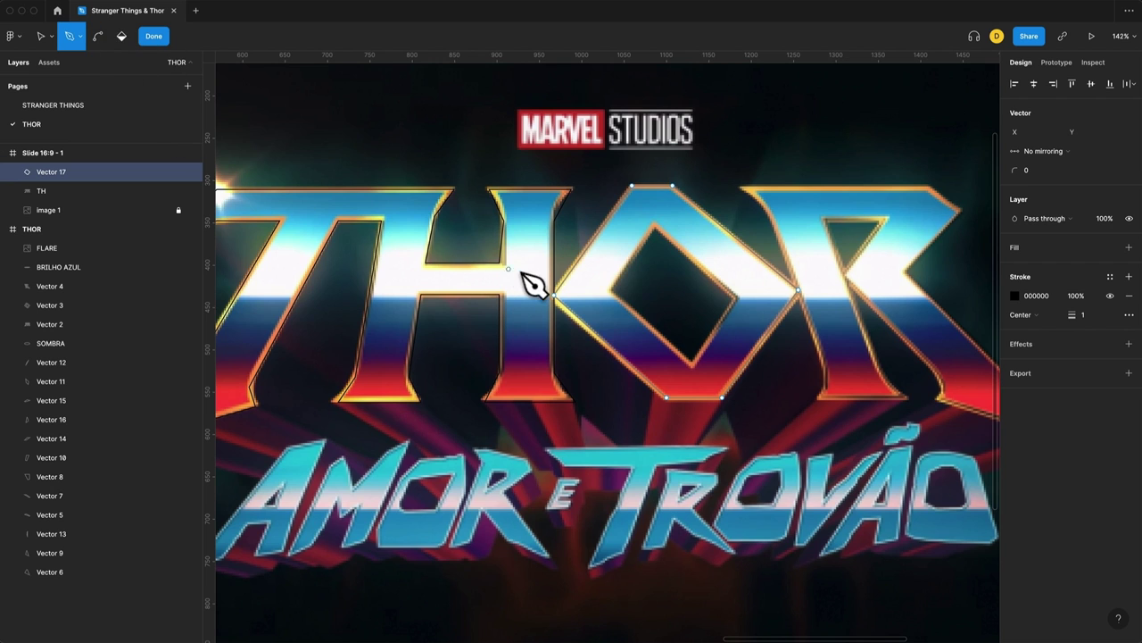
{"action": "left_click", "coordinate": [613, 291]}
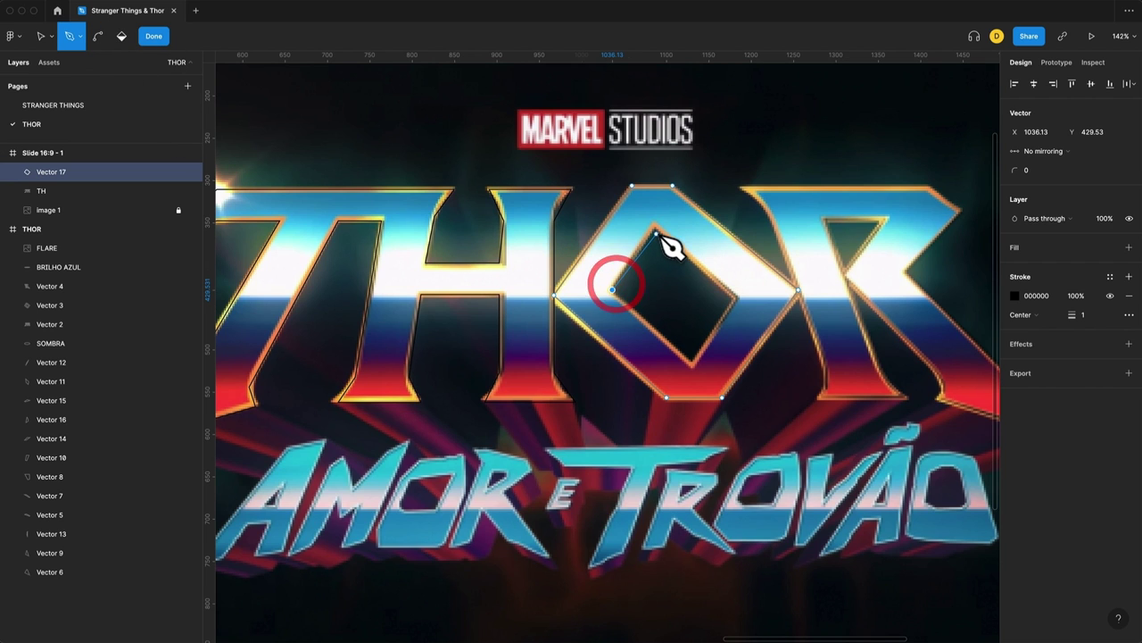
{"action": "left_click", "coordinate": [654, 226]}
{"action": "left_click", "coordinate": [738, 299]}
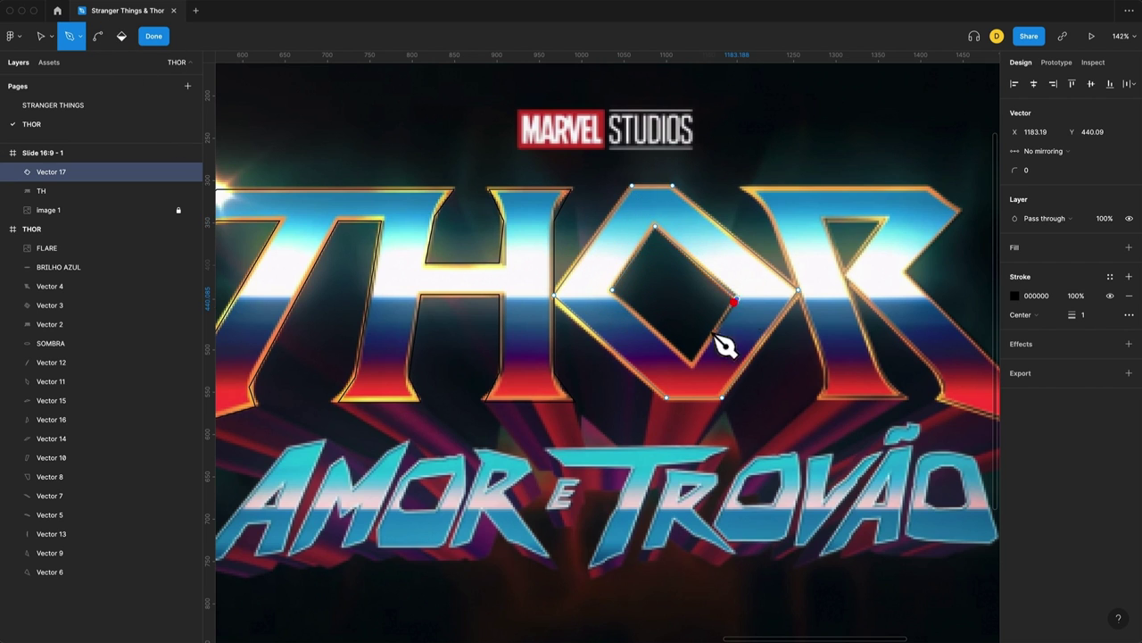
{"action": "left_click", "coordinate": [694, 365]}
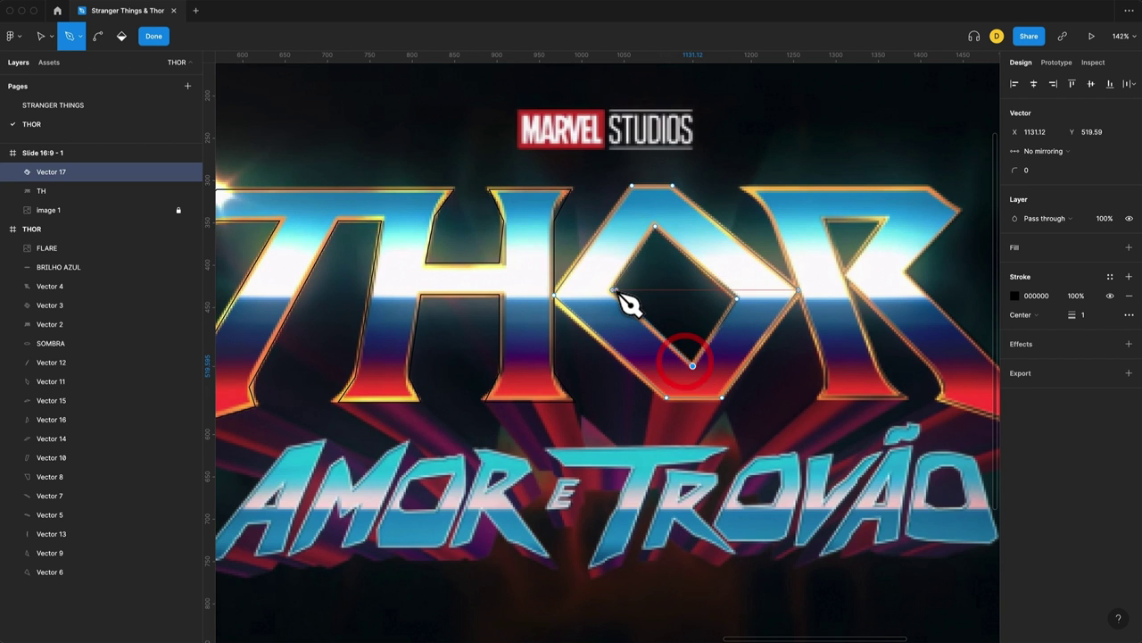
{"action": "left_click", "coordinate": [612, 291]}
{"action": "key", "text": "v"}
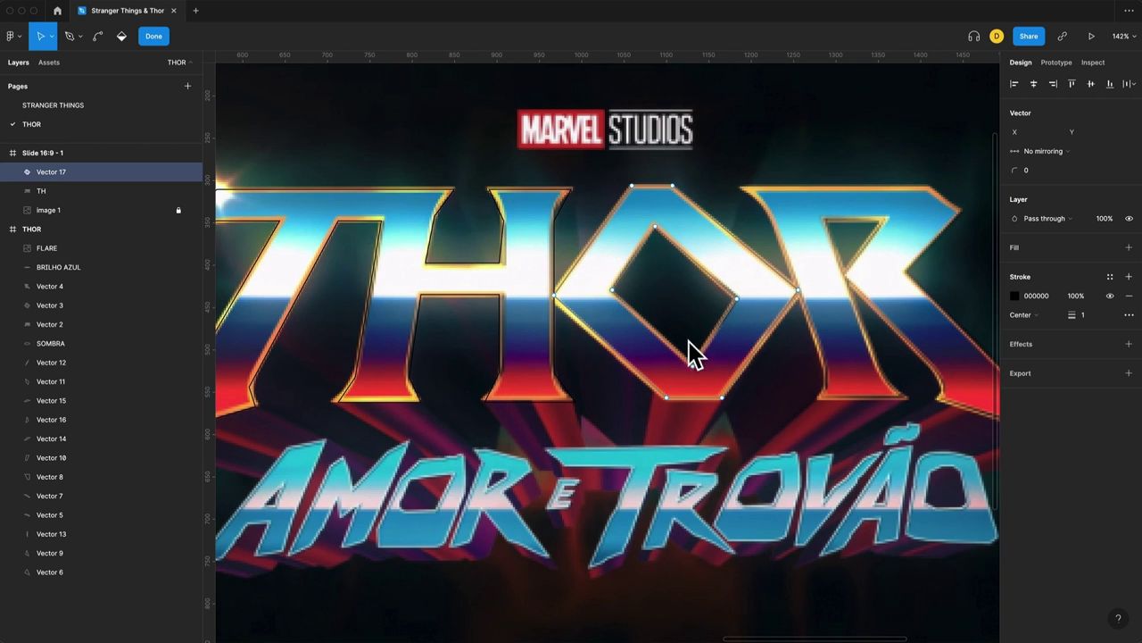
Step: Rename the O outline layer to O and finish editing it
{"action": "double_click", "coordinate": [51, 172]}
{"action": "type", "text": "O"}
{"action": "key", "text": "Return"}
{"action": "scroll", "coordinate": [585, 279], "scroll_direction": "right", "scroll_amount": 2}
{"action": "scroll", "coordinate": [584, 279], "scroll_direction": "right", "scroll_amount": 5}
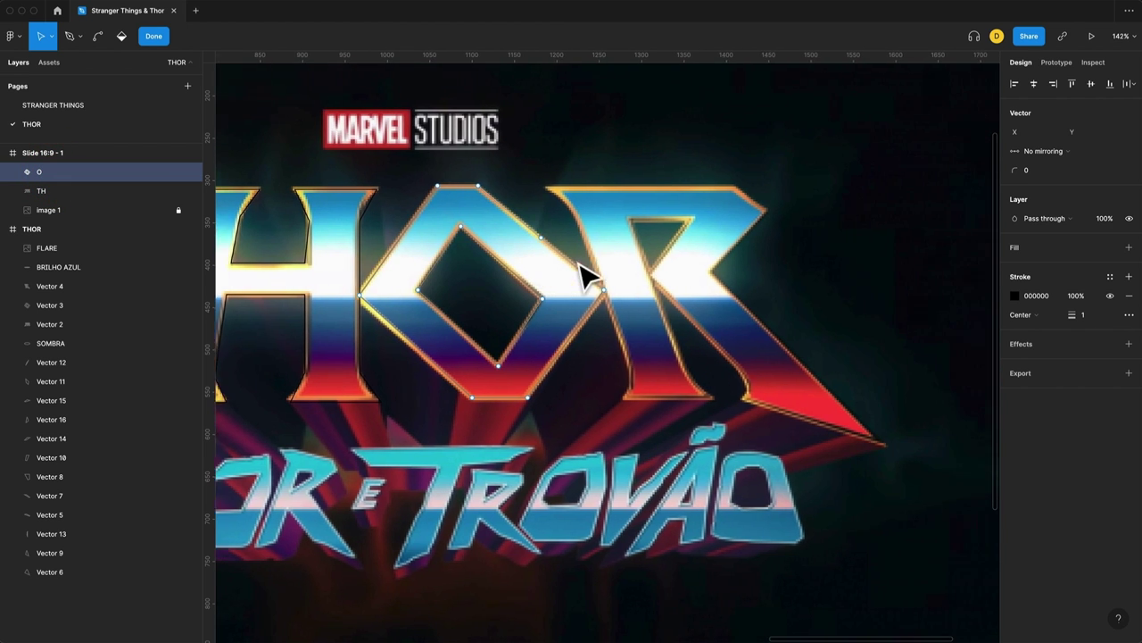
{"action": "scroll", "coordinate": [581, 276], "scroll_direction": "right", "scroll_amount": 2}
{"action": "left_click", "coordinate": [153, 38]}
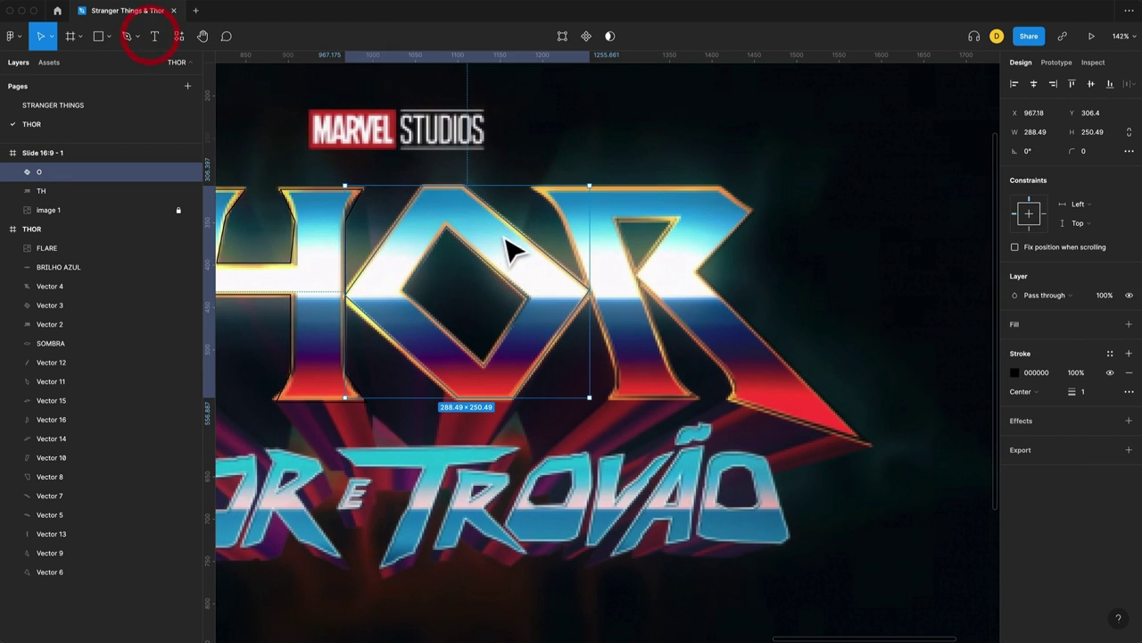
Step: Trace the R's outer outline with the Pen tool, closing it at the top-left corner
{"action": "left_click", "coordinate": [645, 235]}
{"action": "key", "text": "p"}
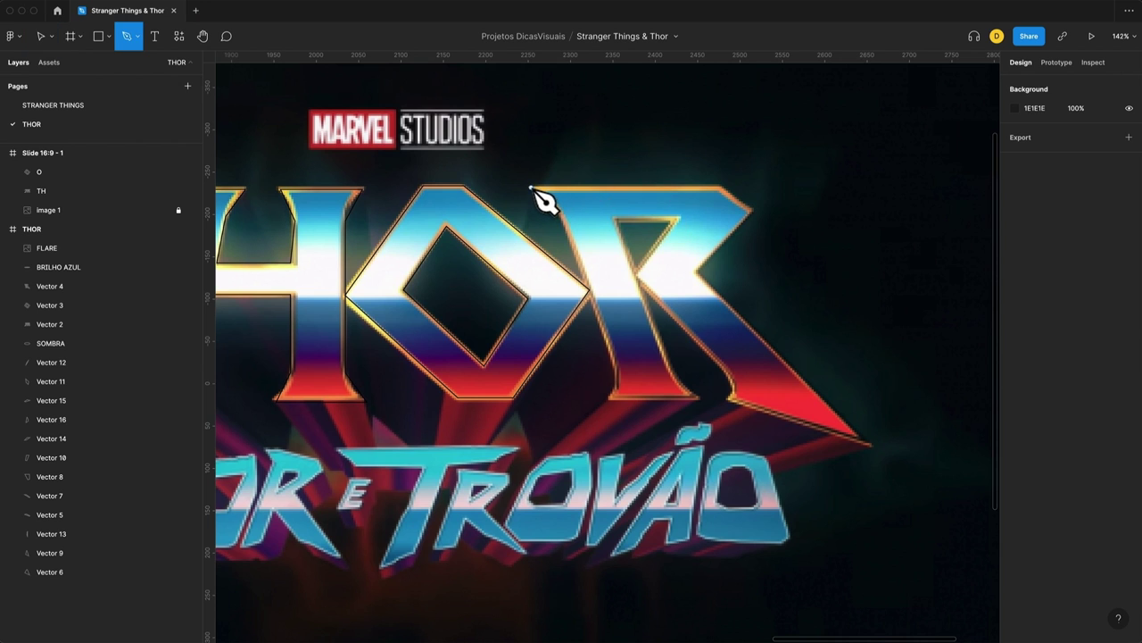
{"action": "left_click", "coordinate": [531, 188]}
{"action": "left_click", "coordinate": [616, 375]}
{"action": "left_click", "coordinate": [698, 397]}
{"action": "left_click", "coordinate": [732, 397]}
{"action": "left_click", "coordinate": [871, 443]}
{"action": "left_click", "coordinate": [698, 271]}
{"action": "left_click", "coordinate": [752, 212]}
{"action": "left_click", "coordinate": [719, 187]}
{"action": "left_click", "coordinate": [531, 188]}
Step: Trace and close the R's inner counter
{"action": "left_click", "coordinate": [615, 219]}
{"action": "left_click", "coordinate": [637, 266]}
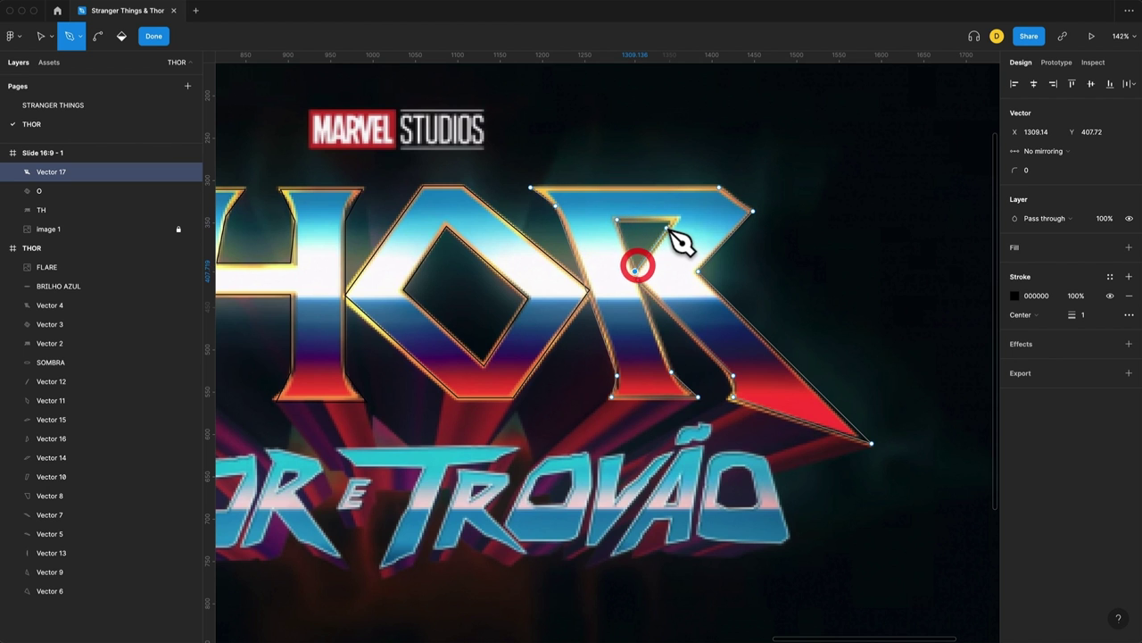
{"action": "left_click", "coordinate": [673, 221]}
{"action": "left_click", "coordinate": [617, 220]}
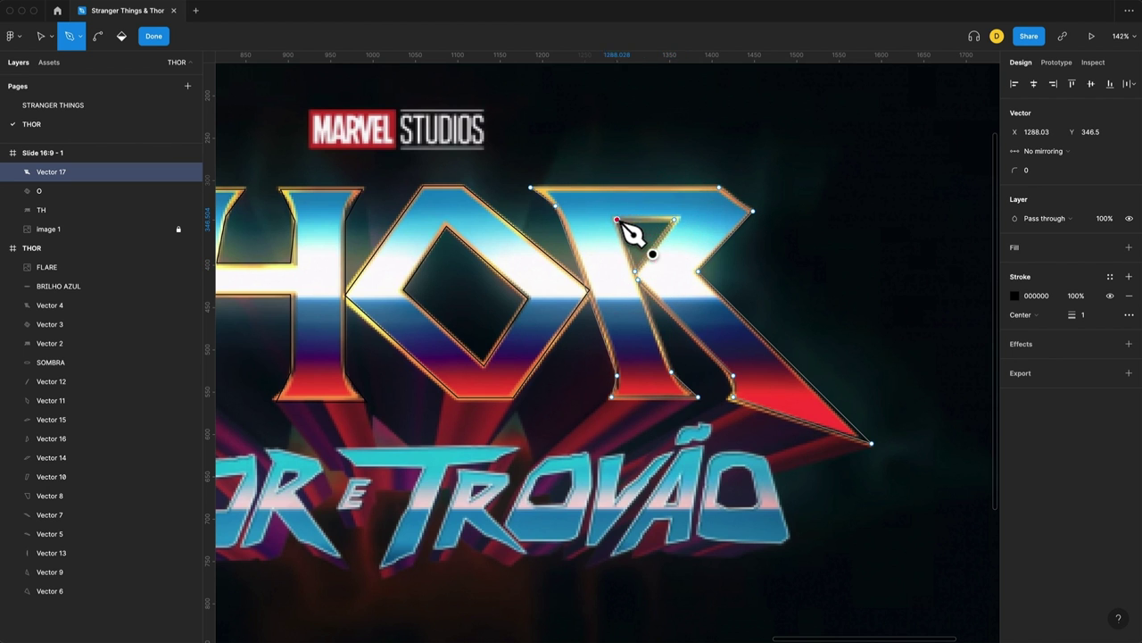
{"action": "scroll", "coordinate": [632, 234], "scroll_direction": "down", "scroll_amount": 2}
{"action": "scroll", "coordinate": [657, 306], "scroll_direction": "down", "scroll_amount": 2}
{"action": "scroll", "coordinate": [668, 304], "scroll_direction": "down", "scroll_amount": 2}
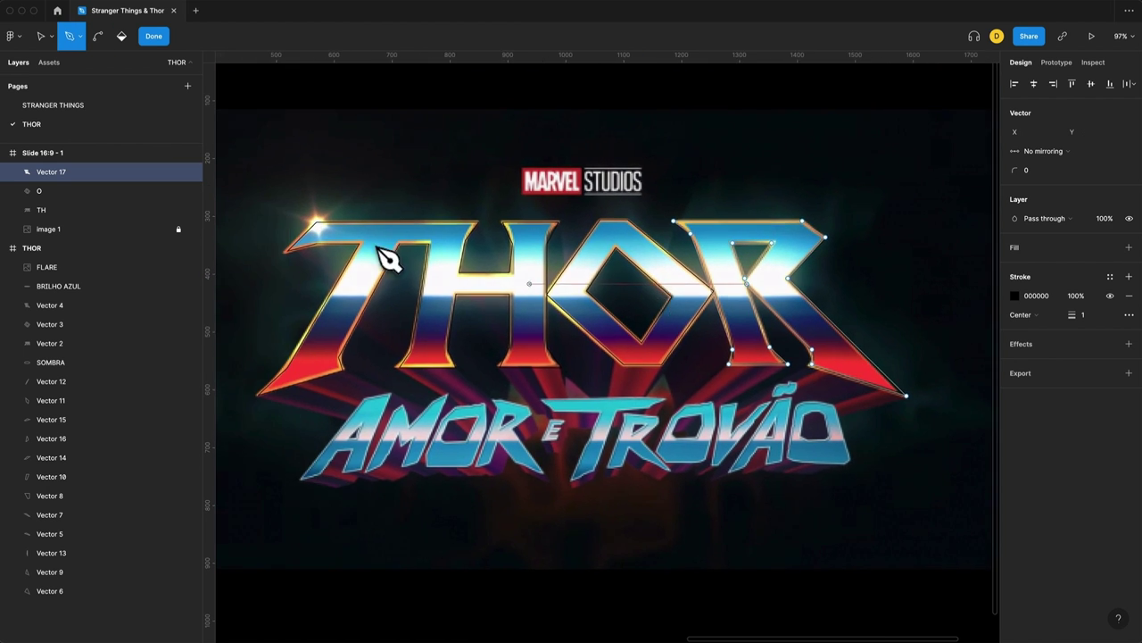
Step: Finish the R path and rename its layer to R
{"action": "left_click", "coordinate": [153, 36]}
{"action": "double_click", "coordinate": [59, 171]}
{"action": "type", "text": "R"}
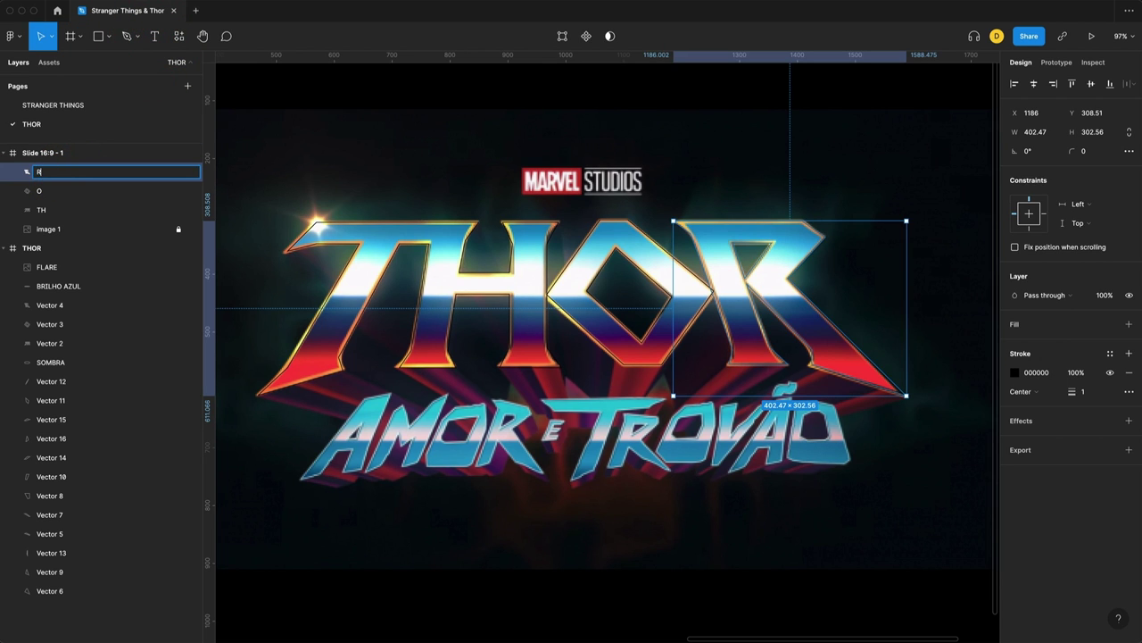
{"action": "key", "text": "Return"}
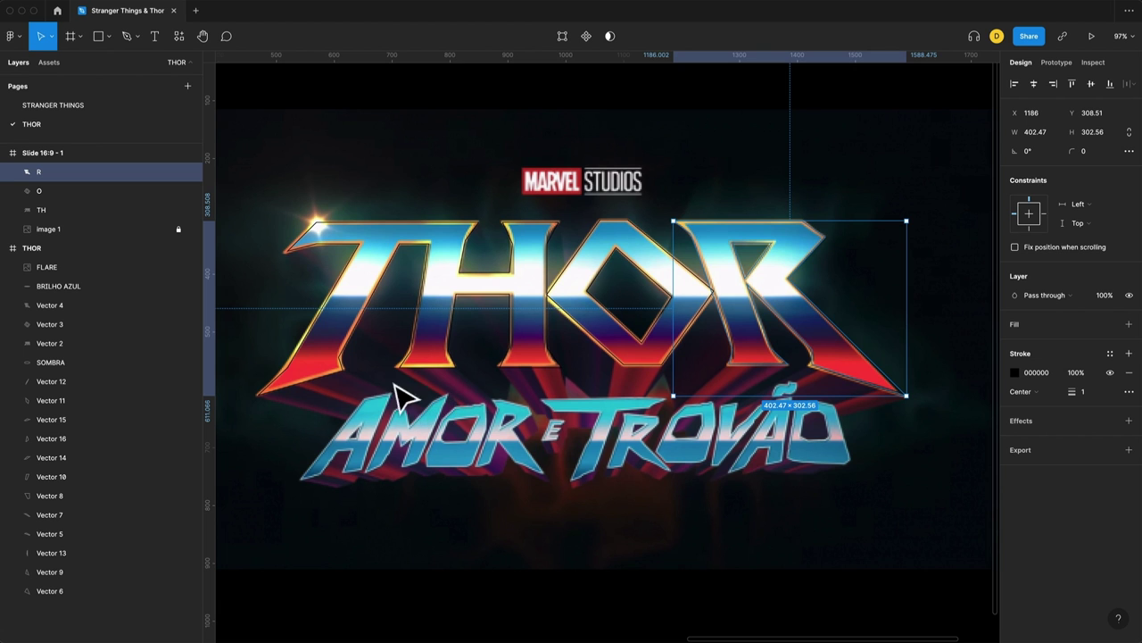
Step: Give the R, O and TH outlines a 24FF00 green stroke of weight 2
{"action": "scroll", "coordinate": [393, 388], "scroll_direction": "up", "scroll_amount": 5, "text": "ctrl"}
{"action": "left_click", "coordinate": [56, 210], "text": "shift"}
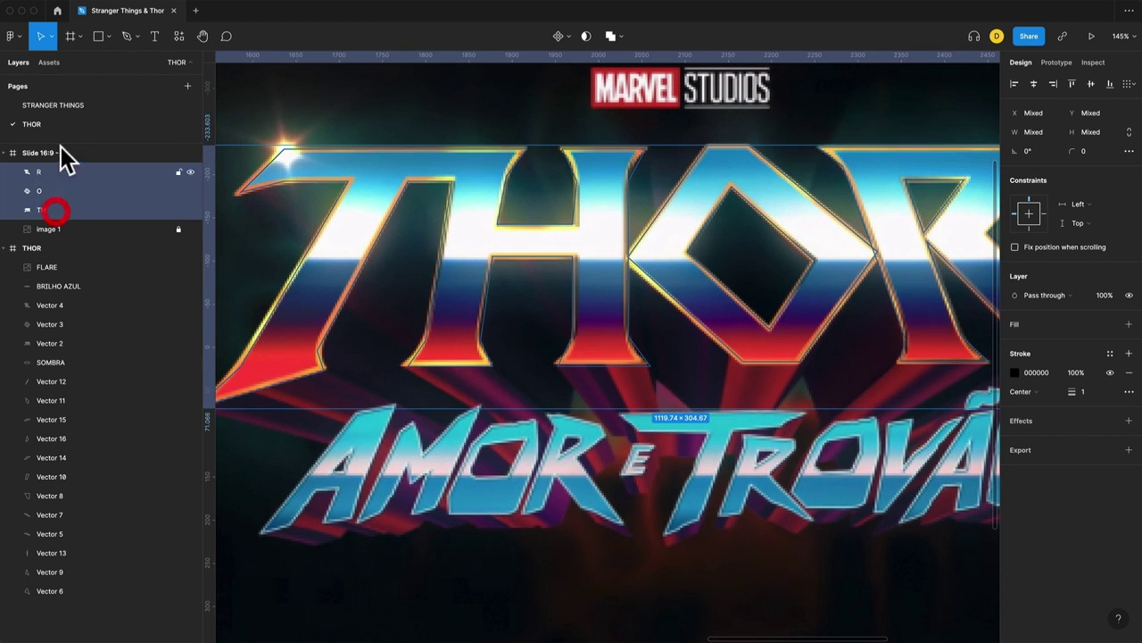
{"action": "left_click", "coordinate": [1015, 372]}
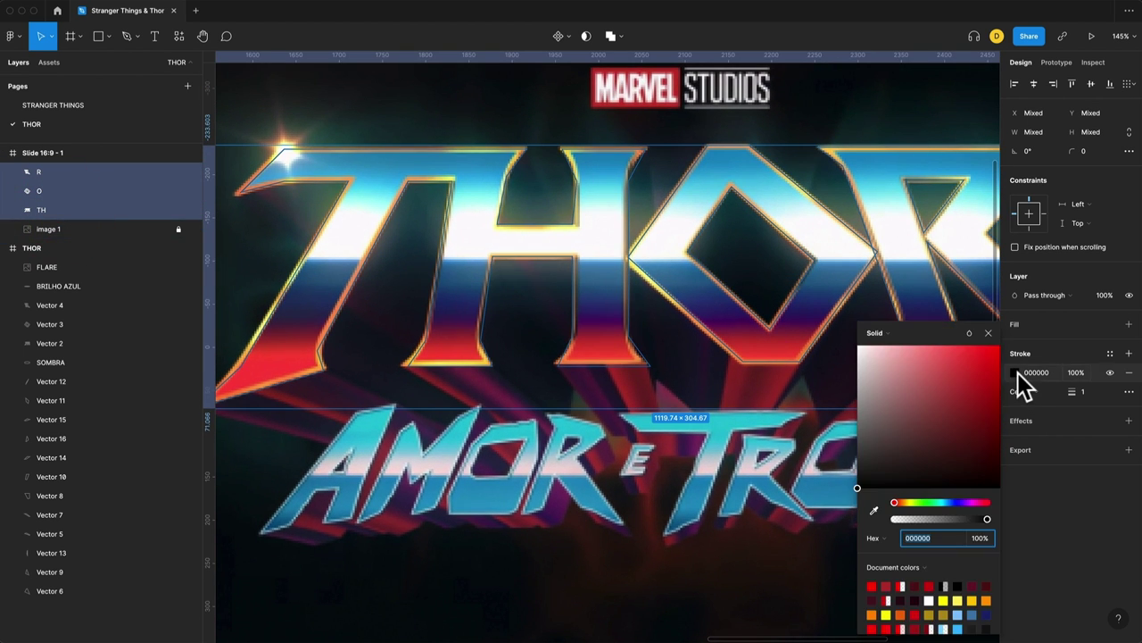
{"action": "left_click", "coordinate": [925, 503]}
{"action": "left_click_drag", "start_coordinate": [928, 451], "coordinate": [1012, 311]}
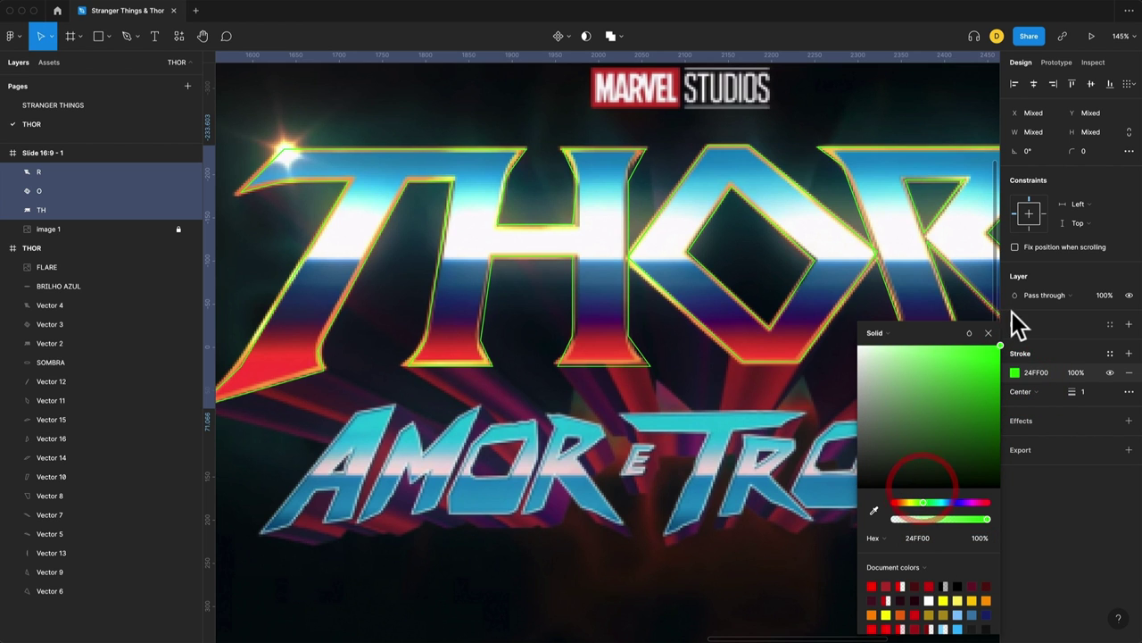
{"action": "left_click", "coordinate": [988, 333]}
{"action": "left_click_drag", "start_coordinate": [1071, 391], "coordinate": [1076, 391]}
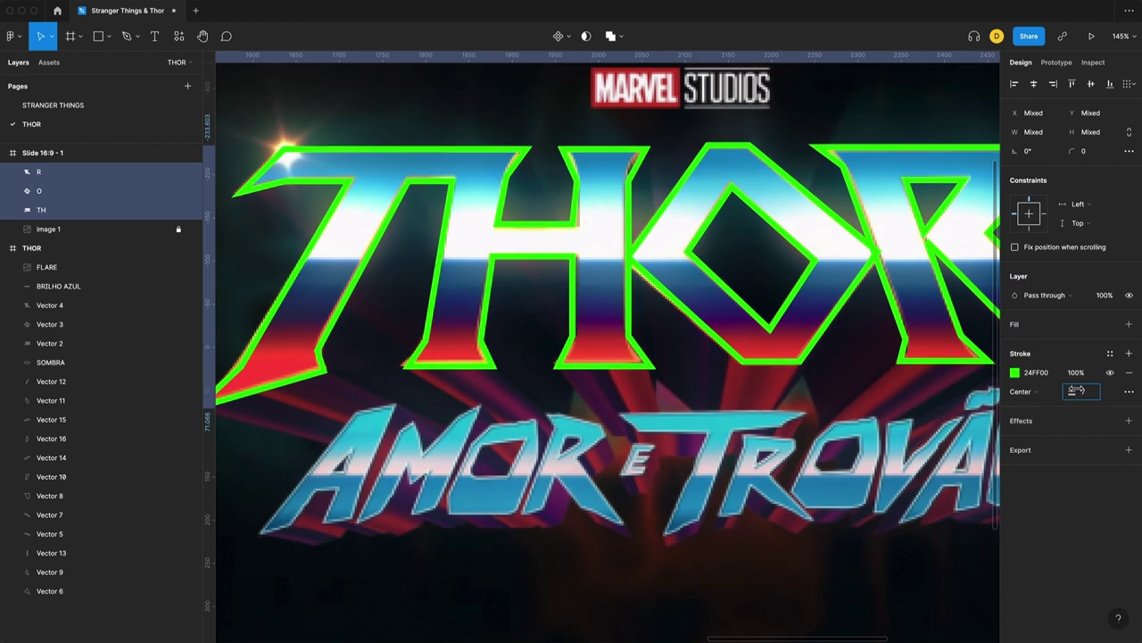
Step: Set the reference image layer's opacity to 20%
{"action": "scroll", "coordinate": [683, 395], "scroll_direction": "up", "scroll_amount": 2}
{"action": "scroll", "coordinate": [683, 395], "scroll_direction": "left", "scroll_amount": 2}
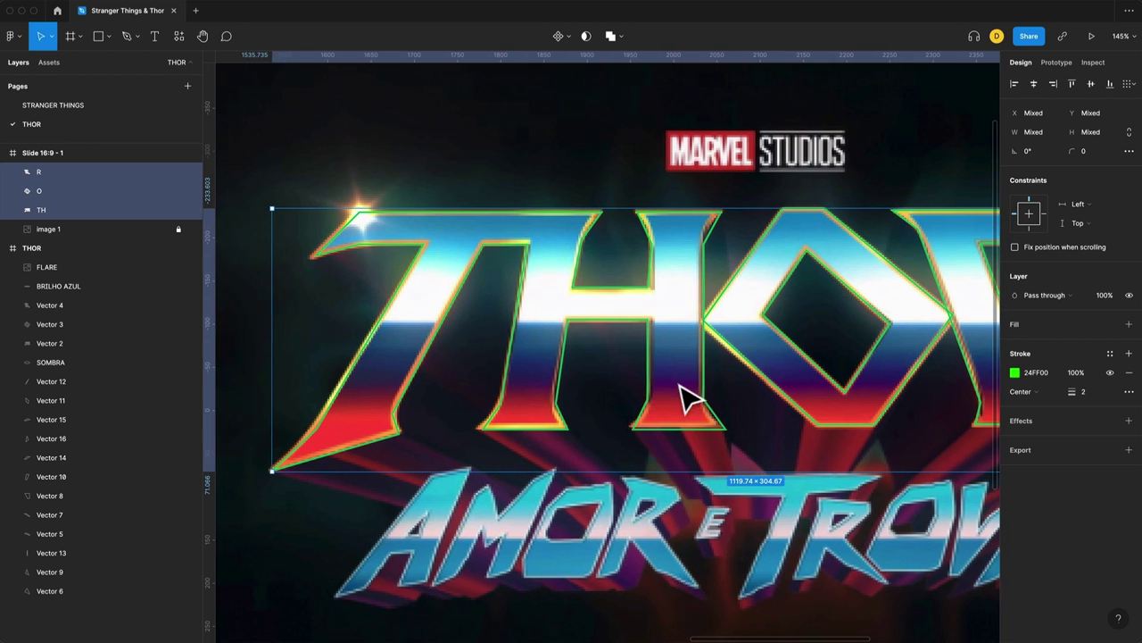
{"action": "left_click", "coordinate": [54, 231]}
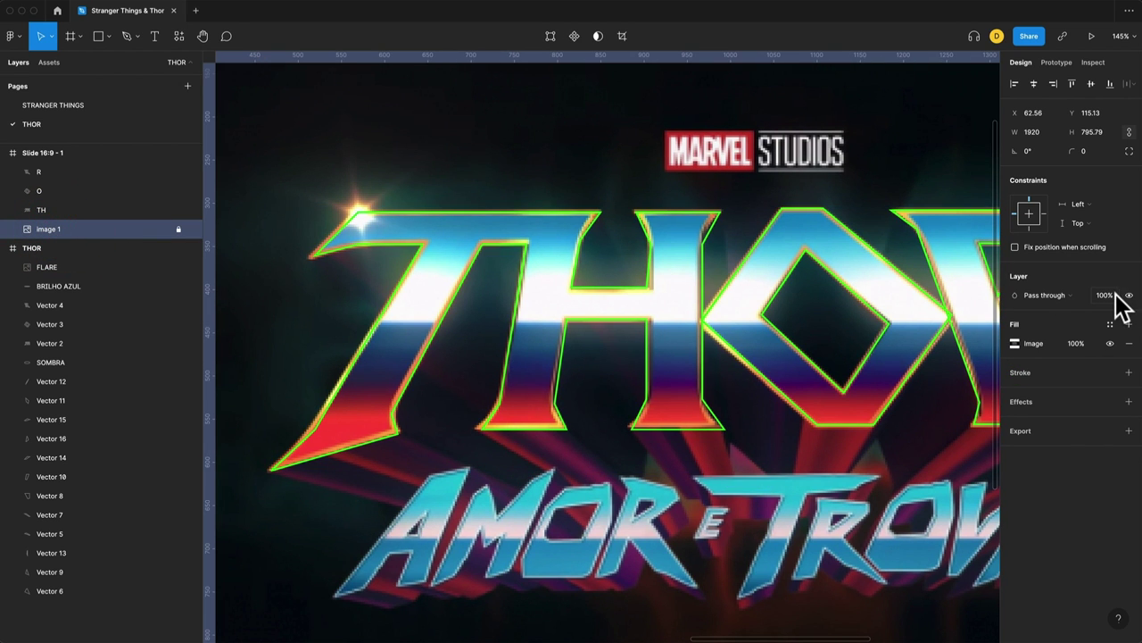
{"action": "left_click", "coordinate": [1105, 294]}
{"action": "type", "text": "20"}
{"action": "key", "text": "Return"}
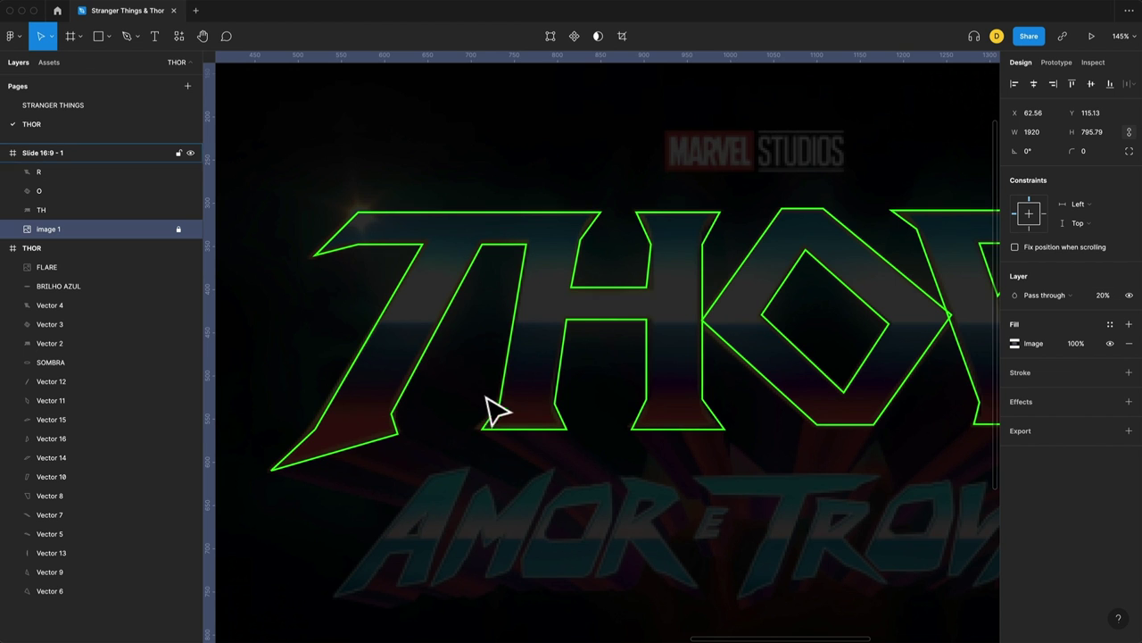
{"action": "scroll", "coordinate": [491, 413], "scroll_direction": "up", "scroll_amount": 5}
{"action": "scroll", "coordinate": [482, 409], "scroll_direction": "down", "scroll_amount": 5}
{"action": "scroll", "coordinate": [433, 301], "scroll_direction": "up", "scroll_amount": 2}
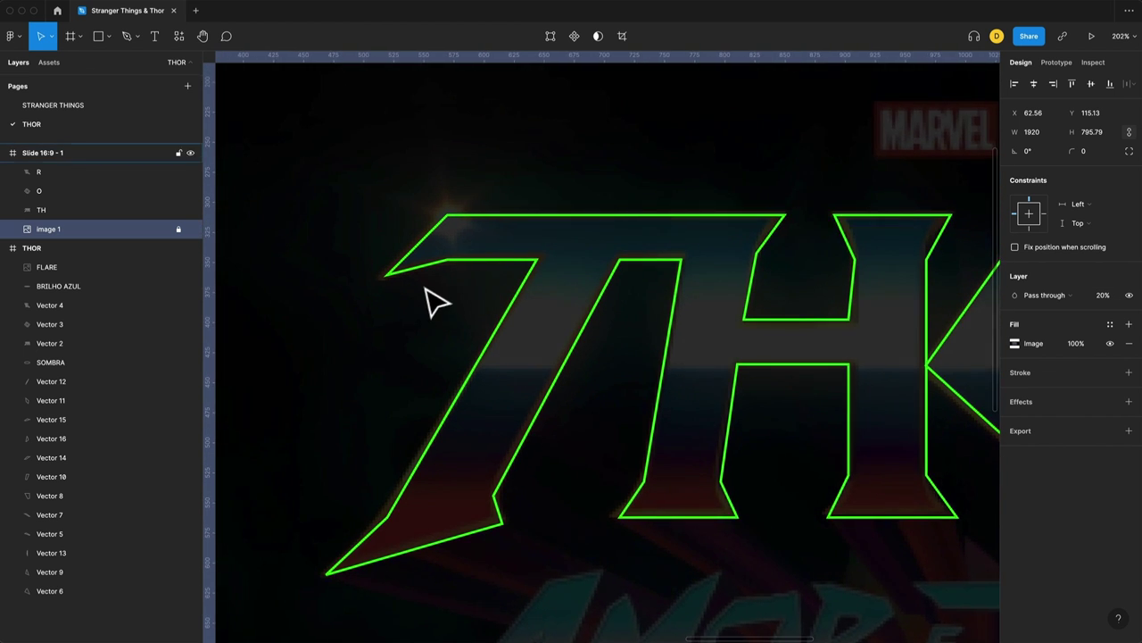
{"action": "scroll", "coordinate": [428, 299], "scroll_direction": "up", "scroll_amount": 3}
{"action": "scroll", "coordinate": [485, 375], "scroll_direction": "down", "scroll_amount": 4}
{"action": "scroll", "coordinate": [464, 372], "scroll_direction": "down", "scroll_amount": 1}
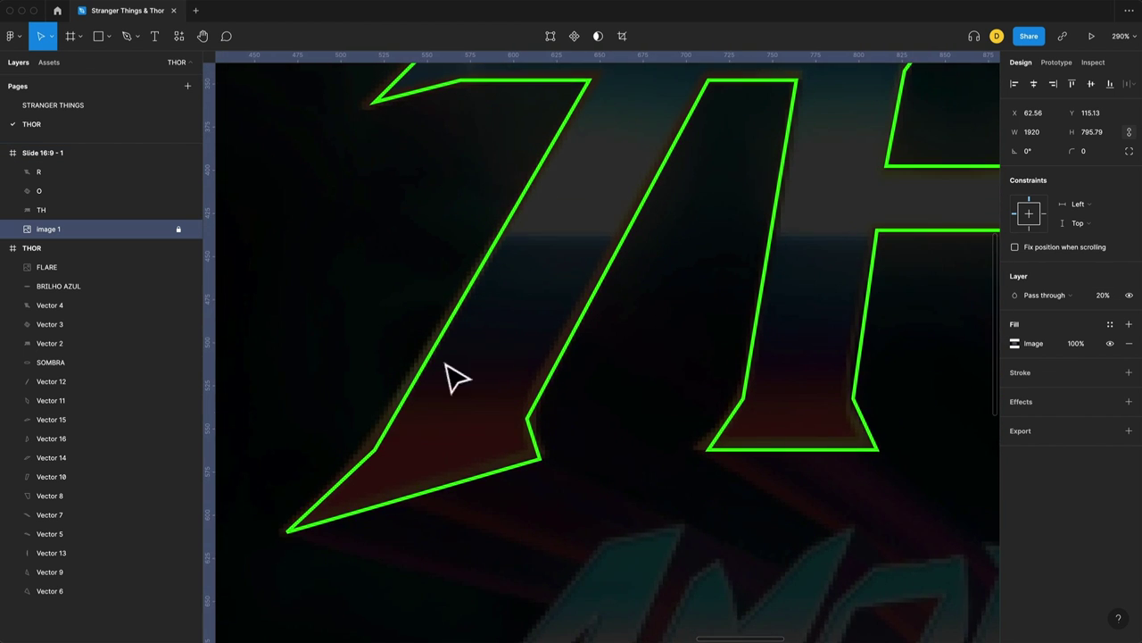
Step: Edit the TH vector points and bend the T's inner bottom corner into a curve
{"action": "left_click", "coordinate": [379, 461]}
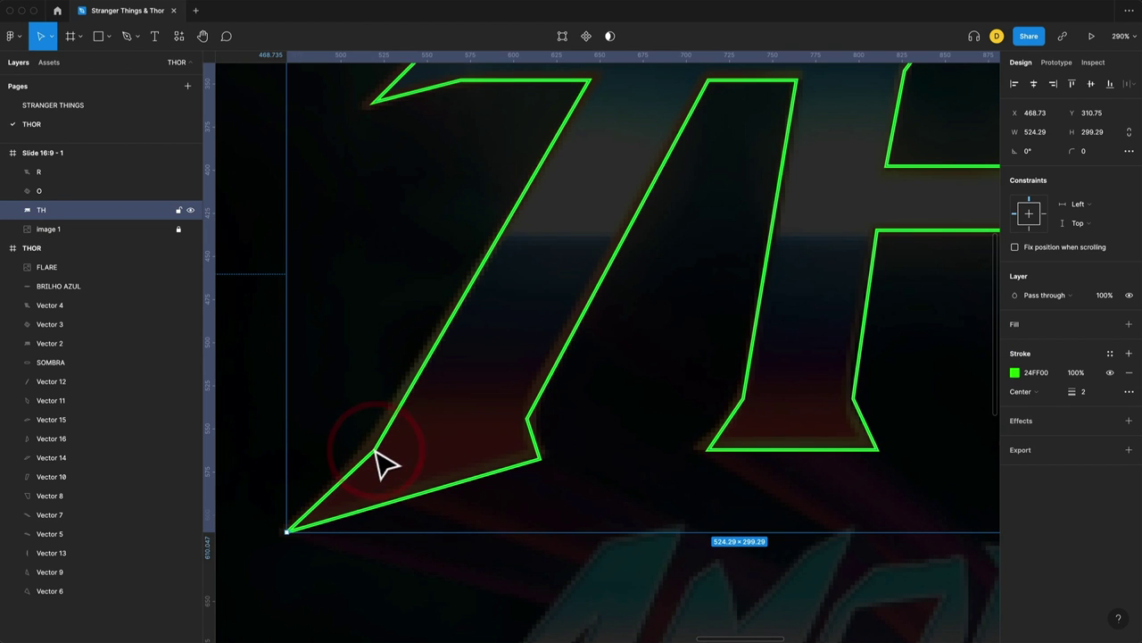
{"action": "left_click", "coordinate": [59, 208]}
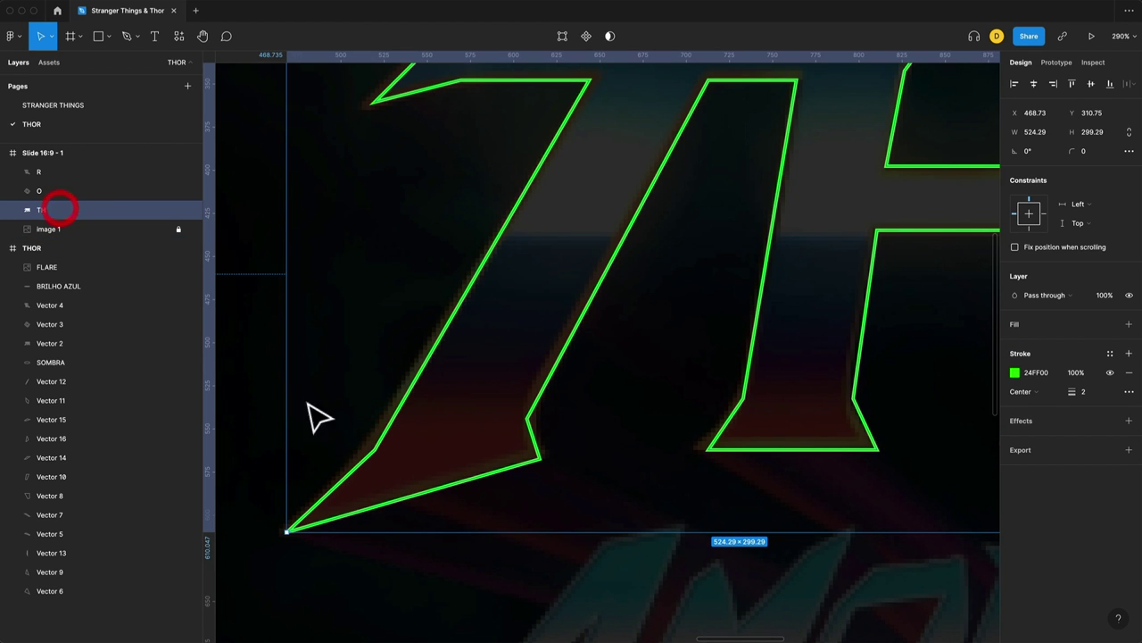
{"action": "left_click", "coordinate": [562, 38]}
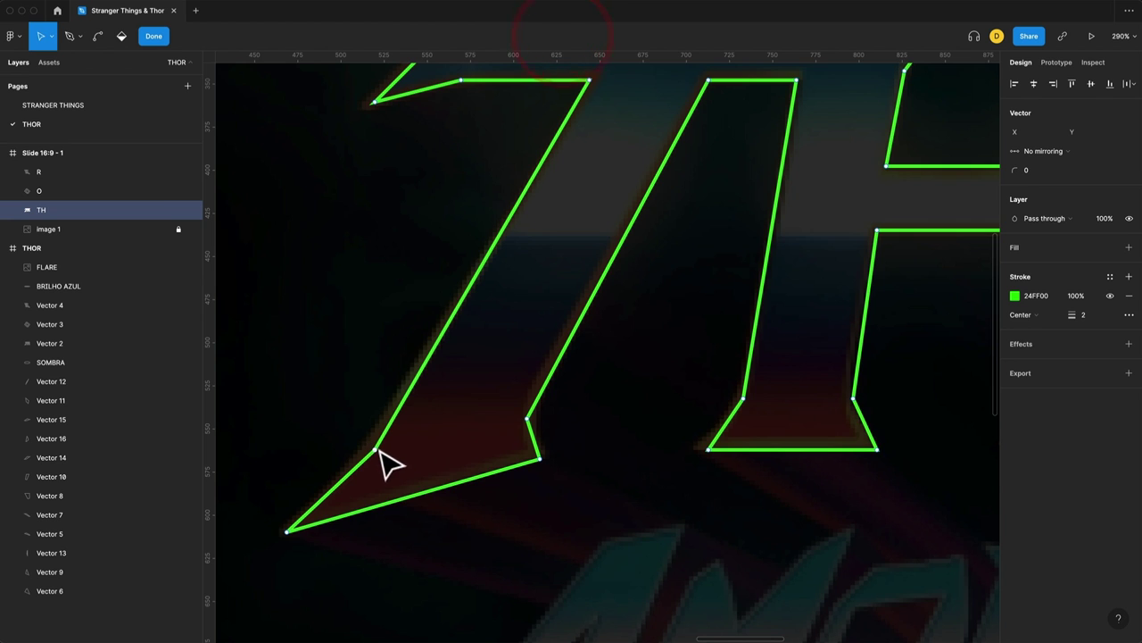
{"action": "left_click", "coordinate": [350, 473]}
{"action": "key", "text": "v"}
{"action": "left_click", "coordinate": [370, 441]}
{"action": "left_click_drag", "start_coordinate": [526, 419], "coordinate": [527, 425]}
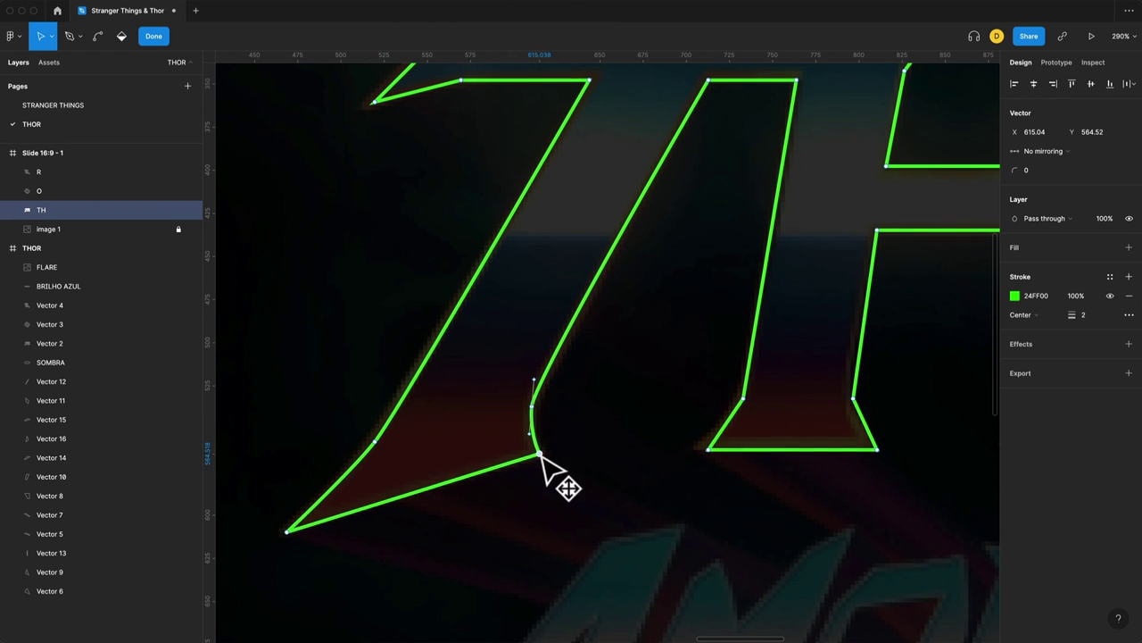
{"action": "scroll", "coordinate": [535, 428], "scroll_direction": "up", "scroll_amount": 5}
{"action": "scroll", "coordinate": [429, 357], "scroll_direction": "down", "scroll_amount": 5}
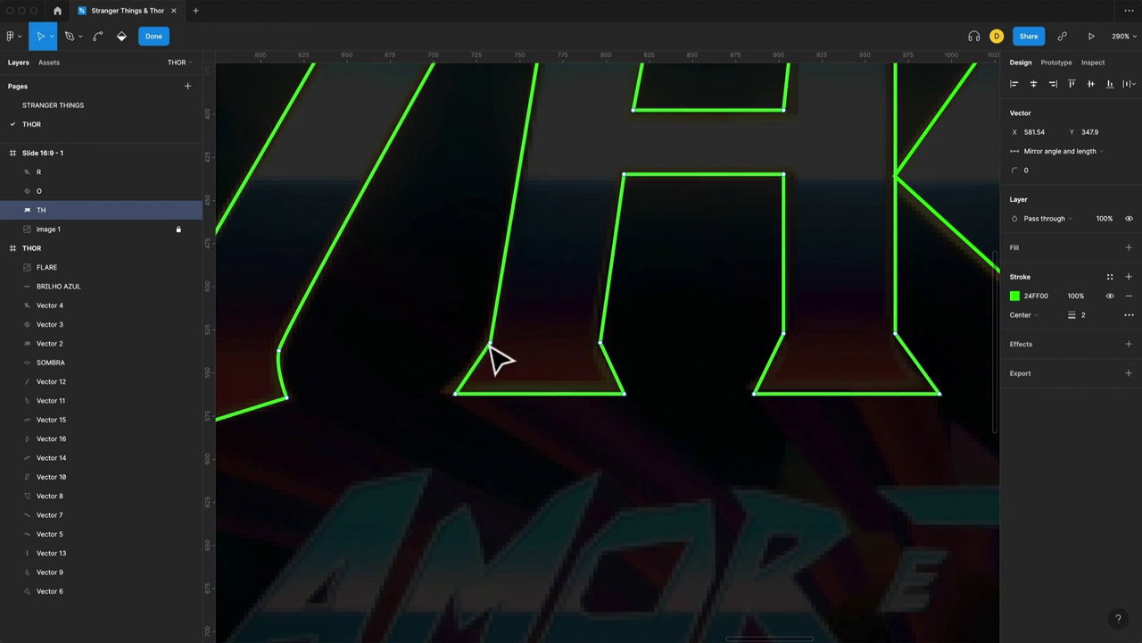
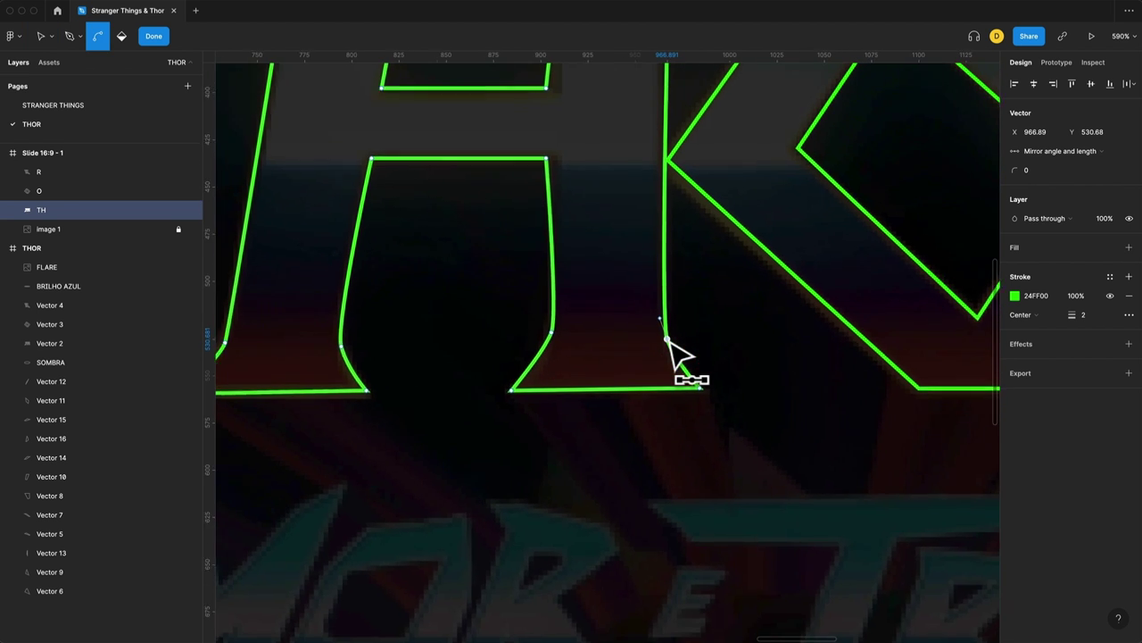
{"action": "scroll", "coordinate": [678, 349], "scroll_direction": "down", "scroll_amount": 2}
Step: Straighten the TH crossbar's right edge and curve the edges above it and at the stem top
{"action": "scroll", "coordinate": [558, 371], "scroll_direction": "up", "scroll_amount": 1}
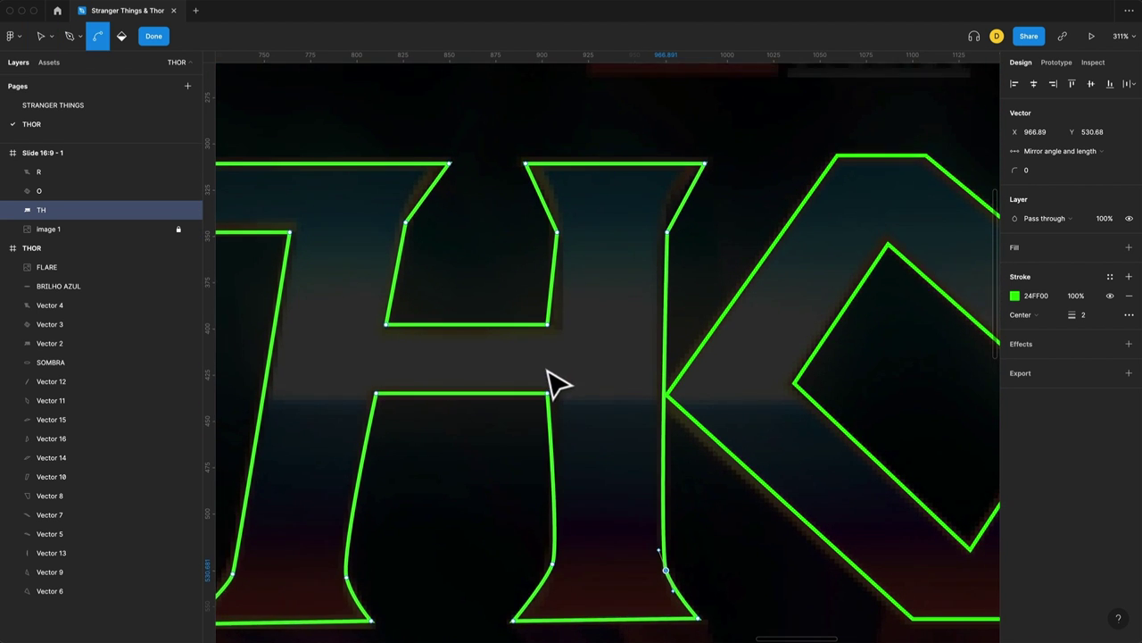
{"action": "scroll", "coordinate": [548, 384], "scroll_direction": "up", "scroll_amount": 2}
{"action": "left_click_drag", "start_coordinate": [550, 404], "coordinate": [557, 403]}
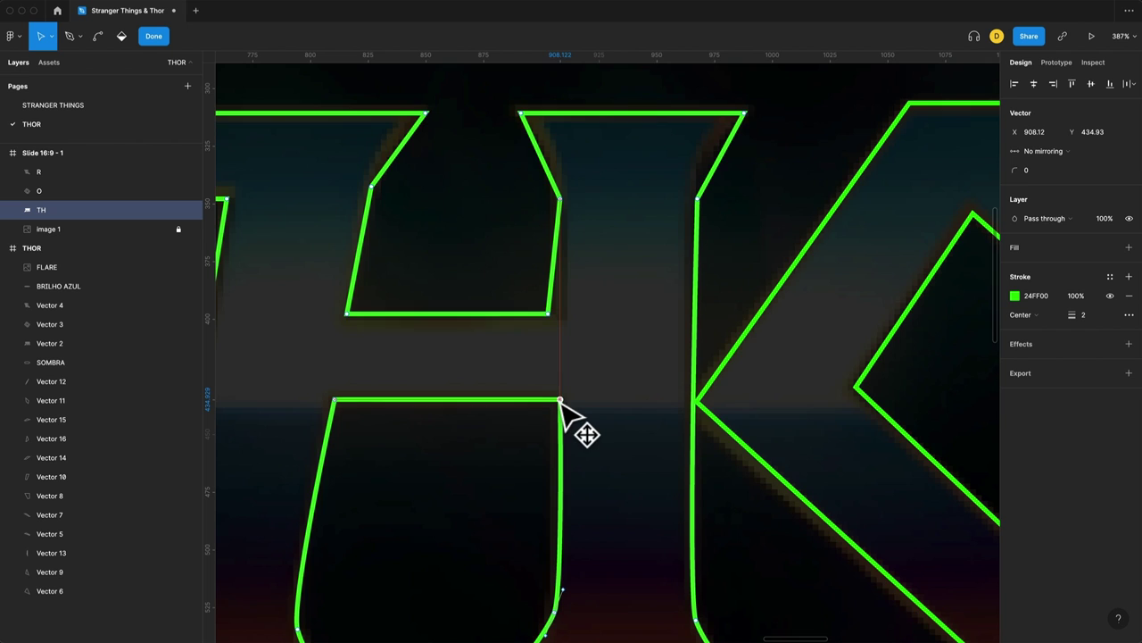
{"action": "left_click_drag", "start_coordinate": [548, 314], "coordinate": [561, 314]}
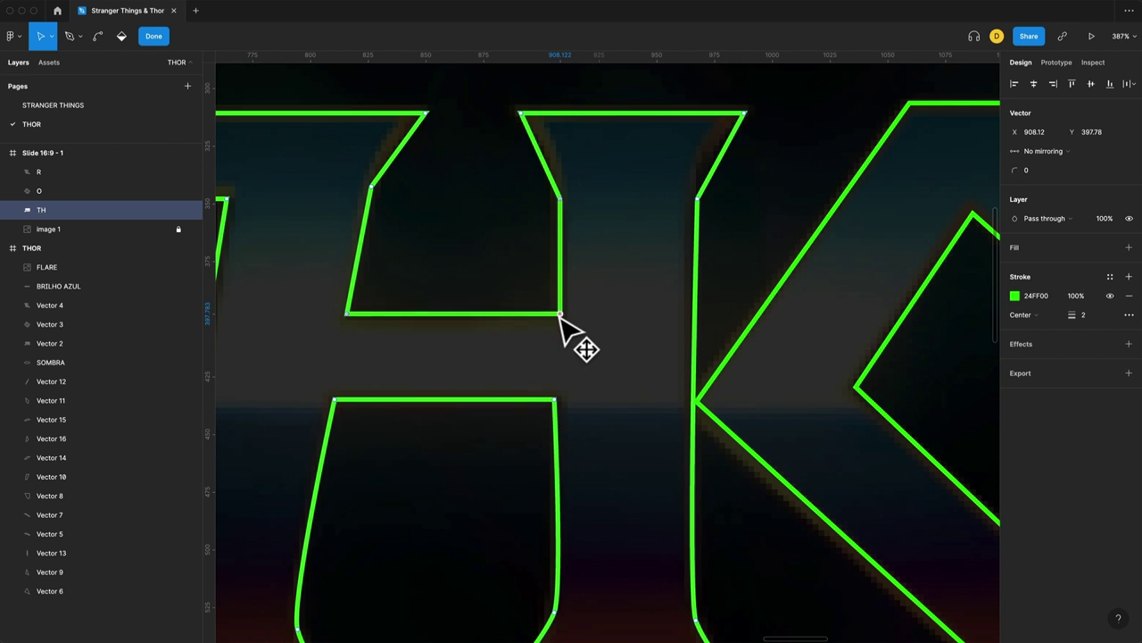
{"action": "mouse_move", "coordinate": [560, 198]}
{"action": "left_mouse_down"}
{"action": "mouse_move", "coordinate": [561, 215]}
{"action": "mouse_move", "coordinate": [560, 179]}
{"action": "left_mouse_up"}
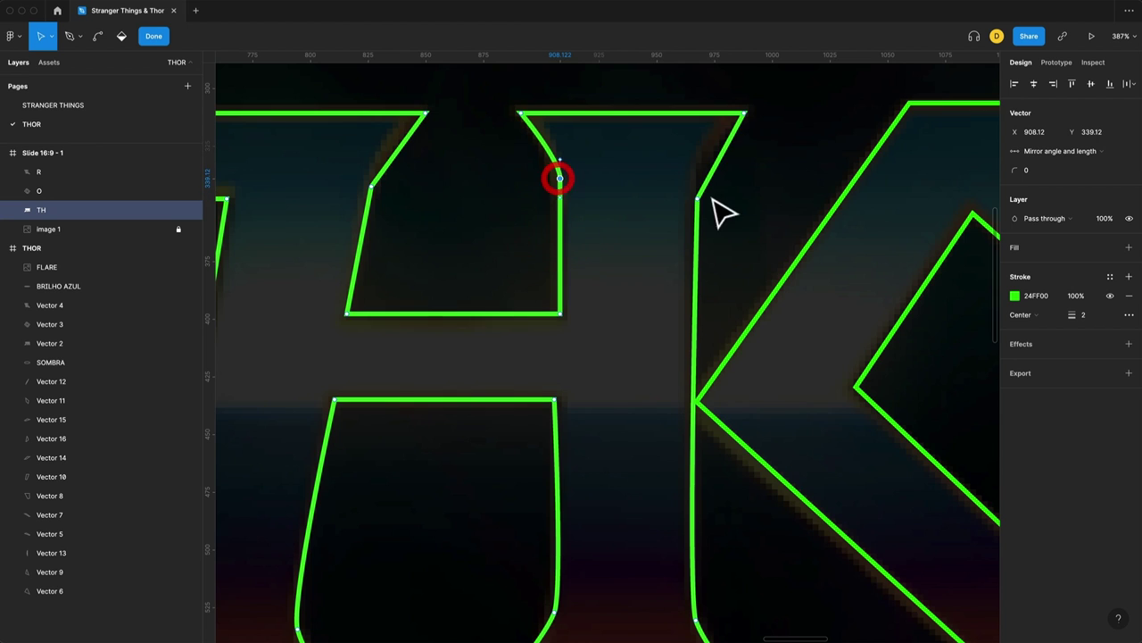
{"action": "mouse_move", "coordinate": [697, 202]}
{"action": "left_mouse_down"}
{"action": "mouse_move", "coordinate": [696, 221]}
{"action": "mouse_move", "coordinate": [697, 179]}
{"action": "left_mouse_up"}
Step: Pull the R outline's lower point out to form its tail tip, then exit vector editing
{"action": "scroll", "coordinate": [622, 215], "scroll_direction": "left", "scroll_amount": 5}
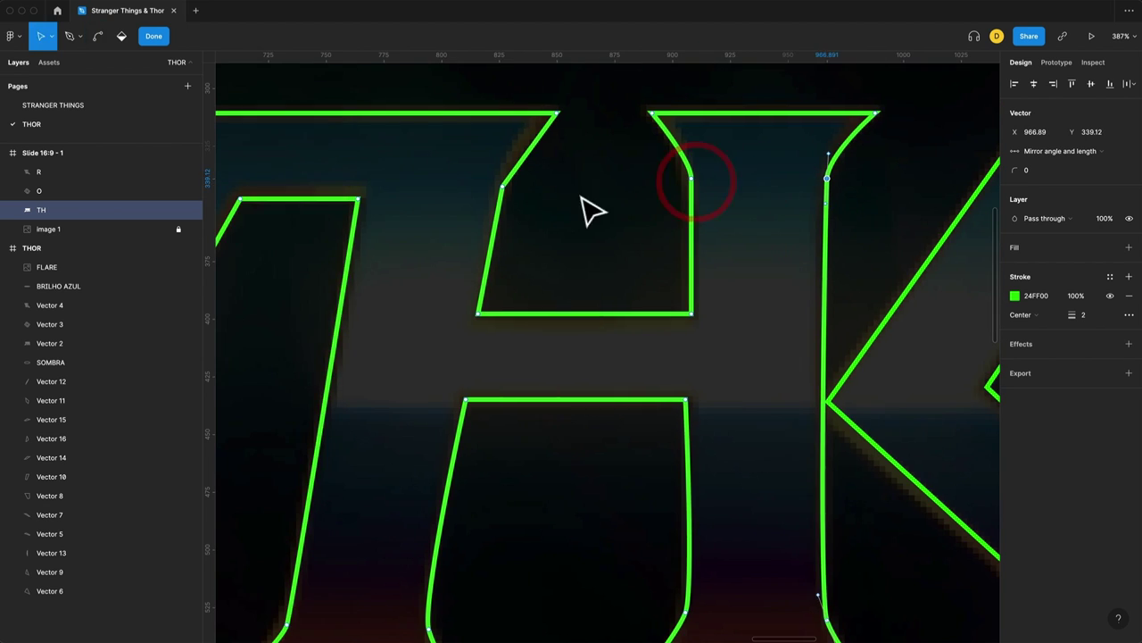
{"action": "left_click", "coordinate": [497, 178]}
{"action": "scroll", "coordinate": [561, 357], "scroll_direction": "down", "scroll_amount": 5}
{"action": "scroll", "coordinate": [702, 319], "scroll_direction": "up", "scroll_amount": 3}
{"action": "double_click", "coordinate": [654, 485]}
{"action": "scroll", "coordinate": [654, 485], "scroll_direction": "down", "scroll_amount": 3}
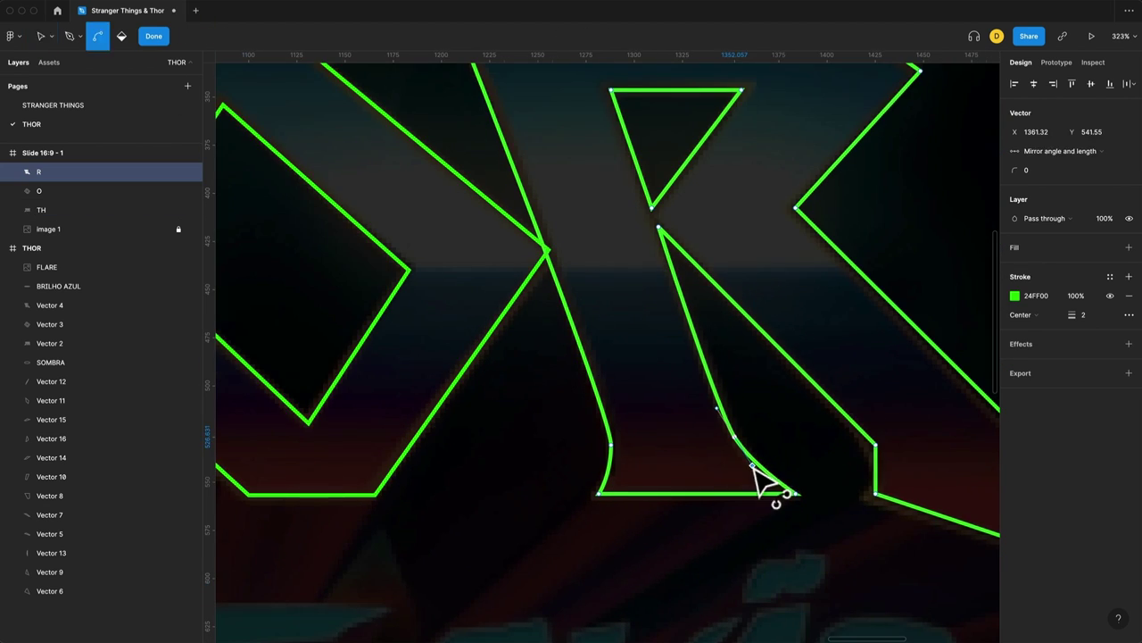
{"action": "key", "text": "v"}
{"action": "left_click_drag", "start_coordinate": [740, 485], "coordinate": [866, 509]}
{"action": "scroll", "coordinate": [867, 510], "scroll_direction": "up", "scroll_amount": 2}
{"action": "left_click", "coordinate": [675, 503]}
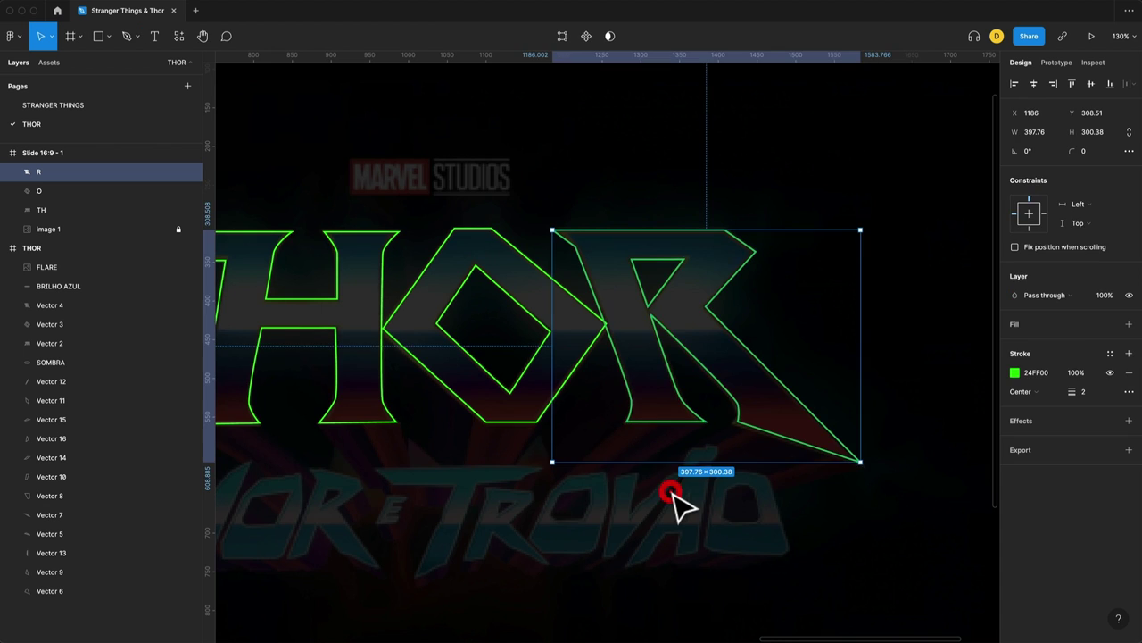
Step: Hide the reference image layer 'image 1' from the Layers panel
{"action": "scroll", "coordinate": [684, 502], "scroll_direction": "left", "scroll_amount": 5}
{"action": "left_click", "coordinate": [615, 531]}
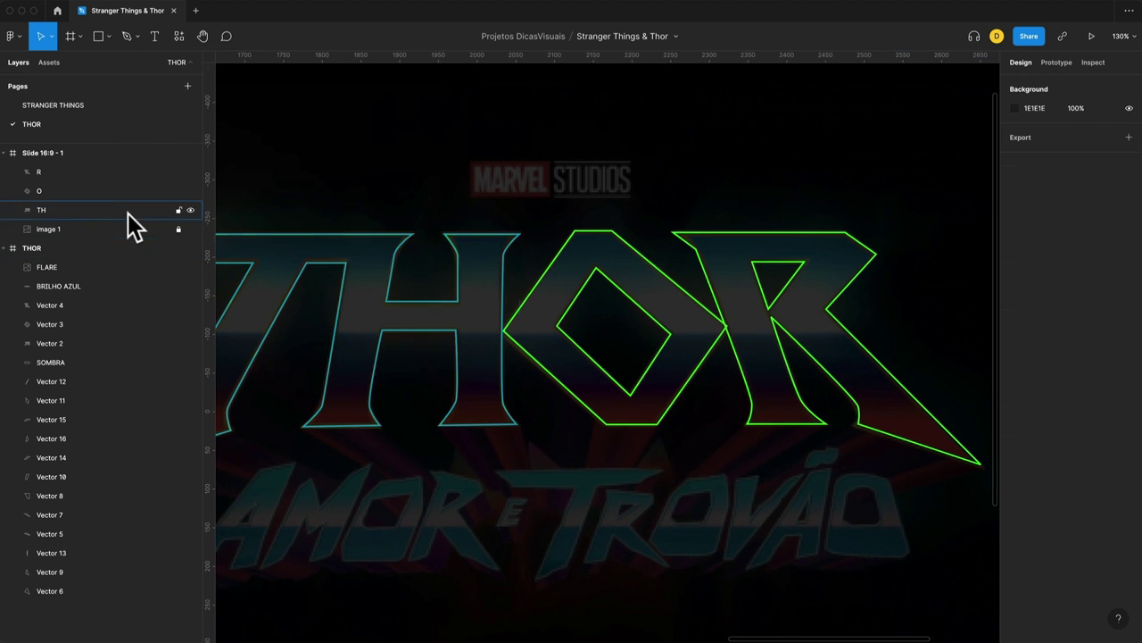
{"action": "left_click", "coordinate": [112, 229]}
{"action": "left_click", "coordinate": [190, 230]}
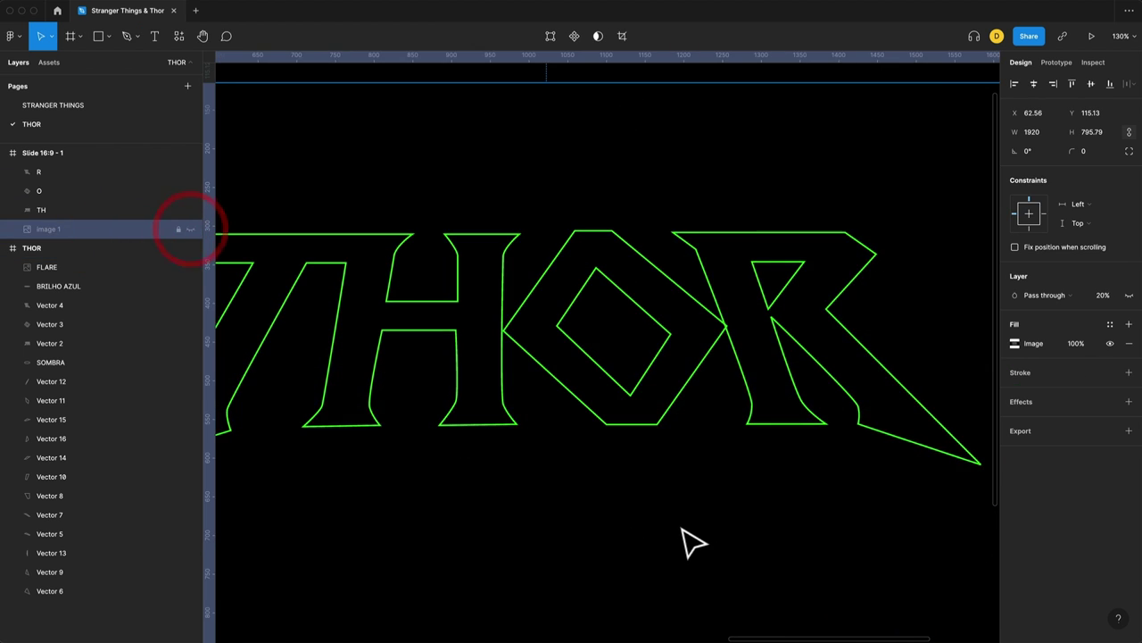
{"action": "scroll", "coordinate": [688, 541], "scroll_direction": "left", "scroll_amount": 2}
{"action": "scroll", "coordinate": [689, 541], "scroll_direction": "down", "scroll_amount": 2}
{"action": "scroll", "coordinate": [688, 539], "scroll_direction": "up", "scroll_amount": 2}
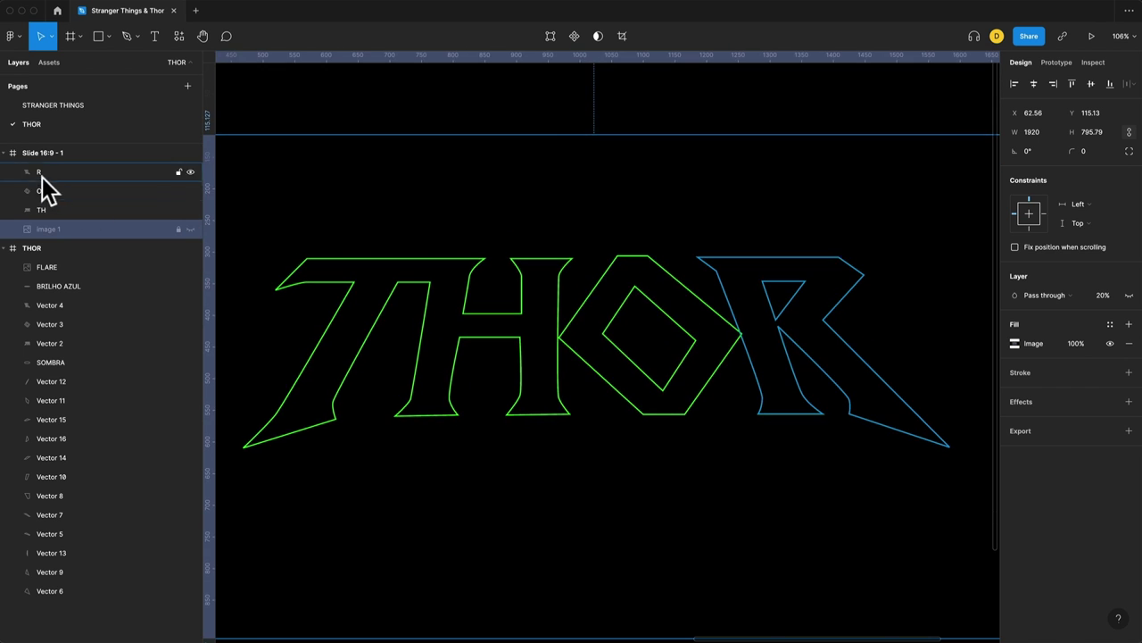
Step: Pan across the green letter outlines and select the TH letters
{"action": "left_click", "coordinate": [159, 214]}
{"action": "left_click", "coordinate": [690, 462]}
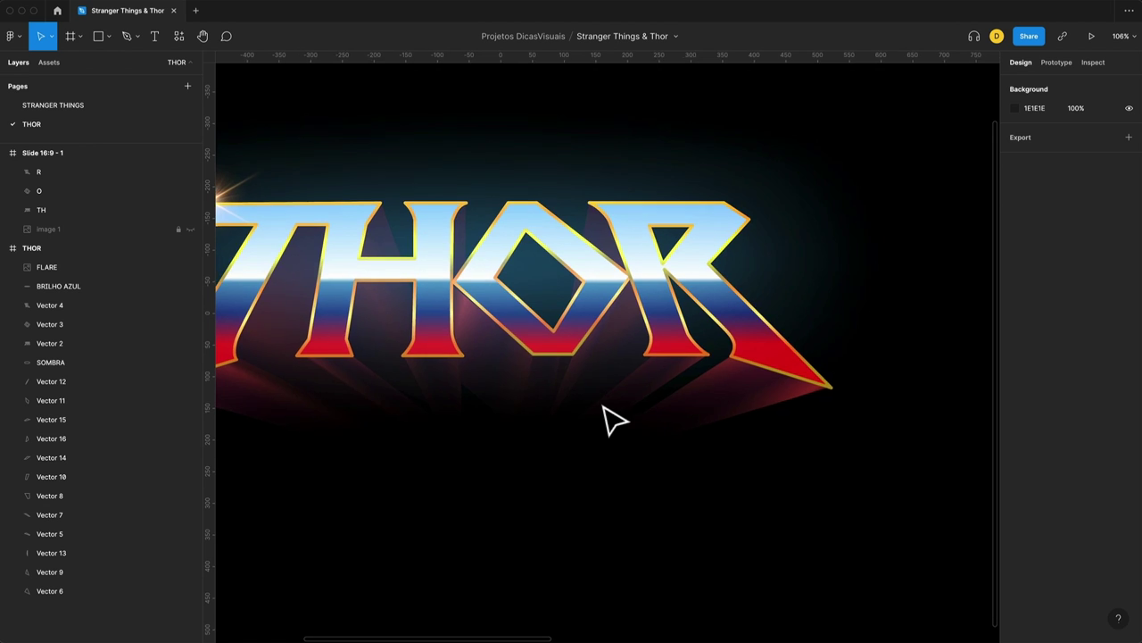
{"action": "scroll", "coordinate": [616, 419], "scroll_direction": "left", "scroll_amount": 5}
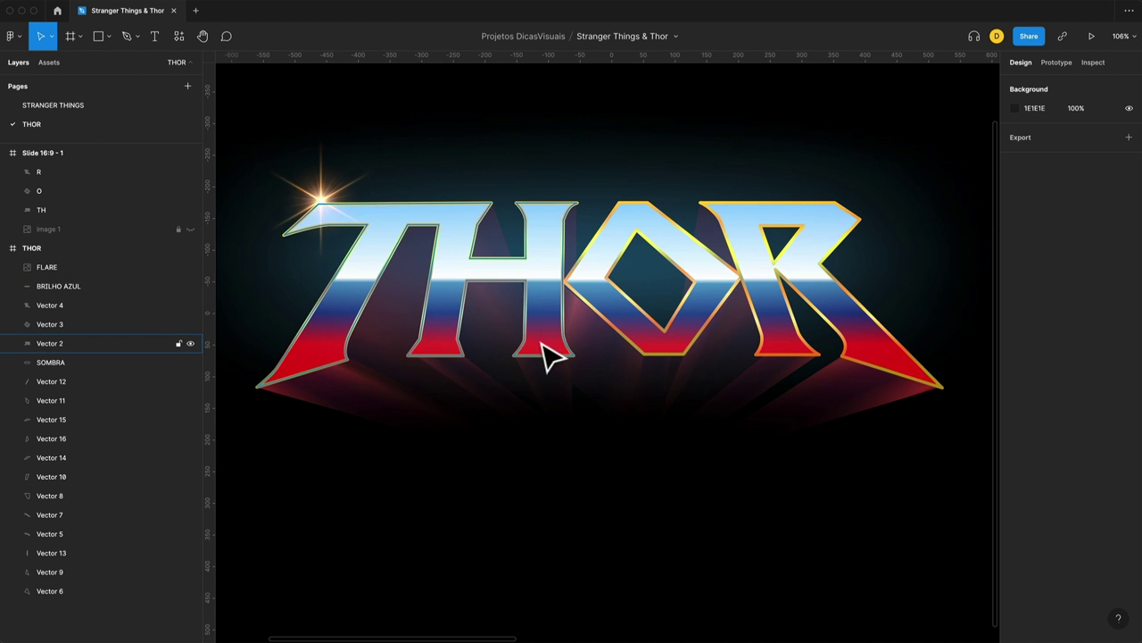
{"action": "scroll", "coordinate": [547, 369], "scroll_direction": "right", "scroll_amount": 5}
{"action": "scroll", "coordinate": [545, 369], "scroll_direction": "right", "scroll_amount": 10}
{"action": "scroll", "coordinate": [545, 370], "scroll_direction": "right", "scroll_amount": 5}
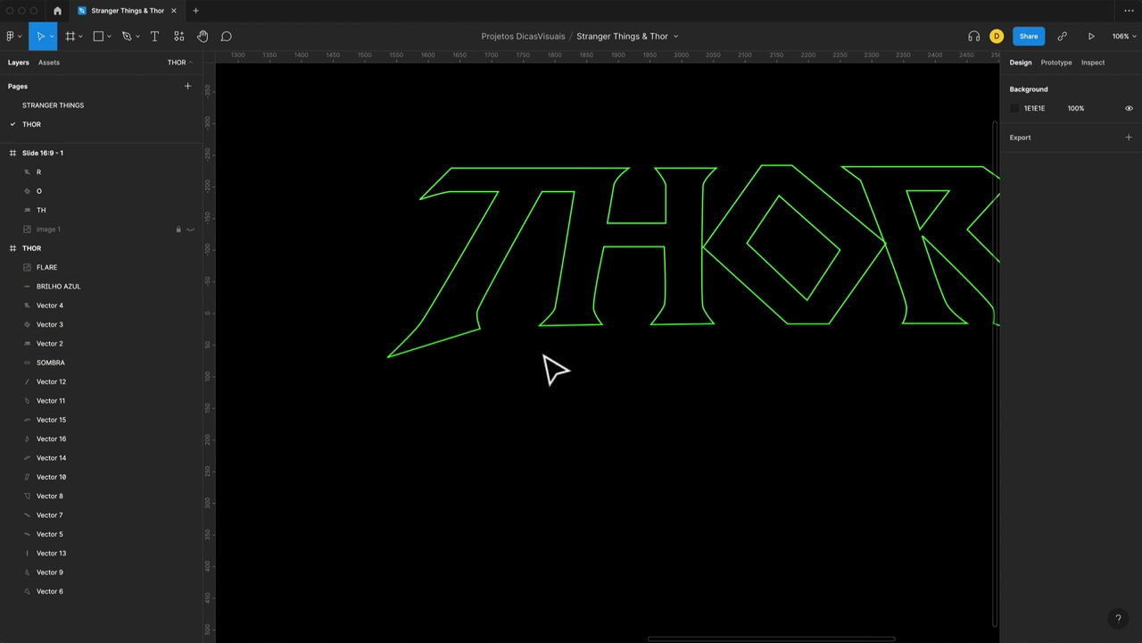
{"action": "left_click", "coordinate": [566, 306]}
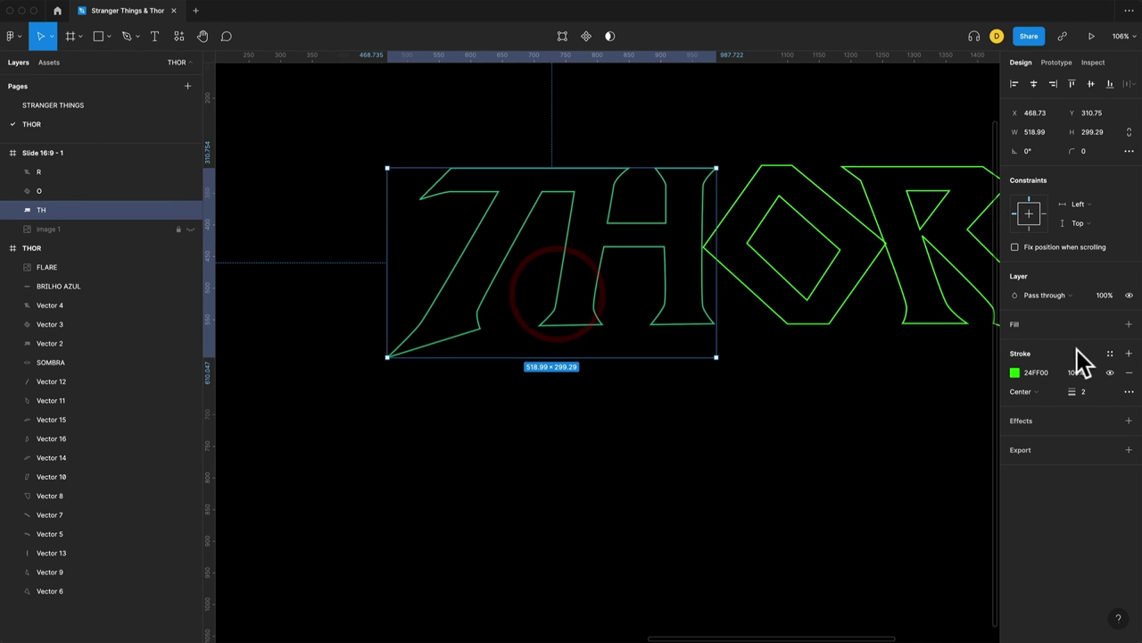
Step: Add a fill to the TH letters and make it a linear gradient
{"action": "left_click", "coordinate": [1129, 324]}
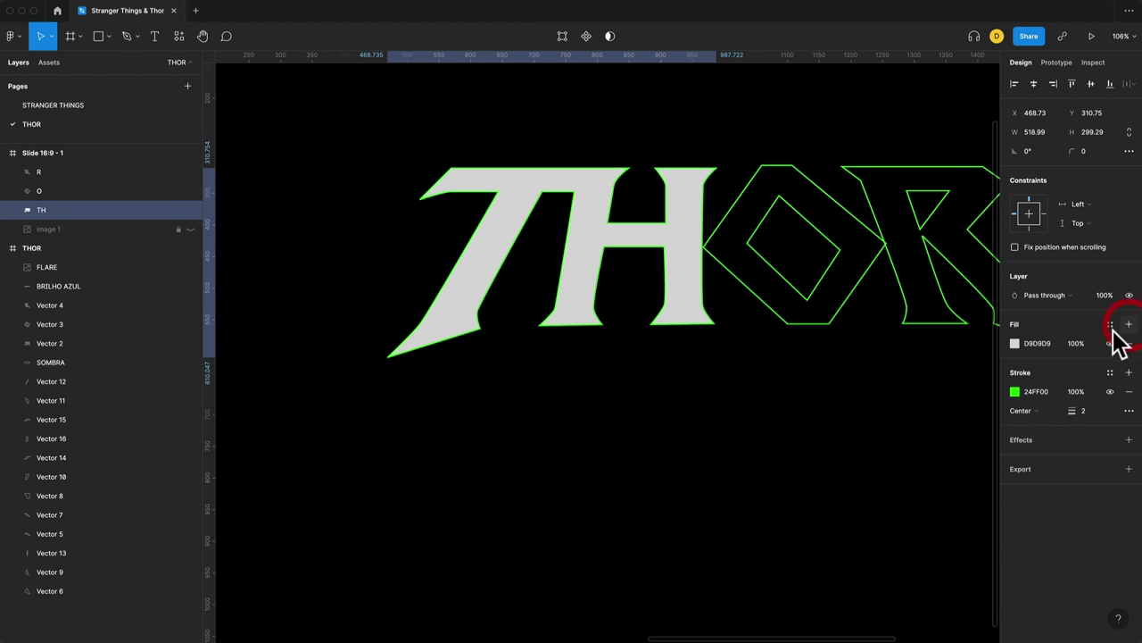
{"action": "left_click", "coordinate": [1015, 343]}
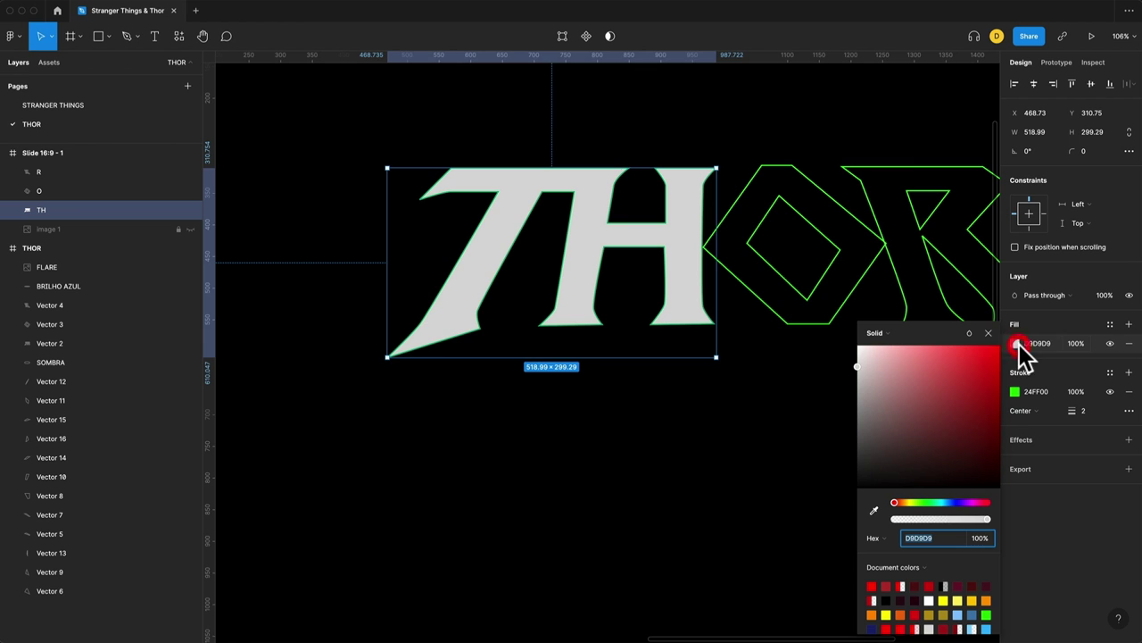
{"action": "left_click", "coordinate": [886, 332]}
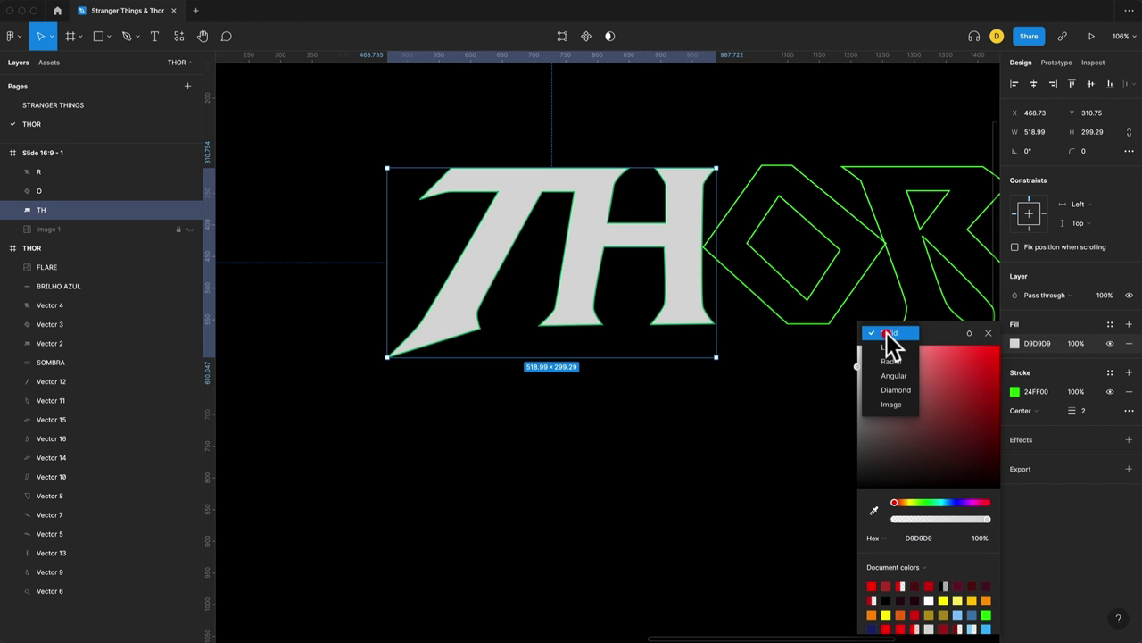
{"action": "left_click", "coordinate": [890, 347]}
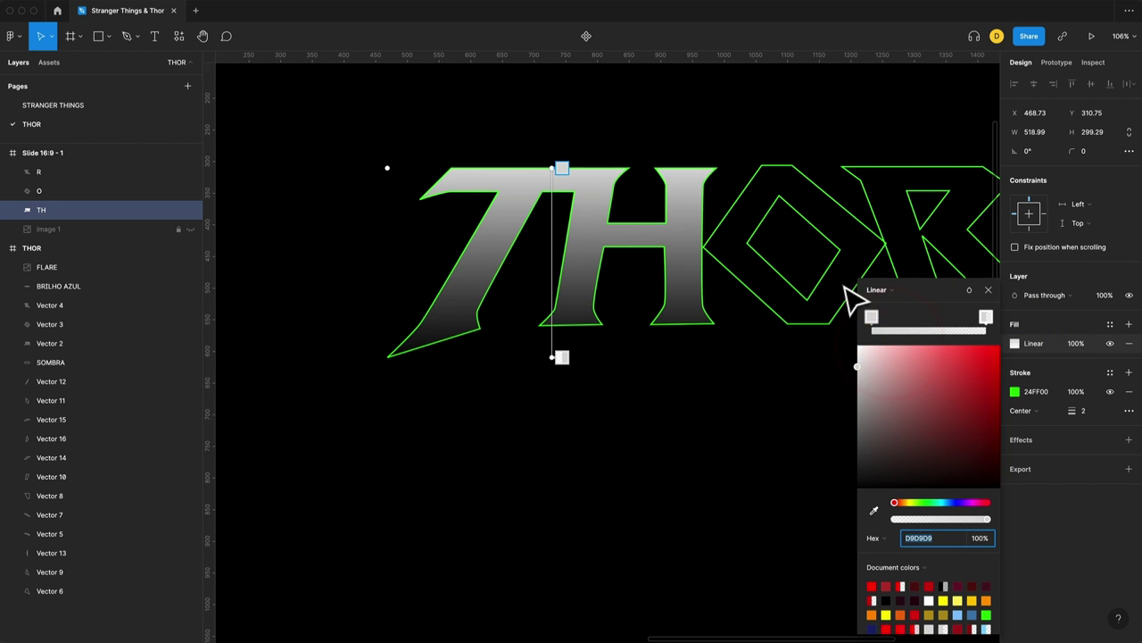
Step: Colour the top gradient stop light blue 77D0EC and the bottom stop white FFFFFF, moving white higher
{"action": "left_click", "coordinate": [871, 318]}
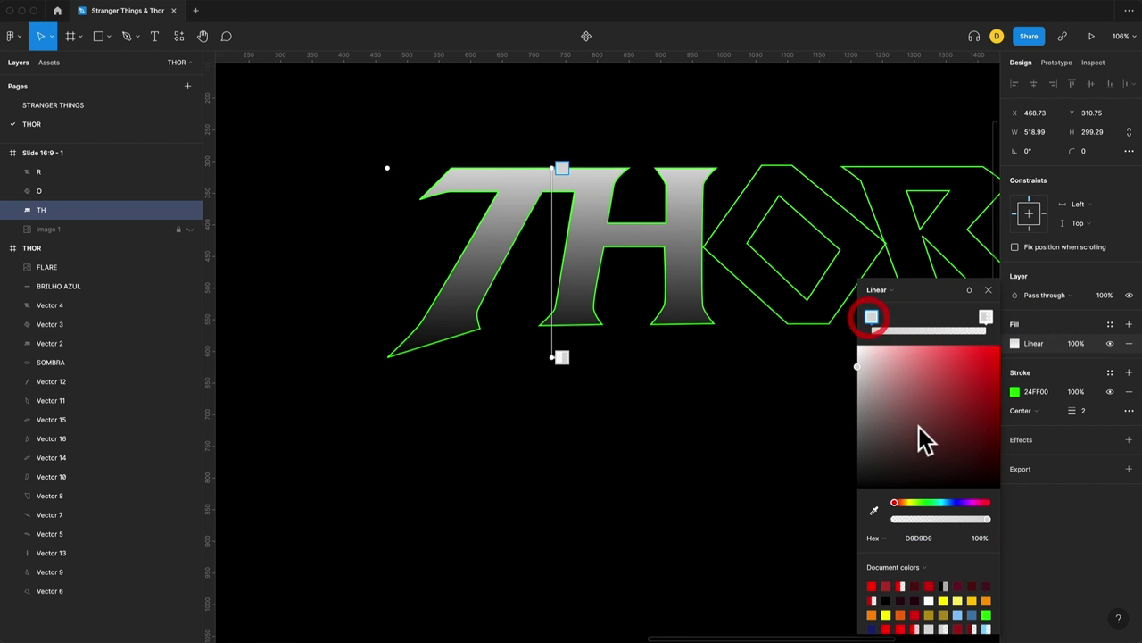
{"action": "left_click", "coordinate": [945, 503]}
{"action": "left_click_drag", "start_coordinate": [949, 455], "coordinate": [926, 356]}
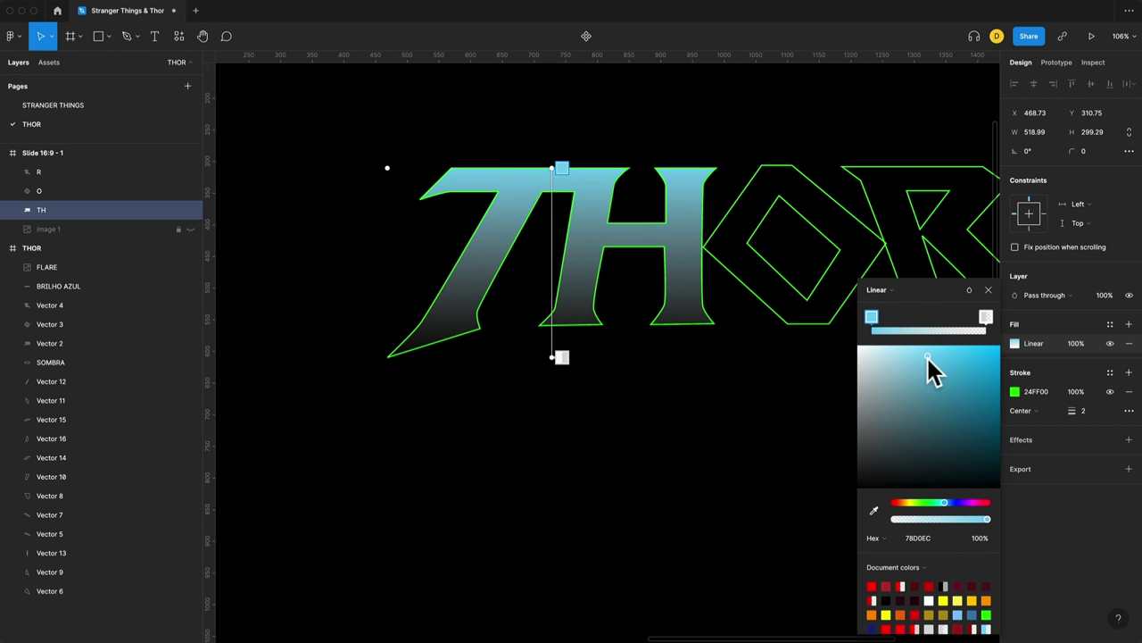
{"action": "left_click", "coordinate": [987, 317]}
{"action": "left_click_drag", "start_coordinate": [874, 416], "coordinate": [838, 318]}
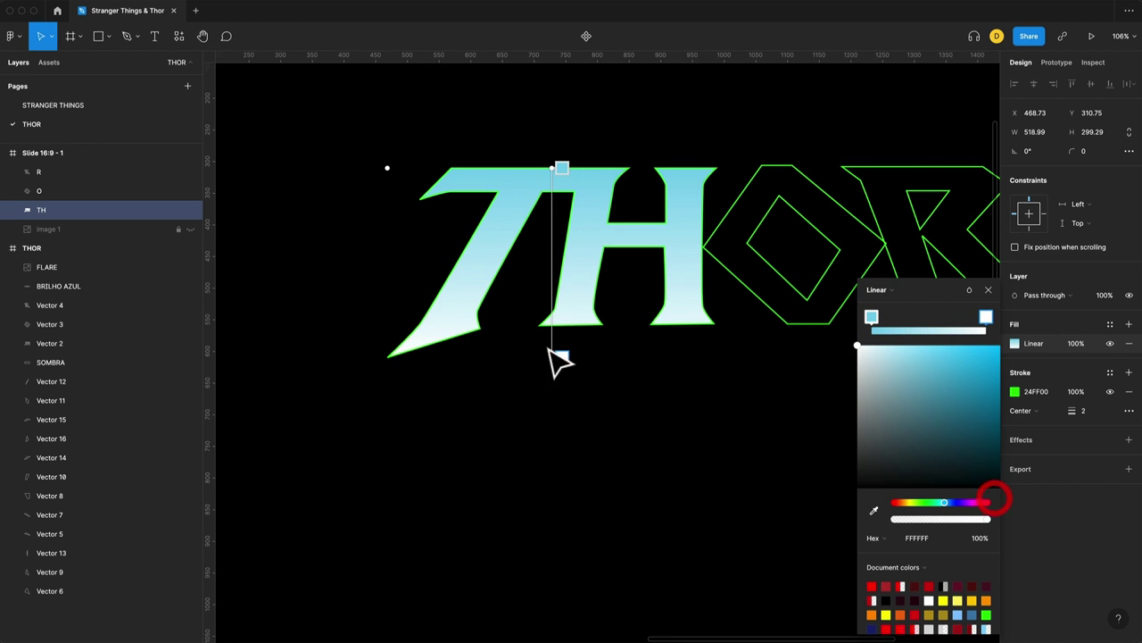
{"action": "left_click_drag", "start_coordinate": [986, 317], "coordinate": [908, 321]}
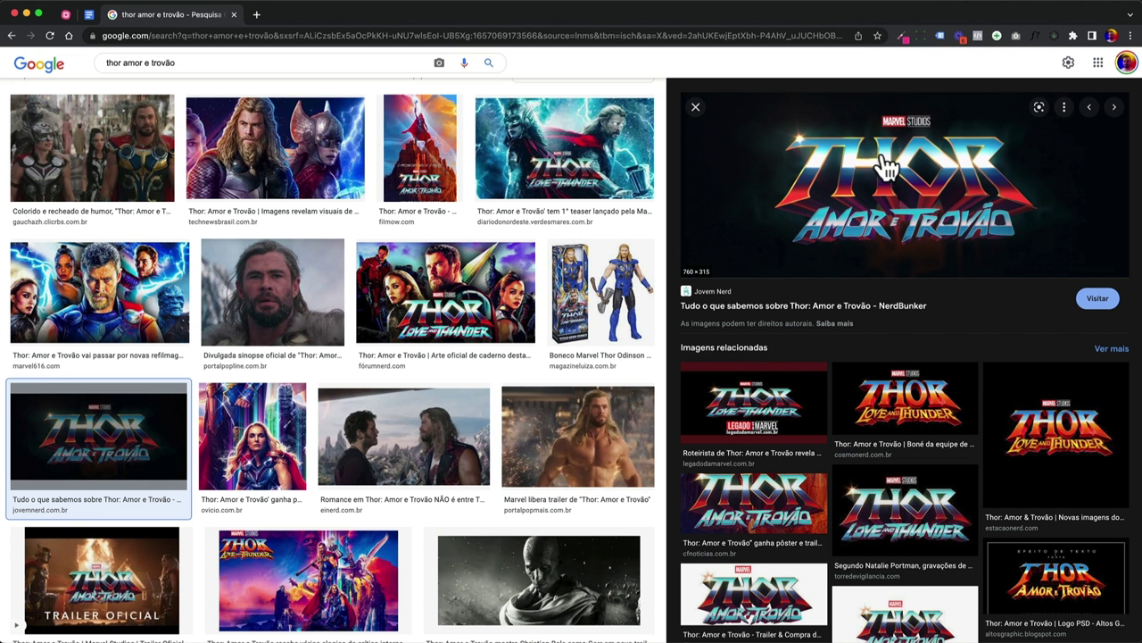
Step: Zoom into the Thor: Amor e Trovão logo in the Google Images preview
{"action": "scroll", "coordinate": [870, 174], "scroll_direction": "up", "scroll_amount": 5}
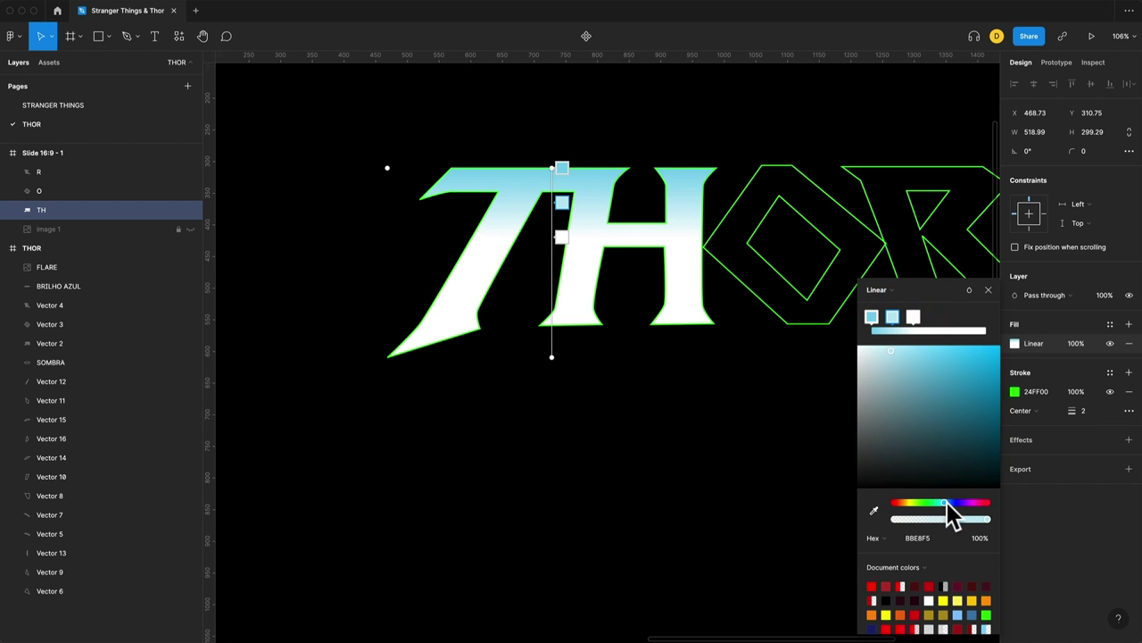
Step: Make the middle TH gradient stop a medium blue and reposition it and the top stop
{"action": "left_click", "coordinate": [938, 371]}
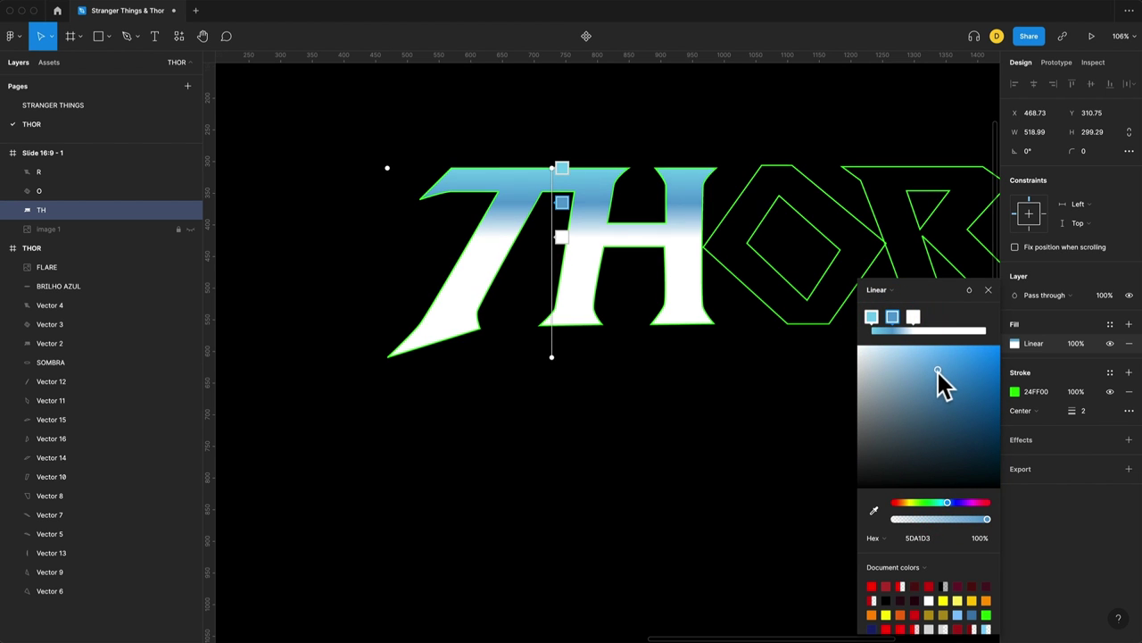
{"action": "left_click_drag", "start_coordinate": [938, 372], "coordinate": [934, 370]}
{"action": "left_click_drag", "start_coordinate": [892, 320], "coordinate": [881, 321]}
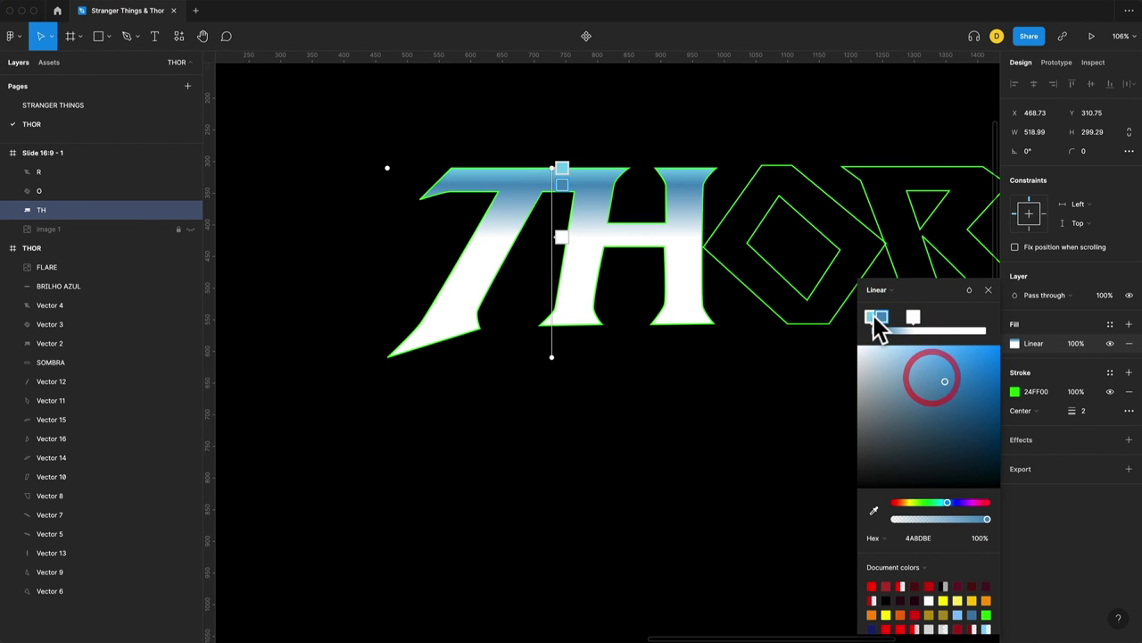
{"action": "left_click", "coordinate": [877, 322]}
{"action": "mouse_move", "coordinate": [877, 322]}
{"action": "left_mouse_down"}
{"action": "mouse_move", "coordinate": [897, 324]}
{"action": "mouse_move", "coordinate": [878, 319]}
{"action": "left_mouse_up"}
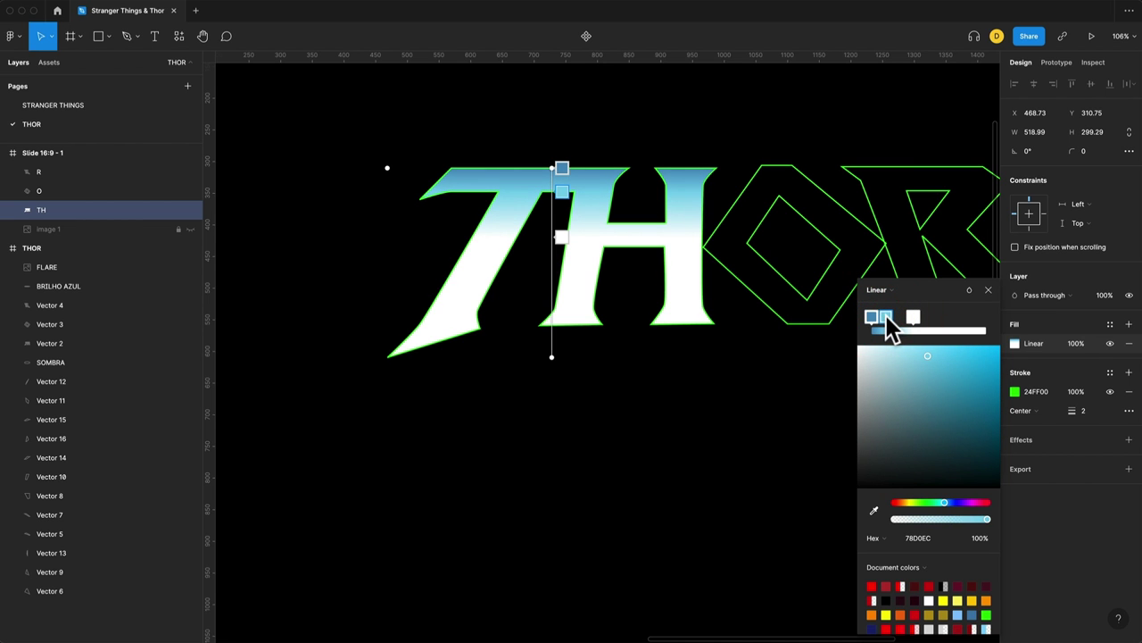
{"action": "left_click", "coordinate": [913, 318]}
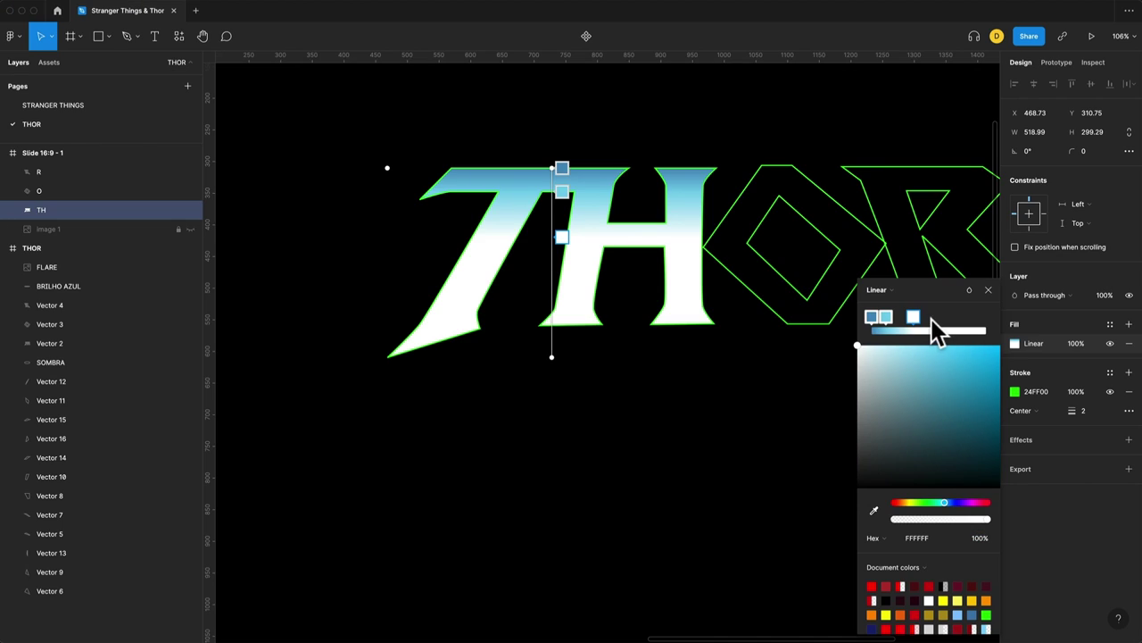
Step: Add a deep blue 1E3A9E stop just below the white band
{"action": "left_click", "coordinate": [931, 319]}
{"action": "left_click_drag", "start_coordinate": [917, 318], "coordinate": [931, 318]}
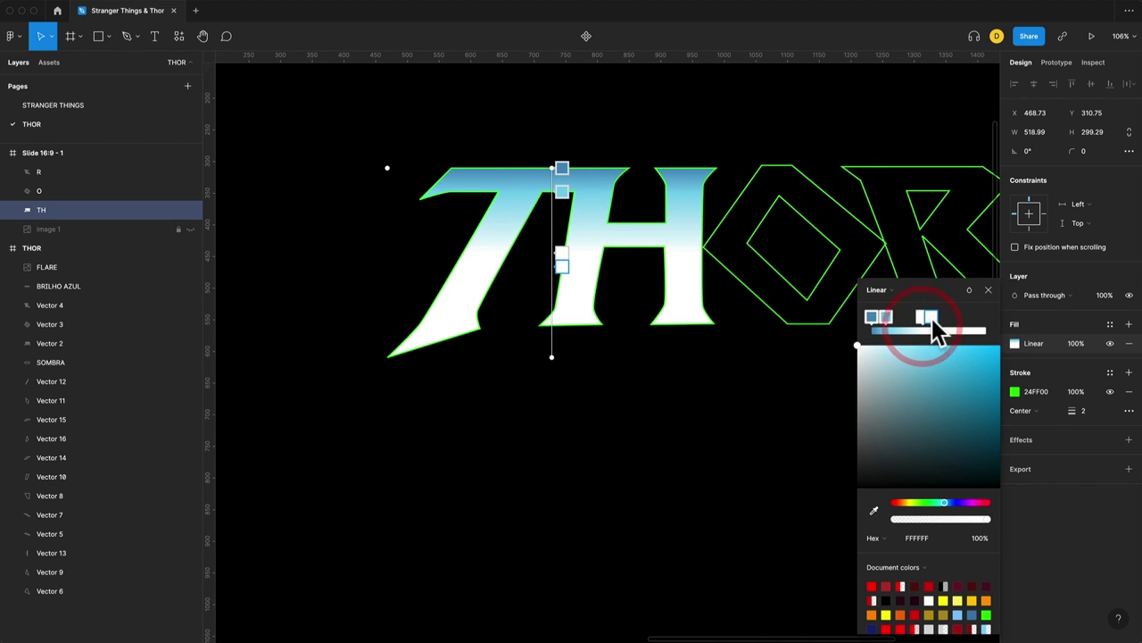
{"action": "left_click", "coordinate": [953, 502]}
{"action": "mouse_move", "coordinate": [949, 476]}
{"action": "left_mouse_down"}
{"action": "mouse_move", "coordinate": [977, 420]}
{"action": "mouse_move", "coordinate": [973, 400]}
{"action": "left_mouse_up"}
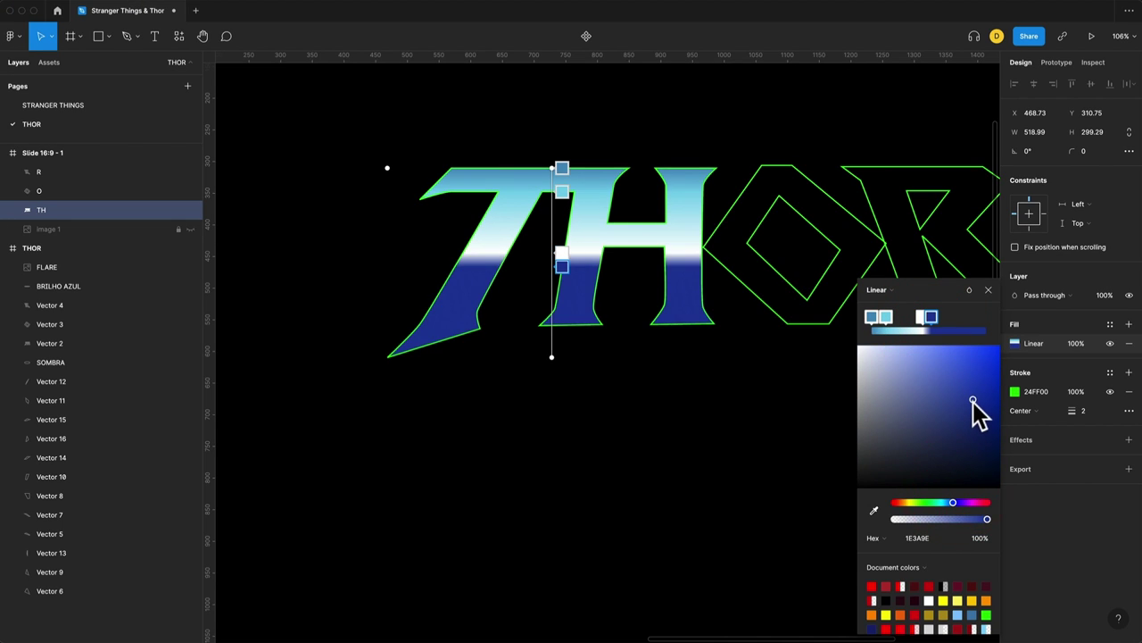
{"action": "left_click_drag", "start_coordinate": [922, 319], "coordinate": [920, 319]}
{"action": "left_click", "coordinate": [932, 316]}
Step: Add purple 471E9E and bright red E01515 stops at the base of the TH gradient
{"action": "left_click", "coordinate": [915, 318]}
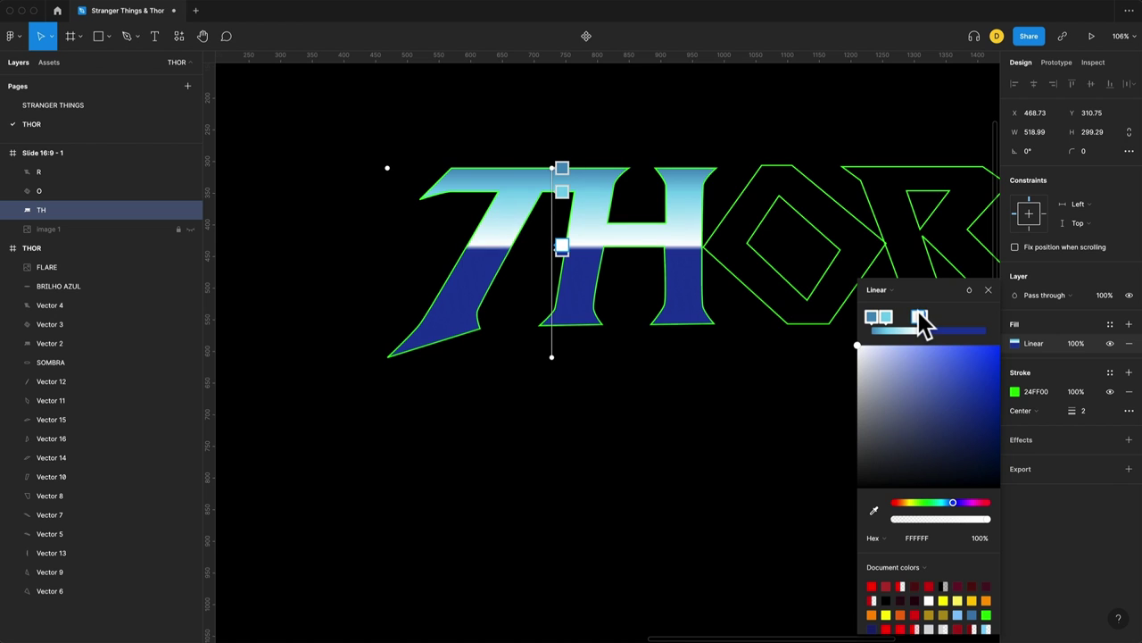
{"action": "left_click", "coordinate": [947, 316]}
{"action": "left_click_drag", "start_coordinate": [950, 503], "coordinate": [961, 501]}
{"action": "left_click", "coordinate": [981, 330]}
{"action": "left_click_drag", "start_coordinate": [979, 503], "coordinate": [989, 503]}
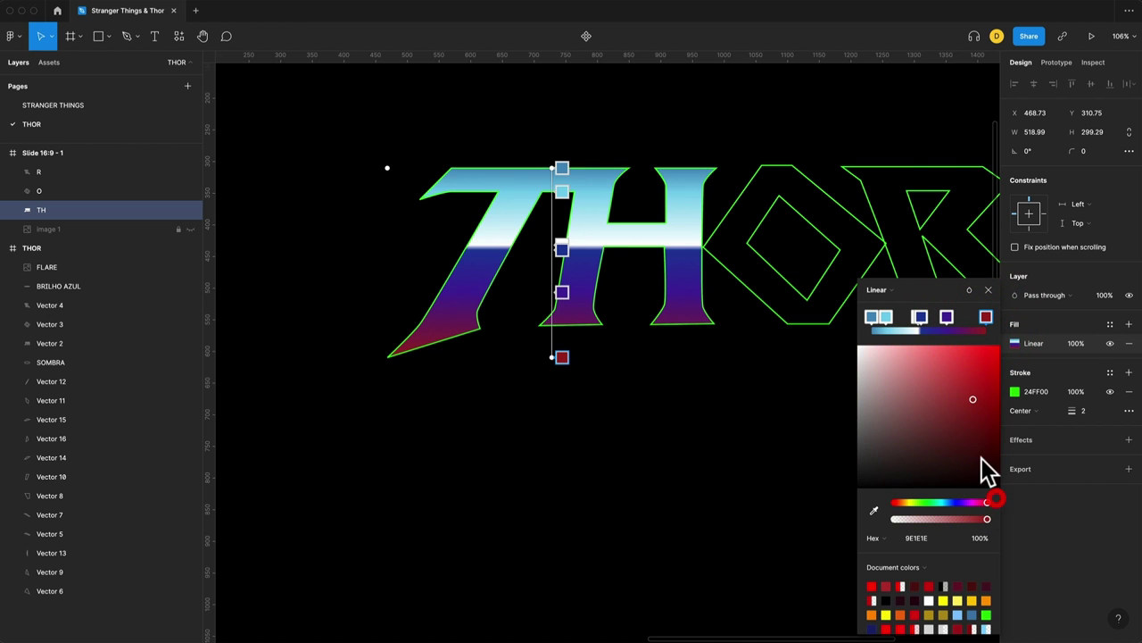
{"action": "left_click", "coordinate": [986, 371]}
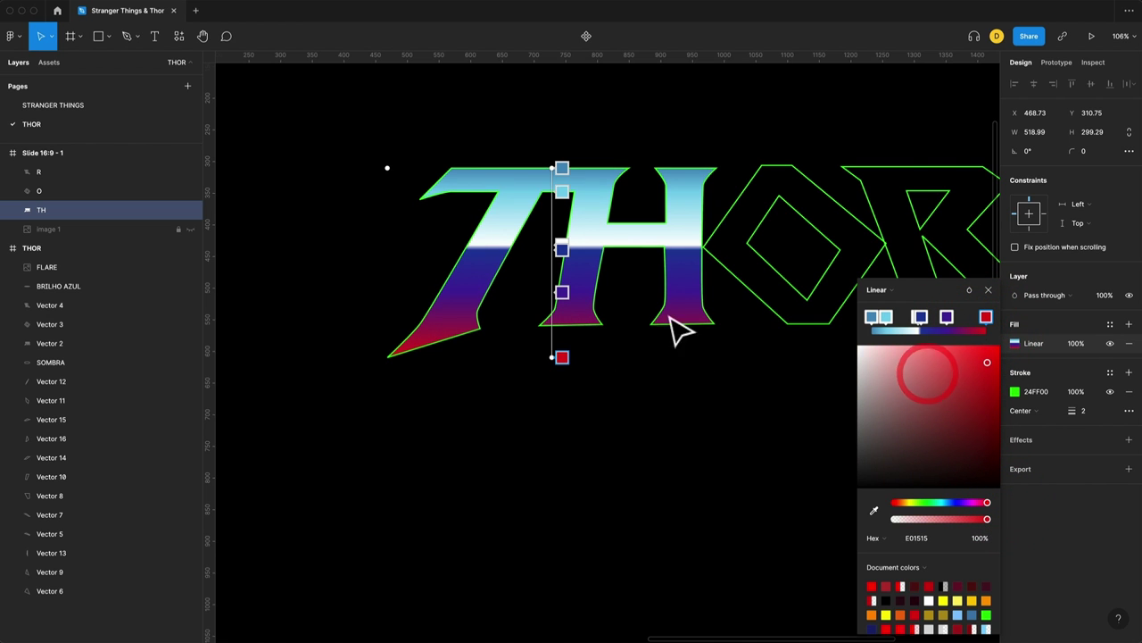
{"action": "left_click_drag", "start_coordinate": [987, 317], "coordinate": [972, 319]}
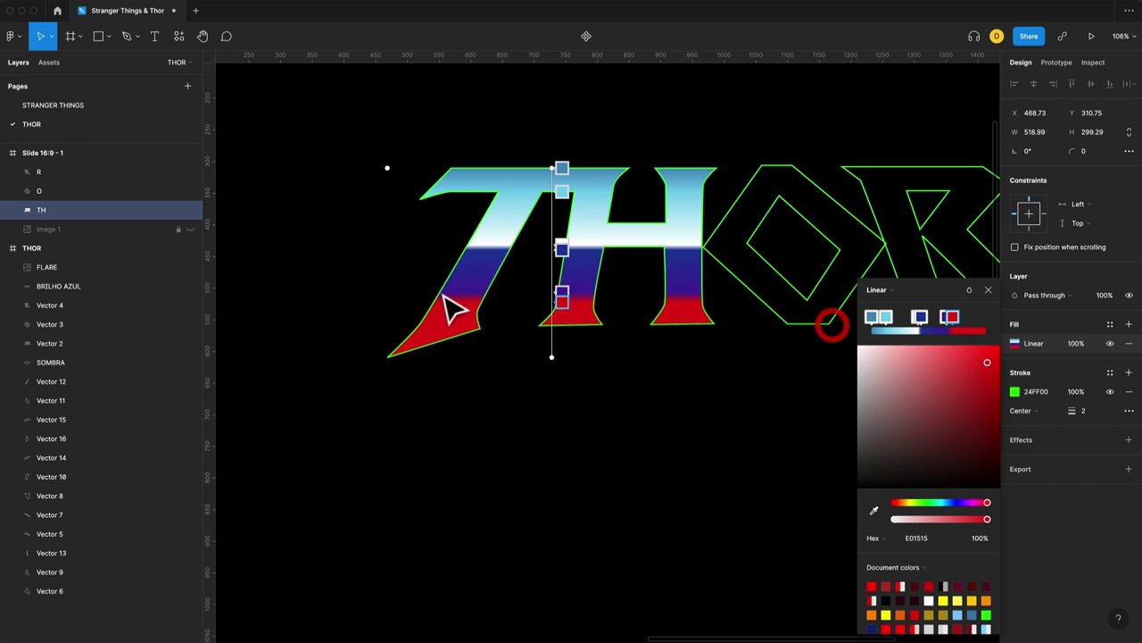
{"action": "left_click_drag", "start_coordinate": [962, 318], "coordinate": [953, 317]}
{"action": "left_click", "coordinate": [936, 329]}
{"action": "left_click_drag", "start_coordinate": [953, 319], "coordinate": [958, 319]}
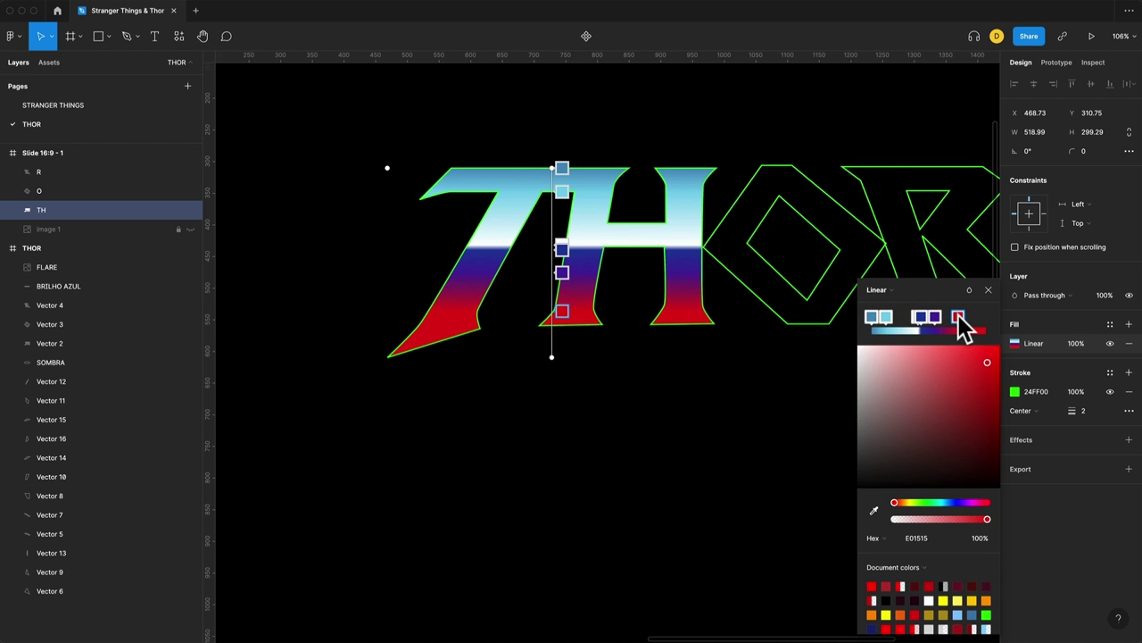
{"action": "left_click", "coordinate": [986, 288]}
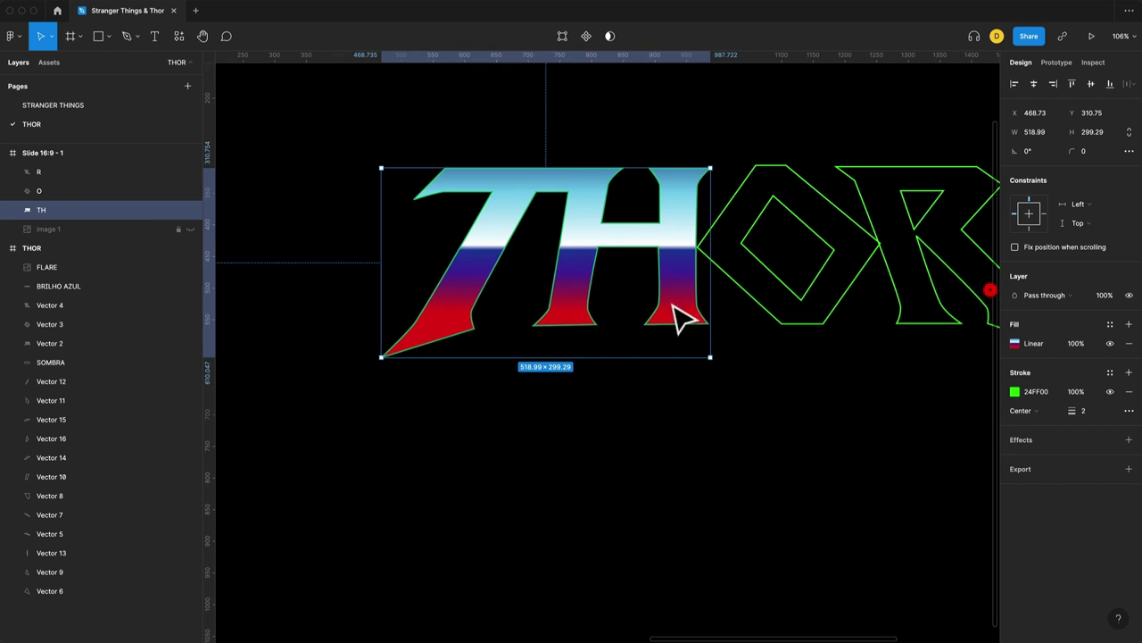
Step: Try Inside and Outside alignment for the TH outline, then return it to Center
{"action": "scroll", "coordinate": [584, 299], "scroll_direction": "up", "scroll_amount": 5}
{"action": "scroll", "coordinate": [750, 296], "scroll_direction": "right", "scroll_amount": 5}
{"action": "scroll", "coordinate": [803, 281], "scroll_direction": "right", "scroll_amount": 1}
{"action": "scroll", "coordinate": [874, 286], "scroll_direction": "left", "scroll_amount": 4}
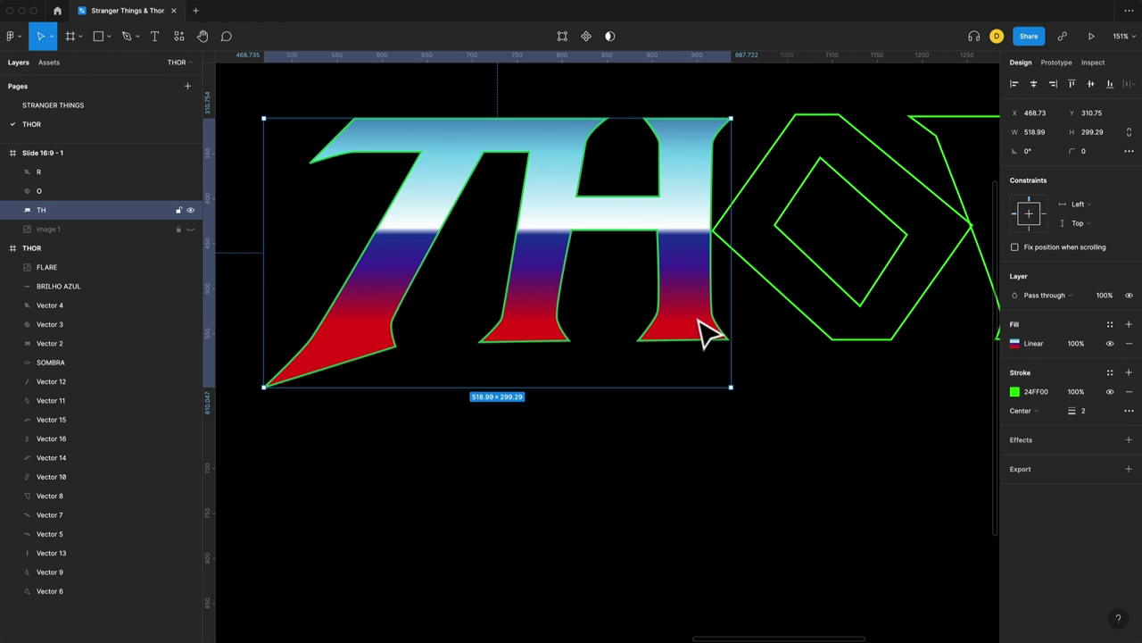
{"action": "left_click", "coordinate": [1025, 412]}
{"action": "left_click", "coordinate": [1027, 403]}
{"action": "left_click", "coordinate": [1027, 425]}
{"action": "left_click", "coordinate": [1027, 407]}
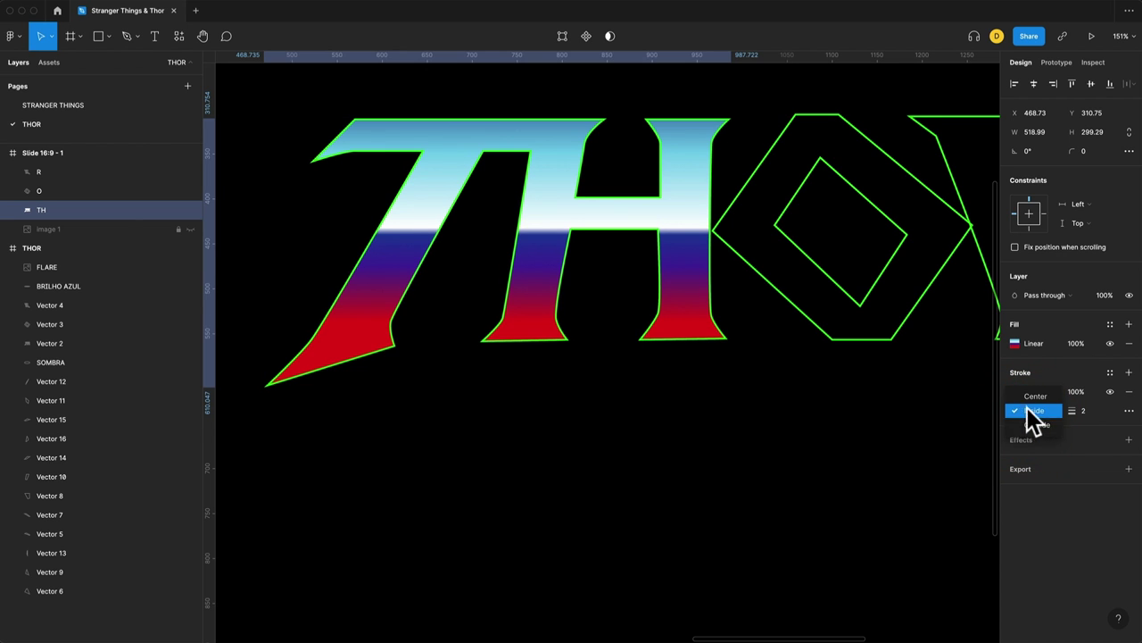
{"action": "left_click", "coordinate": [1033, 425]}
{"action": "left_click", "coordinate": [1035, 383]}
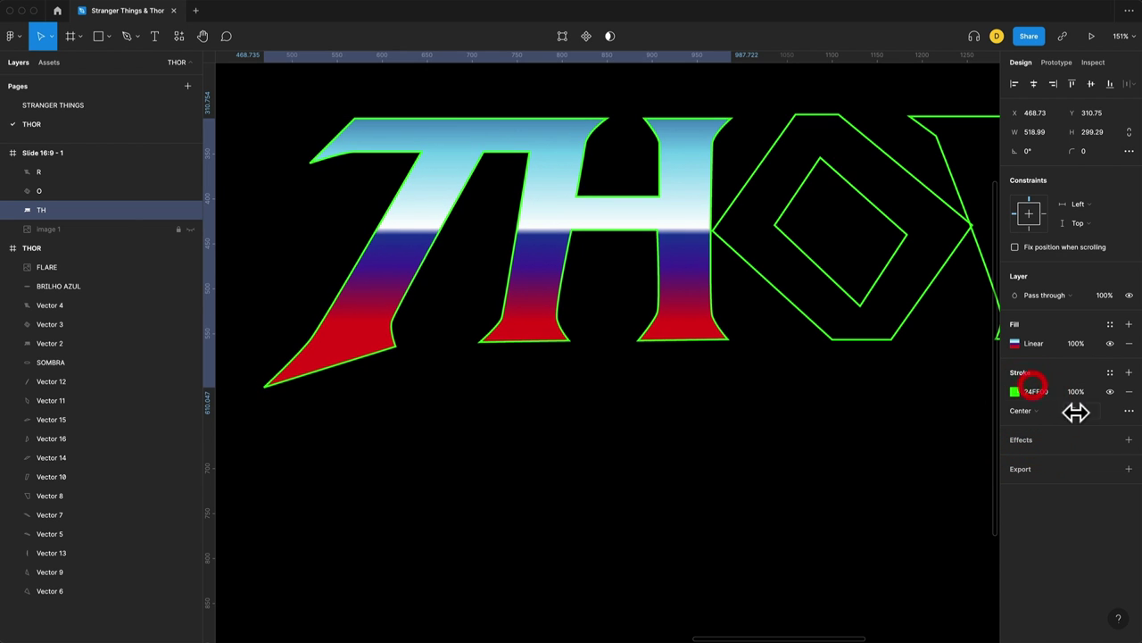
Step: Set the TH outline weight to 5 with Round joins
{"action": "left_click", "coordinate": [1089, 410]}
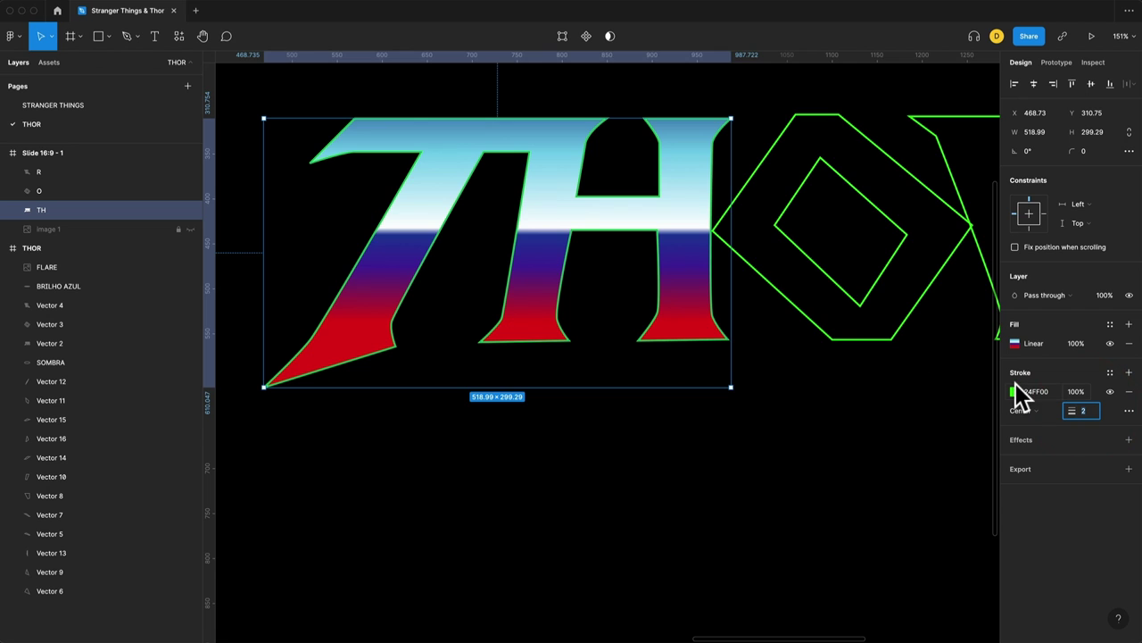
{"action": "type", "text": "5"}
{"action": "key", "text": "Return"}
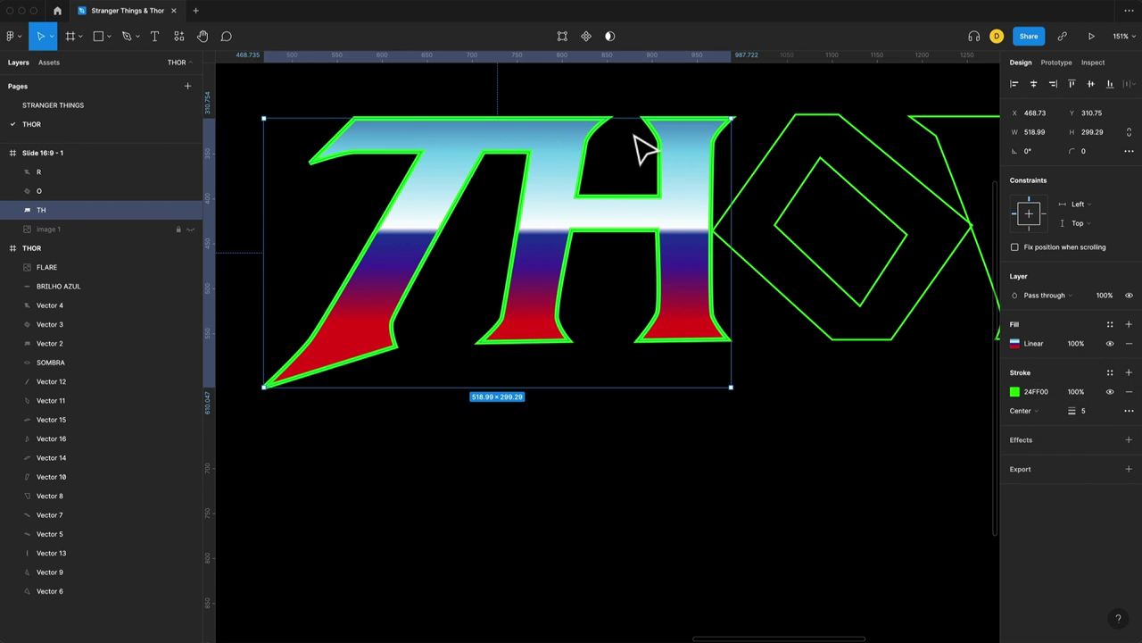
{"action": "scroll", "coordinate": [303, 166], "scroll_direction": "up", "scroll_amount": 2}
{"action": "scroll", "coordinate": [348, 196], "scroll_direction": "up", "scroll_amount": 5}
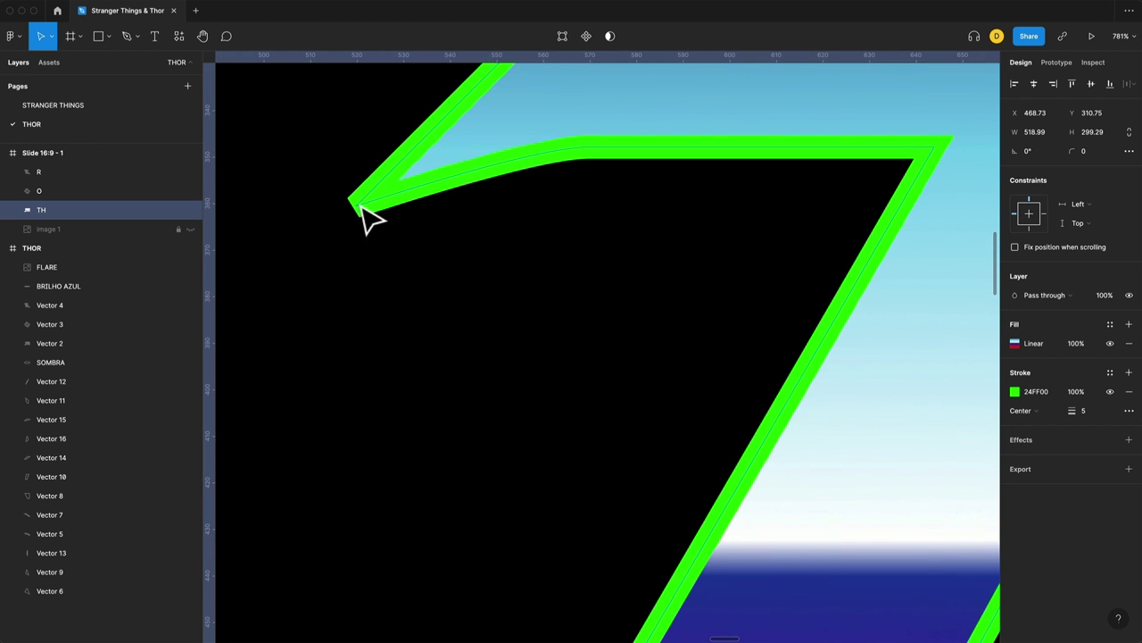
{"action": "scroll", "coordinate": [375, 257], "scroll_direction": "down", "scroll_amount": 2}
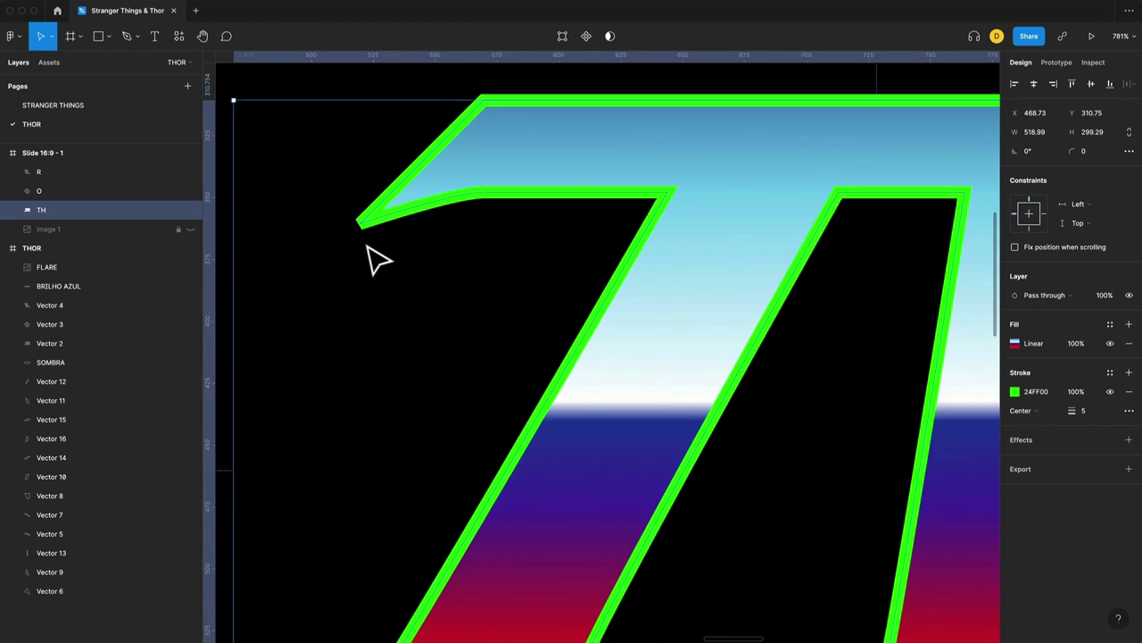
{"action": "scroll", "coordinate": [378, 255], "scroll_direction": "down", "scroll_amount": 2}
{"action": "scroll", "coordinate": [384, 257], "scroll_direction": "down", "scroll_amount": 2}
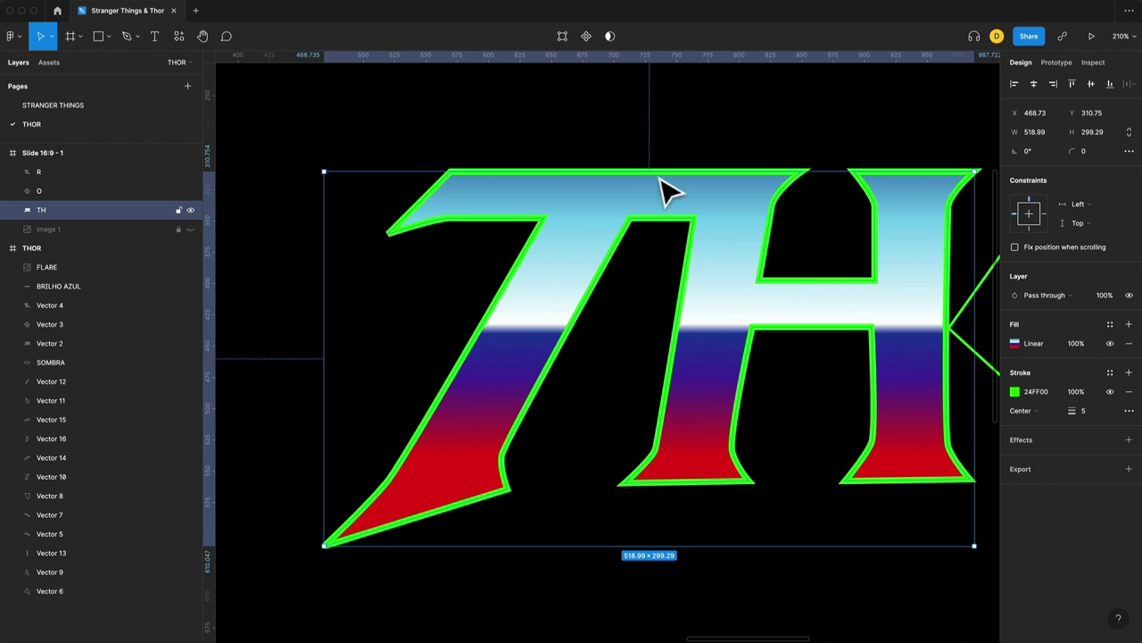
{"action": "left_click", "coordinate": [1129, 411]}
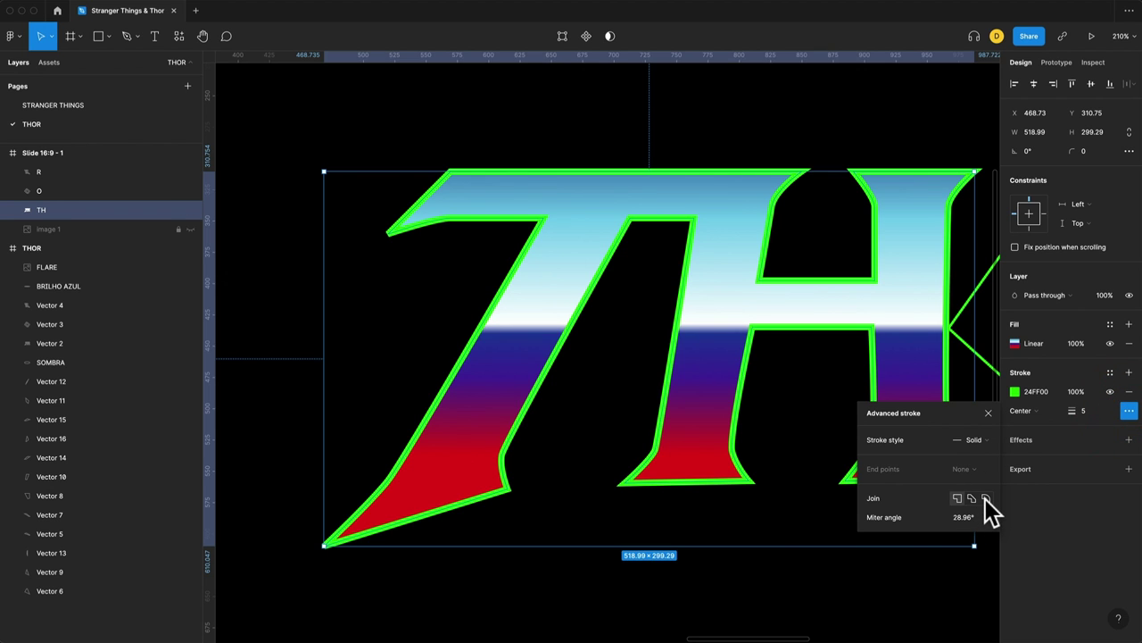
{"action": "left_click", "coordinate": [986, 498]}
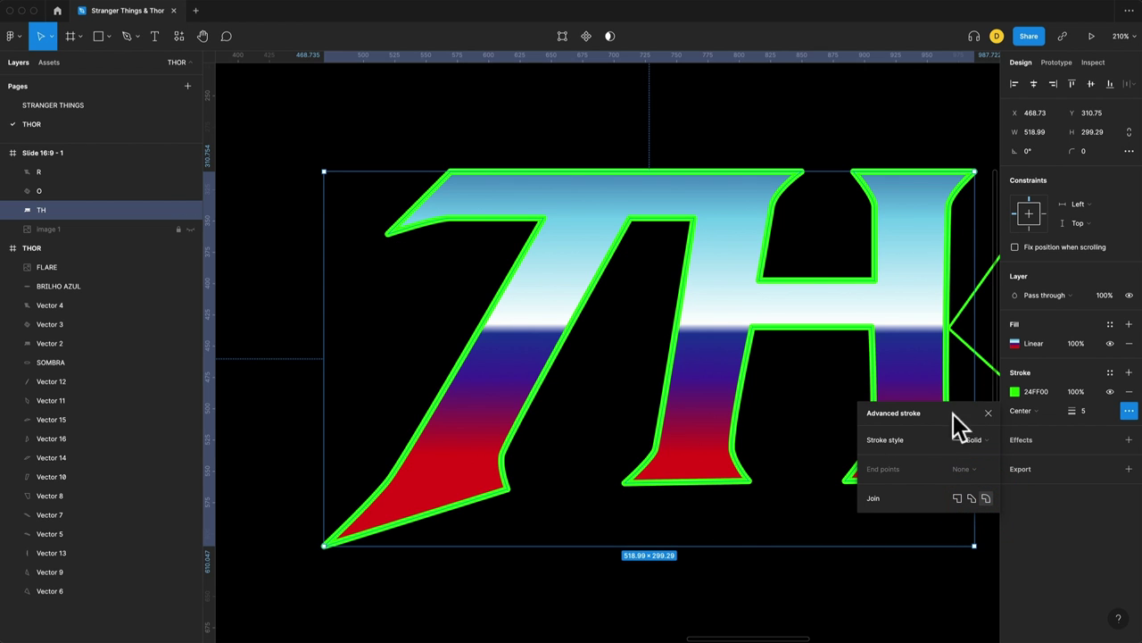
{"action": "left_click", "coordinate": [1015, 394]}
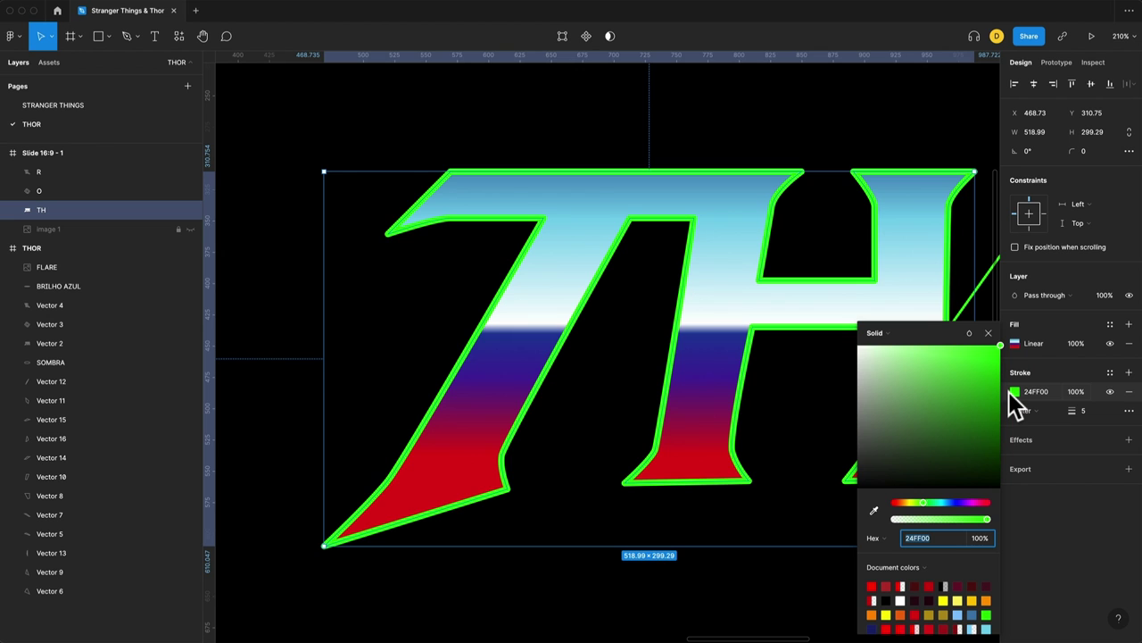
Step: Turn the TH outline into a linear gradient with yellow, orange and warm yellow stops at the top
{"action": "scroll", "coordinate": [629, 360], "scroll_direction": "right", "scroll_amount": 5}
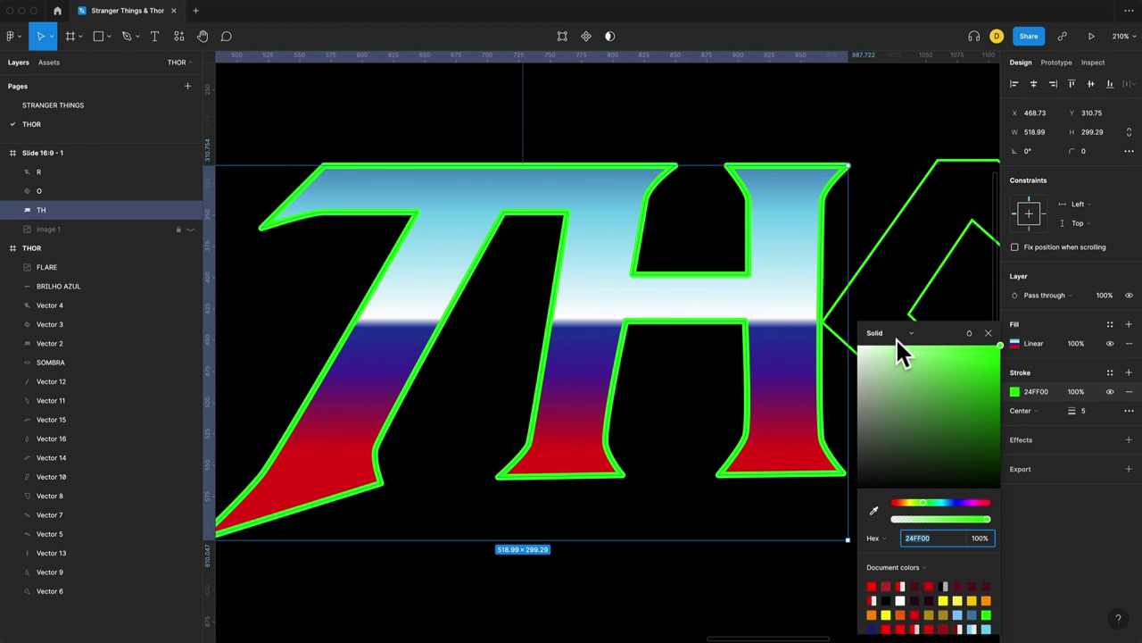
{"action": "left_click", "coordinate": [894, 335]}
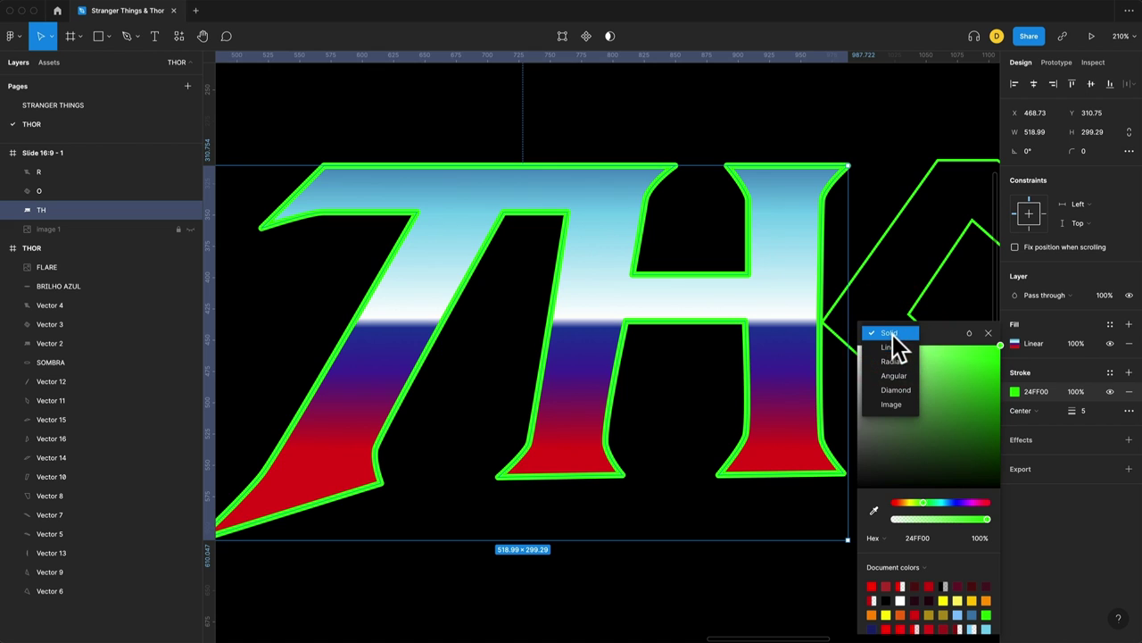
{"action": "left_click", "coordinate": [892, 349]}
{"action": "left_click", "coordinate": [872, 316]}
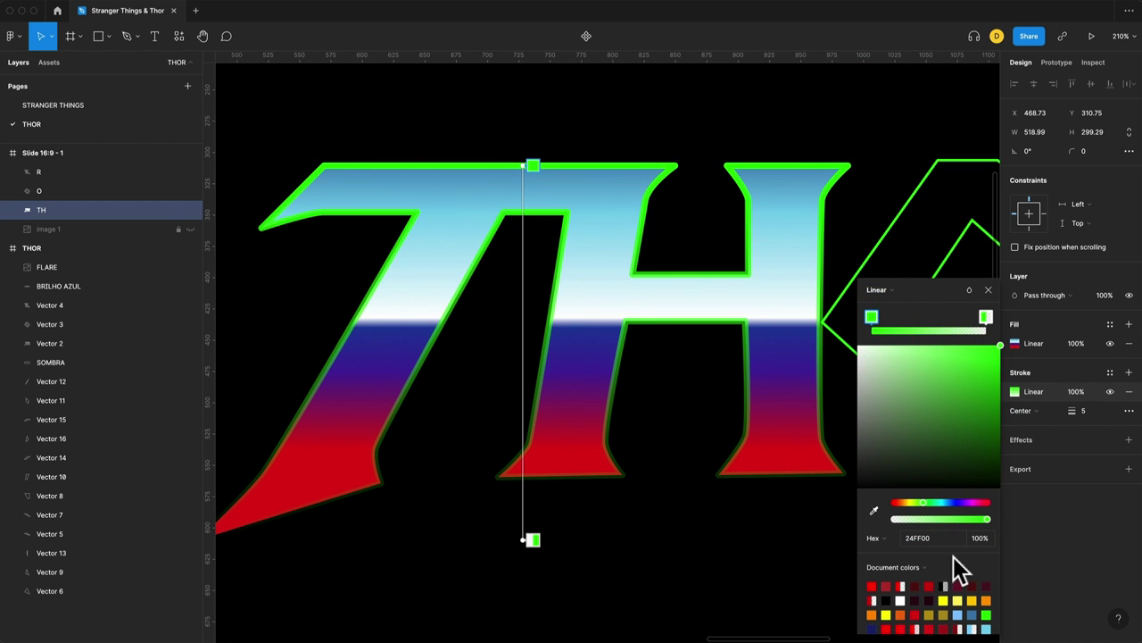
{"action": "left_click", "coordinate": [957, 589]}
{"action": "left_click", "coordinate": [887, 319]}
{"action": "left_click", "coordinate": [900, 614]}
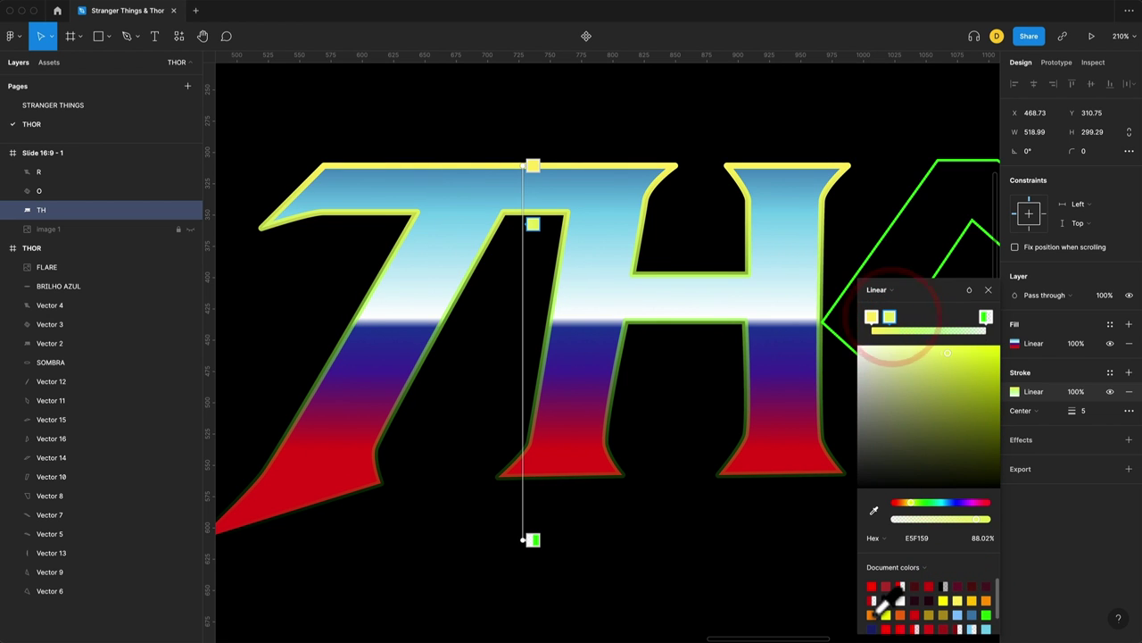
{"action": "left_click", "coordinate": [906, 318]}
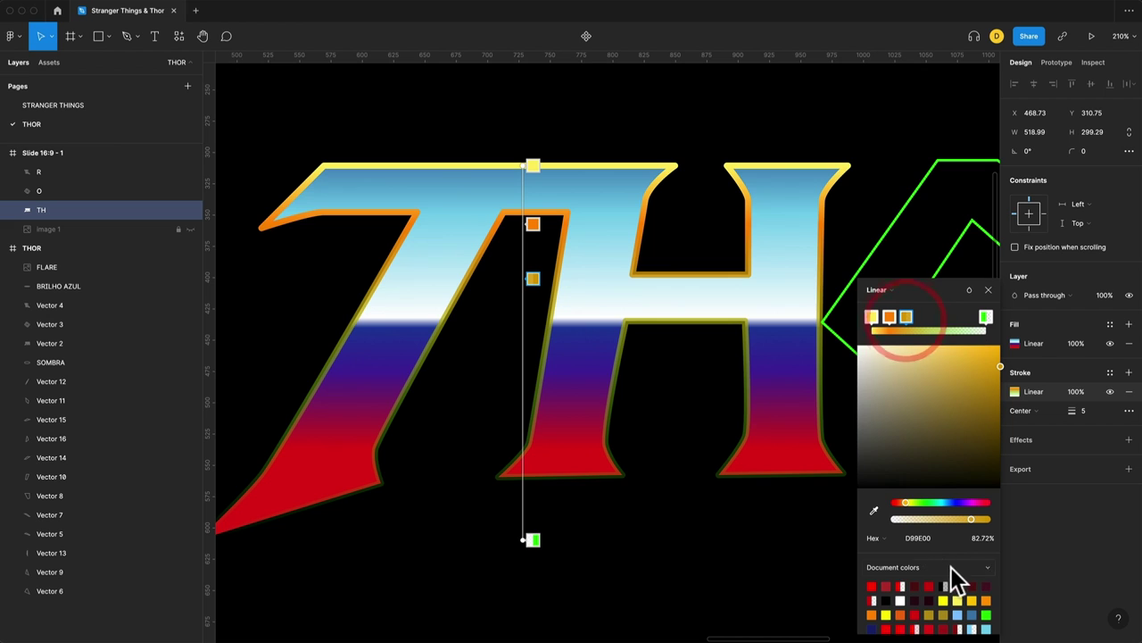
{"action": "left_click", "coordinate": [924, 366]}
{"action": "left_click", "coordinate": [906, 502]}
{"action": "left_click", "coordinate": [1022, 318]}
Step: Add olive gold, yellow-green and orange middle stops and a dark gold bottom end to the outline gradient
{"action": "left_click", "coordinate": [889, 315]}
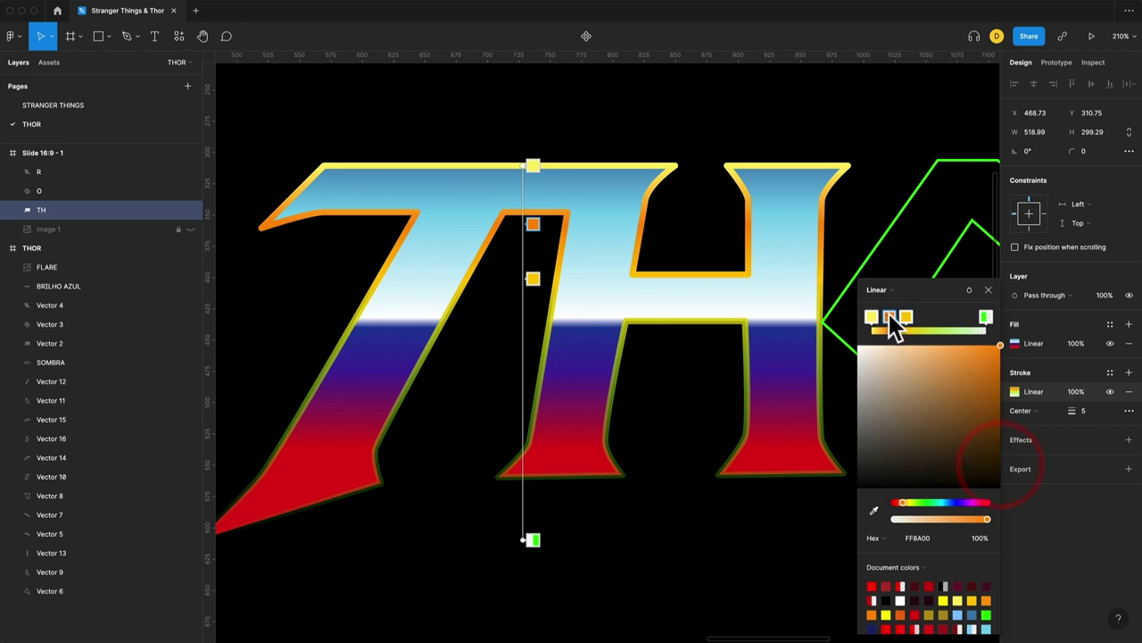
{"action": "left_click", "coordinate": [985, 316]}
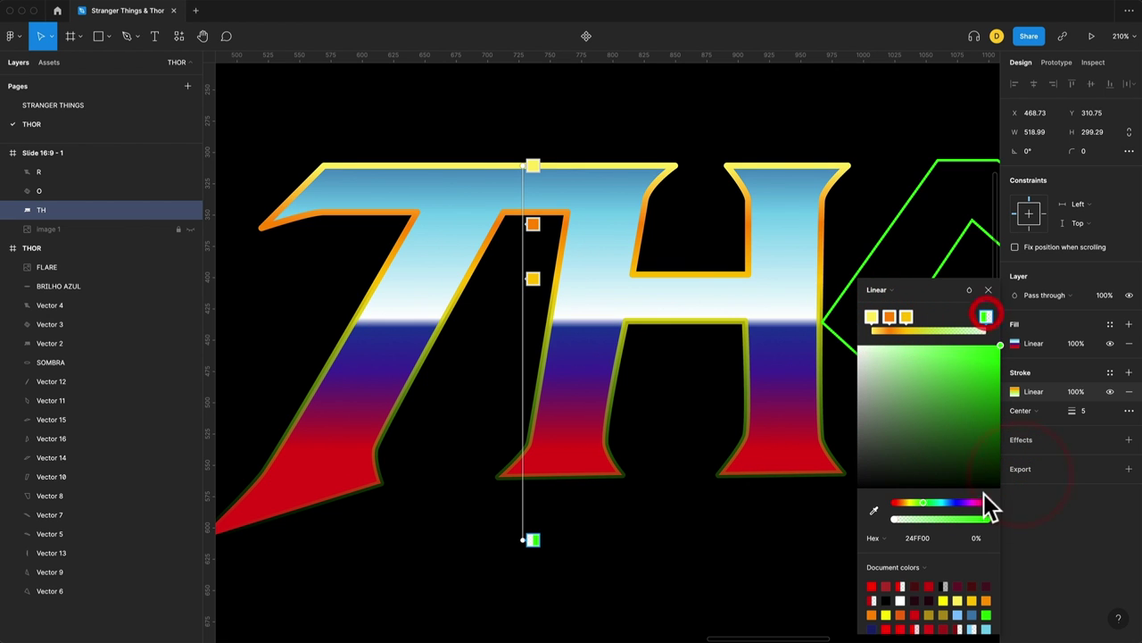
{"action": "left_click_drag", "start_coordinate": [959, 516], "coordinate": [1024, 509]}
{"action": "left_click", "coordinate": [929, 317]}
{"action": "left_click", "coordinate": [935, 382]}
{"action": "left_click", "coordinate": [907, 503]}
{"action": "left_click_drag", "start_coordinate": [944, 396], "coordinate": [942, 411]}
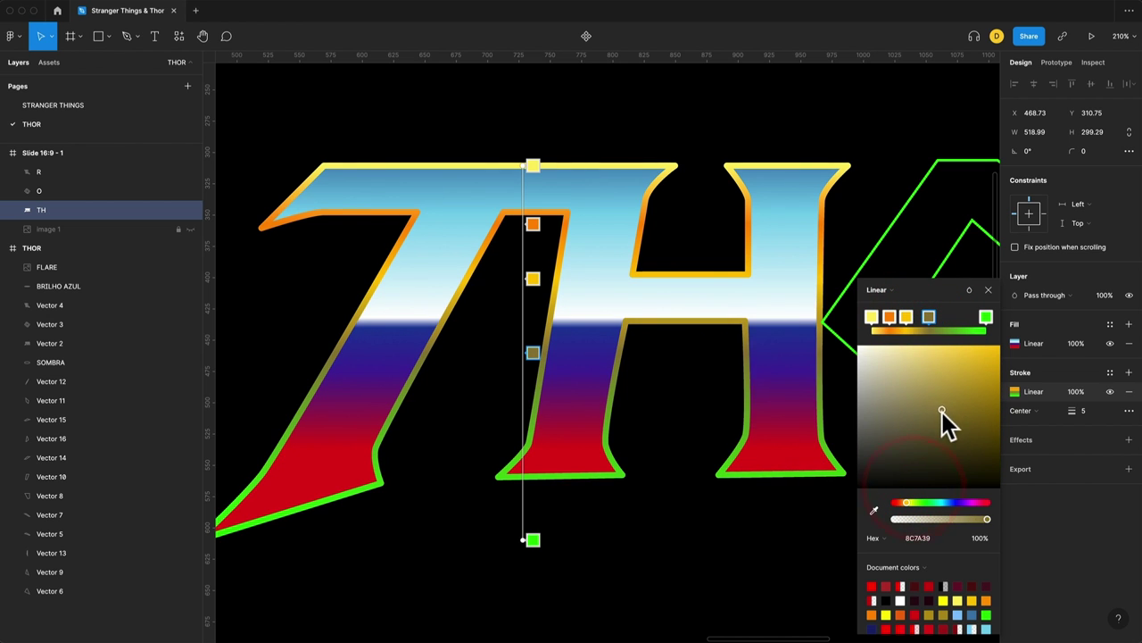
{"action": "left_click", "coordinate": [942, 317]}
{"action": "left_click_drag", "start_coordinate": [925, 500], "coordinate": [910, 503]}
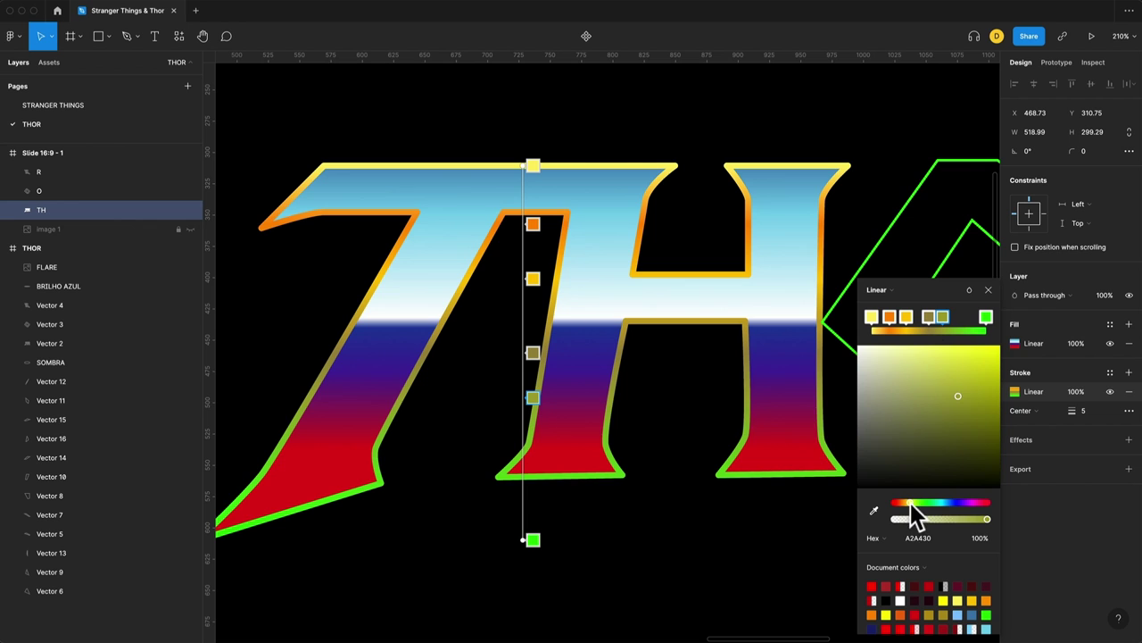
{"action": "left_click", "coordinate": [957, 318]}
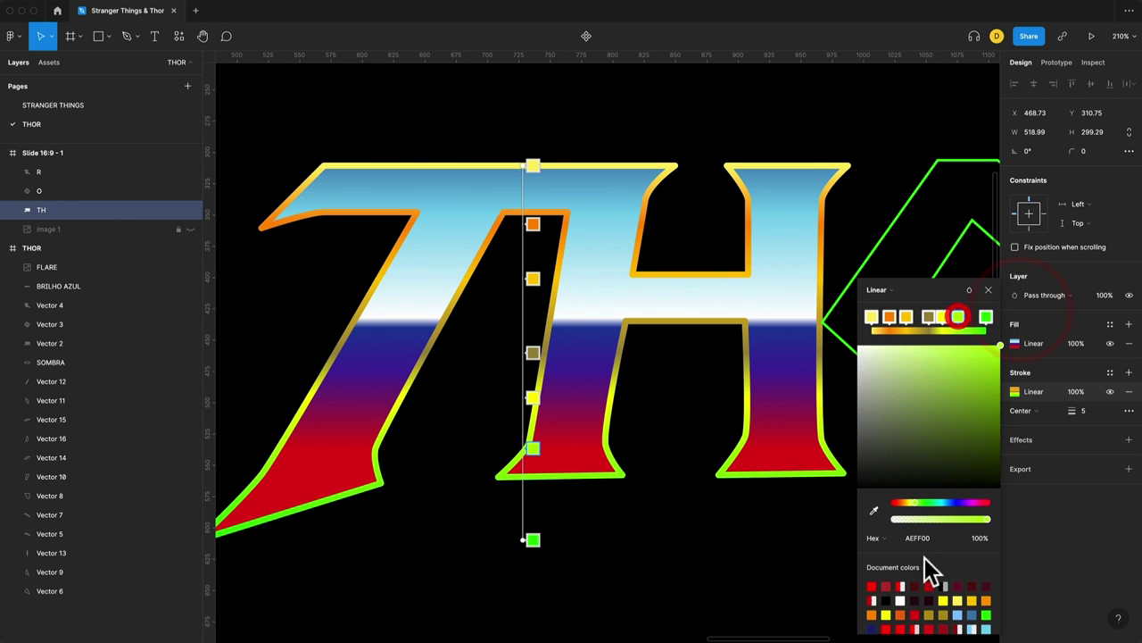
{"action": "left_click", "coordinate": [878, 613]}
{"action": "left_click", "coordinate": [985, 317]}
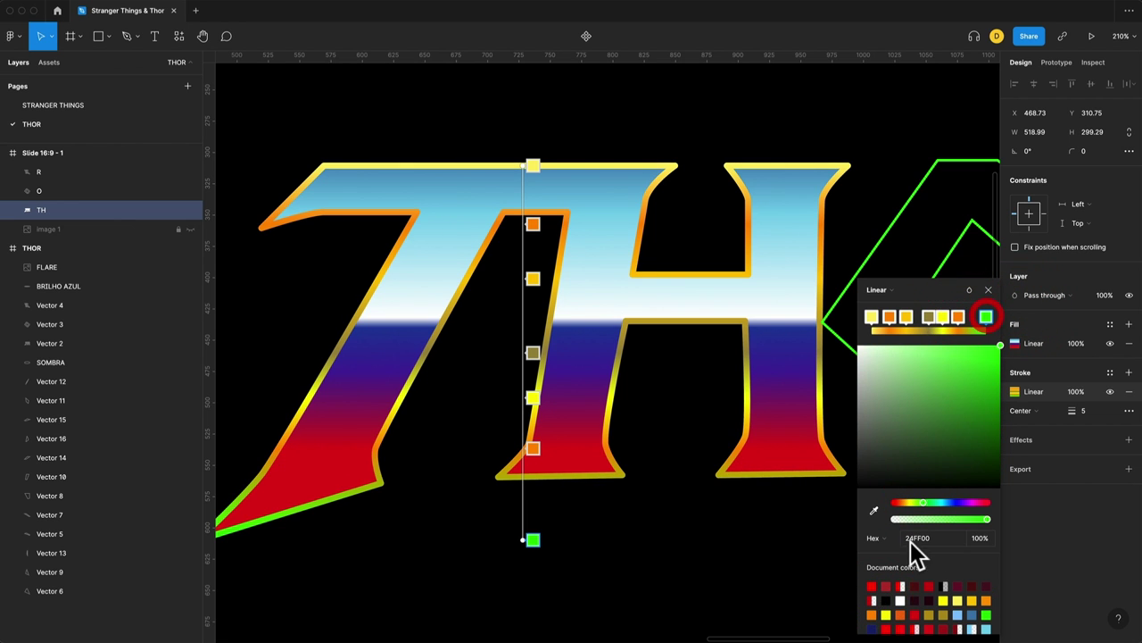
{"action": "left_click", "coordinate": [936, 614]}
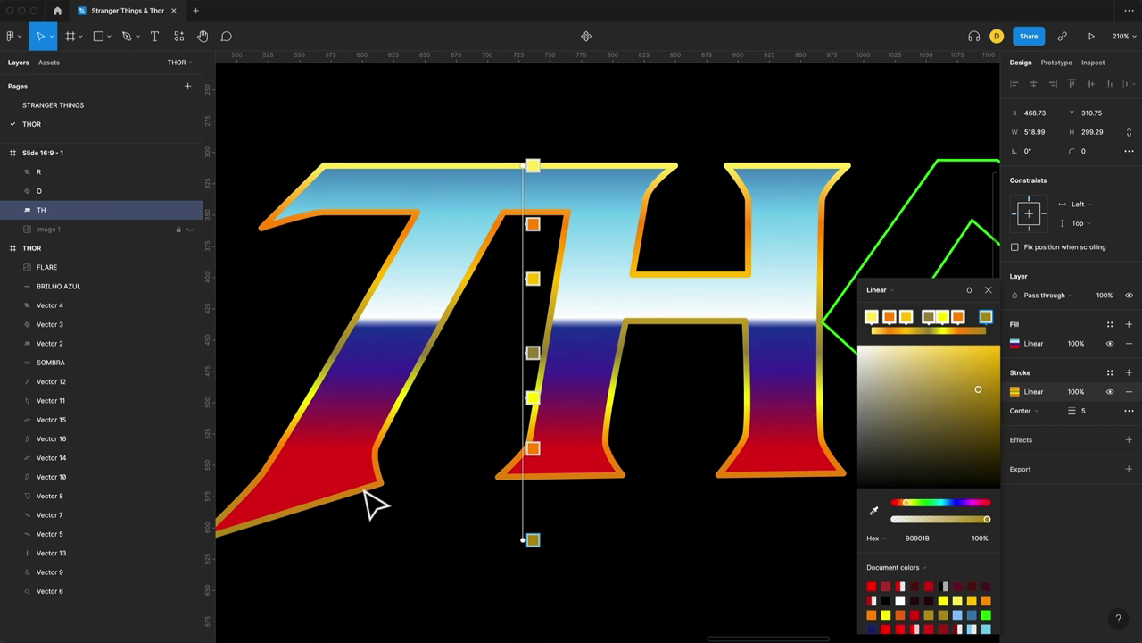
Step: Add a bright yellow FFF500 outline stop and tilt the gradient's direction on the canvas
{"action": "scroll", "coordinate": [375, 504], "scroll_direction": "left", "scroll_amount": 2}
{"action": "left_click", "coordinate": [975, 320]}
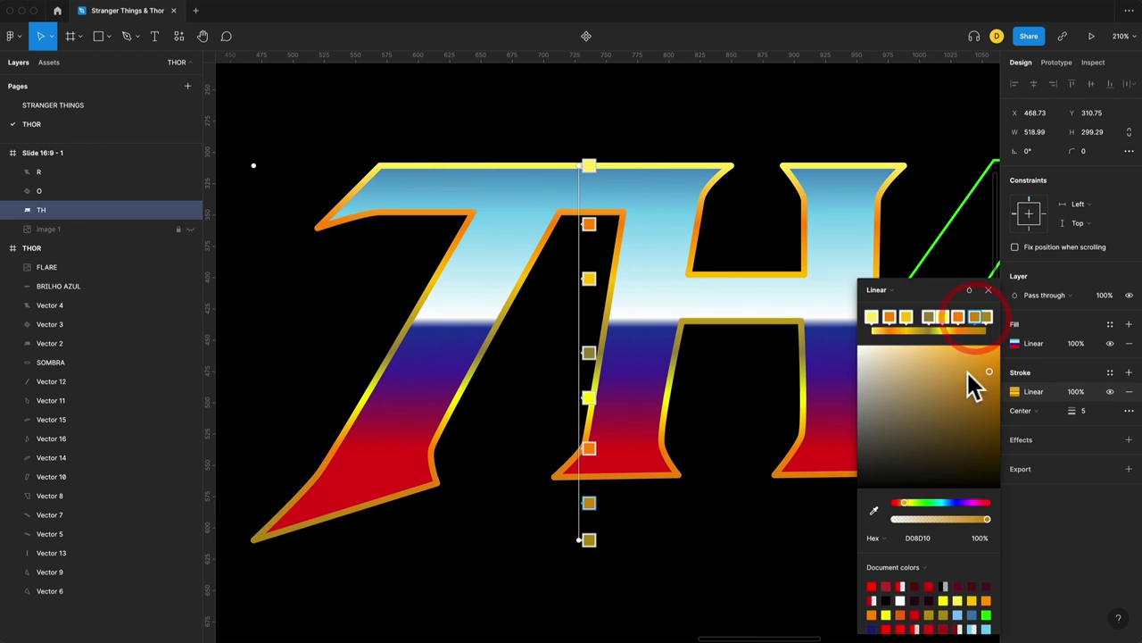
{"action": "left_click_drag", "start_coordinate": [911, 504], "coordinate": [919, 502]}
{"action": "left_click_drag", "start_coordinate": [970, 408], "coordinate": [1017, 317]}
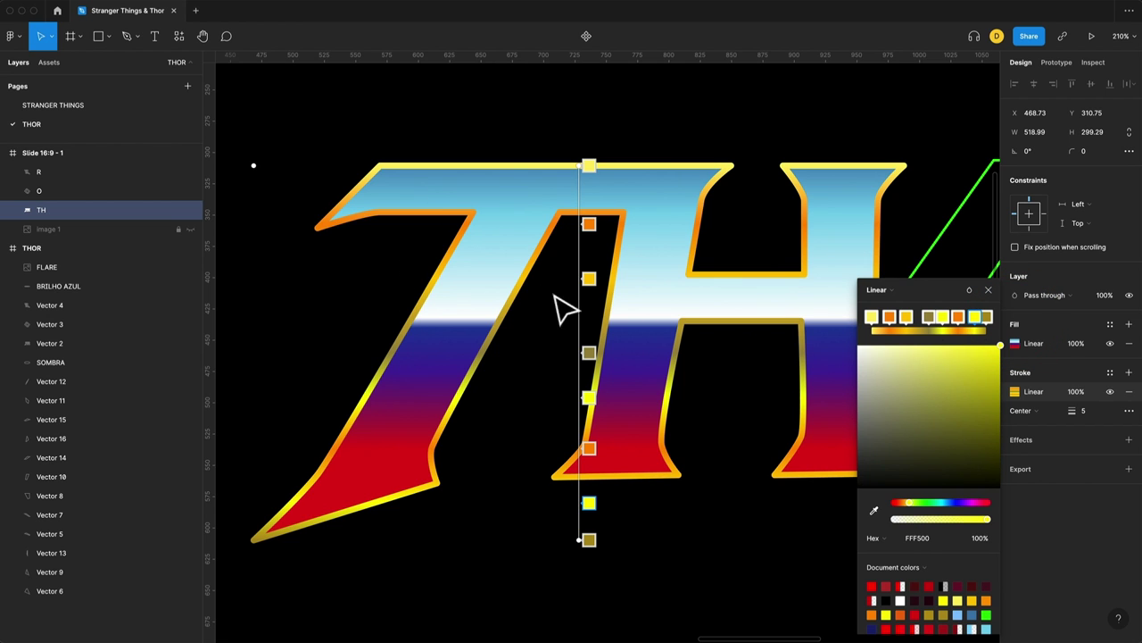
{"action": "left_click_drag", "start_coordinate": [585, 539], "coordinate": [546, 516]}
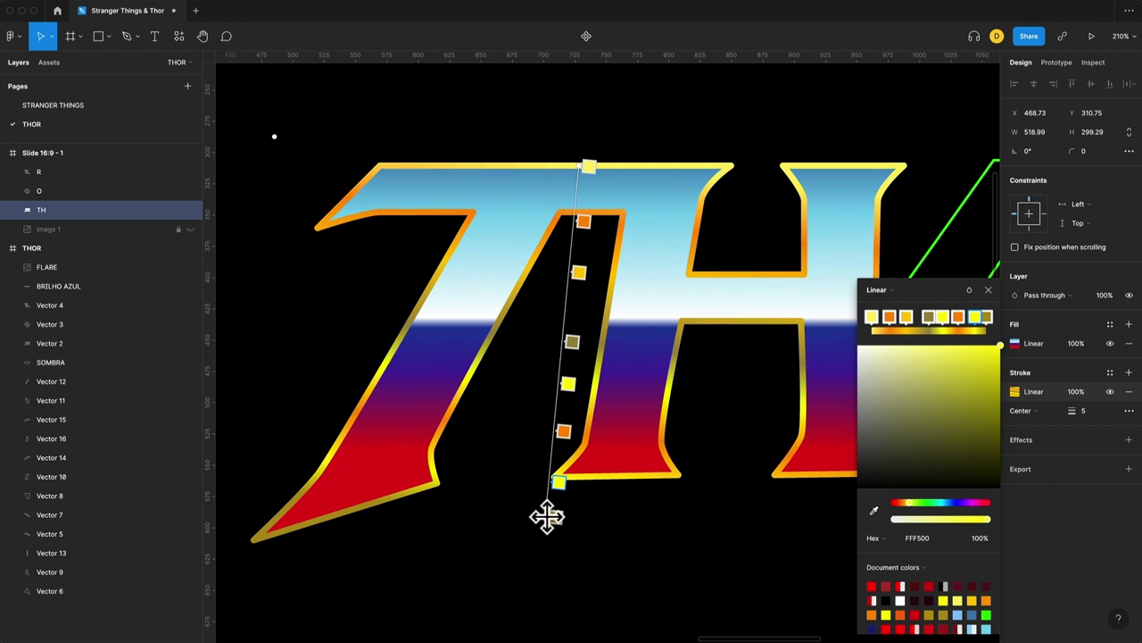
{"action": "left_click_drag", "start_coordinate": [578, 193], "coordinate": [582, 167]}
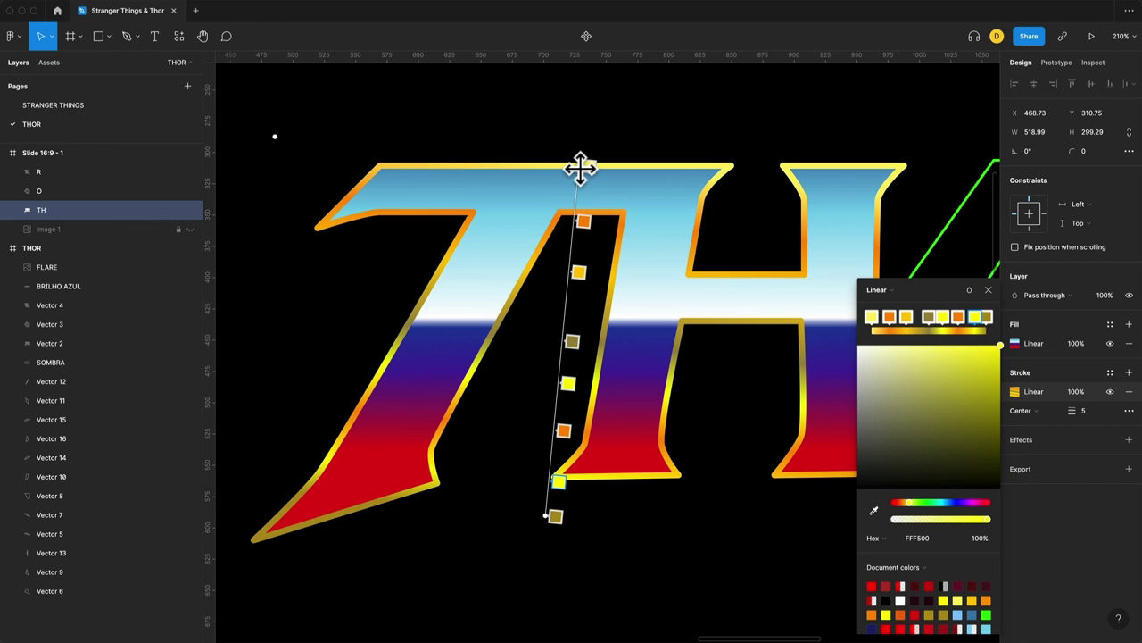
Step: Thin the TH outline weight from 5 to 4 and close the gradient editor
{"action": "left_click", "coordinate": [1071, 411]}
{"action": "left_click_drag", "start_coordinate": [1071, 411], "coordinate": [1062, 411]}
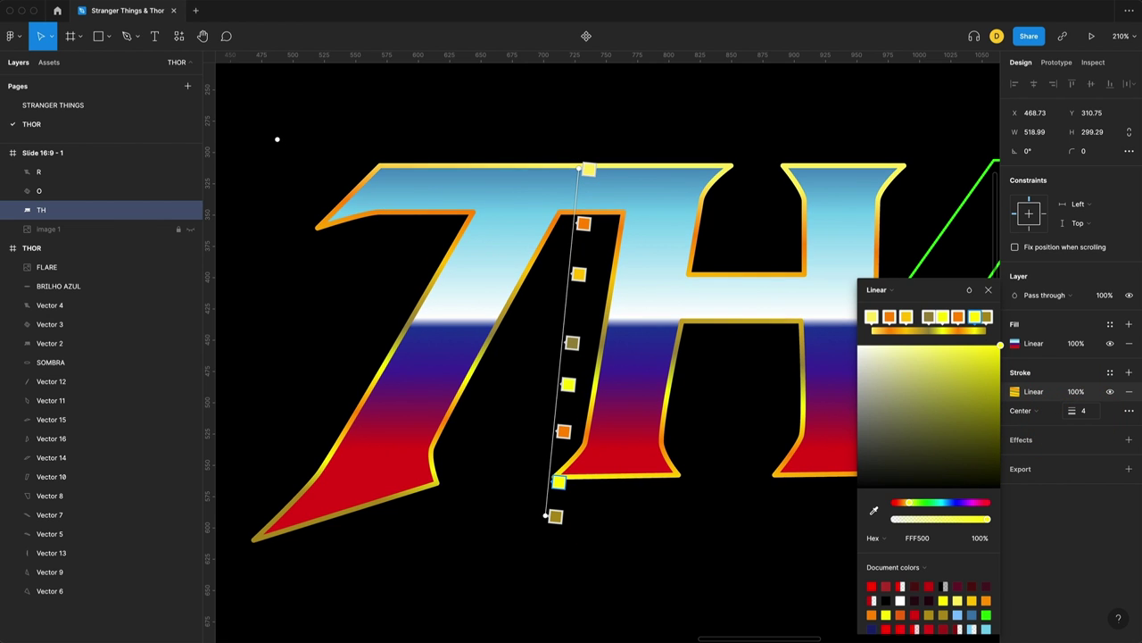
{"action": "scroll", "coordinate": [674, 490], "scroll_direction": "down", "scroll_amount": 5}
{"action": "left_click", "coordinate": [991, 280]}
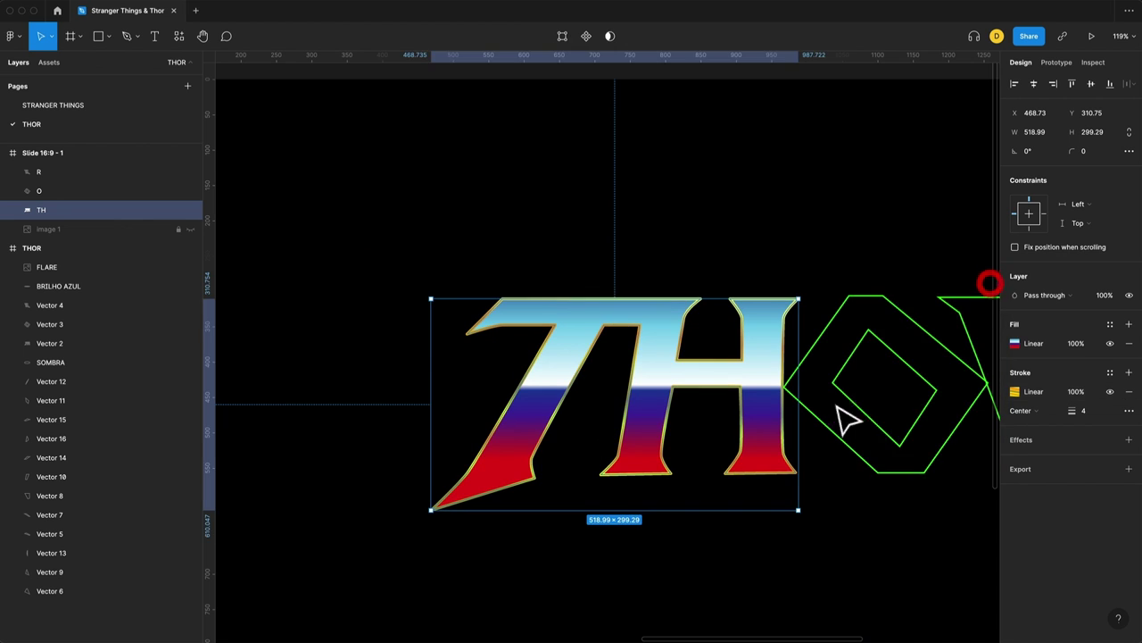
Step: Paste the TH letters' gradient fill and gold outline onto the O and R letters
{"action": "left_click", "coordinate": [778, 524]}
{"action": "scroll", "coordinate": [785, 526], "scroll_direction": "down", "scroll_amount": 2}
{"action": "scroll", "coordinate": [678, 428], "scroll_direction": "right", "scroll_amount": 2}
{"action": "left_click", "coordinate": [671, 415]}
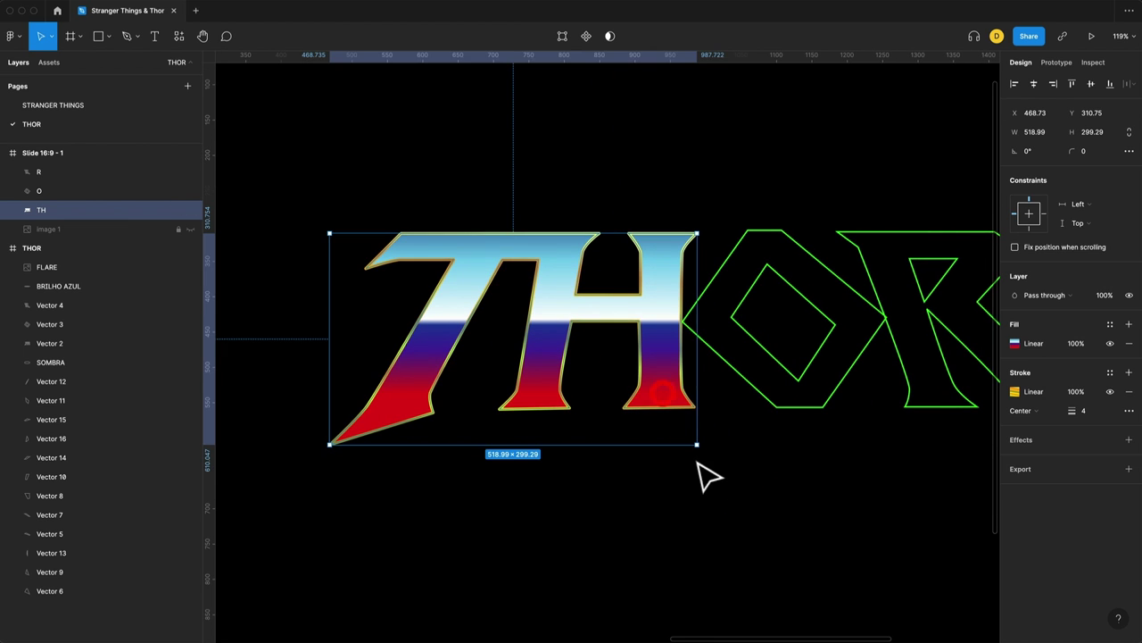
{"action": "left_click", "coordinate": [765, 396]}
{"action": "scroll", "coordinate": [765, 395], "scroll_direction": "right", "scroll_amount": 2}
{"action": "key", "text": "ctrl+alt+v"}
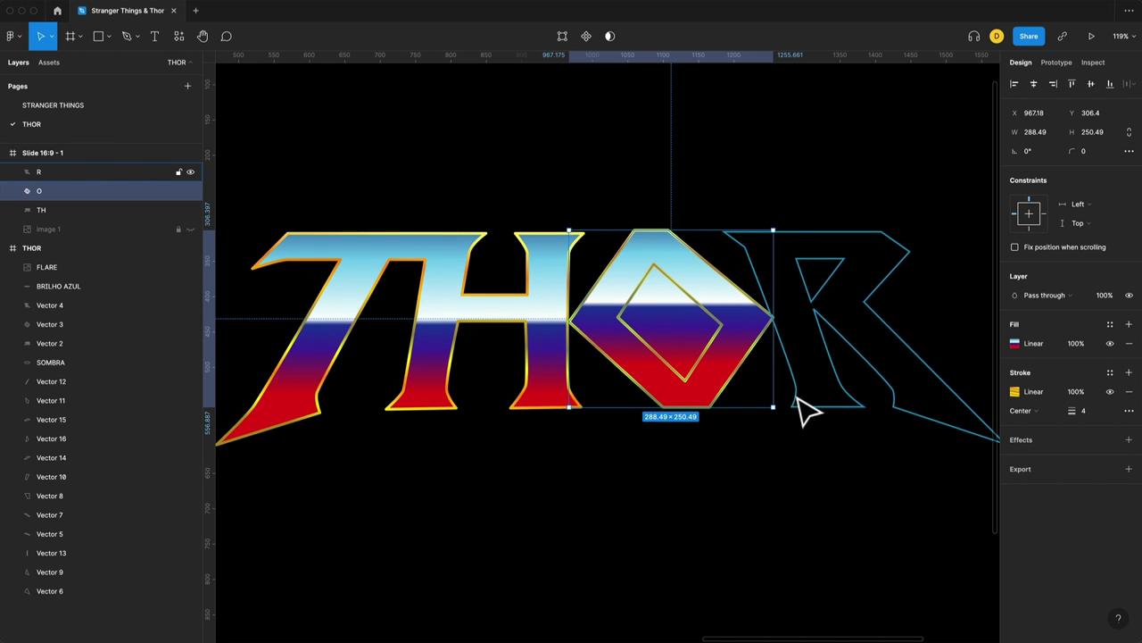
{"action": "left_click", "coordinate": [803, 410]}
{"action": "key", "text": "ctrl+alt+v"}
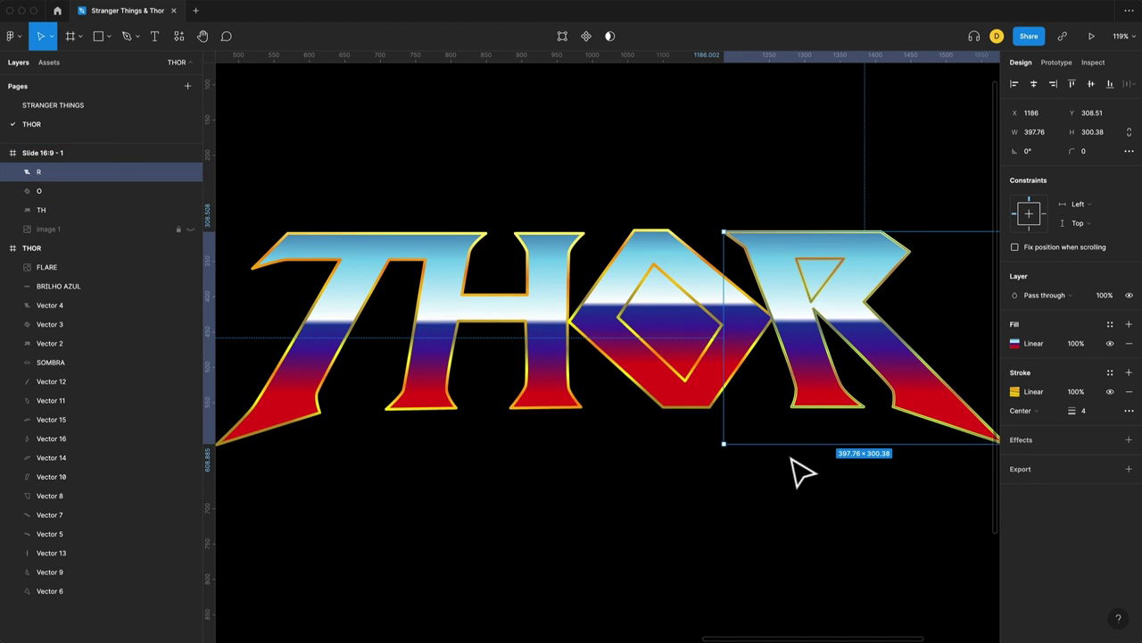
Step: Select the O letter and enter its vector editing mode
{"action": "scroll", "coordinate": [798, 473], "scroll_direction": "right", "scroll_amount": 2}
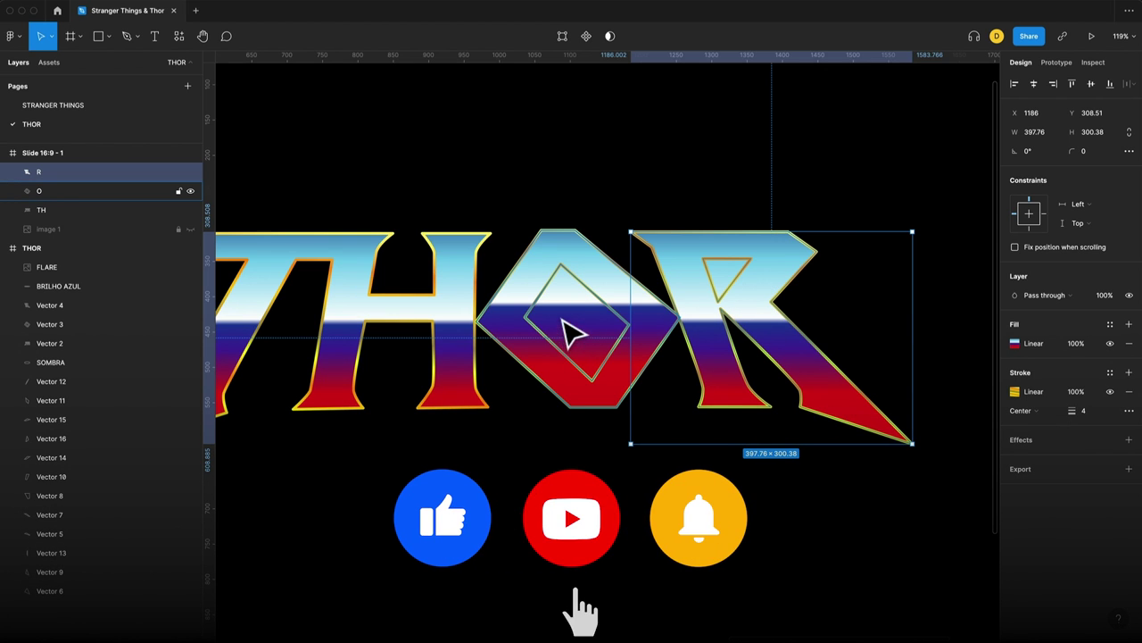
{"action": "left_click", "coordinate": [556, 339]}
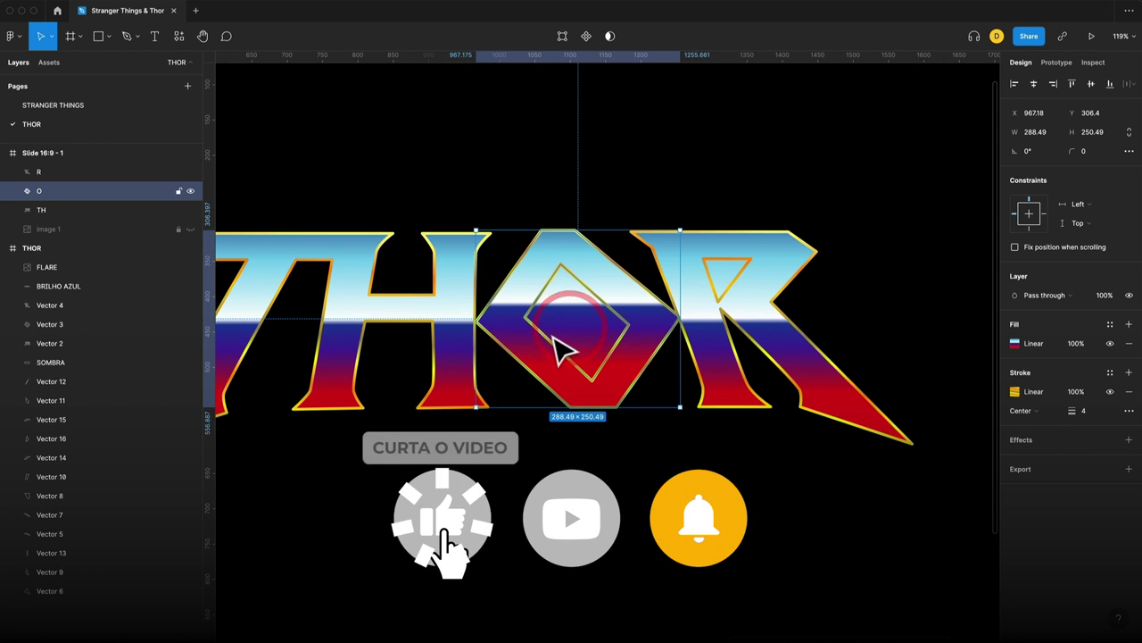
{"action": "double_click", "coordinate": [542, 362]}
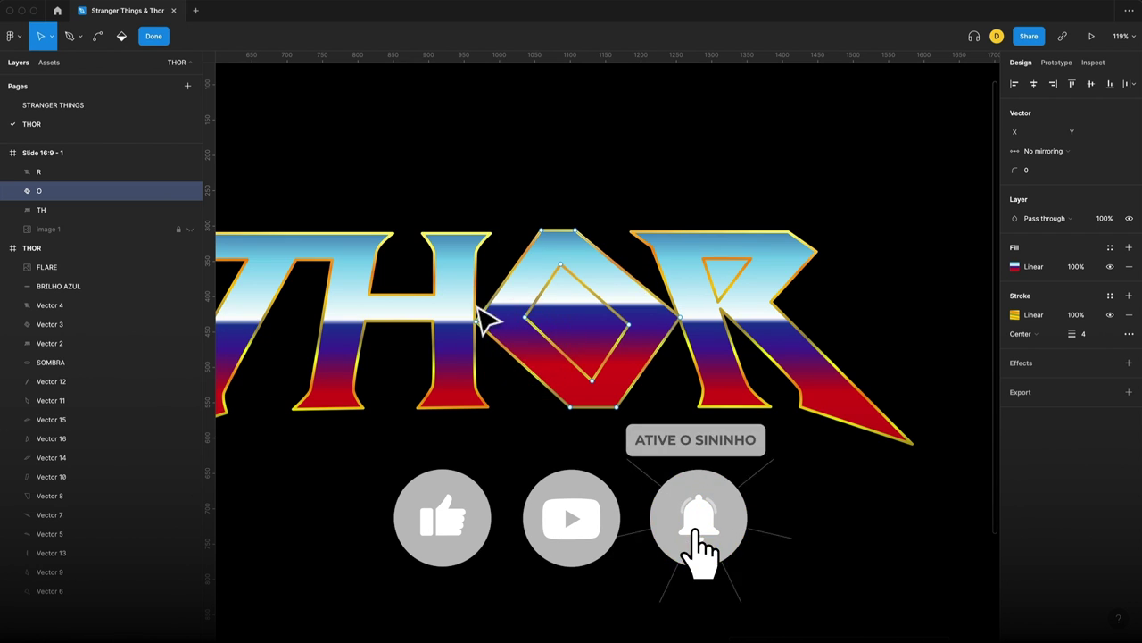
Step: Remove the fill from the O's inner diamond so it becomes a see-through hole
{"action": "left_click", "coordinate": [124, 33]}
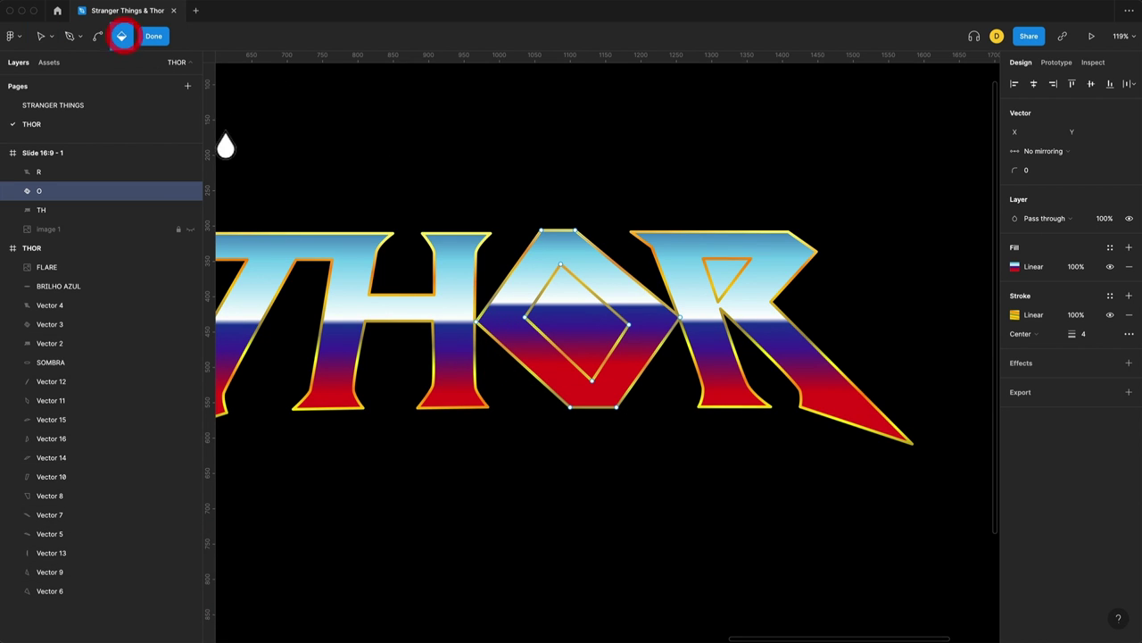
{"action": "left_click", "coordinate": [575, 335]}
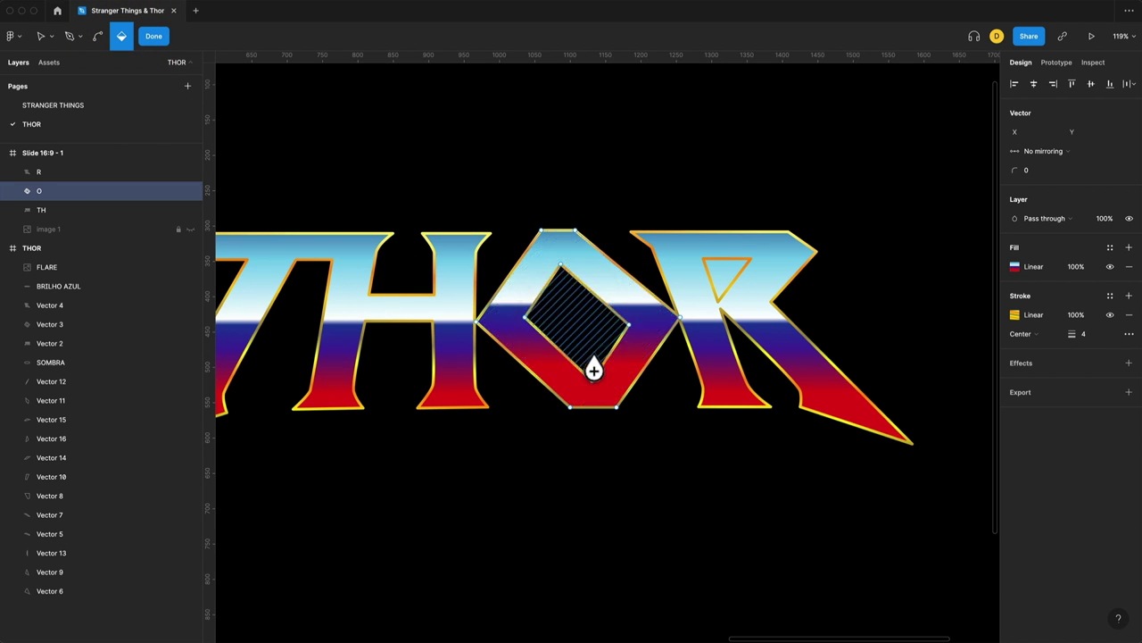
{"action": "key", "text": "v"}
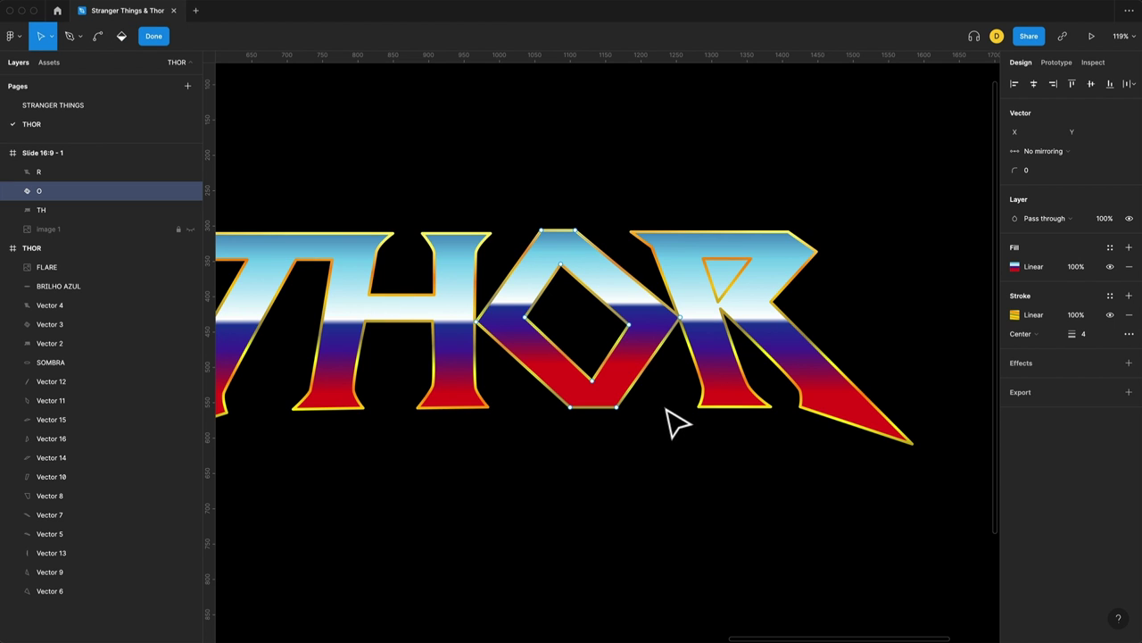
{"action": "left_click", "coordinate": [661, 416]}
Step: Remove the fill from the R's inner triangle so it becomes a hole, then deselect
{"action": "left_click", "coordinate": [719, 337]}
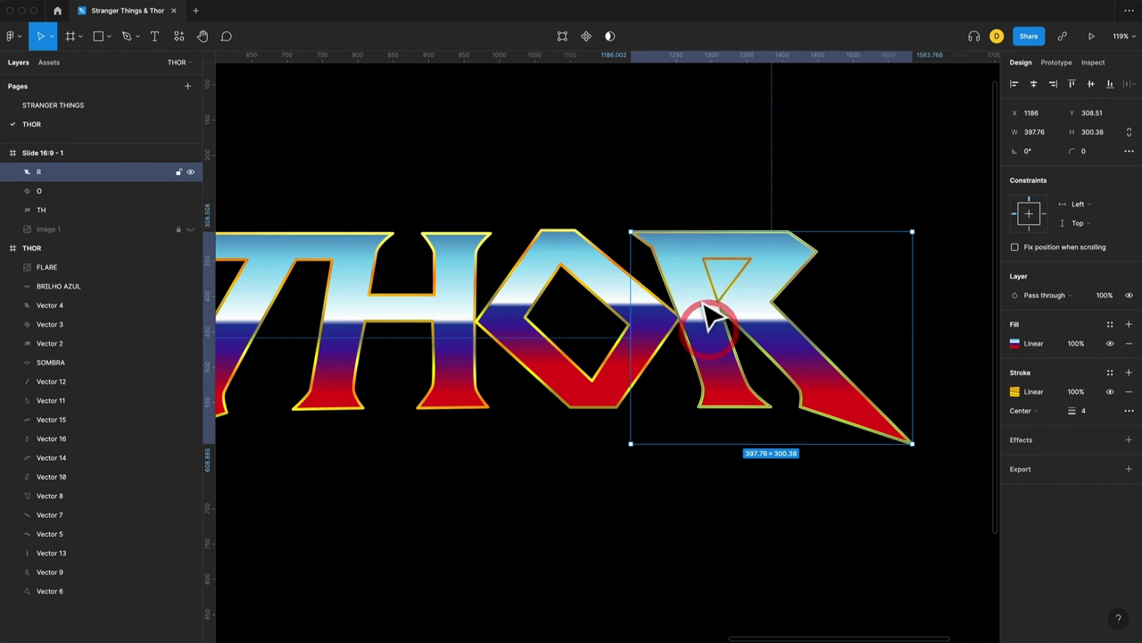
{"action": "double_click", "coordinate": [705, 299]}
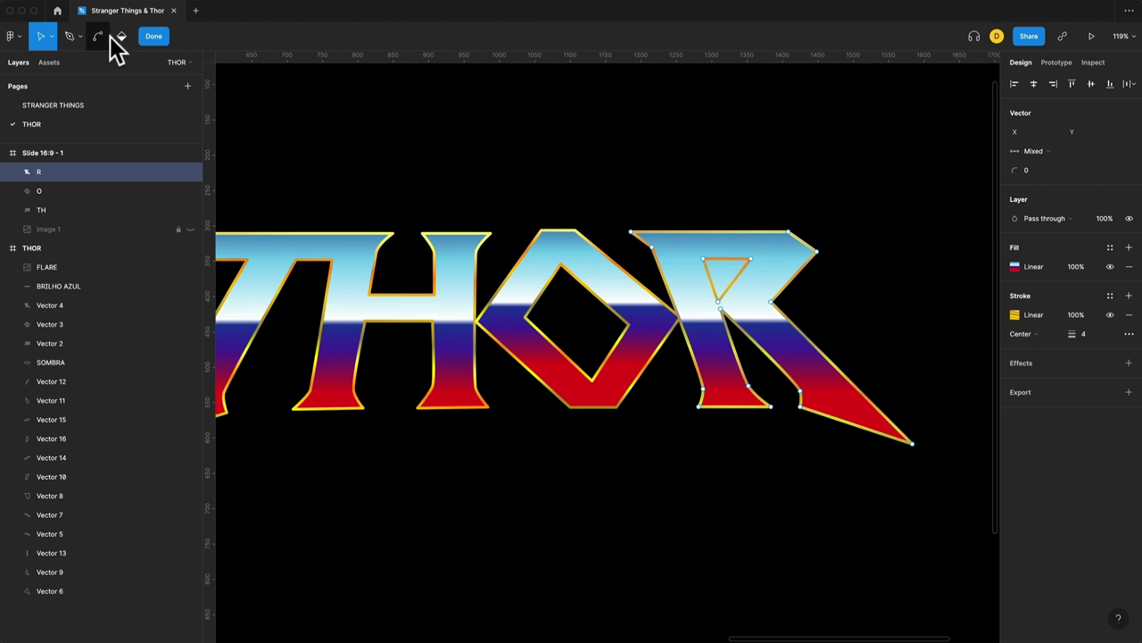
{"action": "left_click", "coordinate": [120, 37]}
{"action": "left_click", "coordinate": [725, 266]}
{"action": "left_click", "coordinate": [683, 509]}
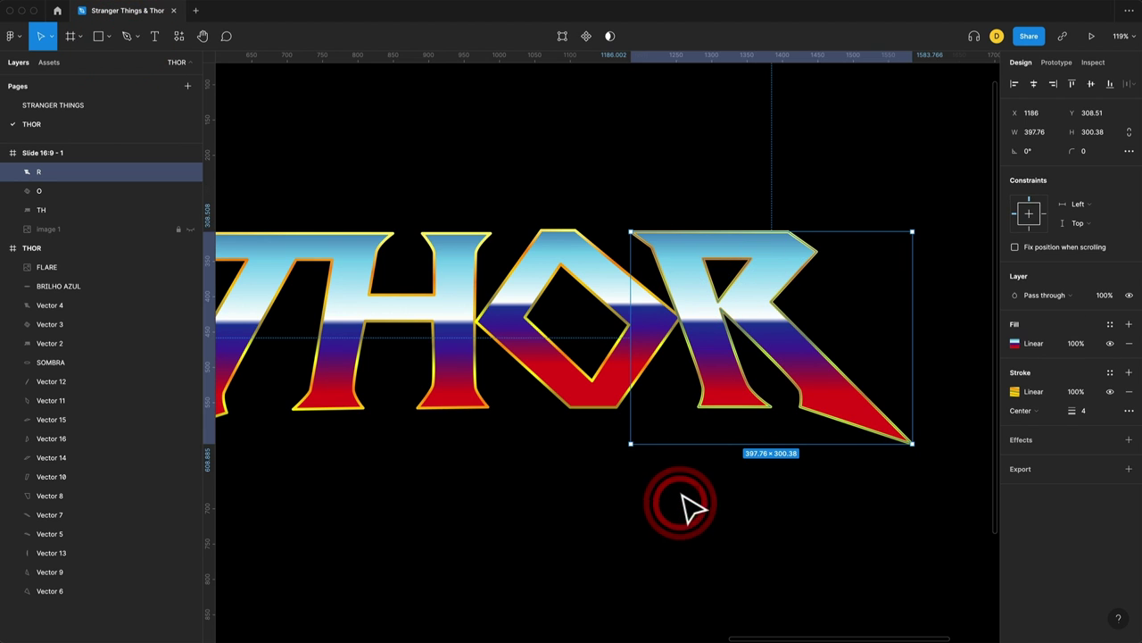
{"action": "left_click", "coordinate": [681, 496]}
{"action": "scroll", "coordinate": [665, 526], "scroll_direction": "down", "scroll_amount": 2}
{"action": "scroll", "coordinate": [665, 527], "scroll_direction": "left", "scroll_amount": 2}
{"action": "scroll", "coordinate": [665, 526], "scroll_direction": "down", "scroll_amount": 1}
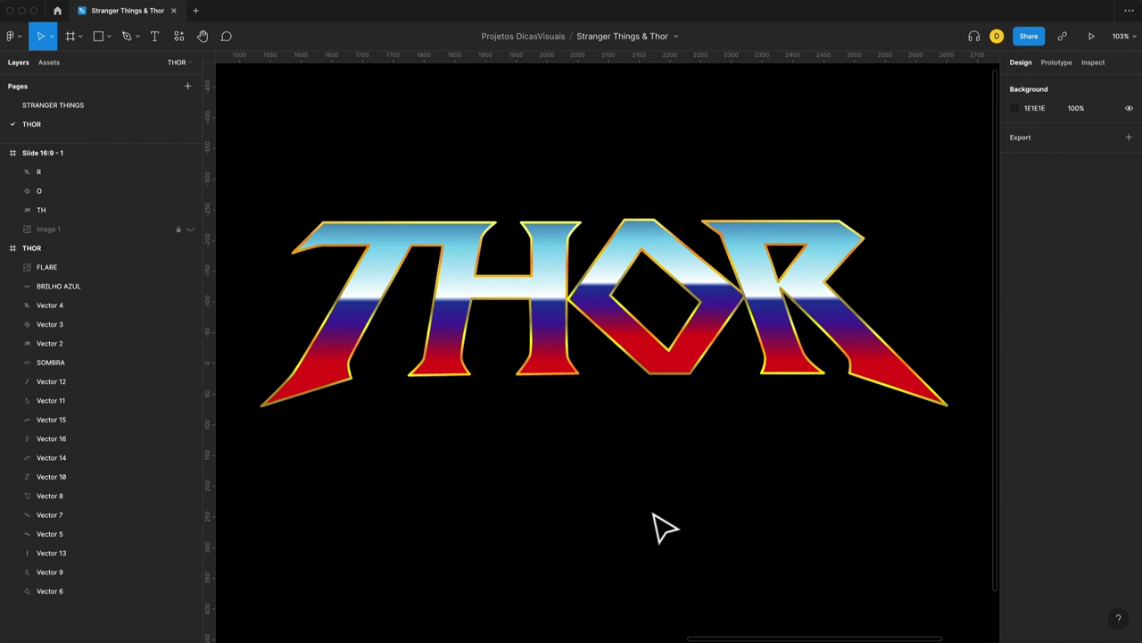
Step: Drag the O's linear gradient end handle lower so its bands match the T and H
{"action": "left_click", "coordinate": [605, 335]}
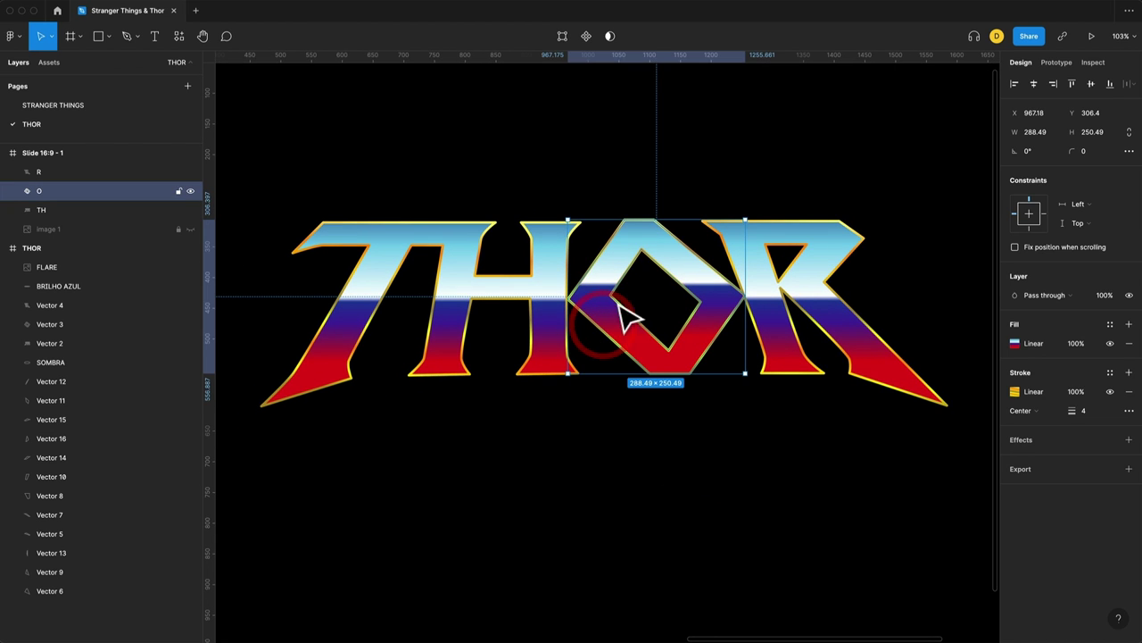
{"action": "left_click", "coordinate": [1015, 343]}
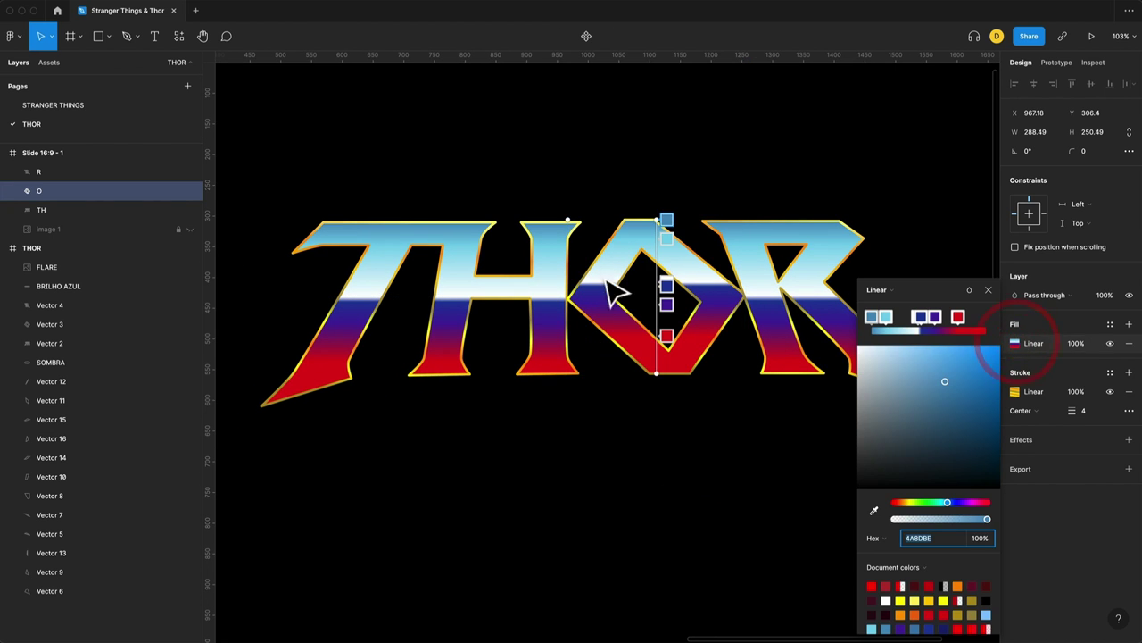
{"action": "scroll", "coordinate": [741, 422], "scroll_direction": "right", "scroll_amount": 2}
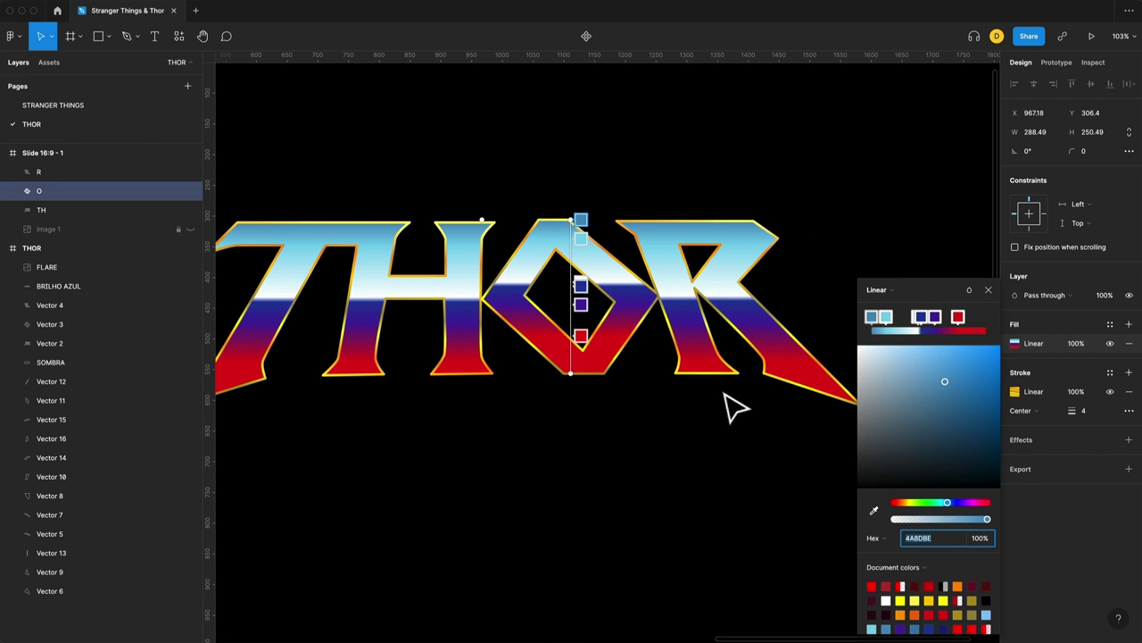
{"action": "left_click", "coordinate": [571, 376]}
{"action": "left_click", "coordinate": [1017, 342]}
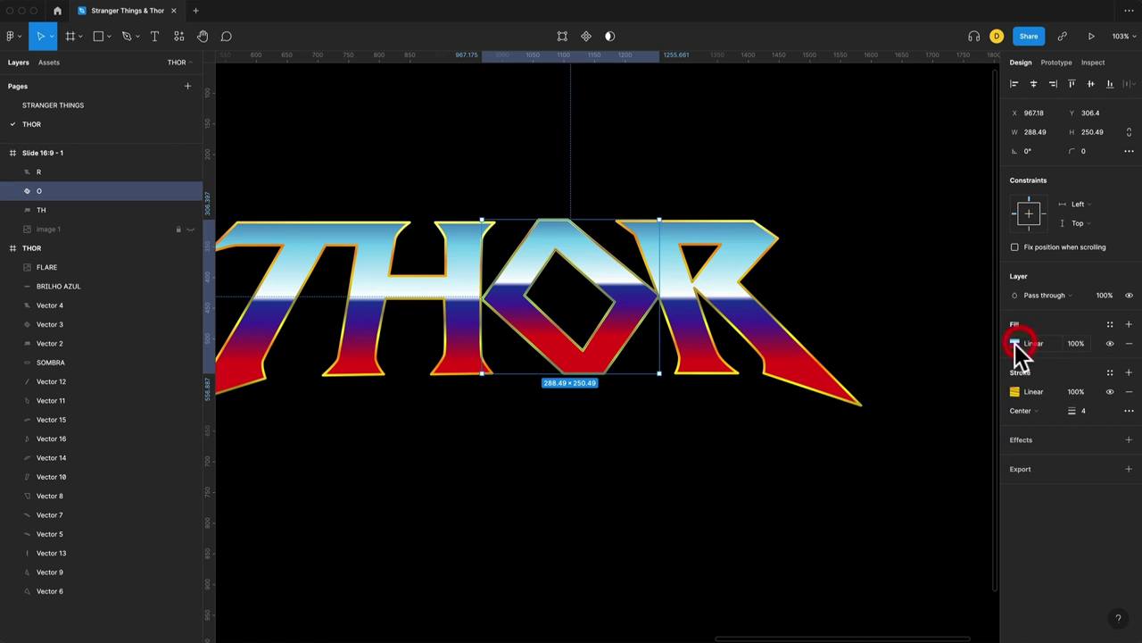
{"action": "left_click", "coordinate": [1015, 343]}
{"action": "left_click_drag", "start_coordinate": [573, 381], "coordinate": [574, 406]}
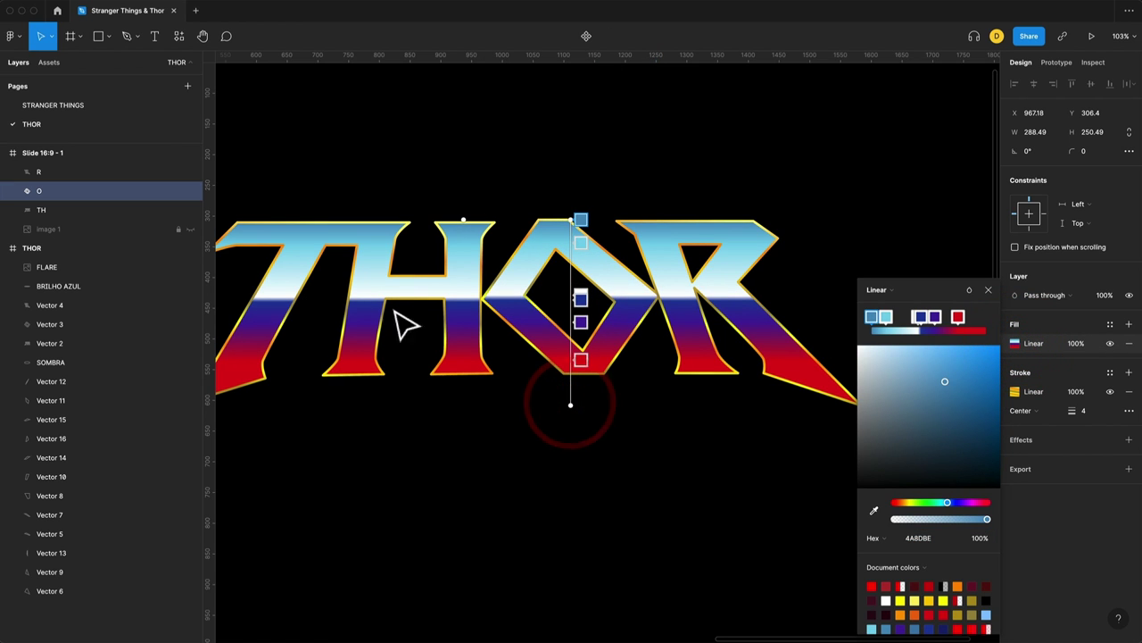
{"action": "left_click", "coordinate": [675, 459]}
{"action": "left_click", "coordinate": [706, 479]}
{"action": "scroll", "coordinate": [712, 489], "scroll_direction": "down", "scroll_amount": 2}
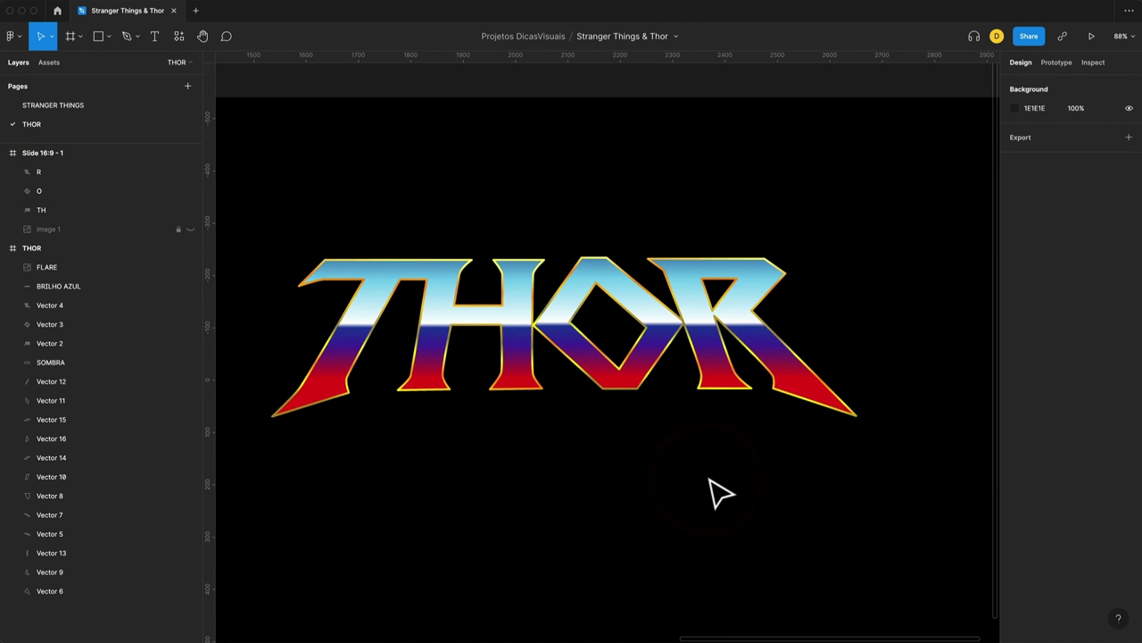
{"action": "scroll", "coordinate": [535, 419], "scroll_direction": "left", "scroll_amount": 1}
{"action": "scroll", "coordinate": [623, 445], "scroll_direction": "left", "scroll_amount": 4}
{"action": "scroll", "coordinate": [625, 440], "scroll_direction": "right", "scroll_amount": 5}
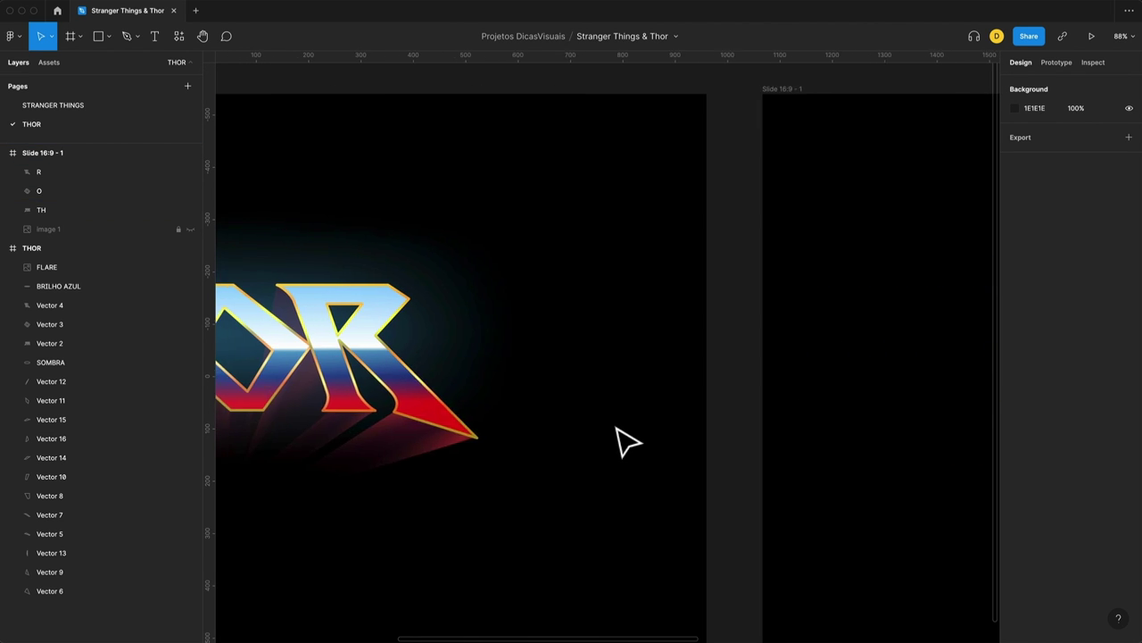
{"action": "scroll", "coordinate": [615, 424], "scroll_direction": "left", "scroll_amount": 3}
{"action": "scroll", "coordinate": [610, 417], "scroll_direction": "left", "scroll_amount": 2}
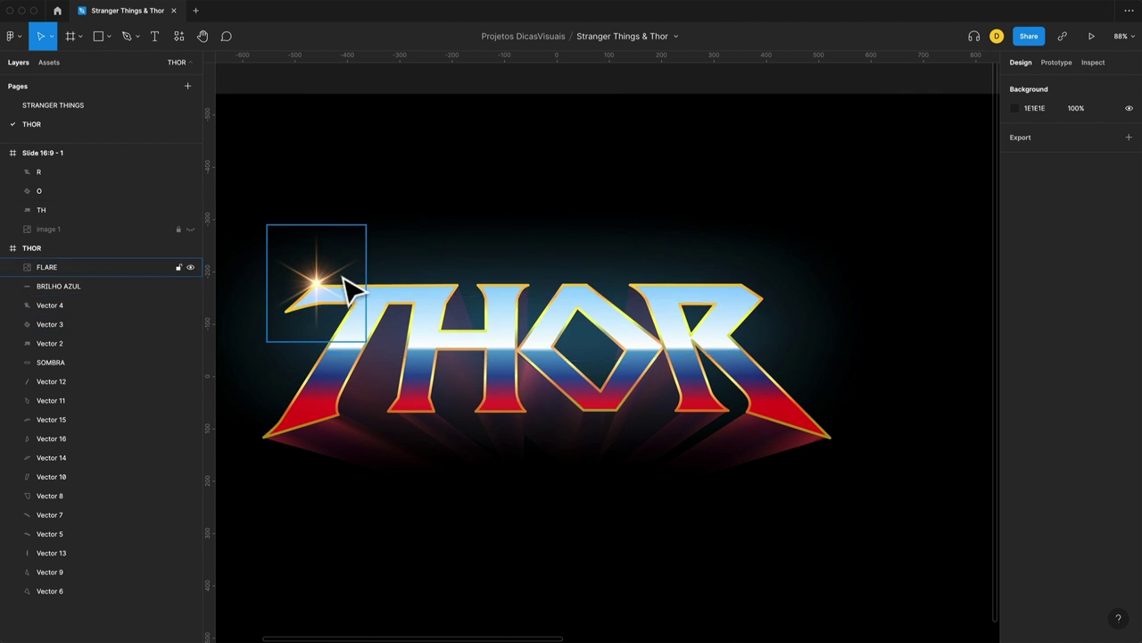
{"action": "scroll", "coordinate": [581, 365], "scroll_direction": "right", "scroll_amount": 5}
{"action": "scroll", "coordinate": [581, 365], "scroll_direction": "right", "scroll_amount": 3}
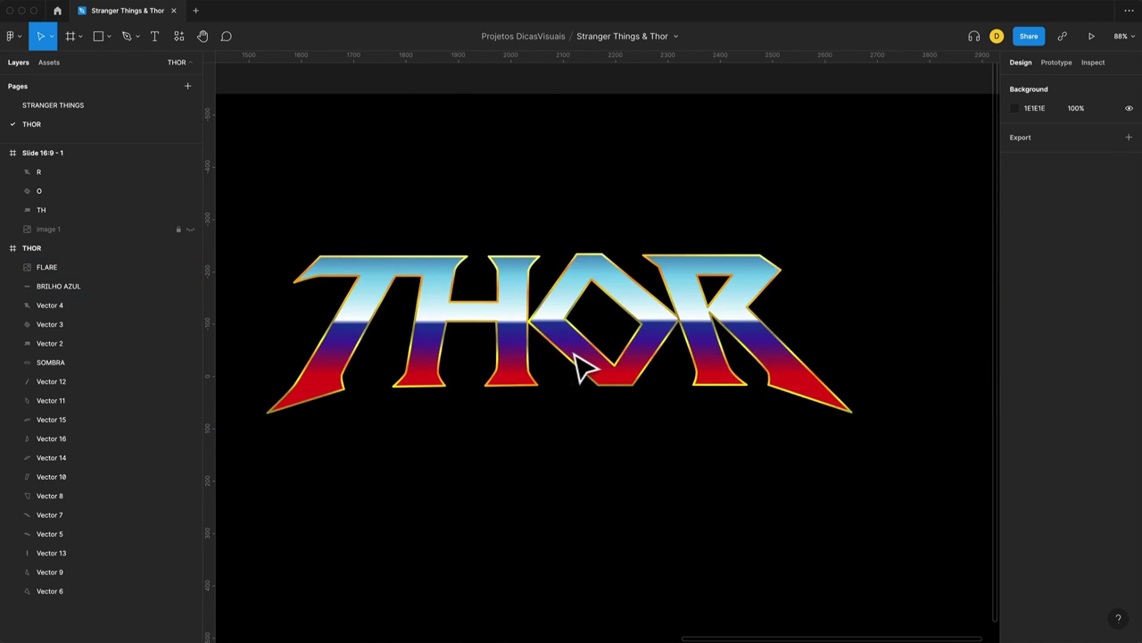
{"action": "scroll", "coordinate": [581, 365], "scroll_direction": "left", "scroll_amount": 1}
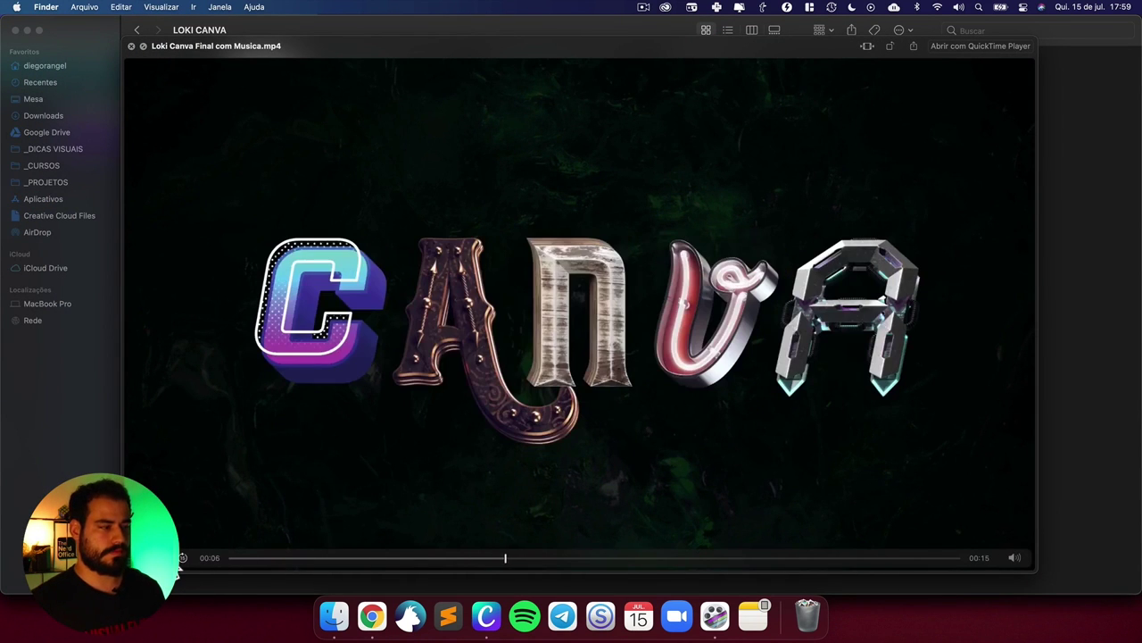
Step: Rewind the Loki Canva Final com Musica.mp4 preview to near its start
{"action": "left_click", "coordinate": [249, 557]}
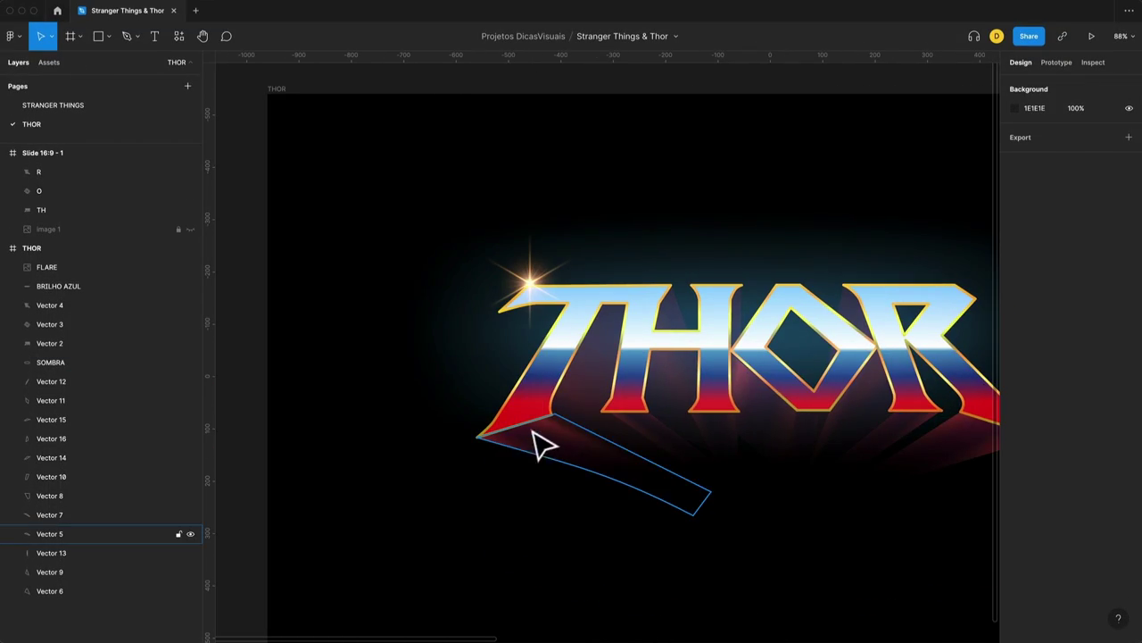
Step: Hide the SOMBRA shadow ellipse
{"action": "scroll", "coordinate": [556, 449], "scroll_direction": "right", "scroll_amount": 3}
{"action": "left_click", "coordinate": [543, 479]}
{"action": "scroll", "coordinate": [562, 479], "scroll_direction": "down", "scroll_amount": 3}
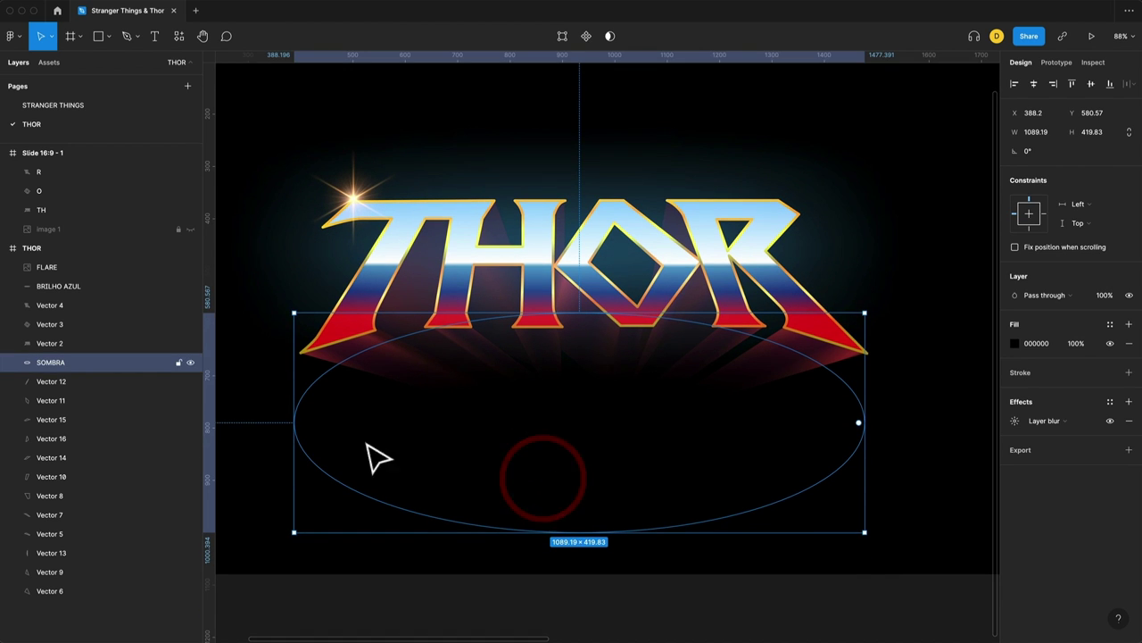
{"action": "left_click", "coordinate": [190, 362]}
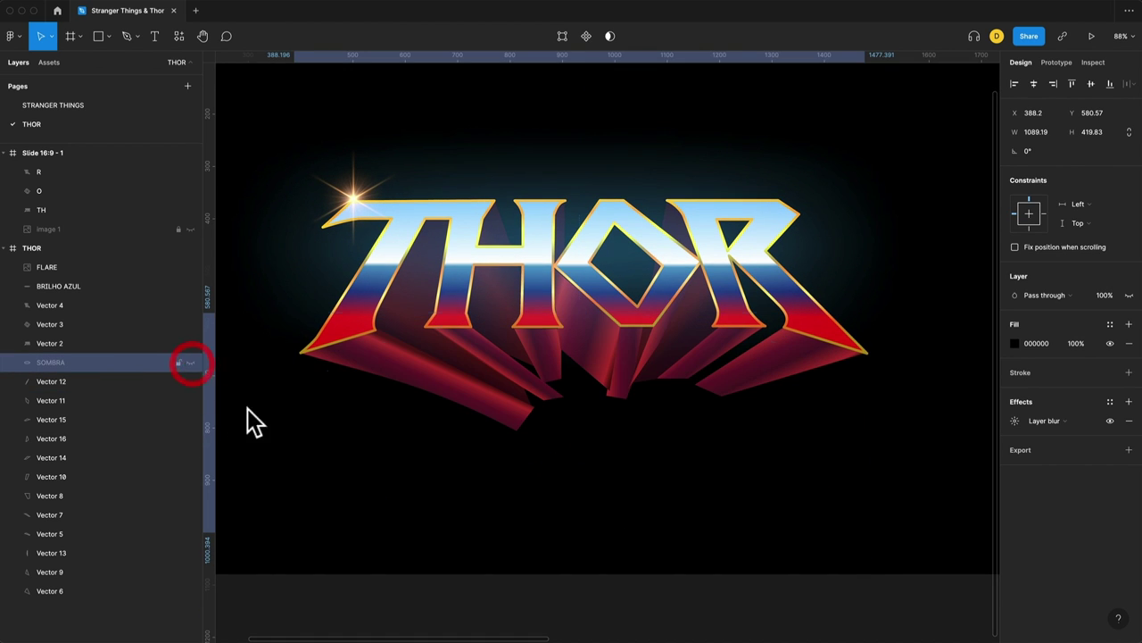
Step: Adjust the gradient direction on the Vector 5 shadow under the T, undoing a point move
{"action": "left_click", "coordinate": [390, 366]}
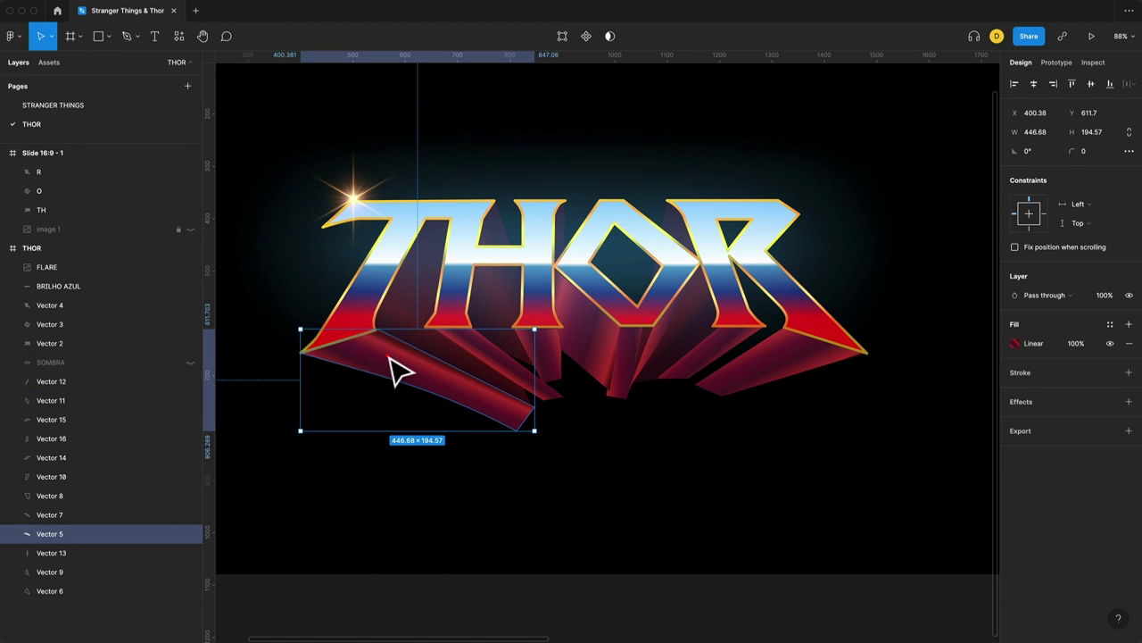
{"action": "double_click", "coordinate": [398, 370]}
{"action": "left_click_drag", "start_coordinate": [380, 331], "coordinate": [350, 375]}
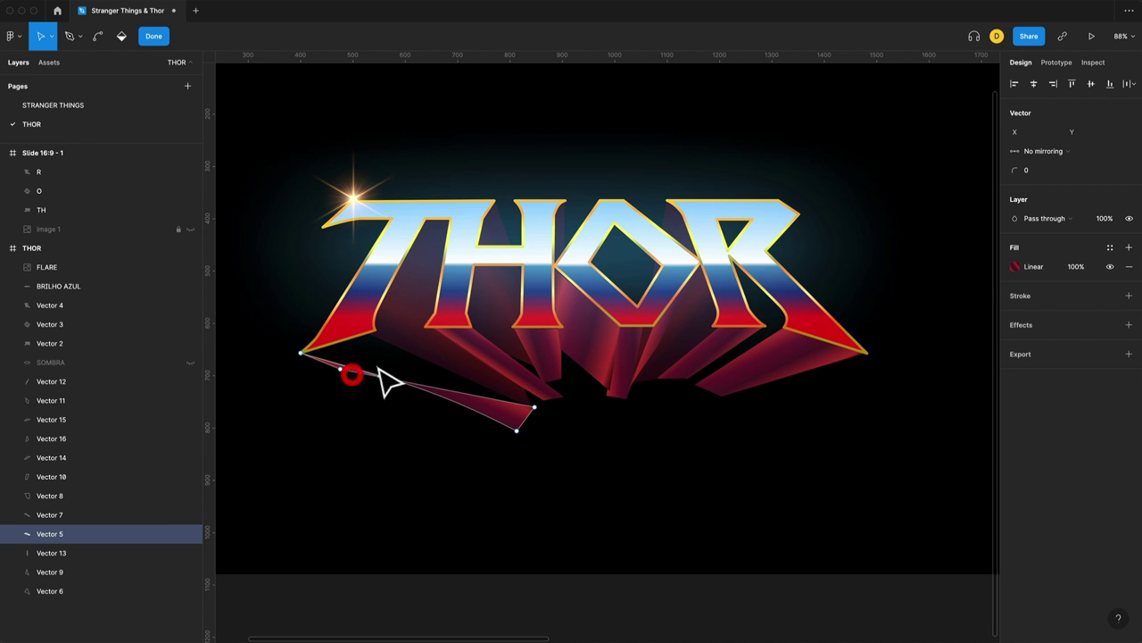
{"action": "key", "text": "ctrl+z"}
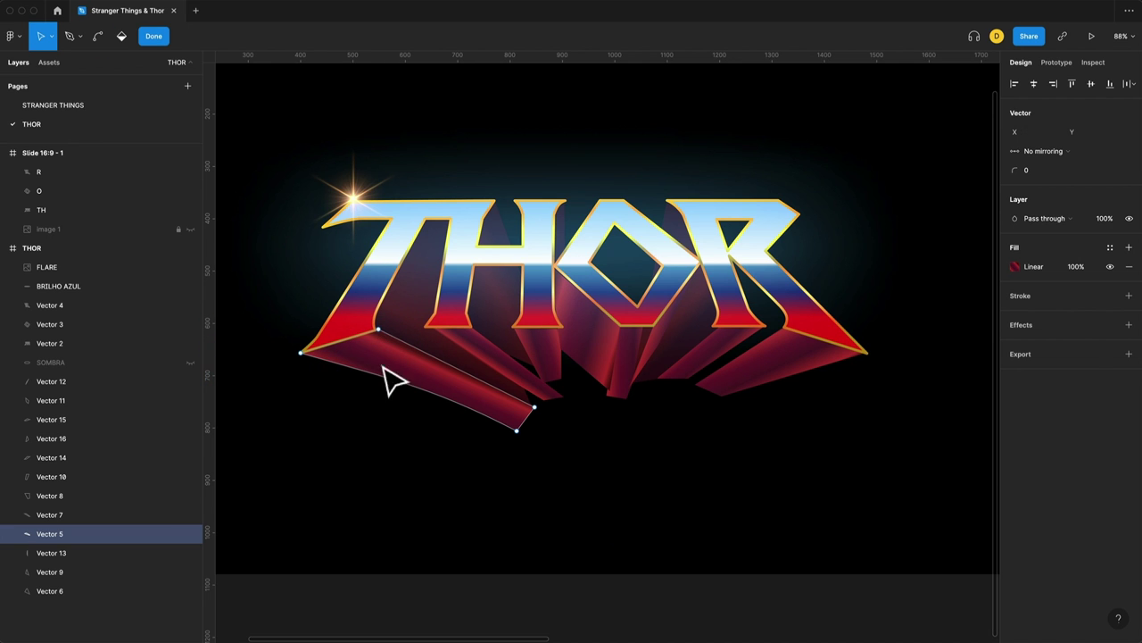
{"action": "left_click", "coordinate": [1016, 266]}
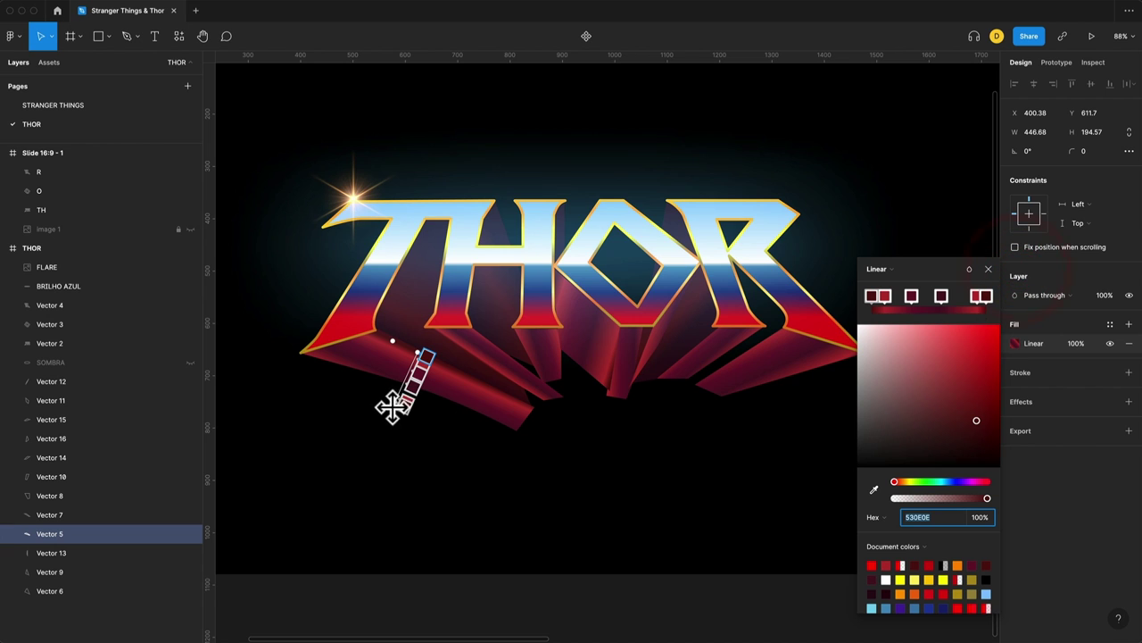
{"action": "mouse_move", "coordinate": [393, 409]}
{"action": "left_mouse_down"}
{"action": "mouse_move", "coordinate": [400, 383]}
{"action": "mouse_move", "coordinate": [398, 404]}
{"action": "left_mouse_up"}
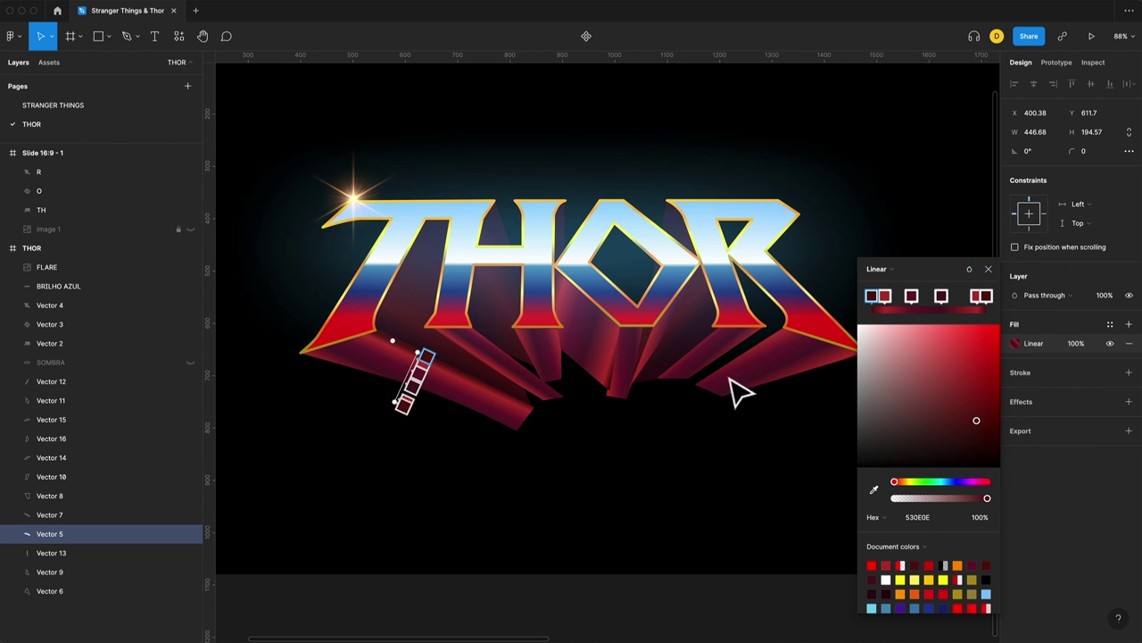
{"action": "left_click", "coordinate": [726, 432]}
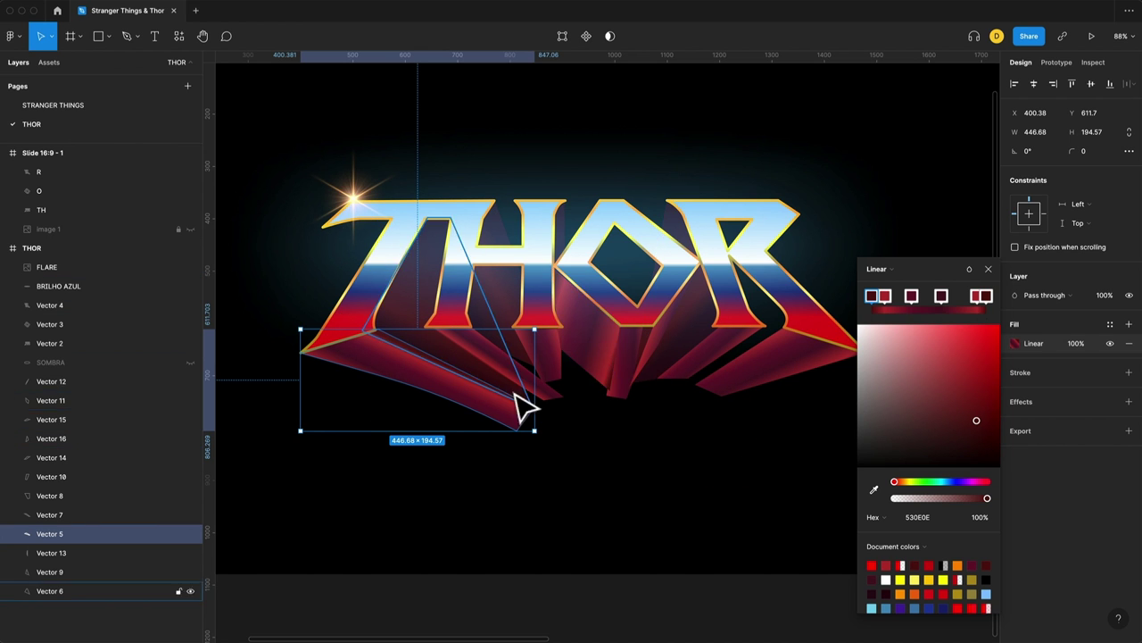
{"action": "left_click", "coordinate": [706, 416]}
{"action": "scroll", "coordinate": [720, 433], "scroll_direction": "right", "scroll_amount": 5}
Step: Draw a closed four-point wedge path starting from the T's bottom-left tip
{"action": "scroll", "coordinate": [718, 432], "scroll_direction": "left", "scroll_amount": 5}
{"action": "scroll", "coordinate": [714, 429], "scroll_direction": "left", "scroll_amount": 5}
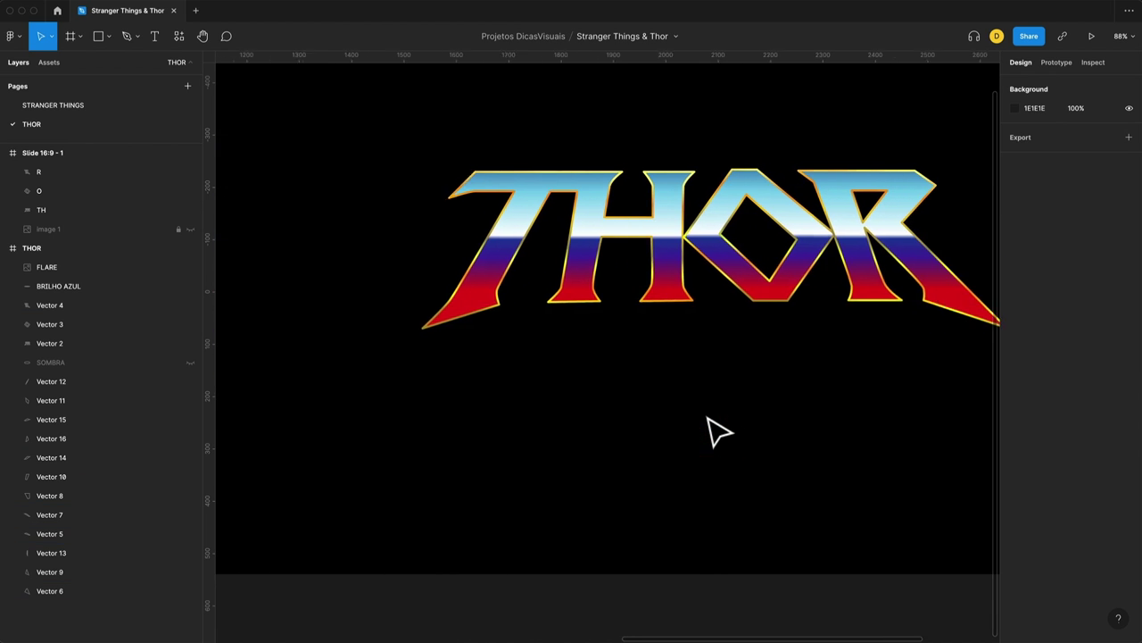
{"action": "scroll", "coordinate": [549, 386], "scroll_direction": "up", "scroll_amount": 2}
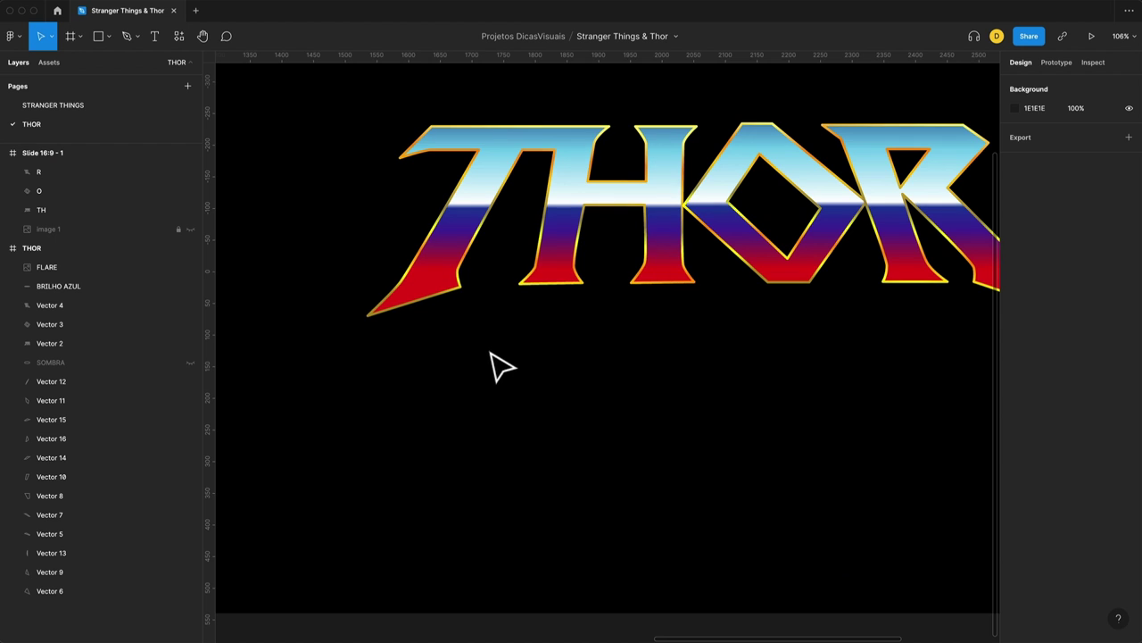
{"action": "key", "text": "p"}
{"action": "scroll", "coordinate": [416, 334], "scroll_direction": "up", "scroll_amount": 3}
{"action": "scroll", "coordinate": [357, 327], "scroll_direction": "up", "scroll_amount": 2}
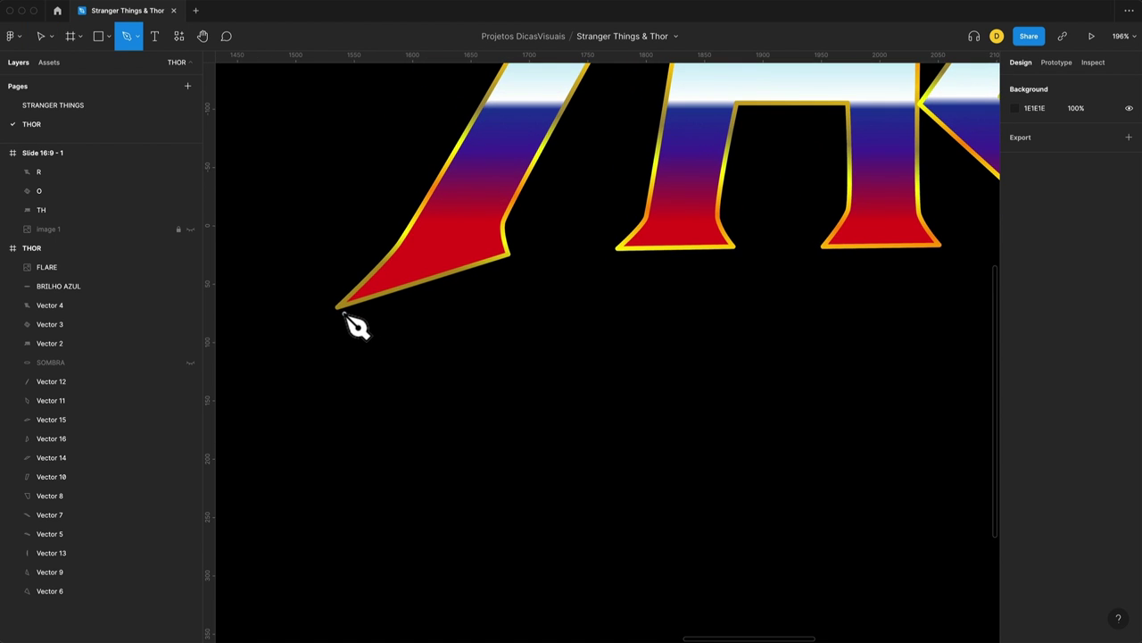
{"action": "left_click", "coordinate": [339, 307]}
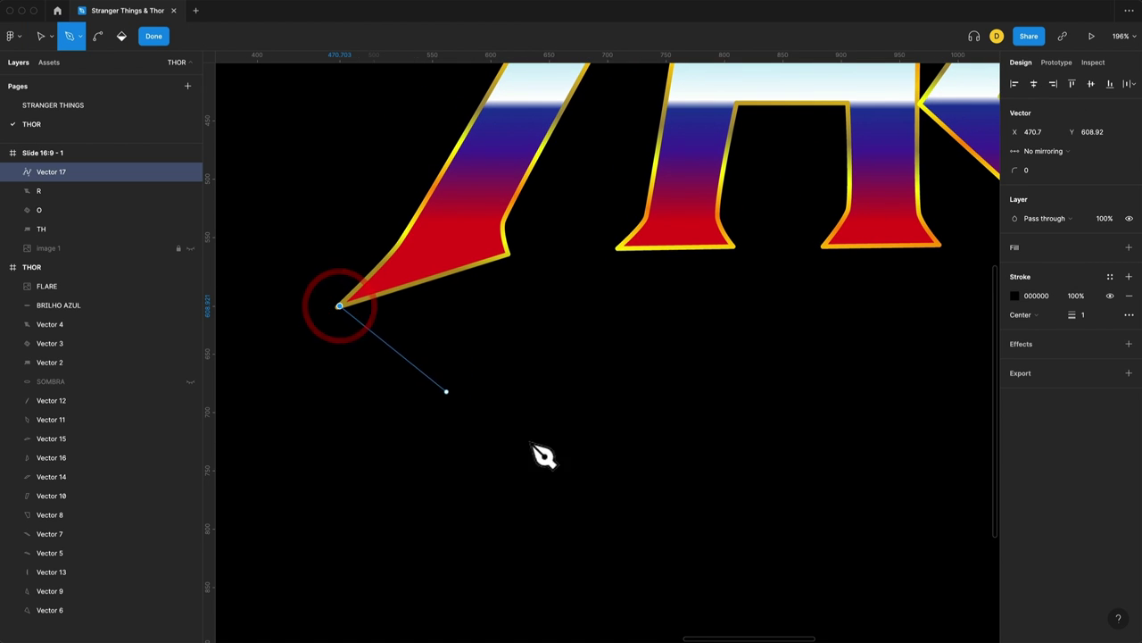
{"action": "left_click", "coordinate": [750, 517]}
{"action": "left_click", "coordinate": [777, 487]}
{"action": "left_click", "coordinate": [508, 254]}
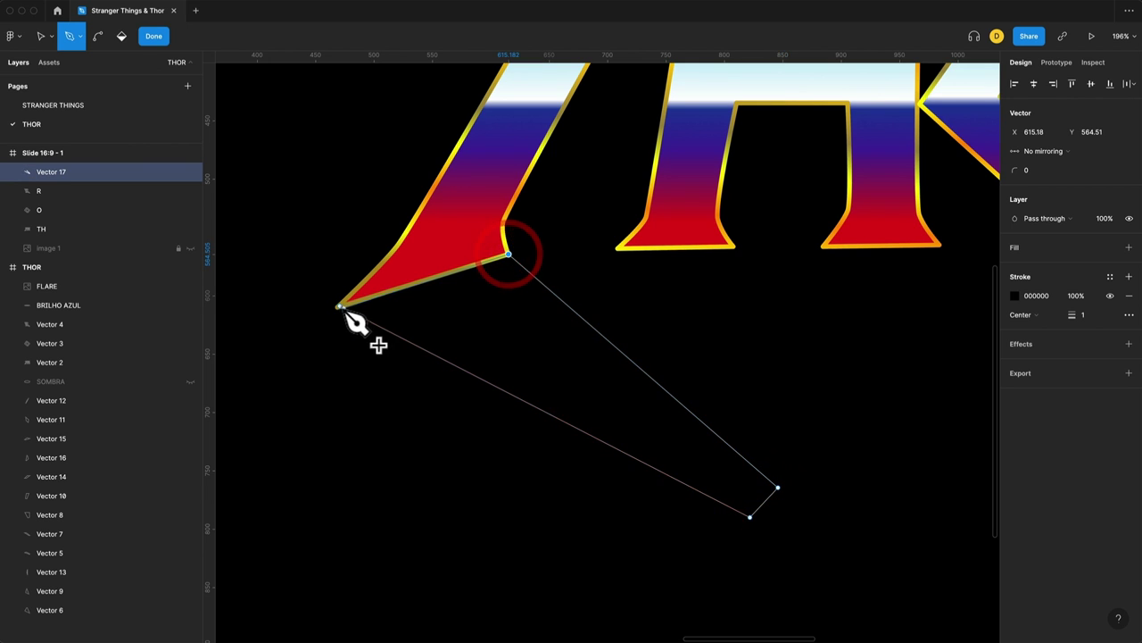
{"action": "left_click", "coordinate": [339, 306]}
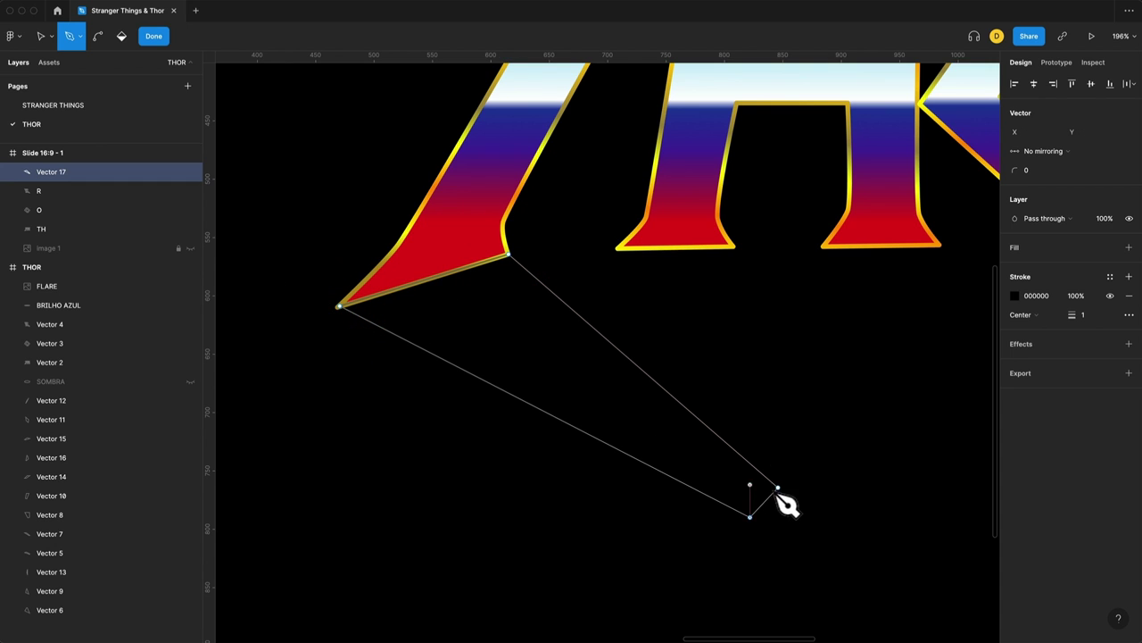
Step: Pull the wedge's far corners upward and turn its outline into a solid black fill
{"action": "key", "text": "v"}
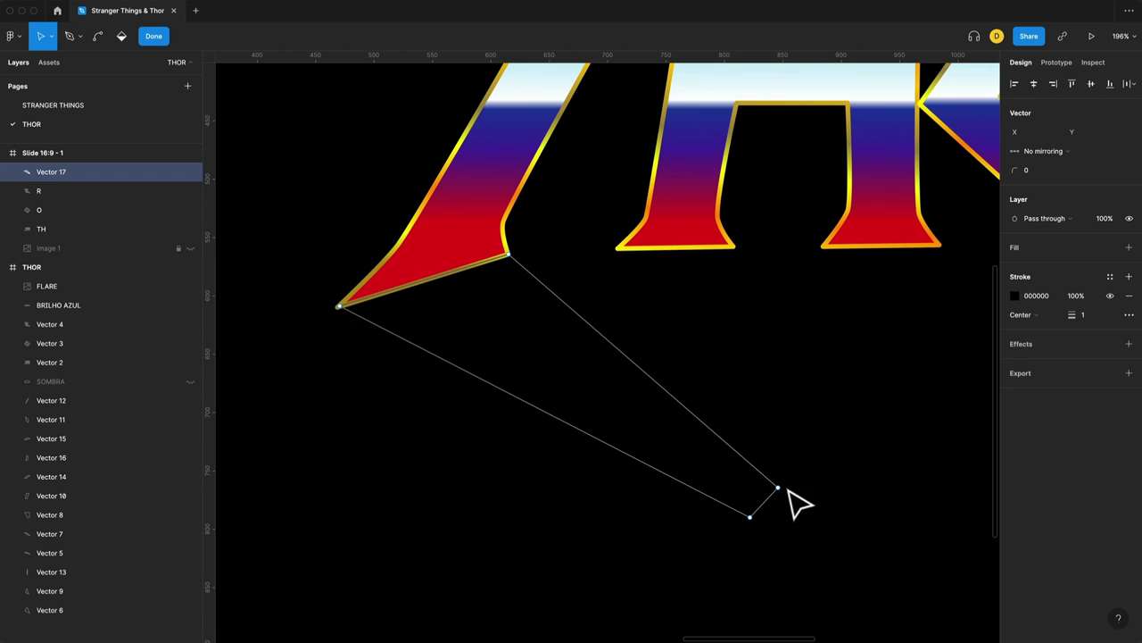
{"action": "left_click_drag", "start_coordinate": [777, 487], "coordinate": [778, 444]}
{"action": "left_click_drag", "start_coordinate": [750, 516], "coordinate": [759, 455]}
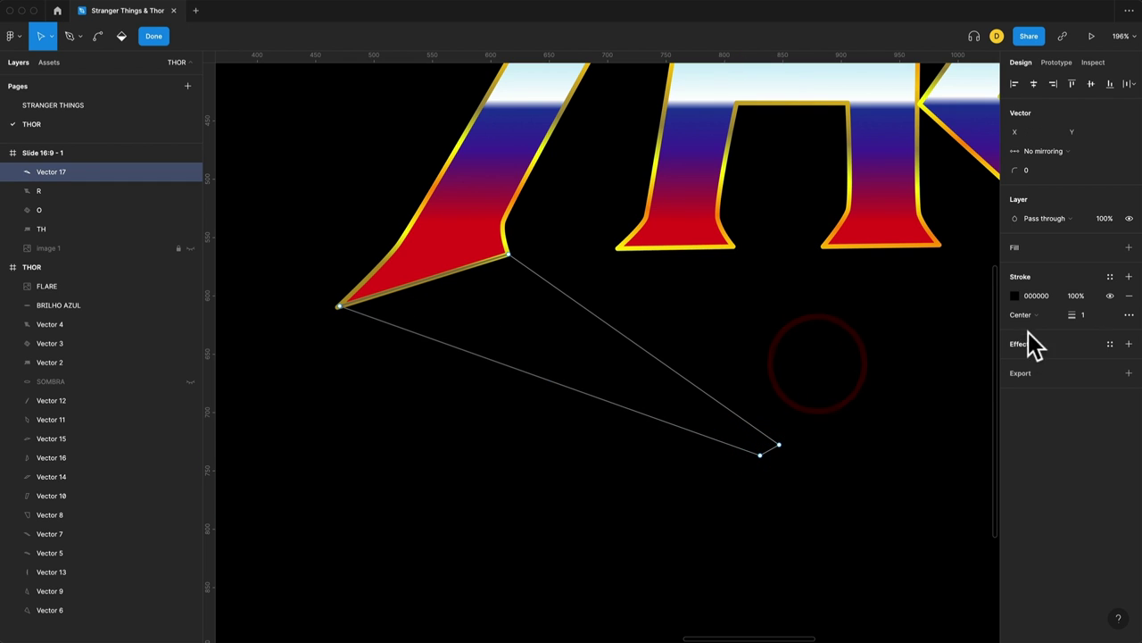
{"action": "key", "text": "shift+x"}
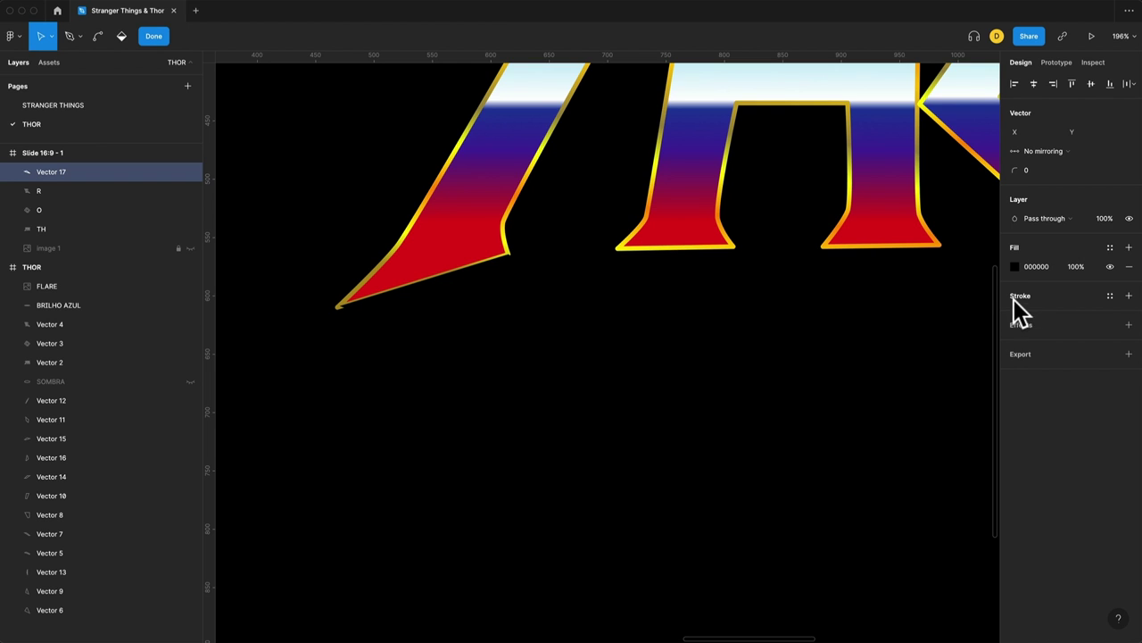
Step: Change Vector 17's fill to a linear gradient from red to opaque deep red
{"action": "left_click", "coordinate": [1015, 266]}
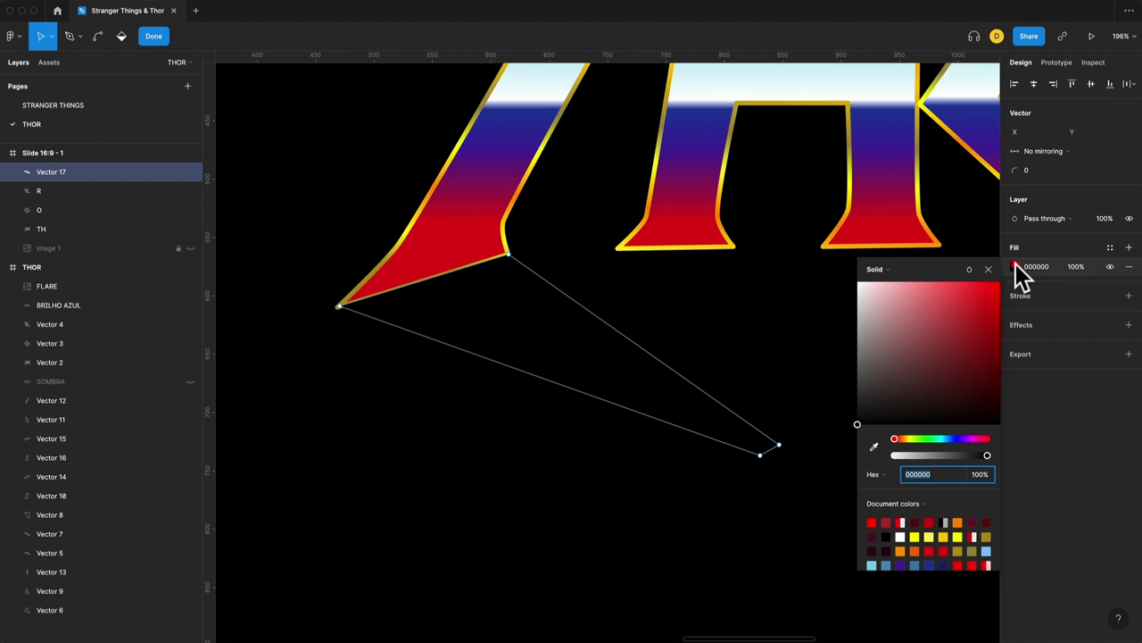
{"action": "left_click", "coordinate": [878, 268]}
{"action": "left_click", "coordinate": [879, 284]}
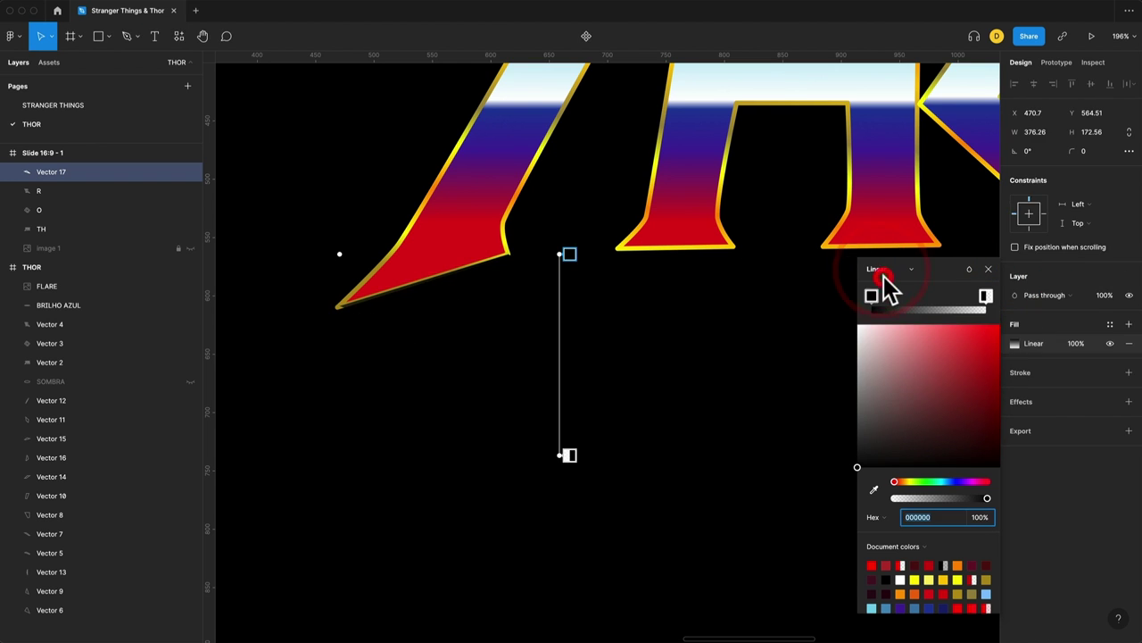
{"action": "mouse_move", "coordinate": [931, 357]}
{"action": "left_mouse_down"}
{"action": "mouse_move", "coordinate": [950, 364]}
{"action": "mouse_move", "coordinate": [952, 383]}
{"action": "left_mouse_up"}
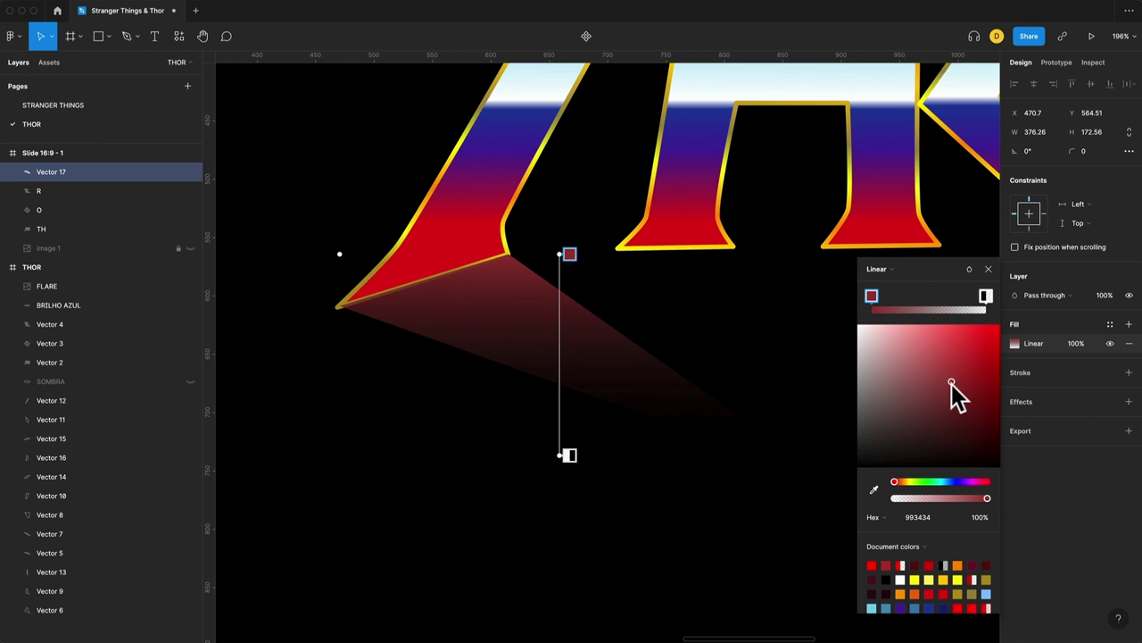
{"action": "left_click", "coordinate": [986, 300]}
{"action": "left_click_drag", "start_coordinate": [946, 497], "coordinate": [1020, 498]}
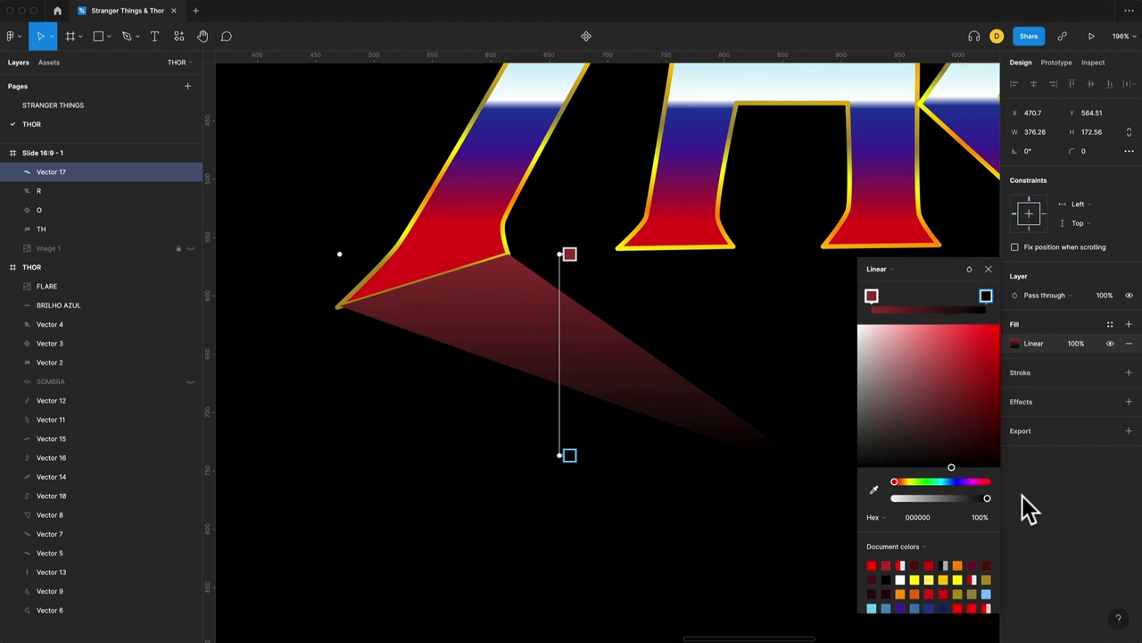
{"action": "left_click", "coordinate": [985, 296]}
{"action": "left_click_drag", "start_coordinate": [955, 389], "coordinate": [968, 424]}
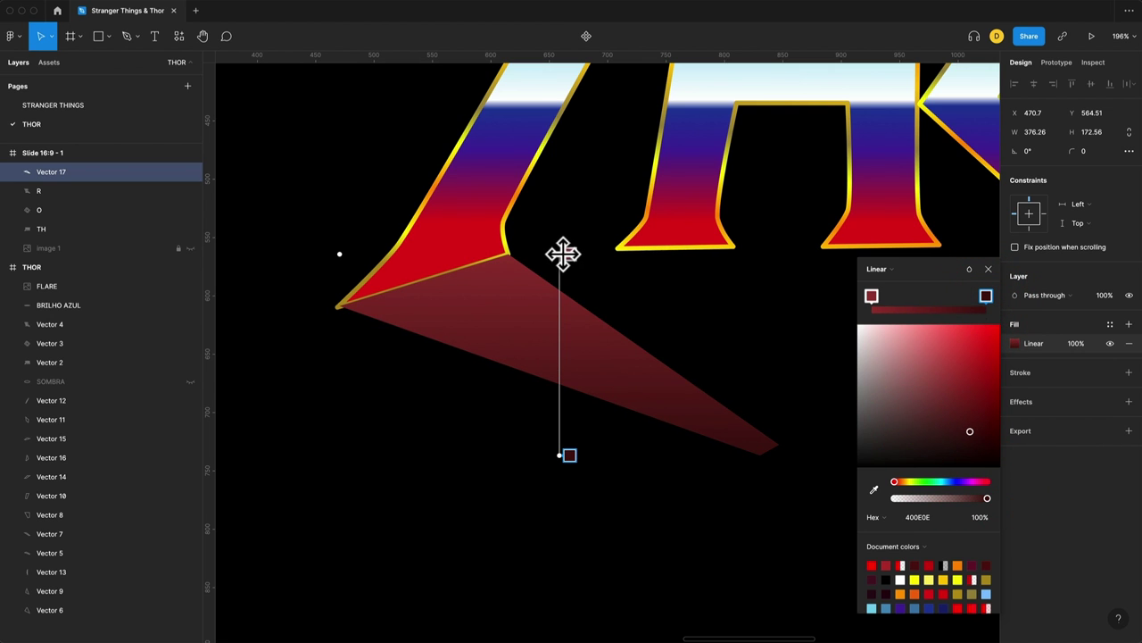
Step: Angle the gradient across the wedge and add extra colour stops for a highlight band
{"action": "left_click_drag", "start_coordinate": [569, 253], "coordinate": [497, 339]}
{"action": "mouse_move", "coordinate": [555, 449]}
{"action": "left_mouse_down"}
{"action": "mouse_move", "coordinate": [617, 331]}
{"action": "mouse_move", "coordinate": [645, 477]}
{"action": "mouse_move", "coordinate": [623, 483]}
{"action": "left_mouse_up"}
{"action": "left_click_drag", "start_coordinate": [557, 455], "coordinate": [548, 298]}
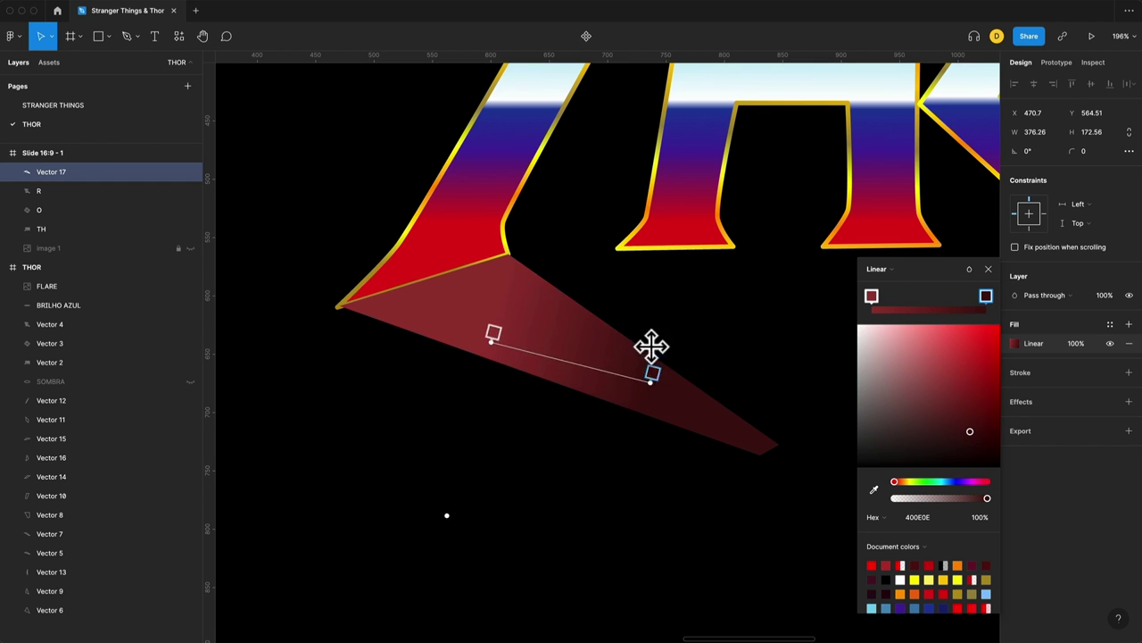
{"action": "left_click_drag", "start_coordinate": [497, 351], "coordinate": [505, 372]}
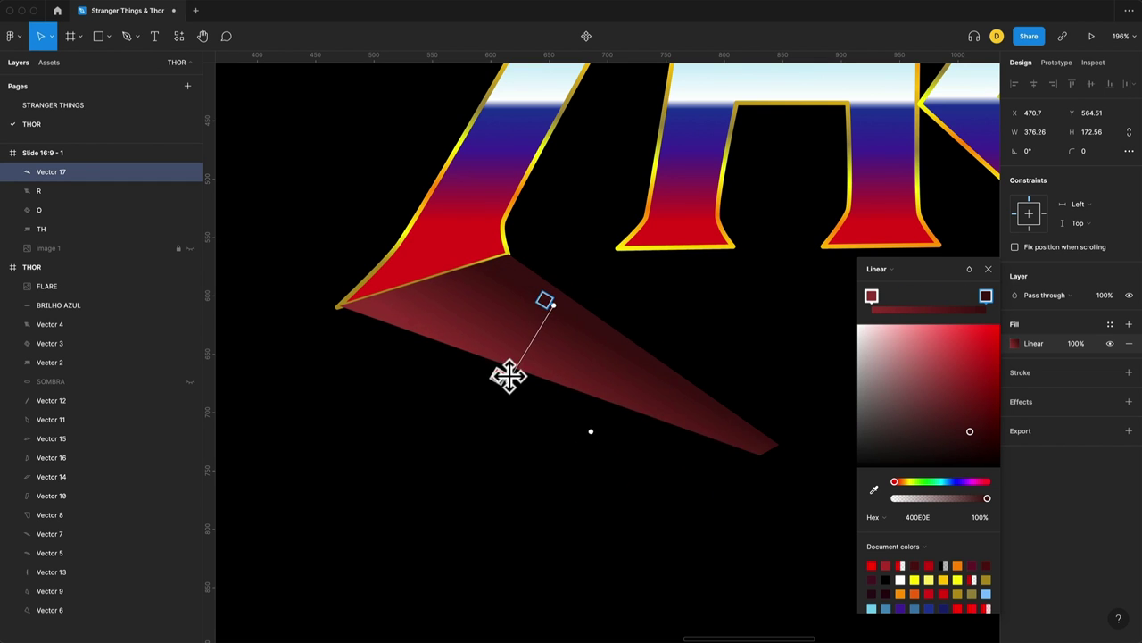
{"action": "left_click_drag", "start_coordinate": [987, 298], "coordinate": [895, 300]}
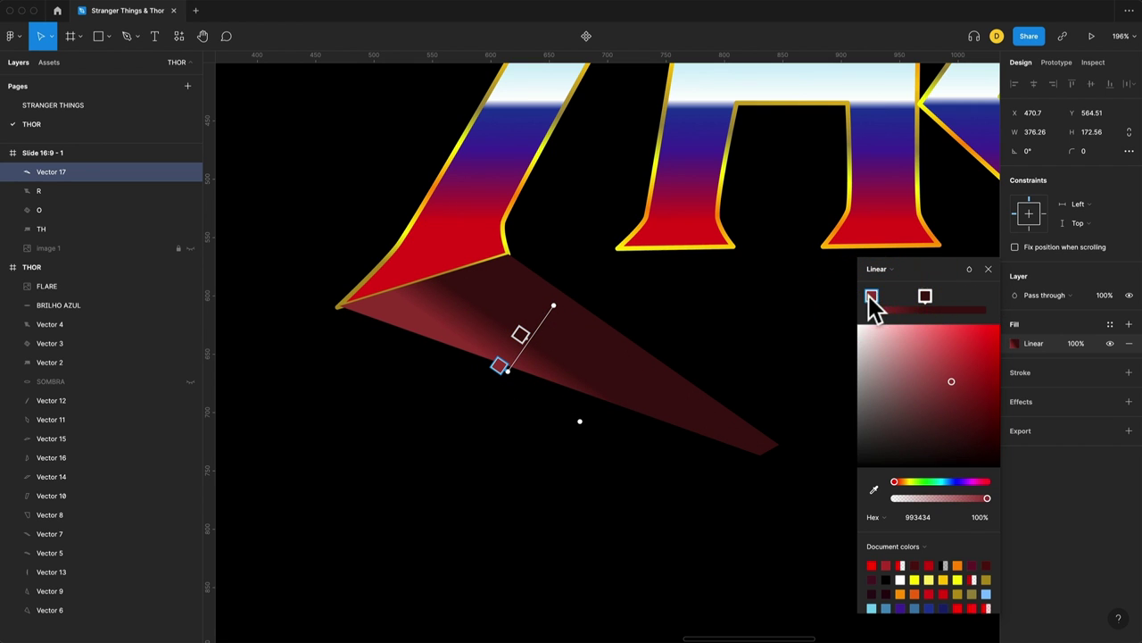
{"action": "left_click", "coordinate": [959, 298]}
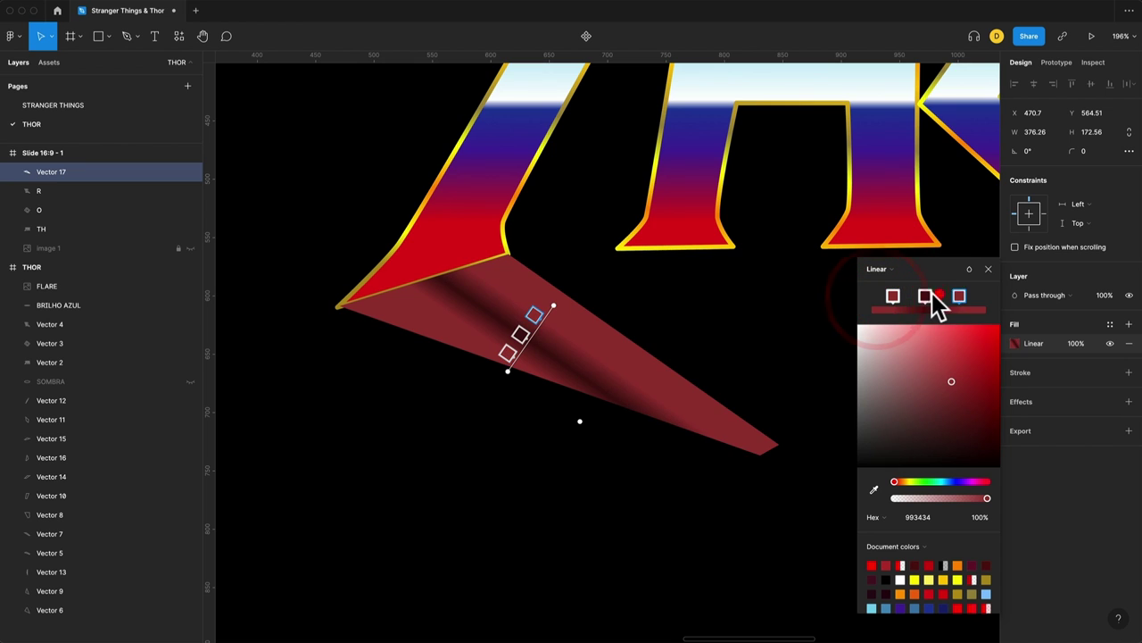
{"action": "left_click", "coordinate": [924, 296]}
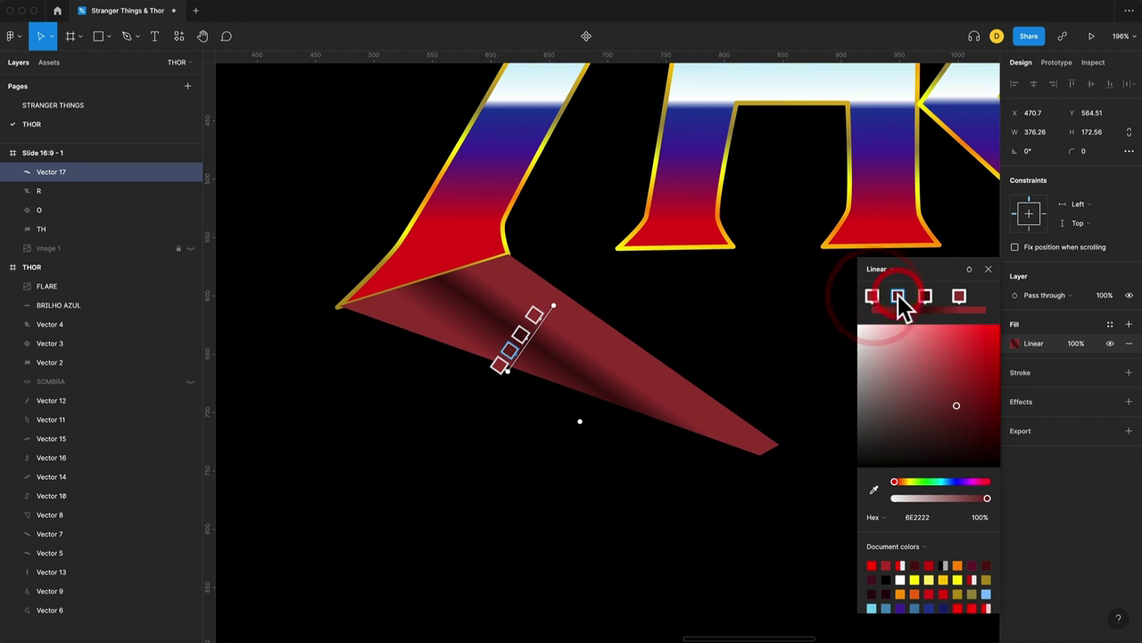
{"action": "left_click_drag", "start_coordinate": [898, 299], "coordinate": [969, 298]}
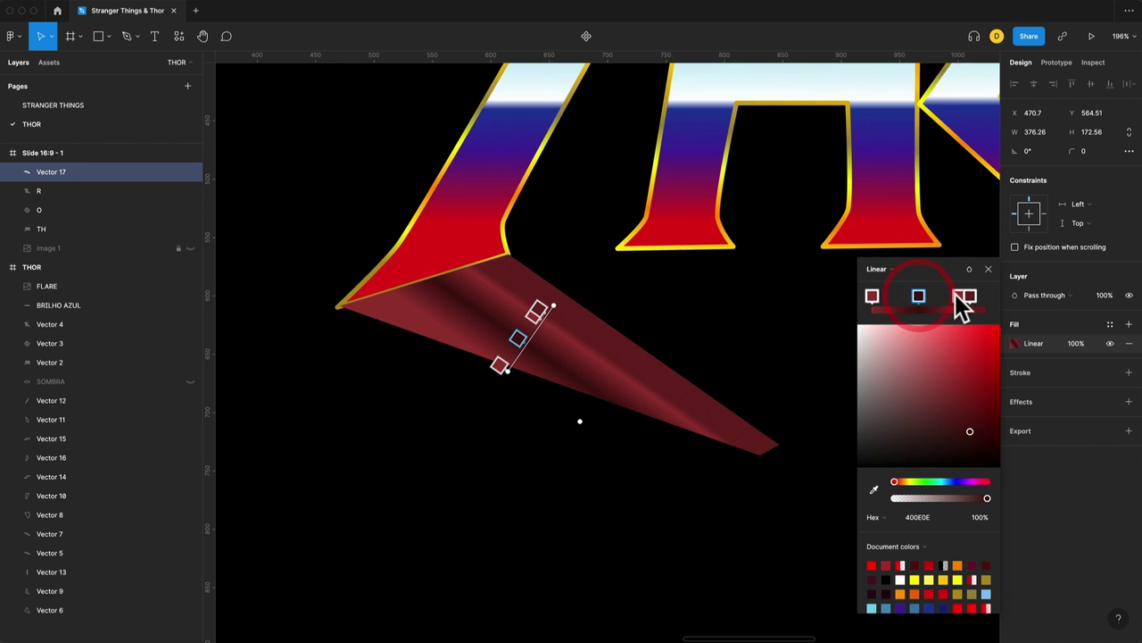
{"action": "left_click", "coordinate": [940, 298]}
{"action": "left_click", "coordinate": [970, 297]}
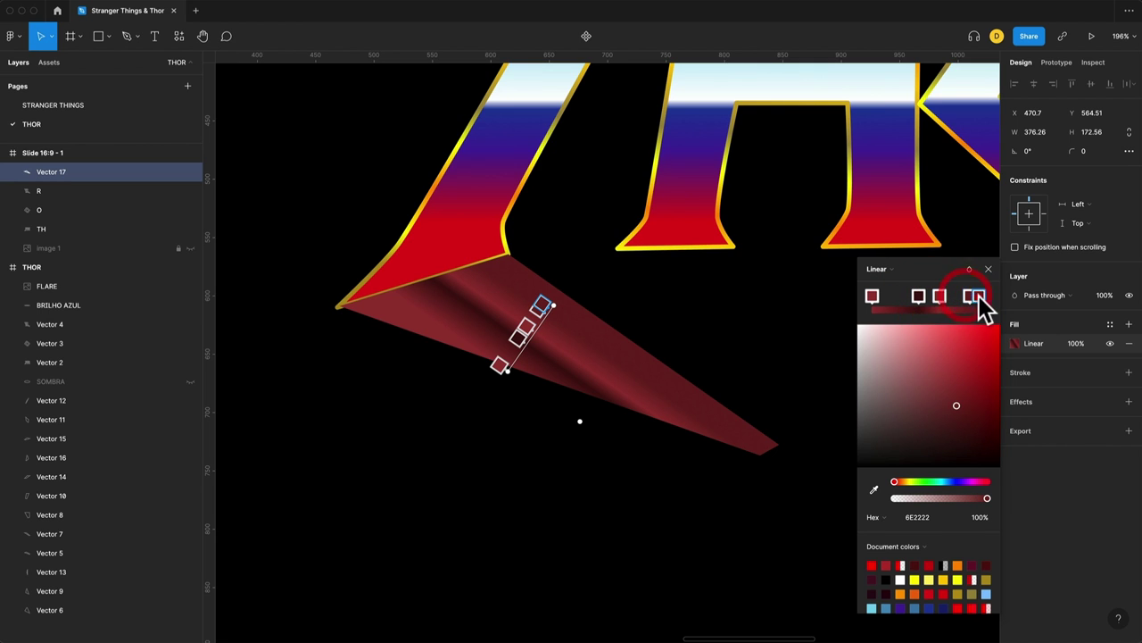
{"action": "left_click", "coordinate": [972, 410]}
{"action": "left_click", "coordinate": [953, 414]}
Step: Reposition the gradient's start, end and middle stops to follow the wedge
{"action": "mouse_move", "coordinate": [500, 366]}
{"action": "left_mouse_down"}
{"action": "mouse_move", "coordinate": [531, 382]}
{"action": "mouse_move", "coordinate": [523, 375]}
{"action": "left_mouse_up"}
{"action": "left_click_drag", "start_coordinate": [542, 307], "coordinate": [580, 301]}
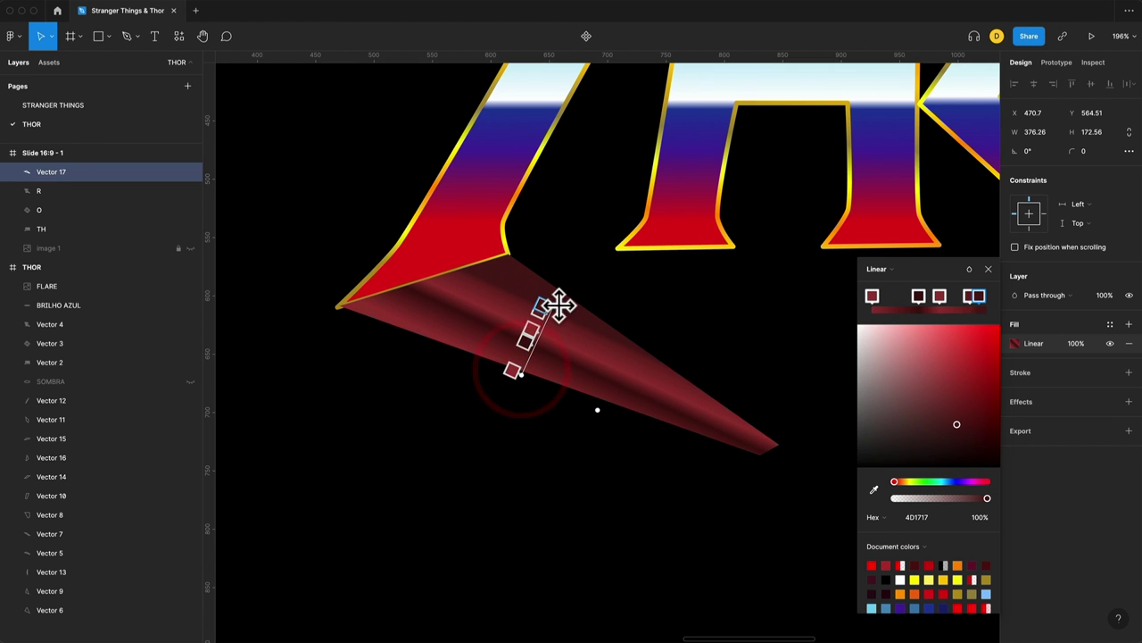
{"action": "left_click", "coordinate": [529, 348]}
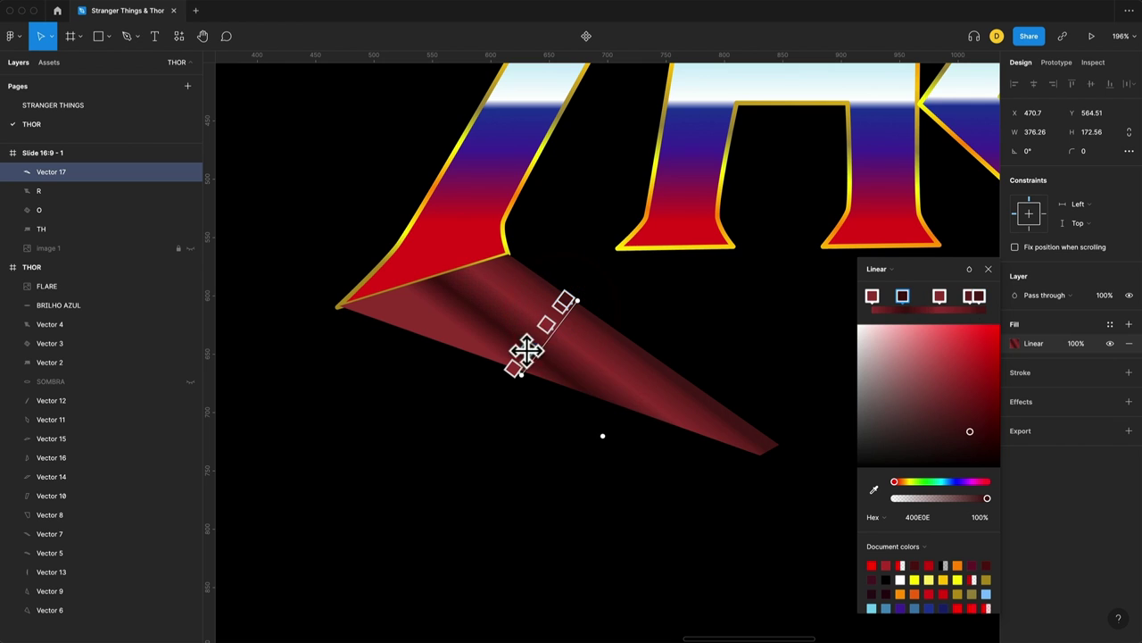
{"action": "left_click_drag", "start_coordinate": [548, 319], "coordinate": [549, 313]}
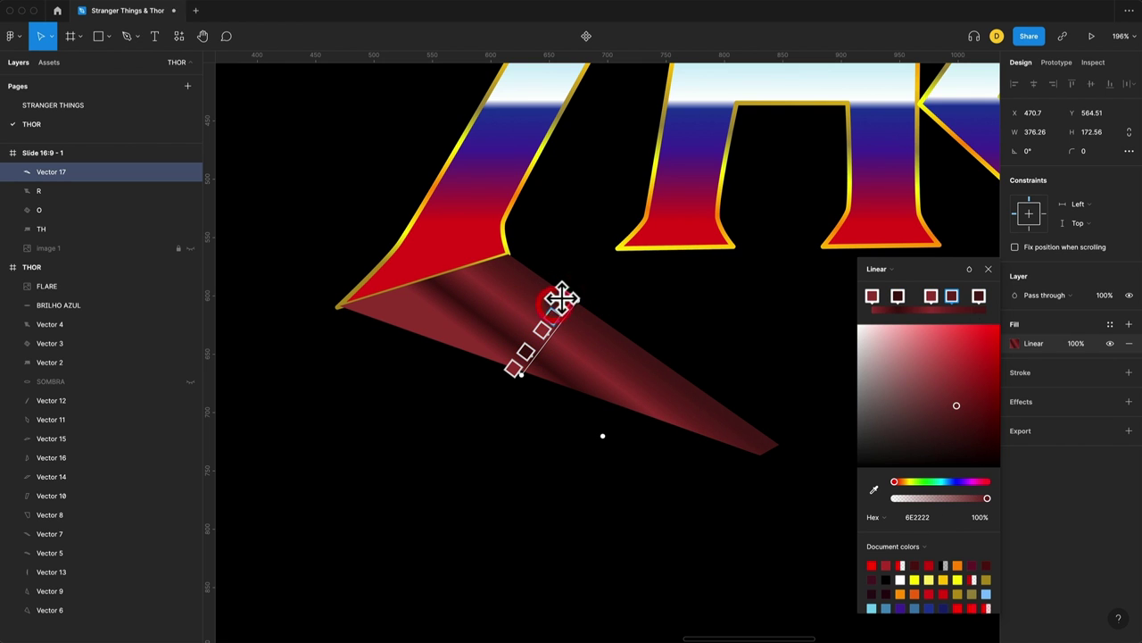
{"action": "left_click_drag", "start_coordinate": [572, 302], "coordinate": [569, 288]}
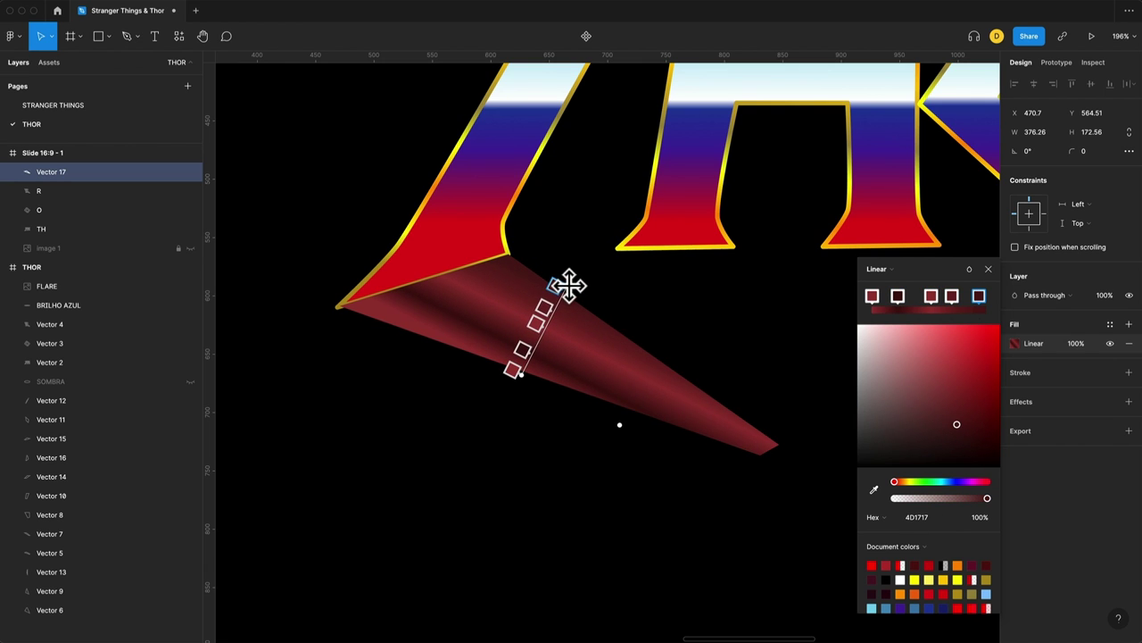
{"action": "left_click_drag", "start_coordinate": [543, 308], "coordinate": [538, 325]}
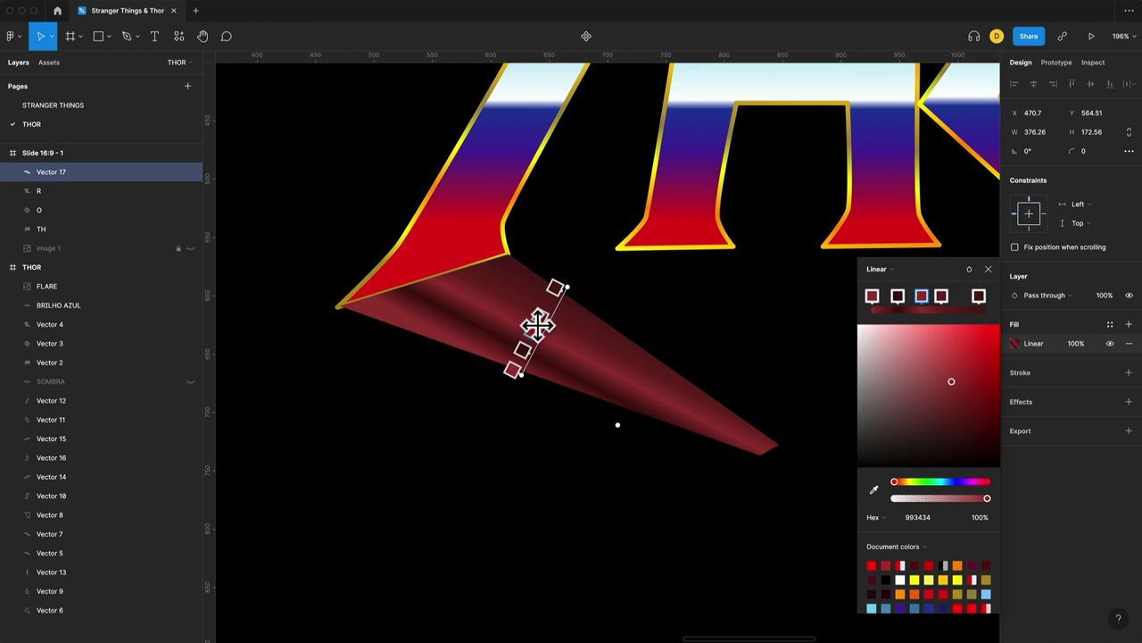
{"action": "left_click", "coordinate": [435, 395]}
Step: Move Vector 17 below TH in the layer stack and check the Chrome reference logo
{"action": "left_click", "coordinate": [57, 171]}
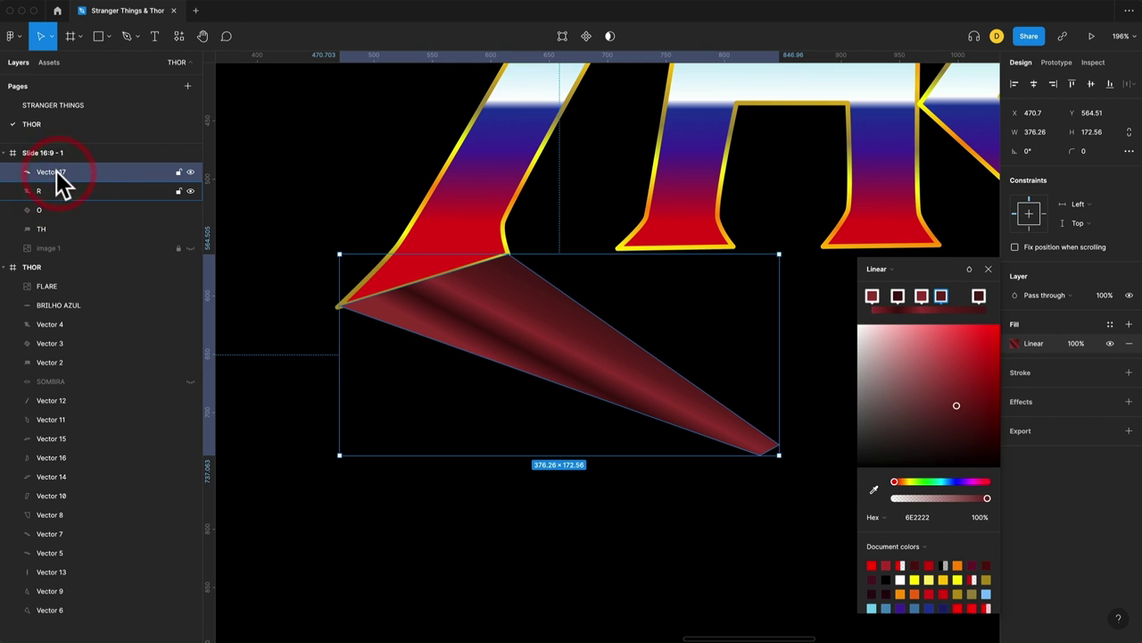
{"action": "left_click_drag", "start_coordinate": [56, 171], "coordinate": [76, 234]}
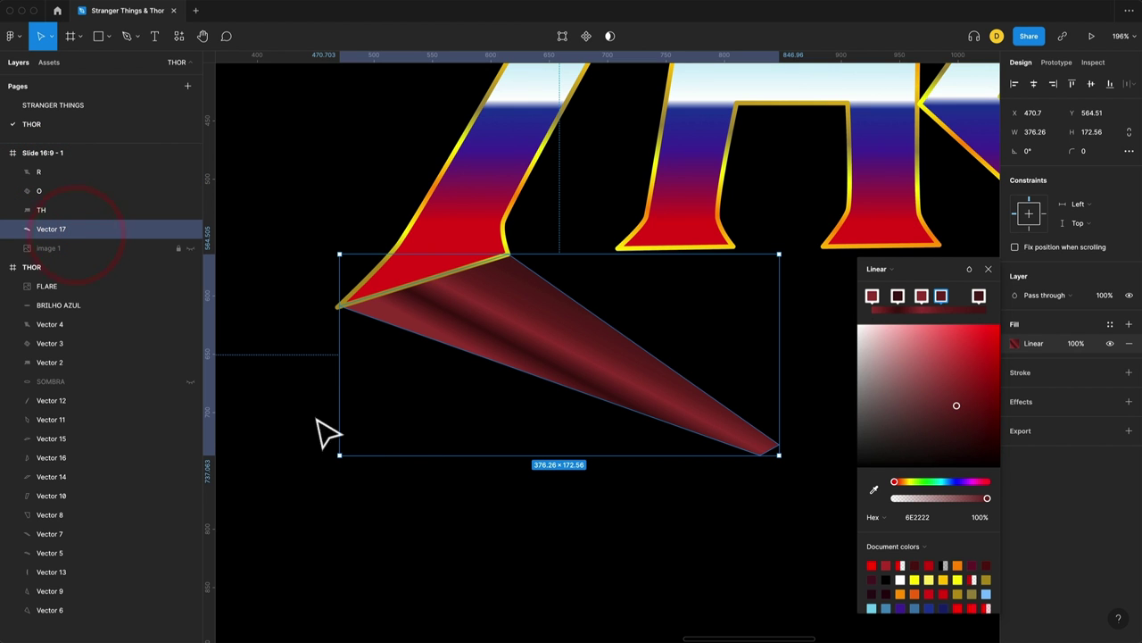
{"action": "left_click", "coordinate": [299, 377]}
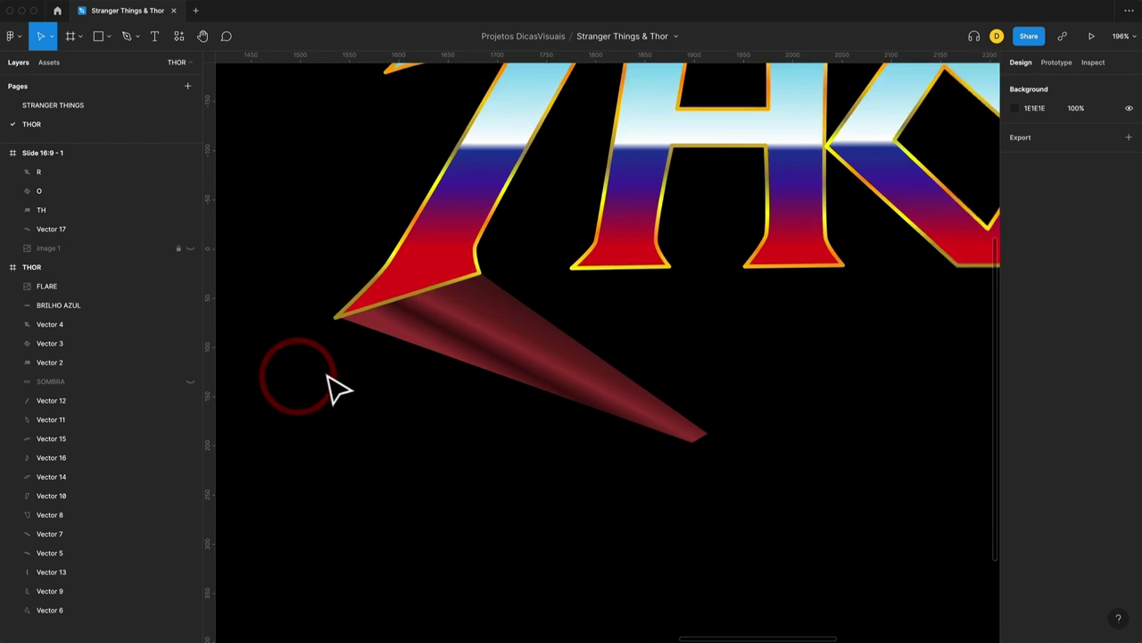
{"action": "scroll", "coordinate": [321, 384], "scroll_direction": "down", "scroll_amount": 5, "text": "ctrl"}
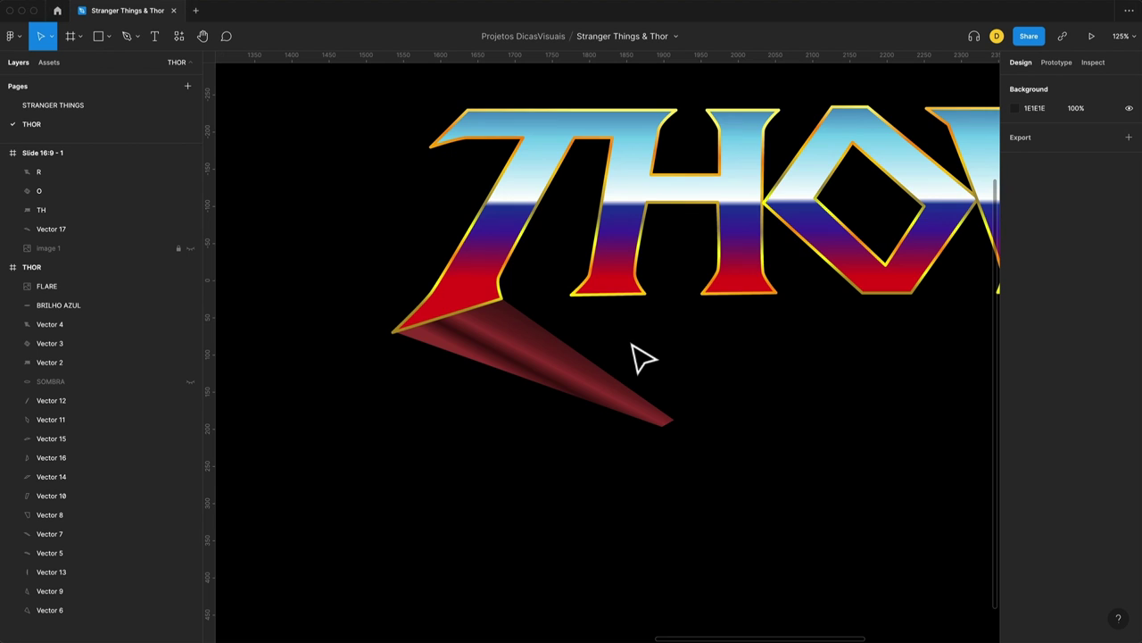
{"action": "key", "text": "super+Tab"}
{"action": "left_click", "coordinate": [634, 353]}
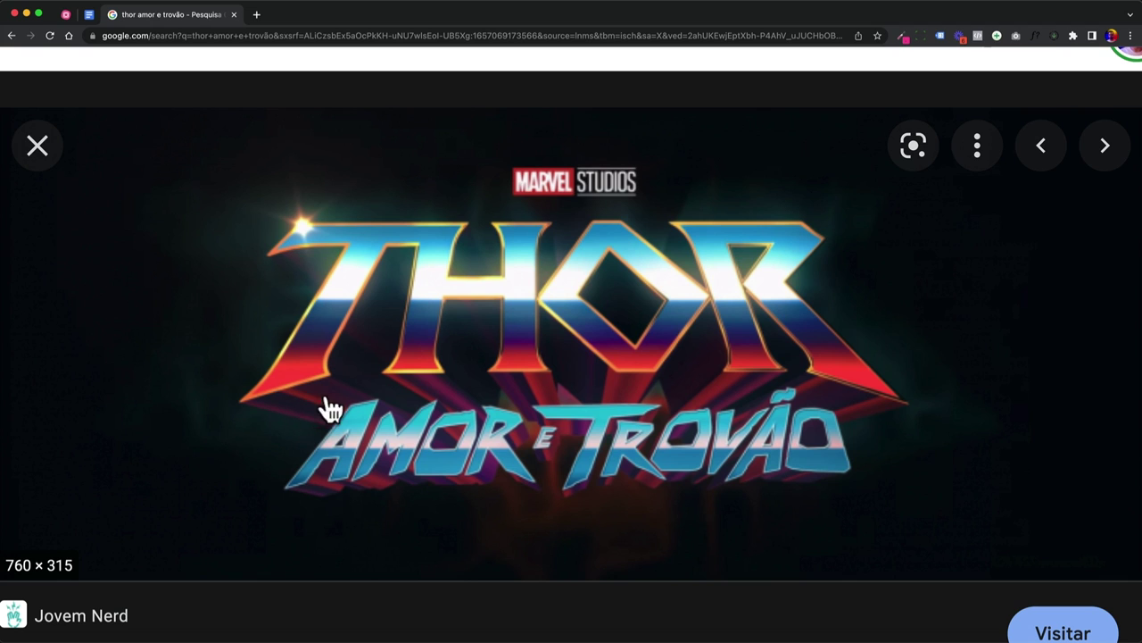
{"action": "key", "text": "super+Tab"}
{"action": "left_click", "coordinate": [503, 352]}
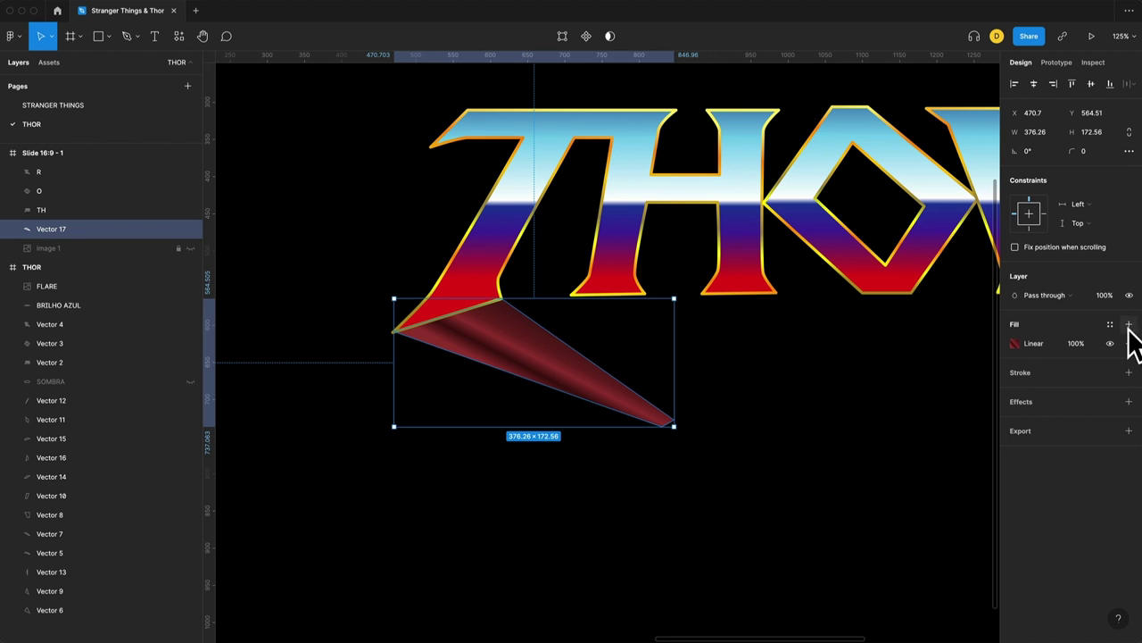
Step: Recolour the shadow gradient's first stop to deep crimson 601628
{"action": "left_click", "coordinate": [1016, 342]}
{"action": "left_click", "coordinate": [885, 316]}
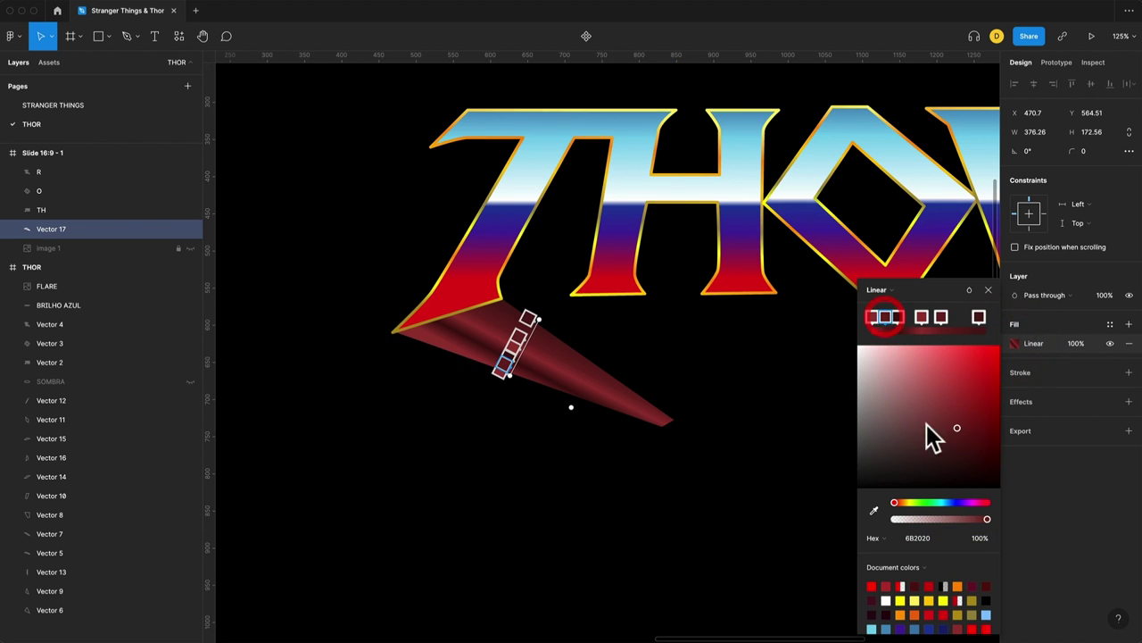
{"action": "left_click_drag", "start_coordinate": [967, 502], "coordinate": [964, 502]}
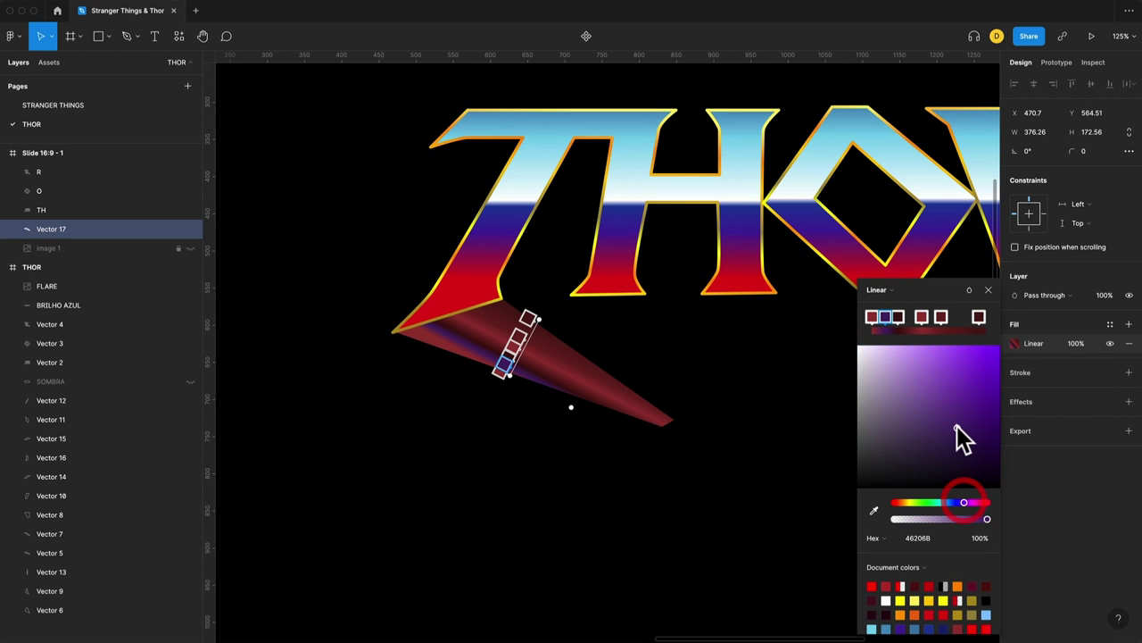
{"action": "left_click_drag", "start_coordinate": [967, 498], "coordinate": [975, 500]}
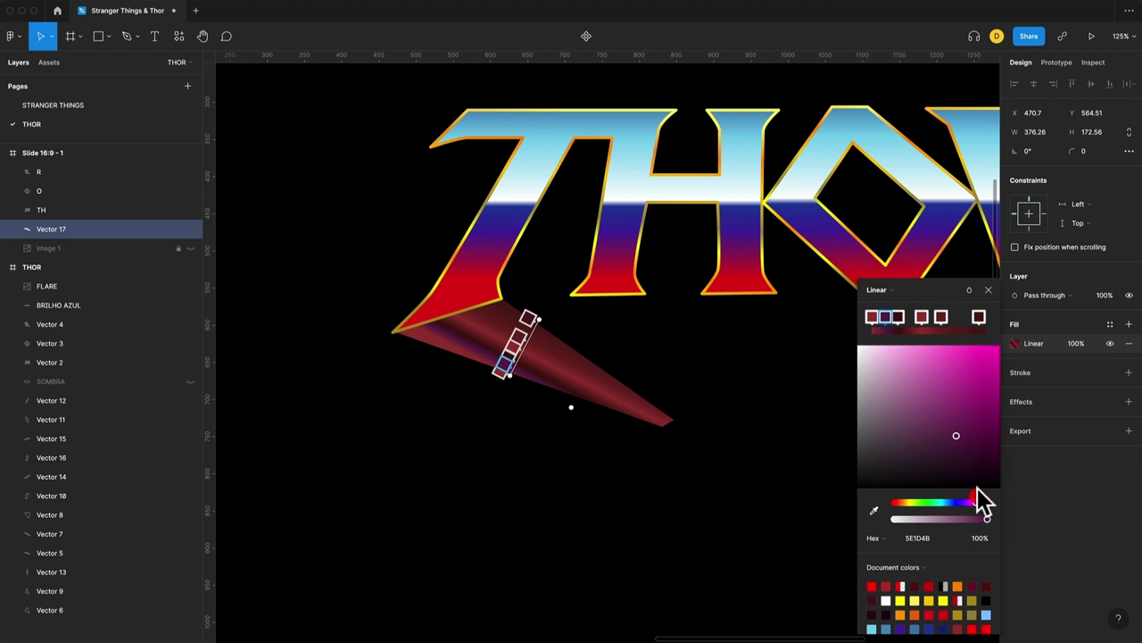
{"action": "left_click_drag", "start_coordinate": [974, 487], "coordinate": [959, 448]}
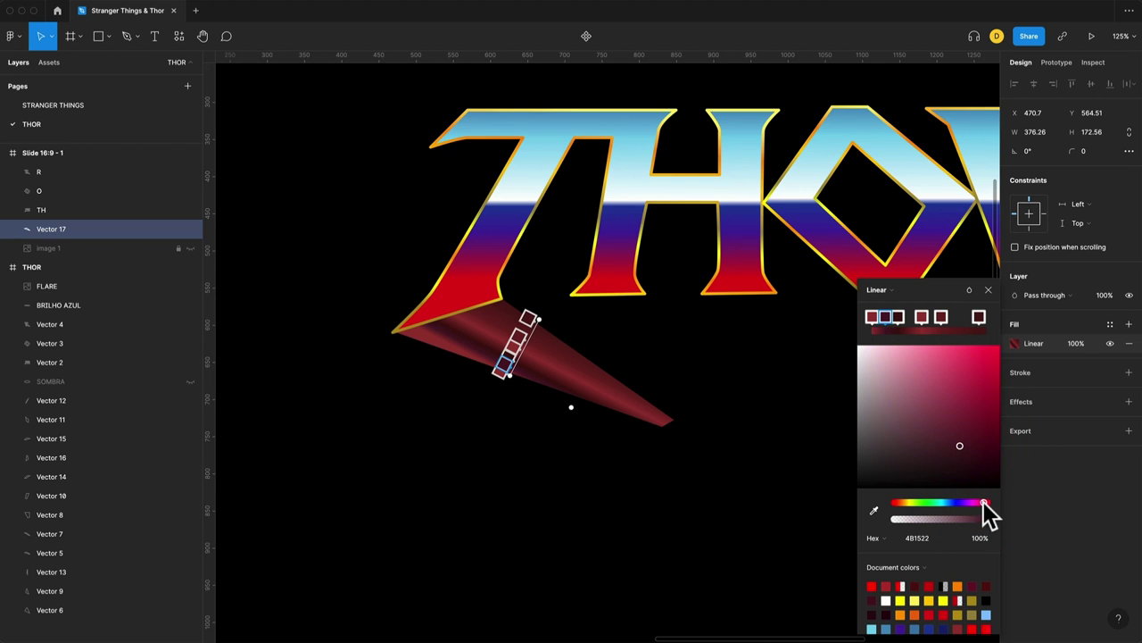
{"action": "left_click", "coordinate": [983, 502]}
{"action": "left_click", "coordinate": [967, 435]}
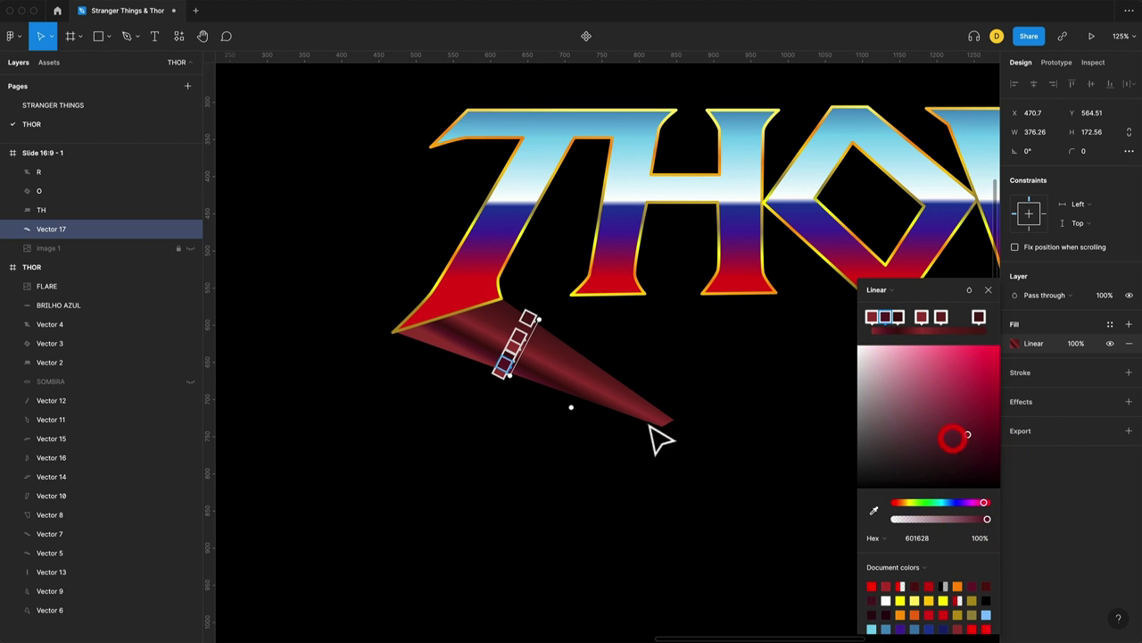
Step: Slide the gradient stops along the wedge to re-shade it, then reselect Vector 17
{"action": "left_click_drag", "start_coordinate": [511, 379], "coordinate": [517, 379]}
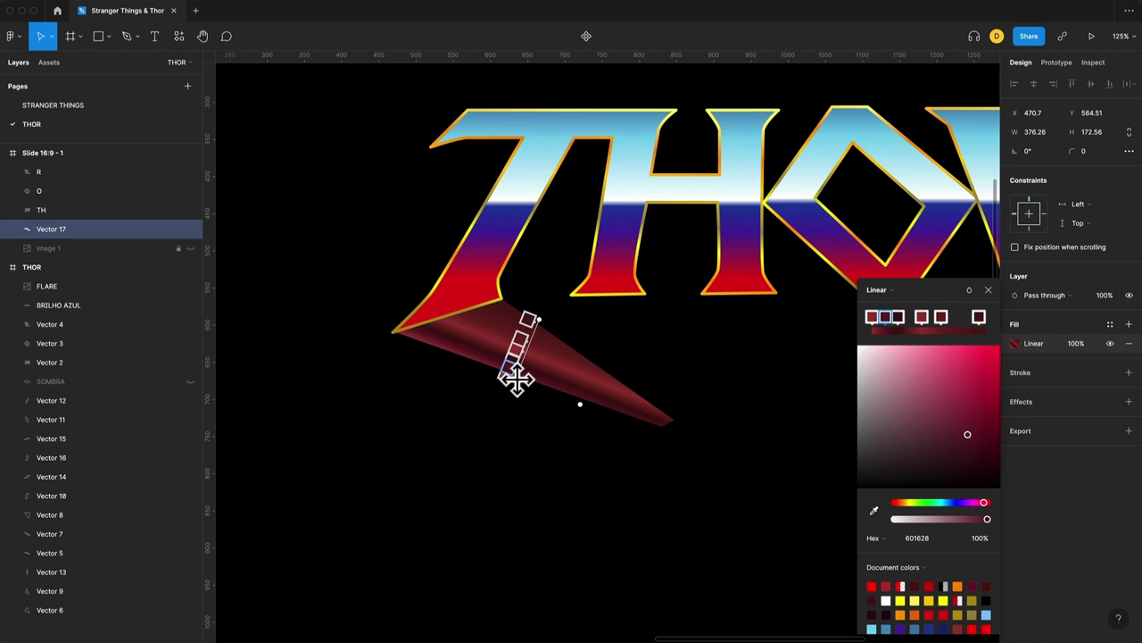
{"action": "left_click", "coordinate": [511, 369]}
{"action": "left_click_drag", "start_coordinate": [519, 337], "coordinate": [517, 348]}
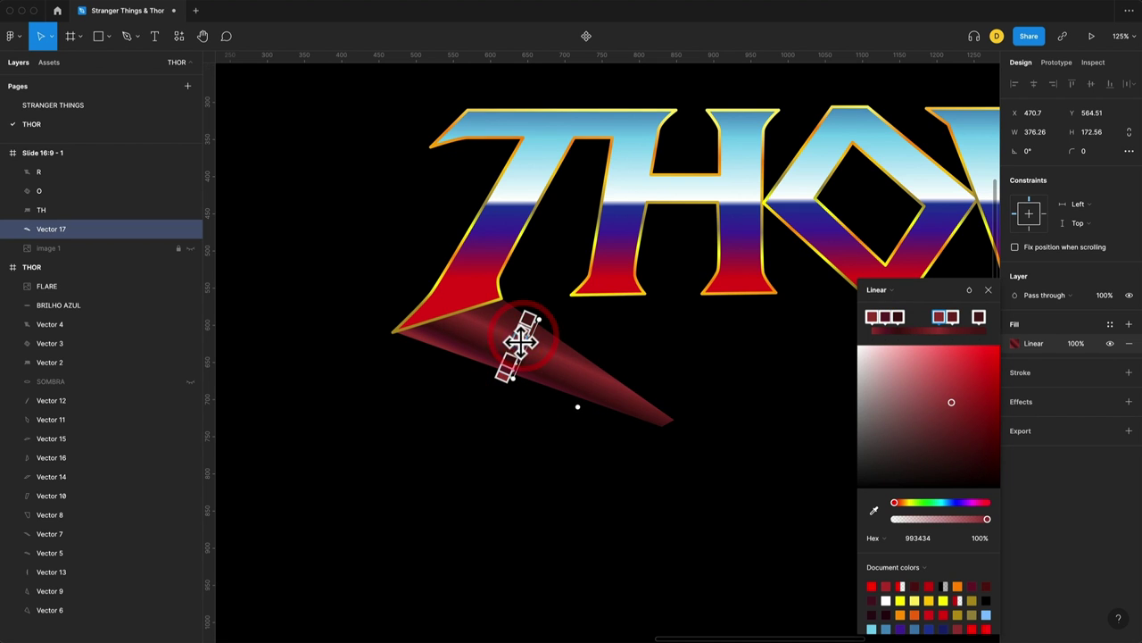
{"action": "left_click", "coordinate": [518, 348]}
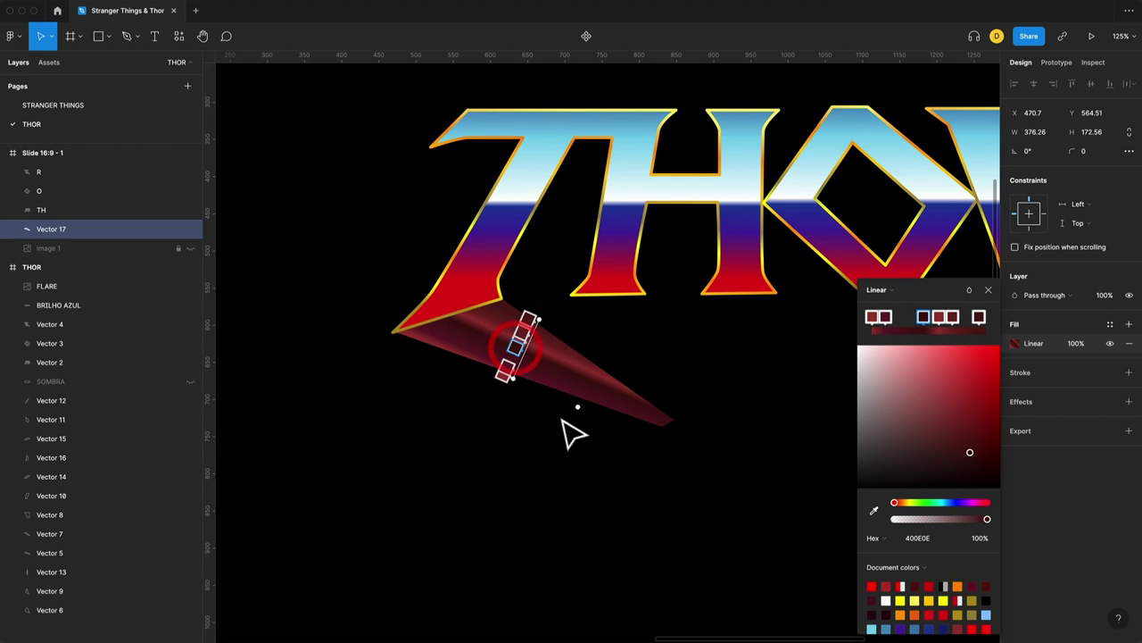
{"action": "left_click_drag", "start_coordinate": [512, 379], "coordinate": [509, 378]}
{"action": "left_click", "coordinate": [375, 392]}
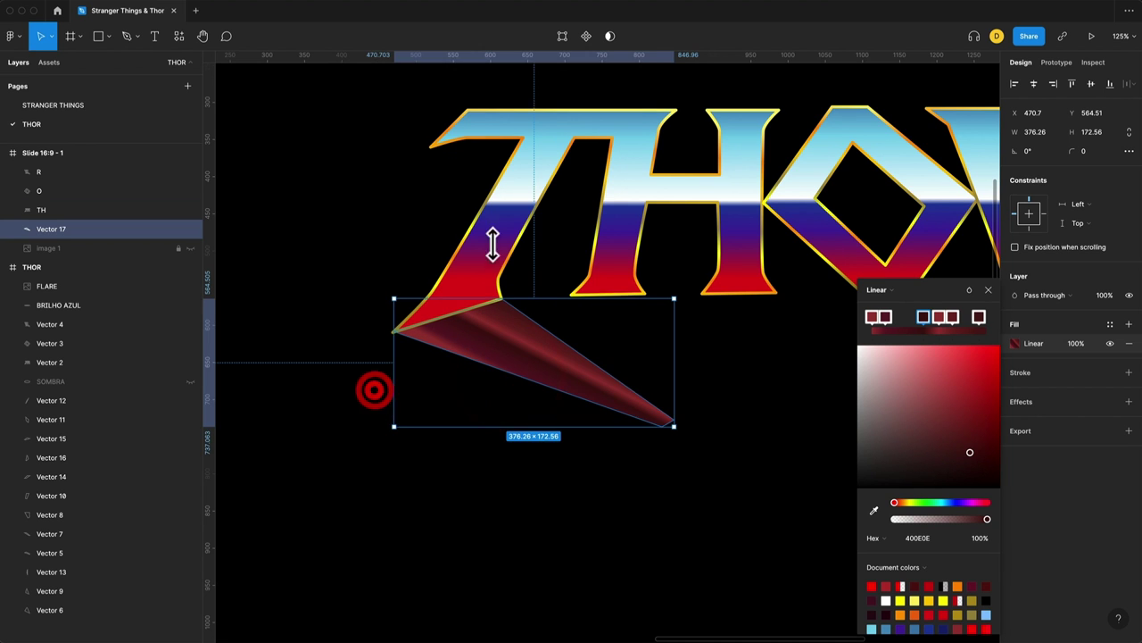
{"action": "scroll", "coordinate": [548, 262], "scroll_direction": "right", "scroll_amount": 2}
{"action": "left_click", "coordinate": [455, 214]}
{"action": "left_click", "coordinate": [436, 339]}
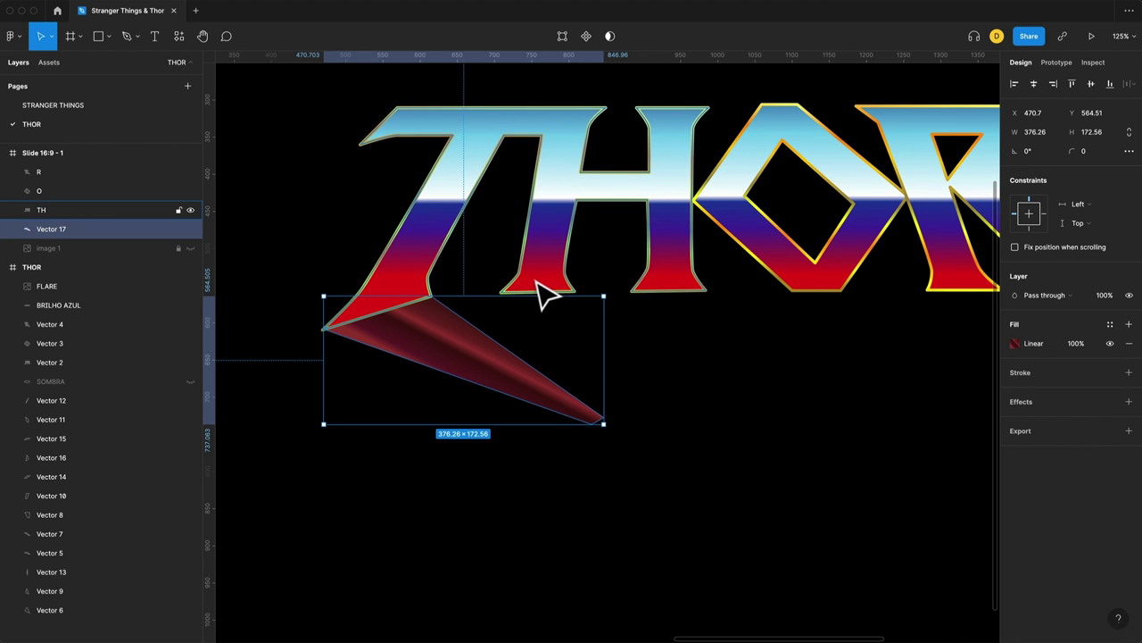
Step: Duplicate Vector 17 and move the copy's top point under the H, forming a notch and shifted tip
{"action": "left_click", "coordinate": [417, 384]}
{"action": "left_click", "coordinate": [433, 339]}
{"action": "key", "text": "ctrl+d"}
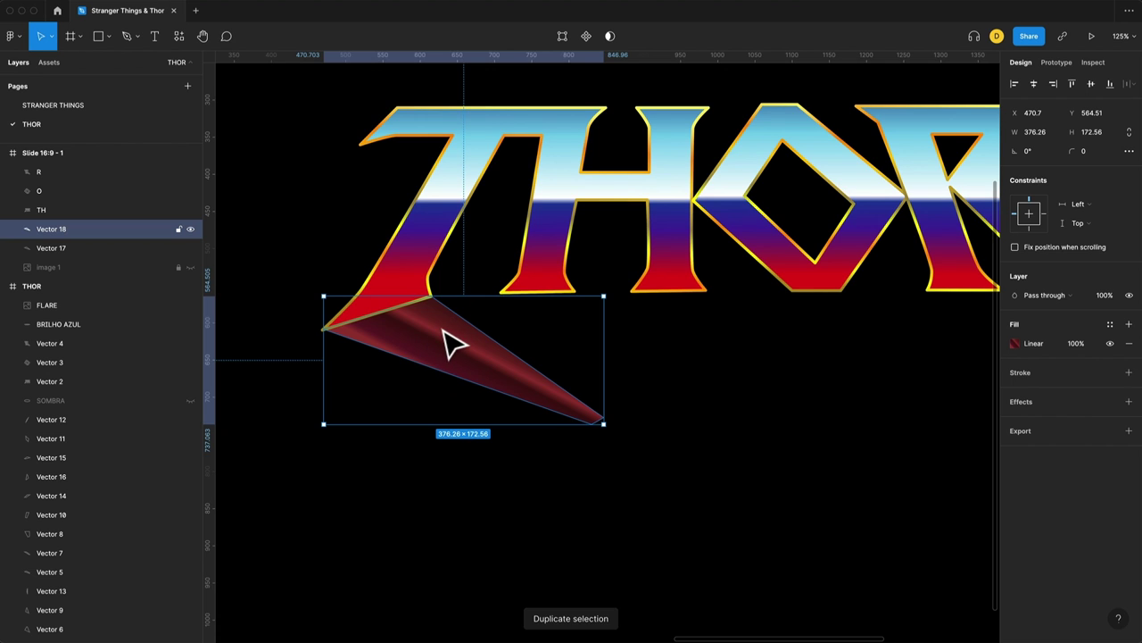
{"action": "double_click", "coordinate": [444, 333]}
{"action": "mouse_move", "coordinate": [433, 298]}
{"action": "left_mouse_down"}
{"action": "mouse_move", "coordinate": [581, 303]}
{"action": "mouse_move", "coordinate": [575, 293]}
{"action": "left_mouse_up"}
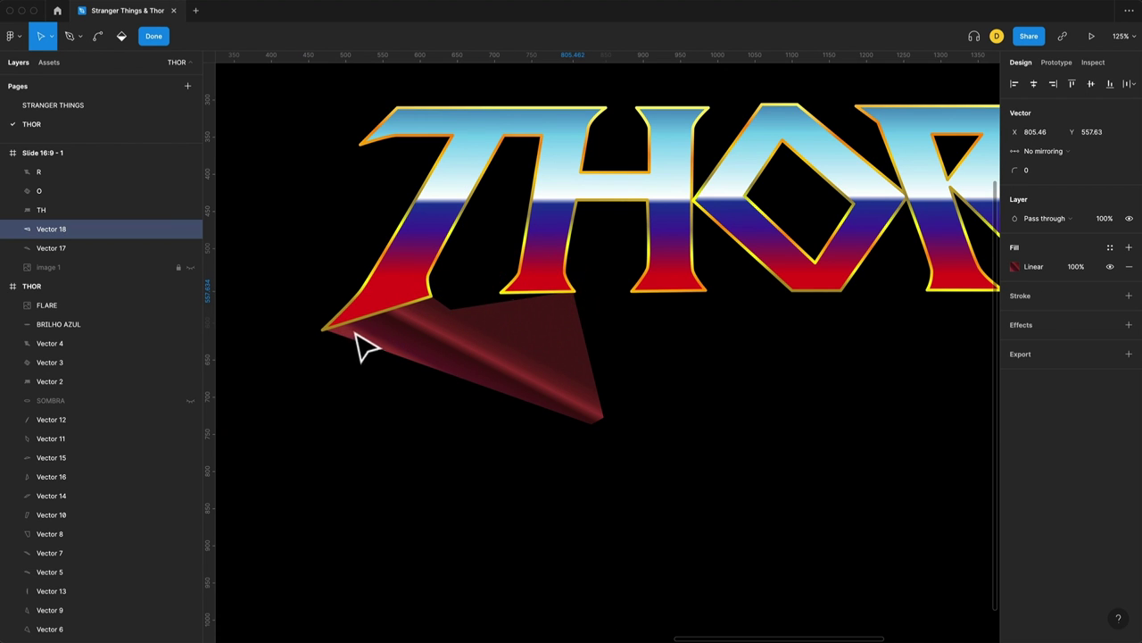
{"action": "left_click_drag", "start_coordinate": [572, 291], "coordinate": [498, 292]}
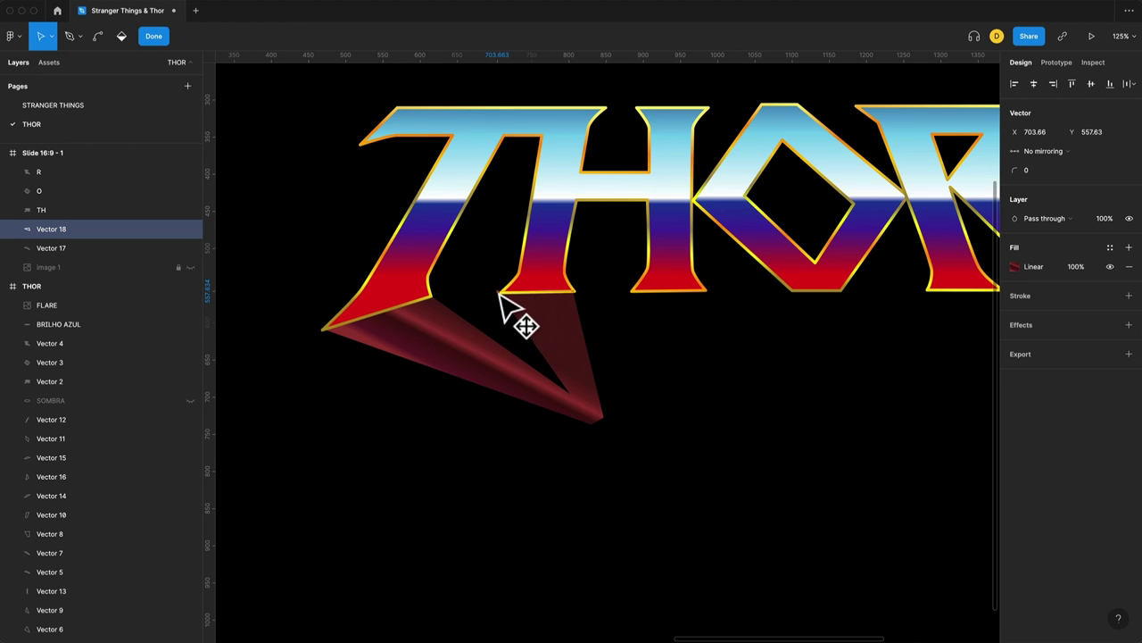
{"action": "left_click", "coordinate": [603, 417]}
{"action": "left_click_drag", "start_coordinate": [591, 420], "coordinate": [604, 409]}
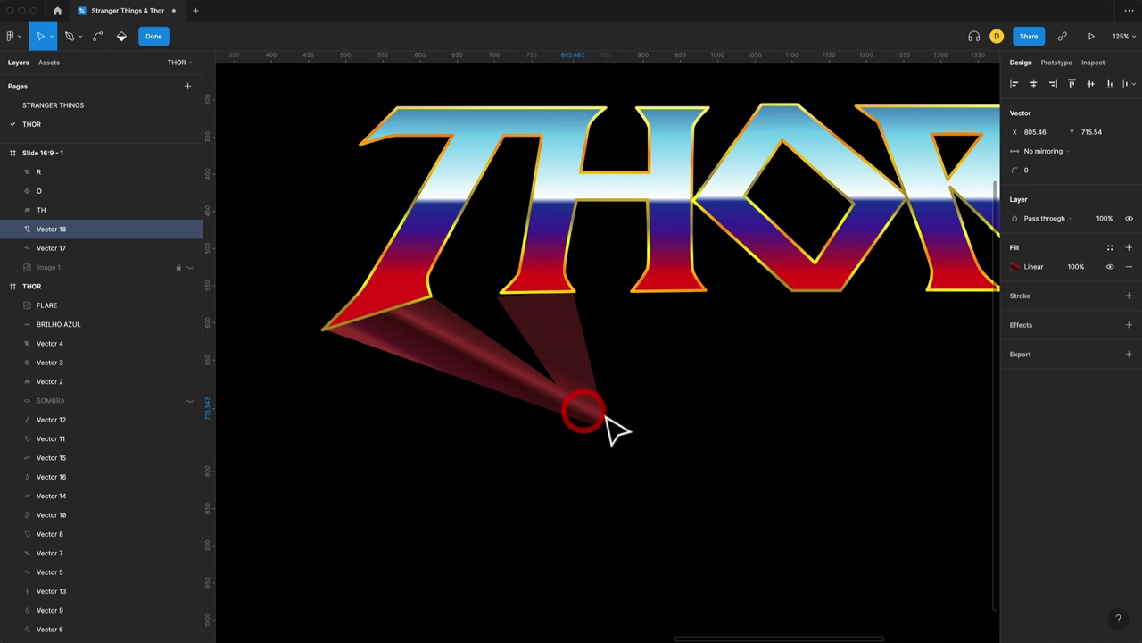
{"action": "left_click", "coordinate": [684, 414]}
{"action": "scroll", "coordinate": [497, 319], "scroll_direction": "up", "scroll_amount": 3, "text": "ctrl"}
{"action": "left_click", "coordinate": [507, 287]}
Step: Stretch Vector 18's gradient across the new wedge, starting at the notch
{"action": "left_click", "coordinate": [507, 285]}
{"action": "left_click", "coordinate": [1015, 266]}
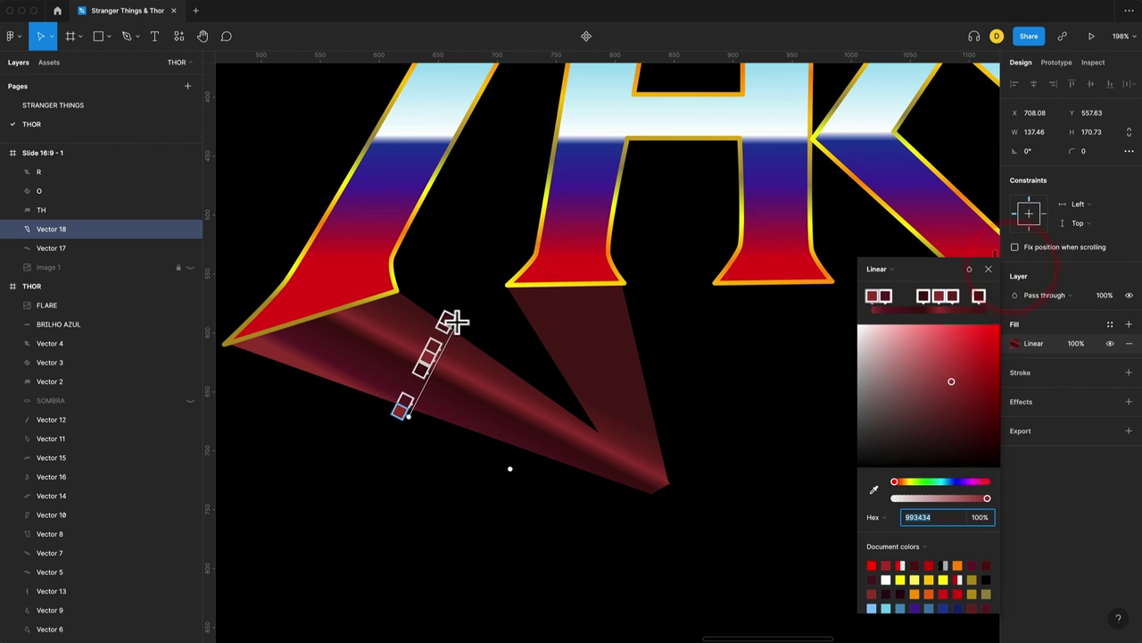
{"action": "left_click_drag", "start_coordinate": [455, 319], "coordinate": [656, 357]}
{"action": "left_click_drag", "start_coordinate": [408, 416], "coordinate": [582, 400]}
Step: Slightly adjust the angle of Vector 17's gradient
{"action": "left_click", "coordinate": [488, 419]}
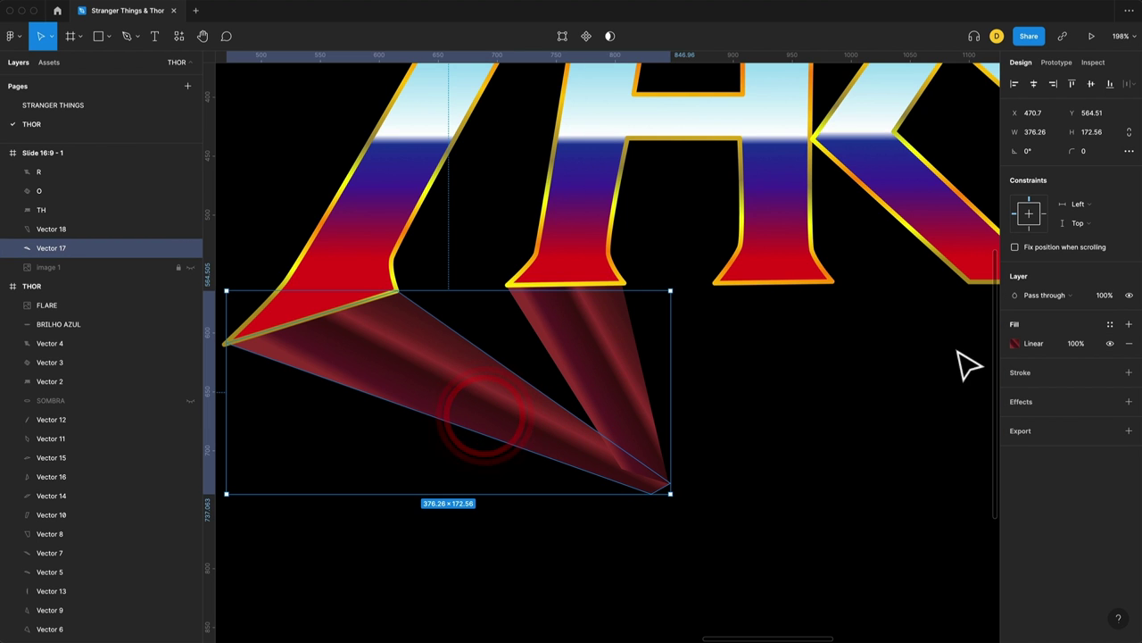
{"action": "left_click", "coordinate": [1014, 343]}
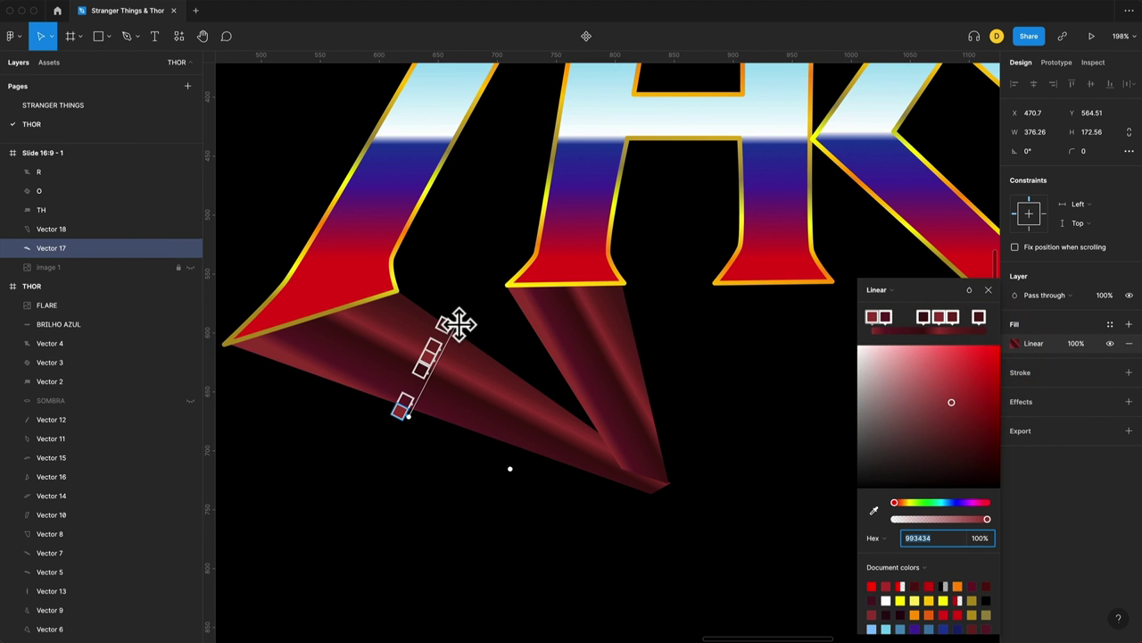
{"action": "left_click_drag", "start_coordinate": [457, 325], "coordinate": [461, 323]}
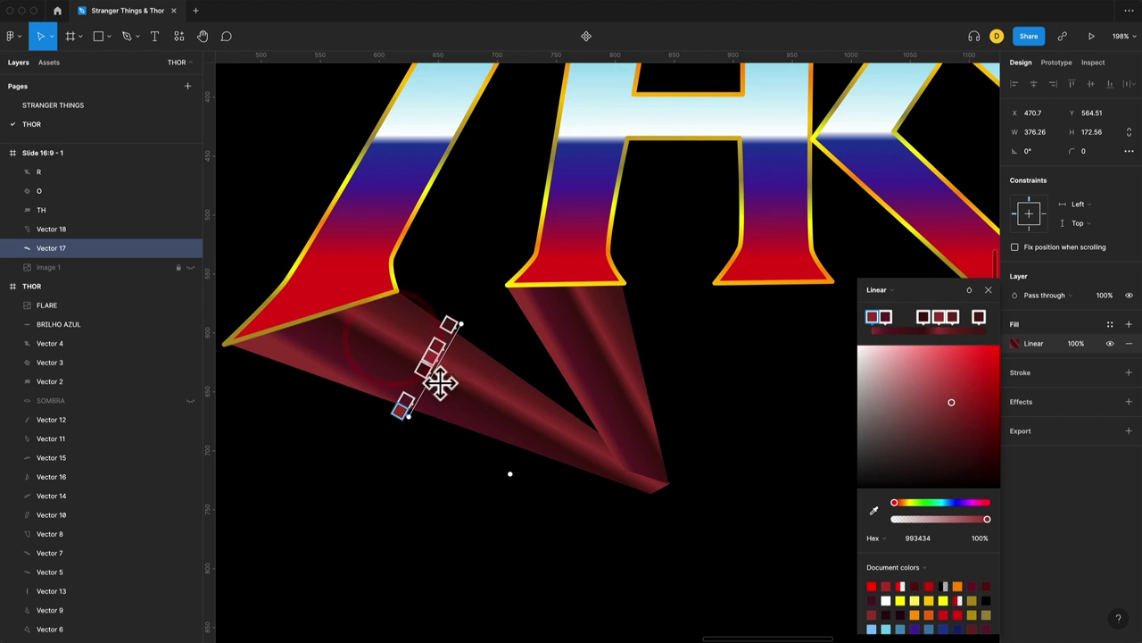
Step: Rotate Vector 18's gradient to follow its shape and nudge its start down-right
{"action": "left_click", "coordinate": [619, 387]}
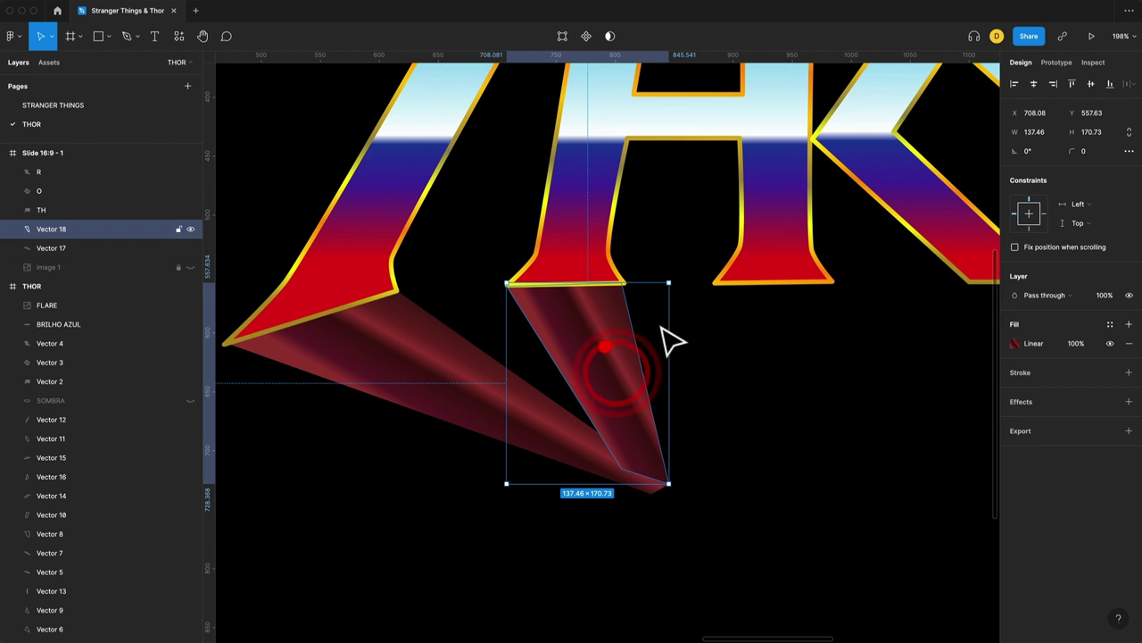
{"action": "left_click", "coordinate": [1015, 342]}
{"action": "mouse_move", "coordinate": [656, 356]}
{"action": "left_mouse_down"}
{"action": "mouse_move", "coordinate": [639, 351]}
{"action": "mouse_move", "coordinate": [661, 378]}
{"action": "mouse_move", "coordinate": [653, 366]}
{"action": "left_mouse_up"}
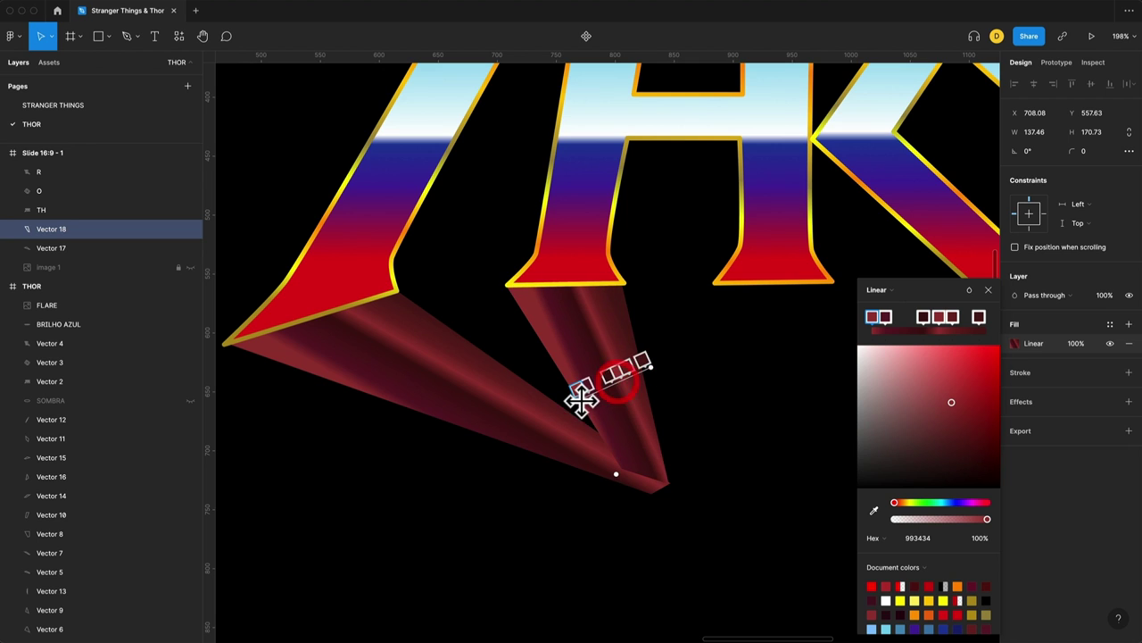
{"action": "left_click_drag", "start_coordinate": [581, 399], "coordinate": [588, 406]}
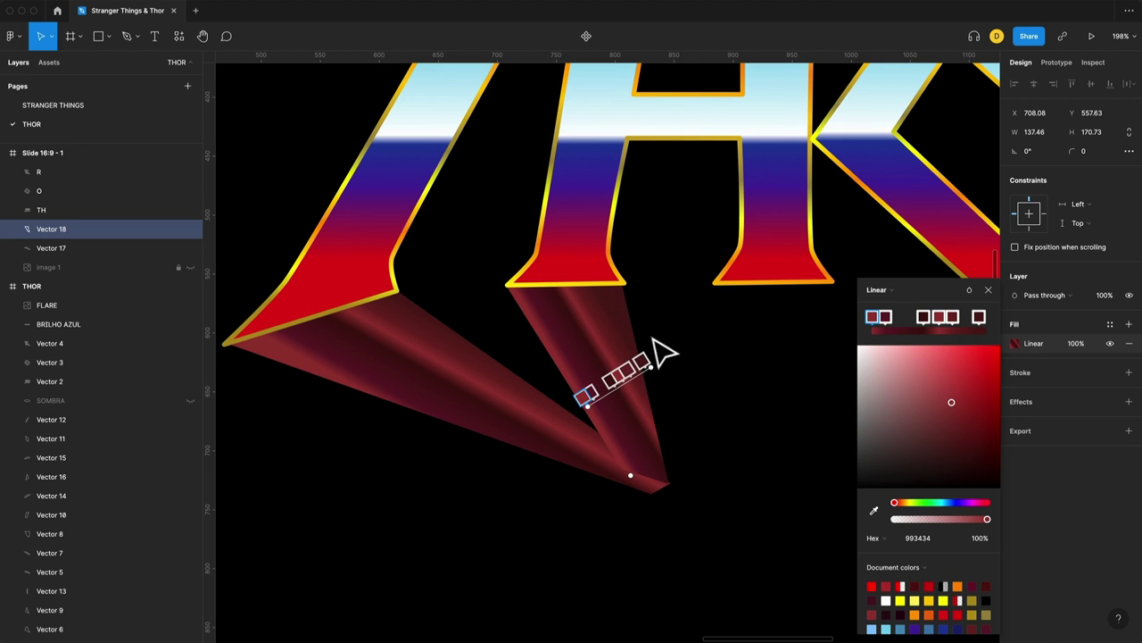
{"action": "left_click", "coordinate": [730, 338]}
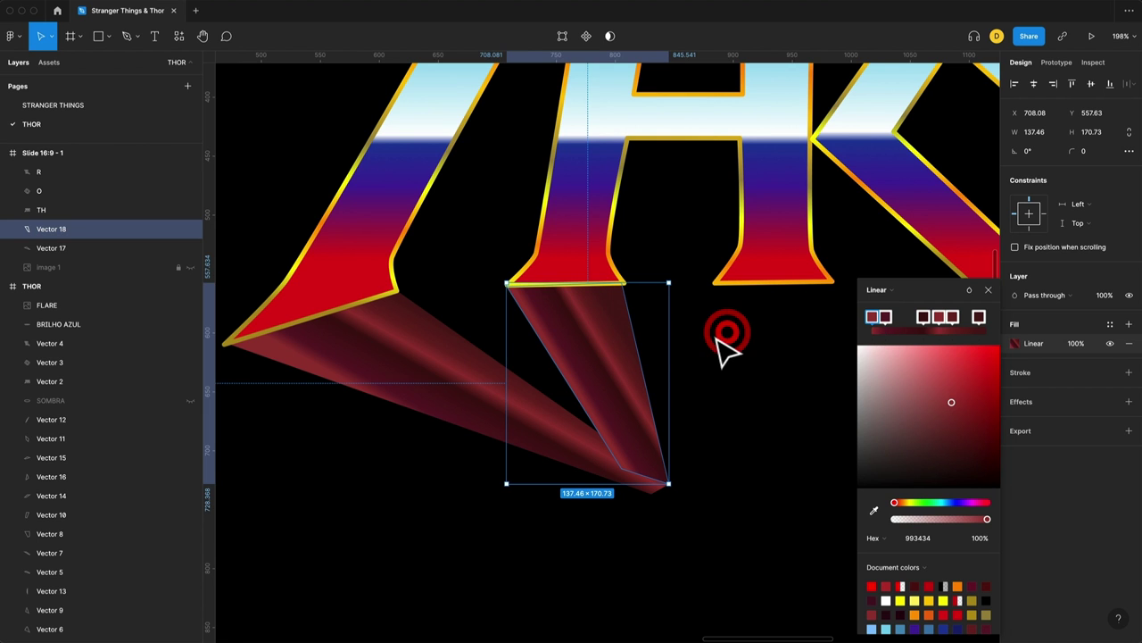
{"action": "scroll", "coordinate": [553, 321], "scroll_direction": "up", "scroll_amount": 2}
{"action": "scroll", "coordinate": [531, 313], "scroll_direction": "up", "scroll_amount": 2}
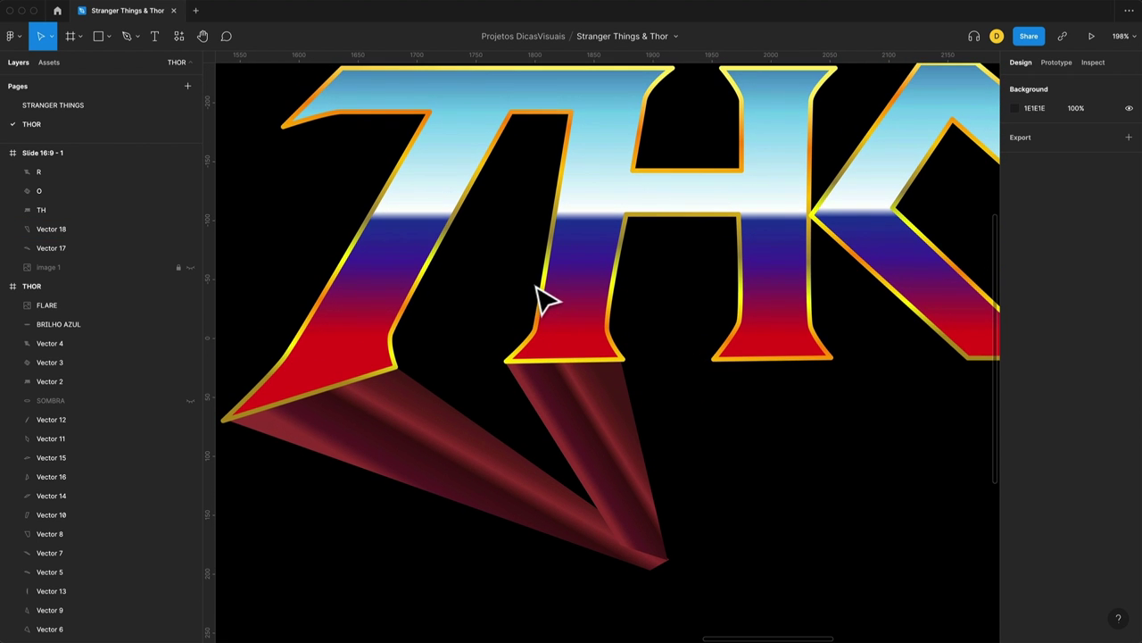
{"action": "key", "text": "p"}
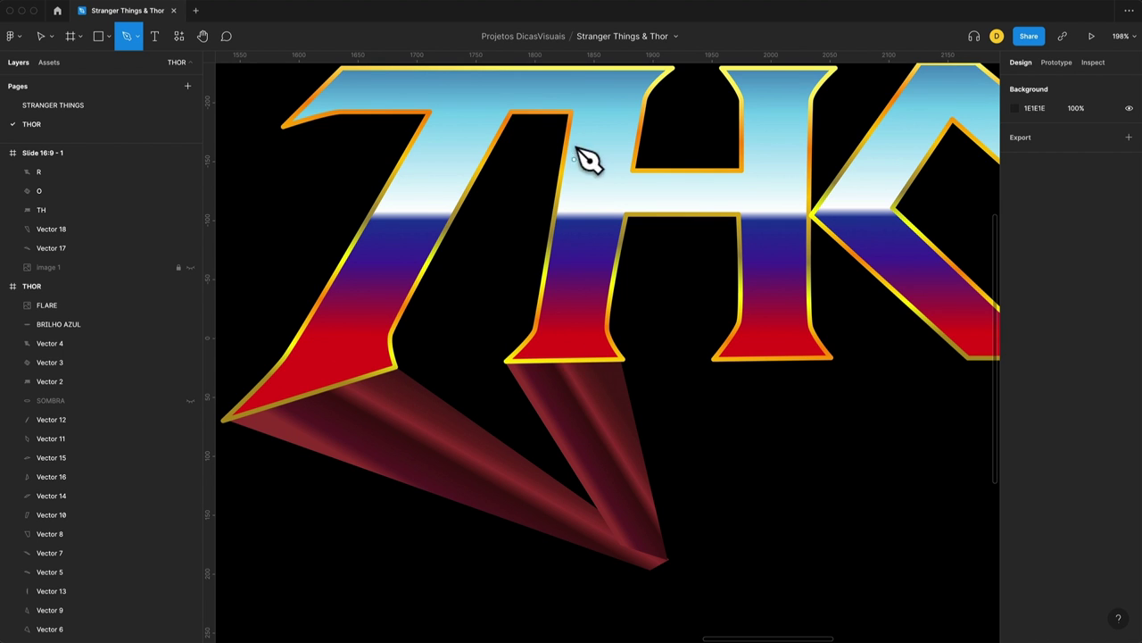
Step: Draw a closed four-point wedge over the T's stem with the Pen tool
{"action": "left_click", "coordinate": [609, 521]}
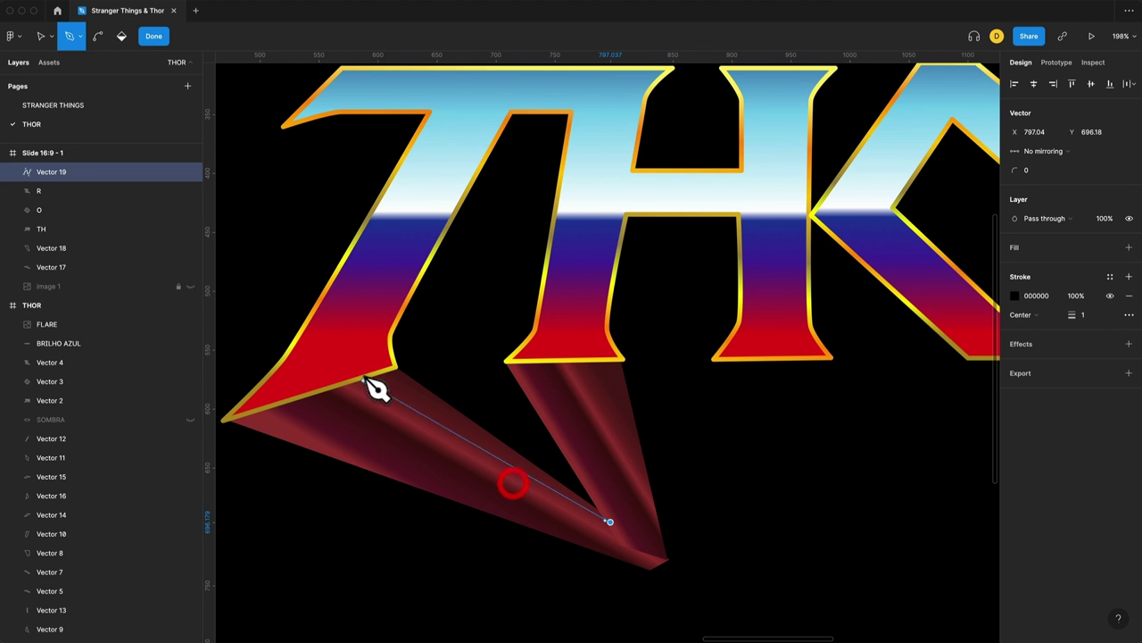
{"action": "left_click", "coordinate": [367, 360]}
{"action": "left_click", "coordinate": [497, 96]}
{"action": "left_click", "coordinate": [588, 101]}
{"action": "left_click", "coordinate": [610, 521]}
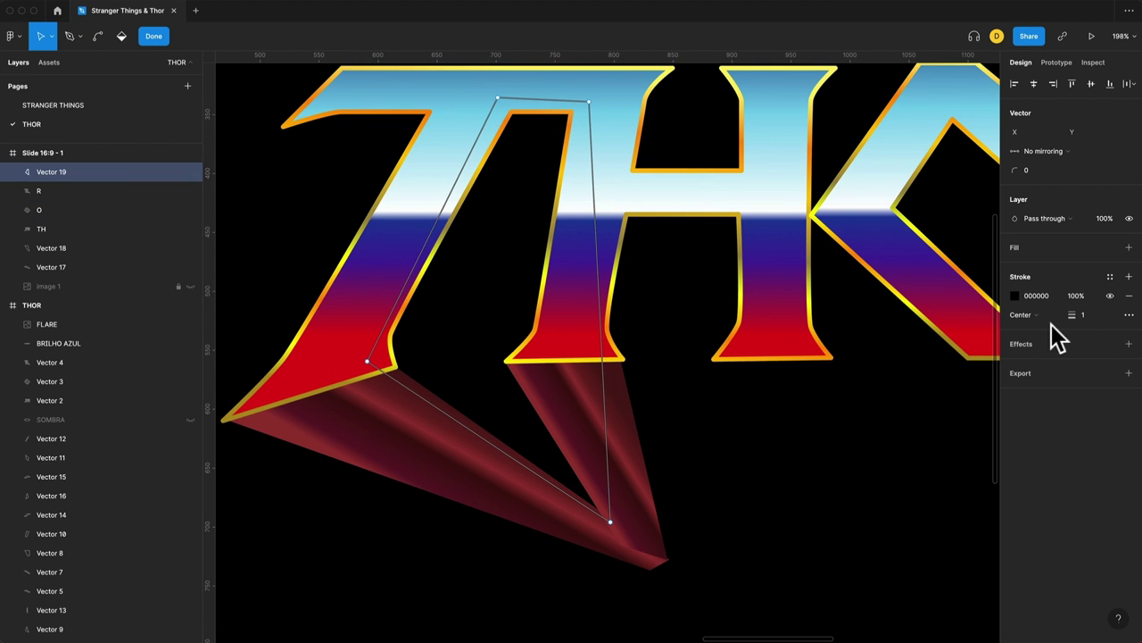
Step: Fill the wedge bright green and move Vector 19 below Vector 17, behind the letters
{"action": "left_click", "coordinate": [1014, 295]}
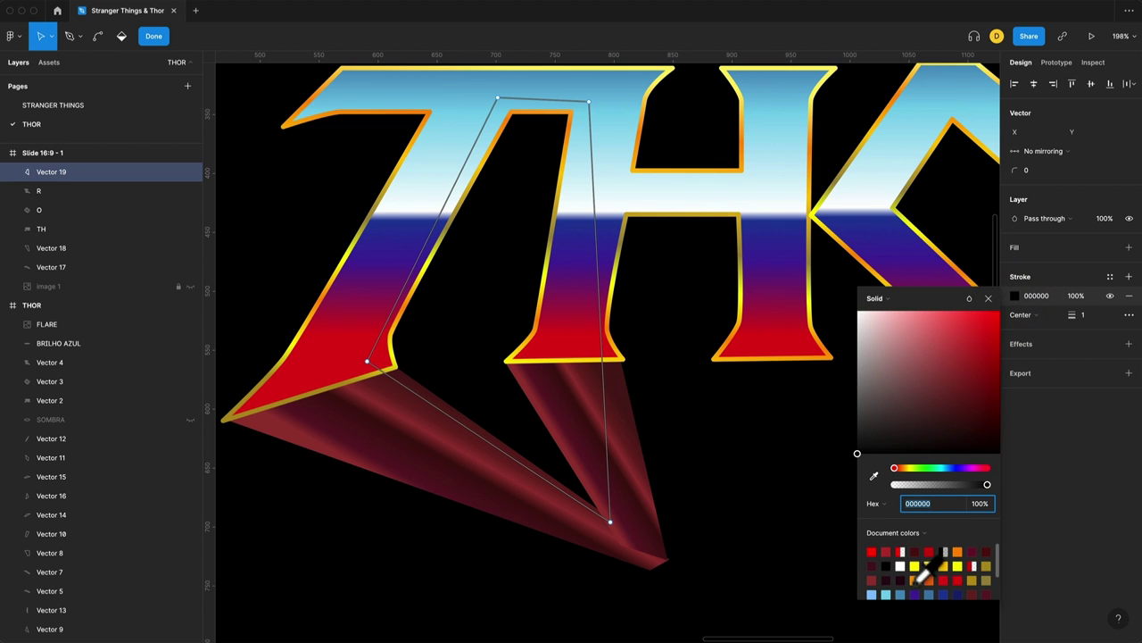
{"action": "scroll", "coordinate": [922, 574], "scroll_direction": "down", "scroll_amount": 2}
{"action": "left_click", "coordinate": [925, 468]}
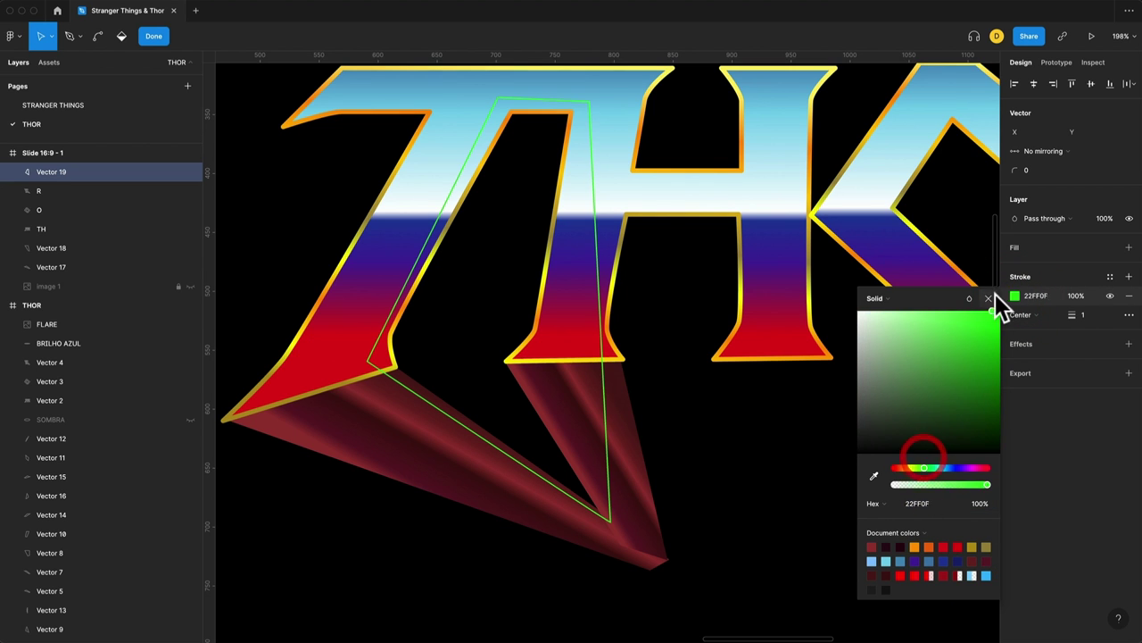
{"action": "left_click", "coordinate": [993, 297]}
{"action": "scroll", "coordinate": [783, 374], "scroll_direction": "up", "scroll_amount": 3}
{"action": "key", "text": "shift+x"}
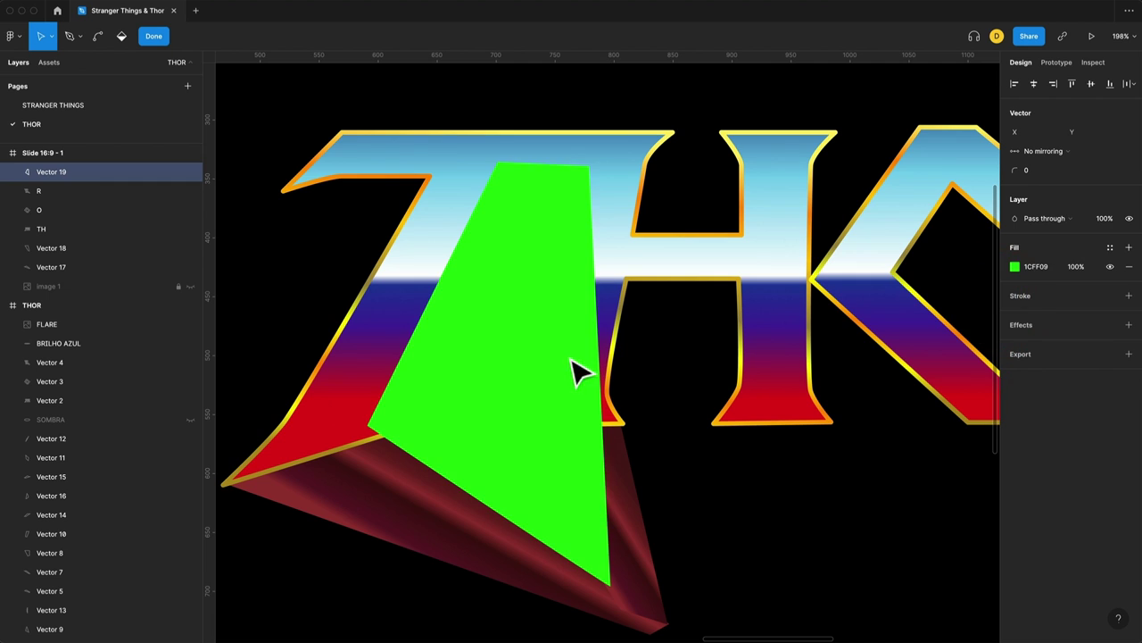
{"action": "left_click_drag", "start_coordinate": [59, 171], "coordinate": [53, 268]}
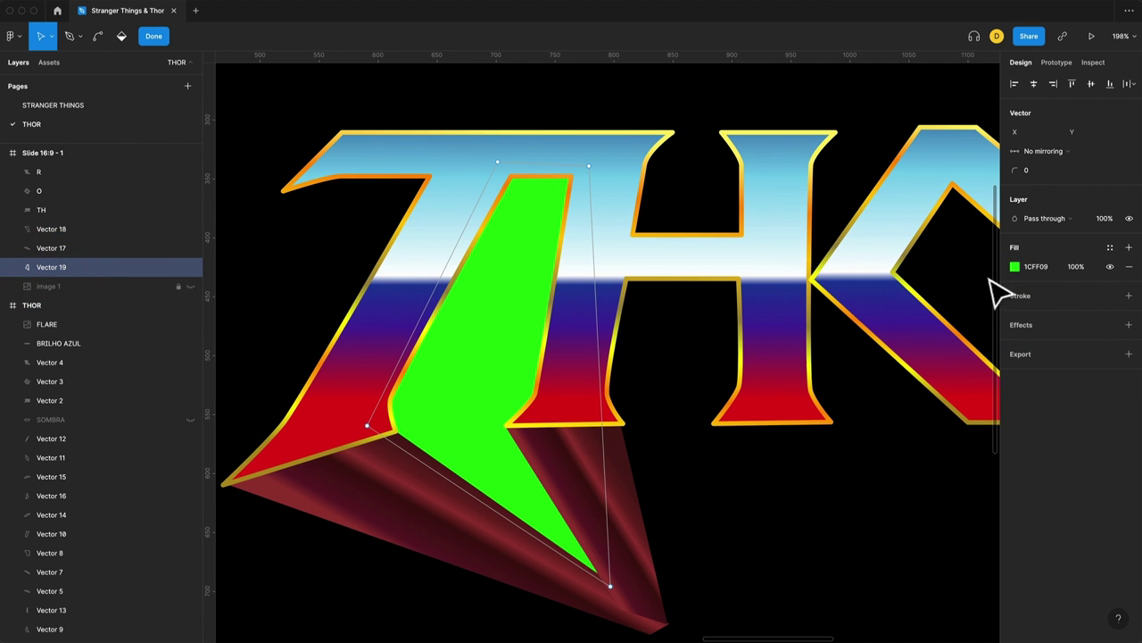
{"action": "left_click", "coordinate": [1014, 266]}
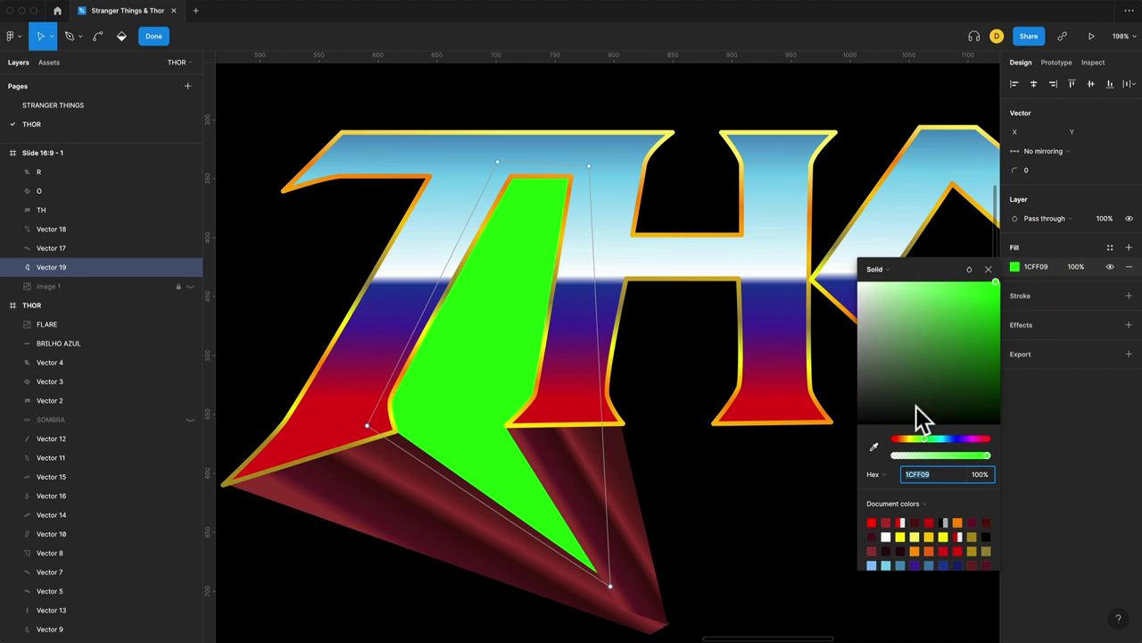
{"action": "left_click", "coordinate": [884, 270]}
Step: Change Vector 19's fill to a linear gradient with opaque dark red stops
{"action": "left_click", "coordinate": [887, 283]}
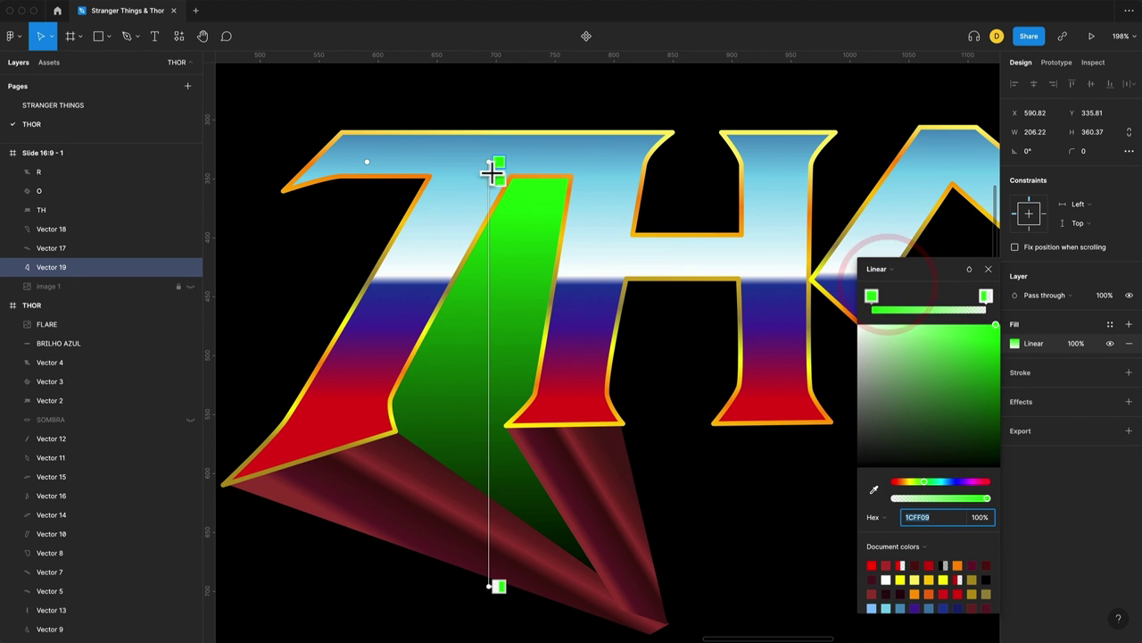
{"action": "left_click", "coordinate": [985, 295]}
{"action": "left_click", "coordinate": [961, 497]}
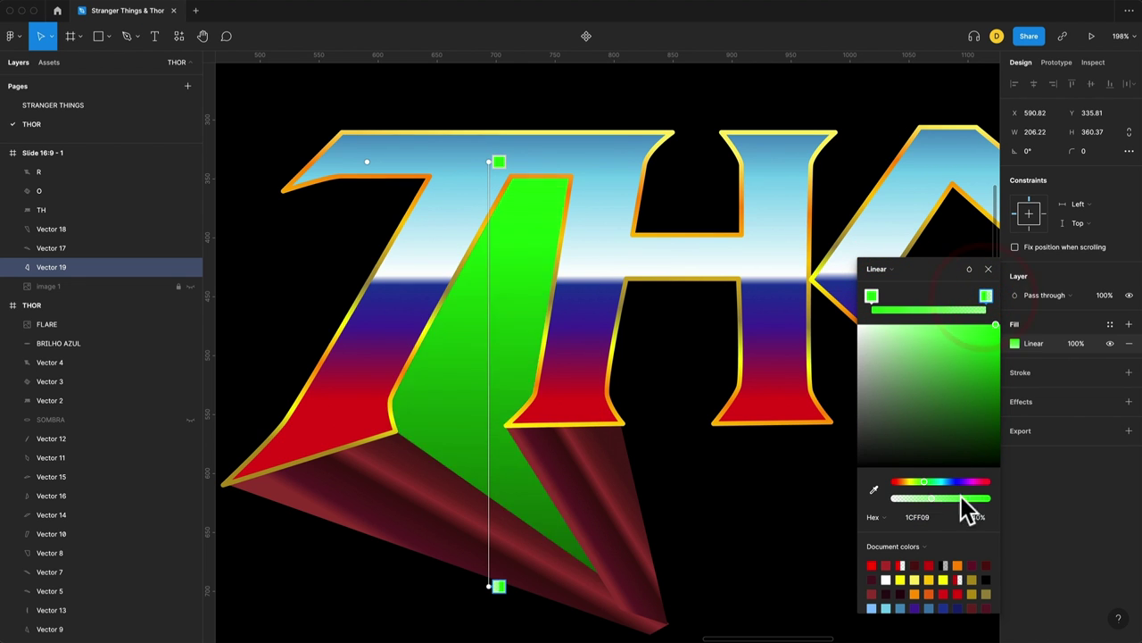
{"action": "left_click", "coordinate": [985, 565]}
{"action": "left_click", "coordinate": [986, 296]}
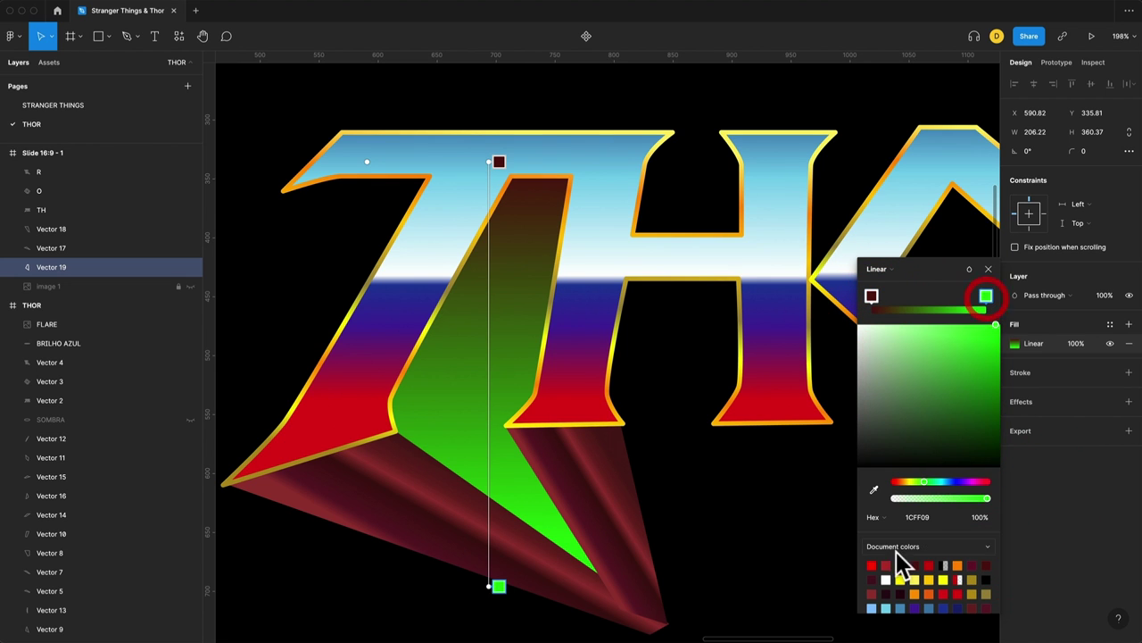
{"action": "left_click", "coordinate": [882, 580]}
Step: Reposition the gradient handles along the wedge and slightly darken the end colour
{"action": "left_click_drag", "start_coordinate": [494, 587], "coordinate": [572, 568]}
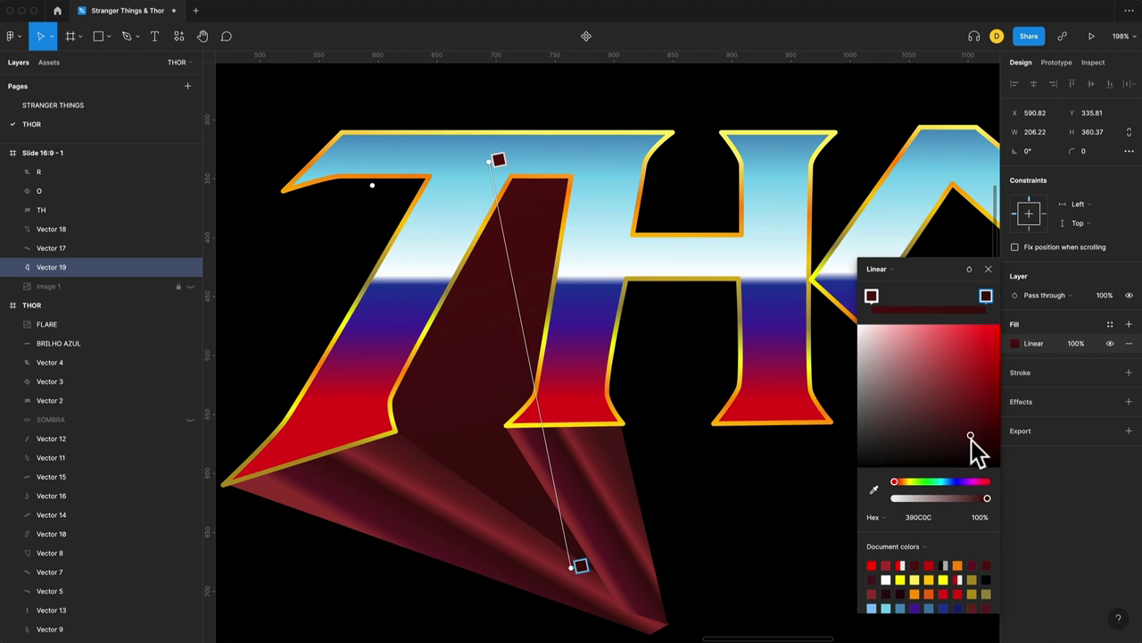
{"action": "left_click_drag", "start_coordinate": [497, 161], "coordinate": [497, 249]}
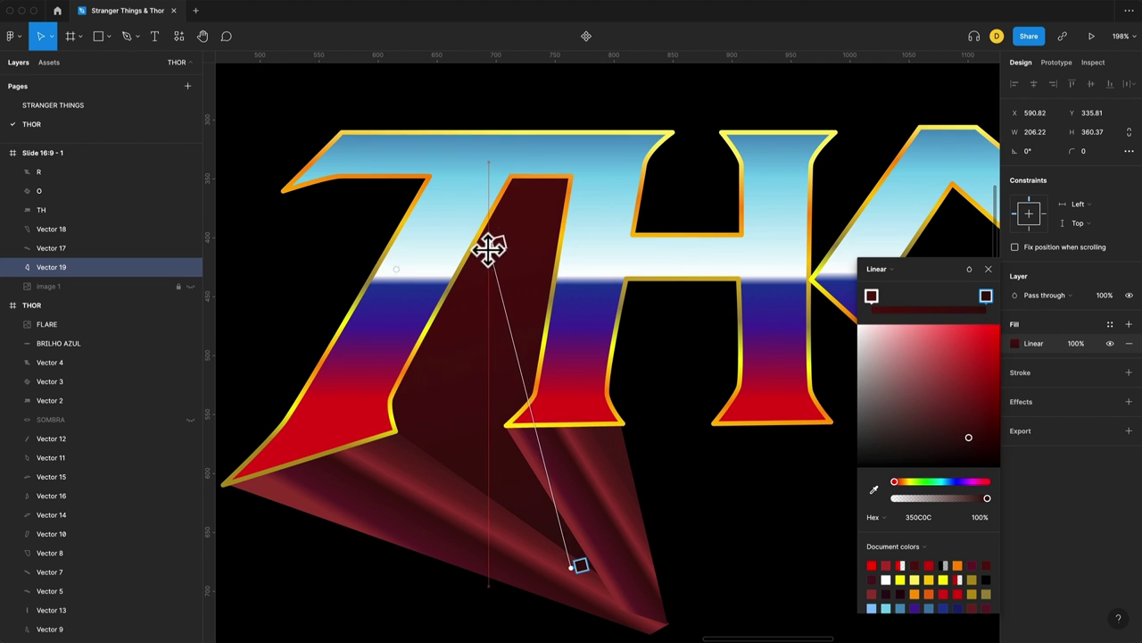
{"action": "left_click_drag", "start_coordinate": [576, 565], "coordinate": [588, 555]}
{"action": "left_click", "coordinate": [872, 296]}
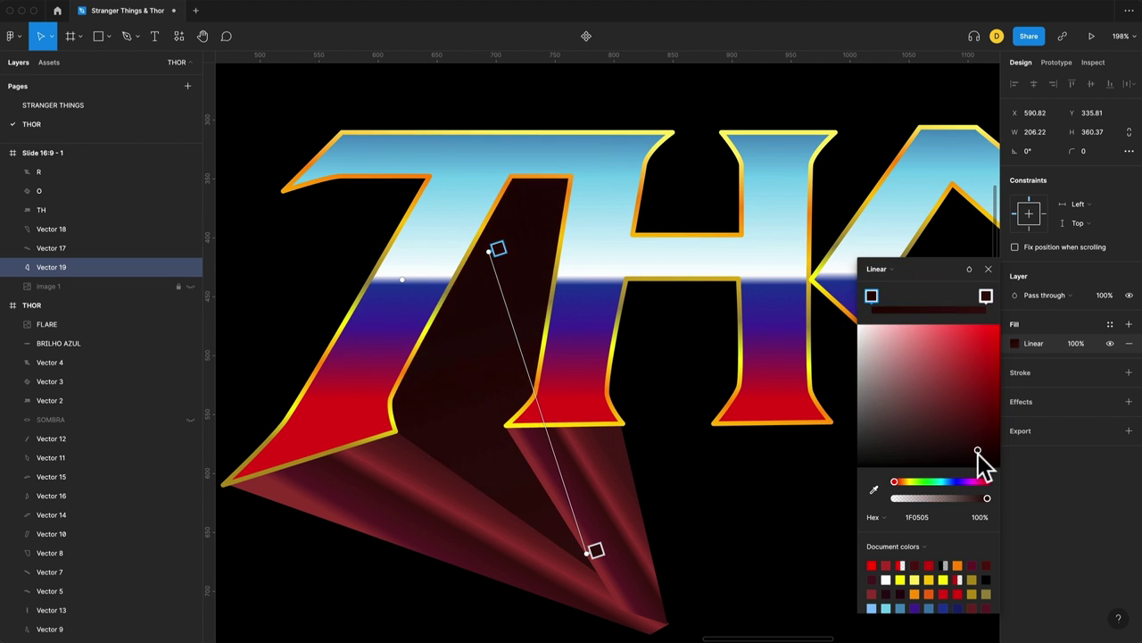
{"action": "left_click", "coordinate": [595, 551]}
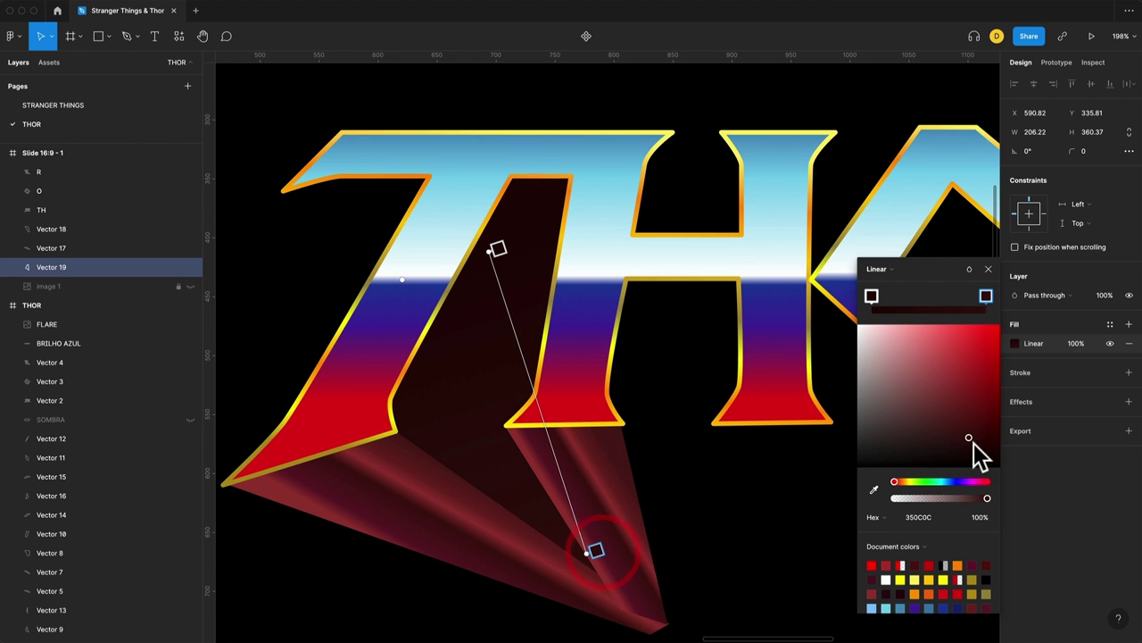
{"action": "left_click_drag", "start_coordinate": [987, 460], "coordinate": [985, 461]}
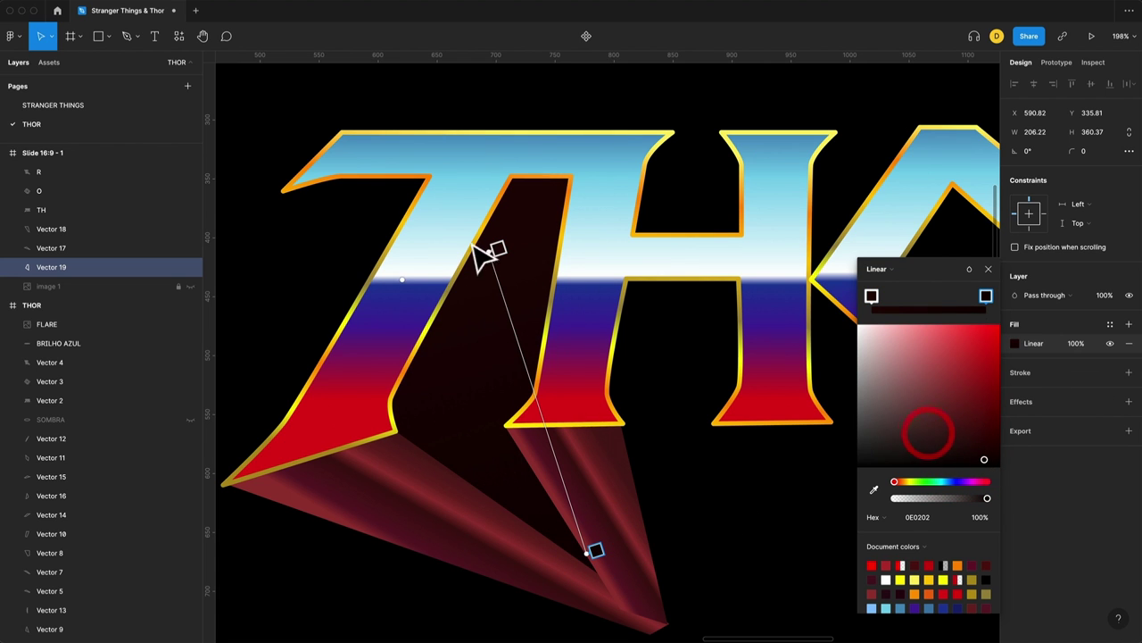
{"action": "left_click_drag", "start_coordinate": [489, 251], "coordinate": [440, 272]}
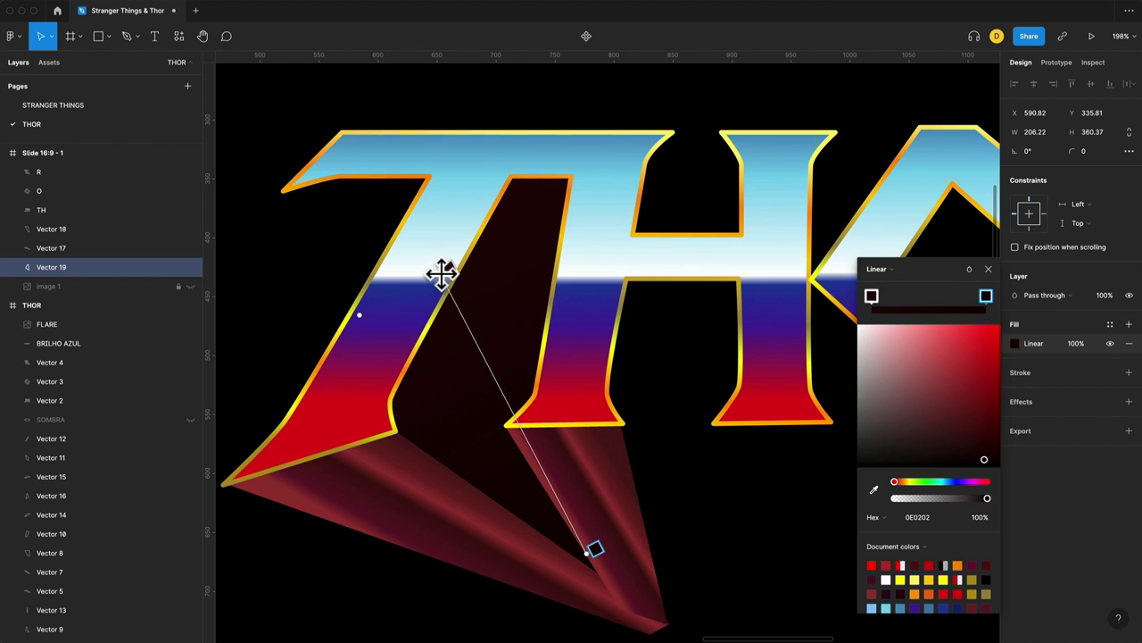
{"action": "left_click", "coordinate": [257, 237]}
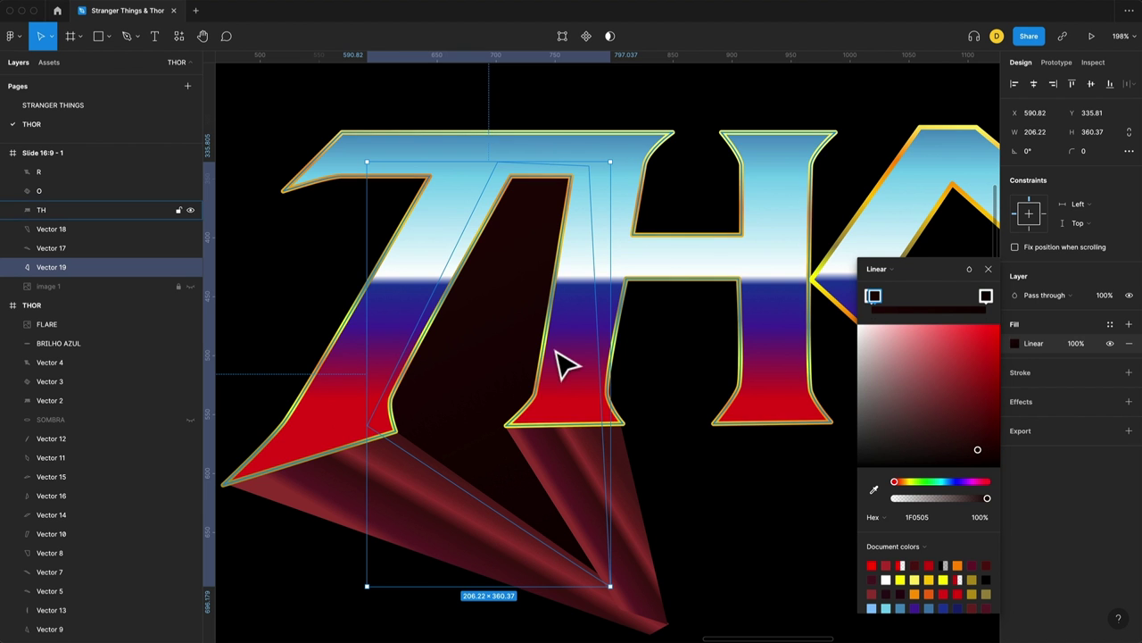
Step: Add a darker 300A0A middle stop to the gradient, then deselect
{"action": "left_click", "coordinate": [895, 295]}
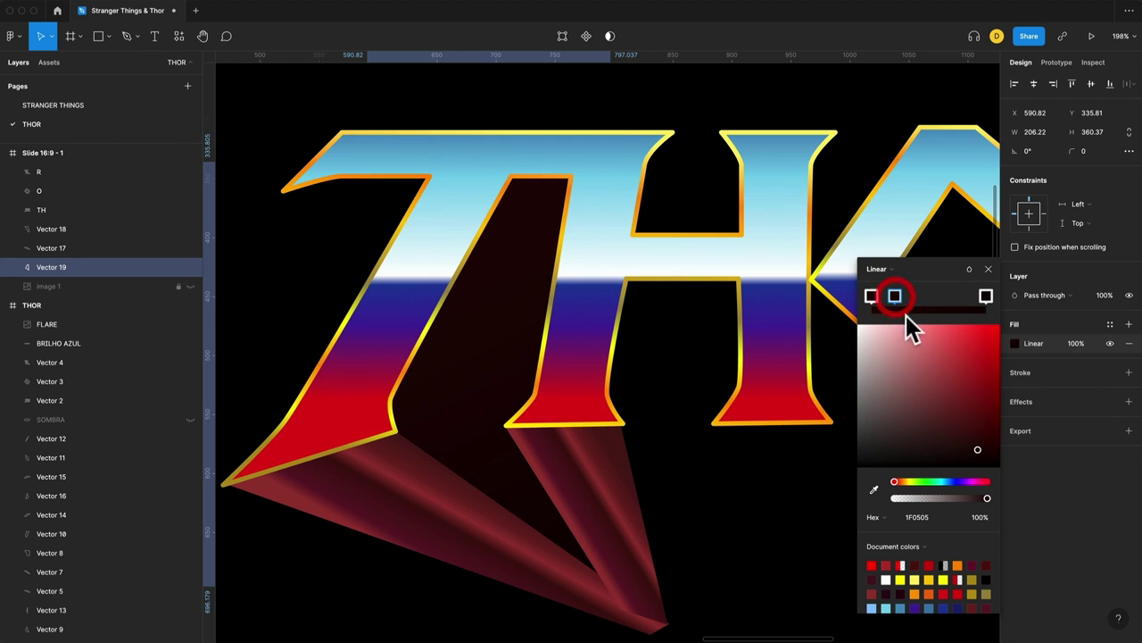
{"action": "left_click", "coordinate": [970, 438]}
{"action": "left_click", "coordinate": [971, 440]}
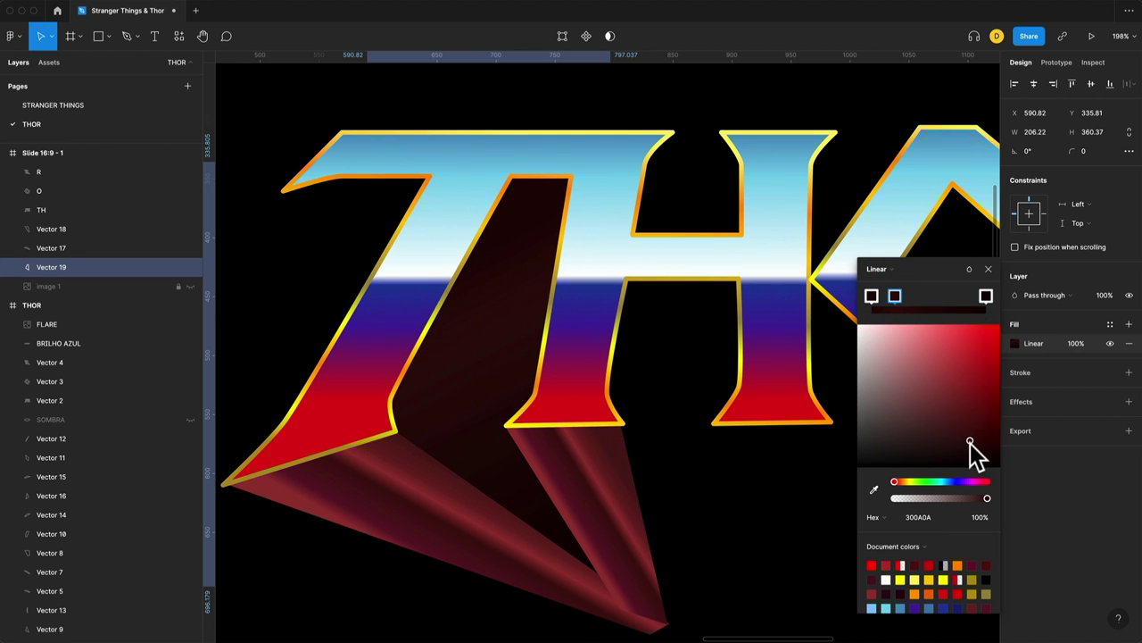
{"action": "left_click", "coordinate": [988, 269]}
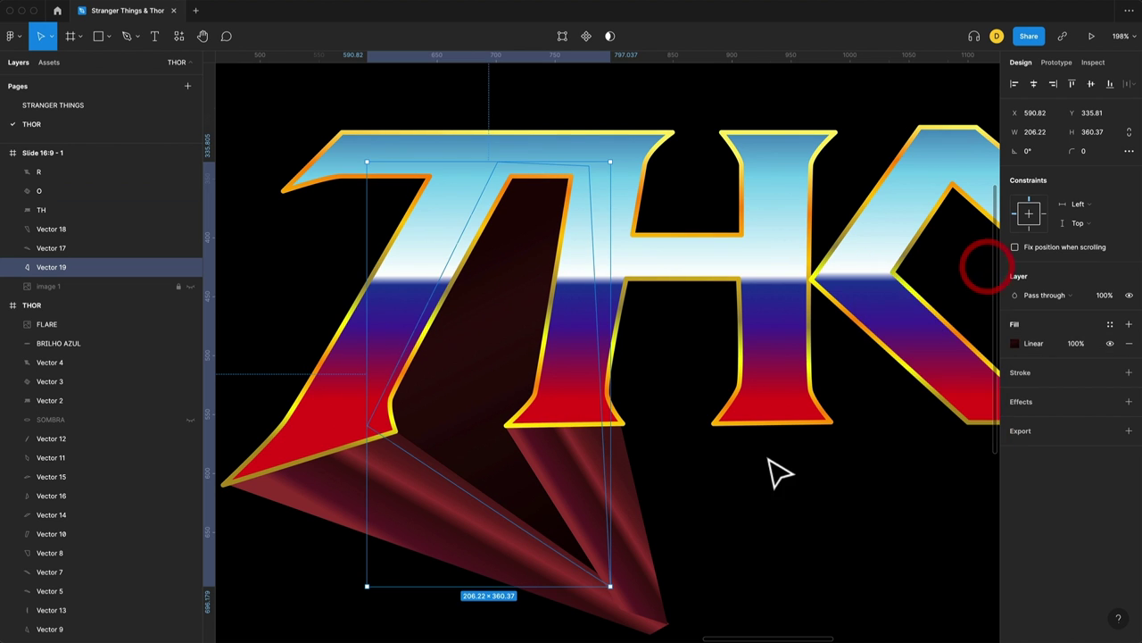
{"action": "left_click", "coordinate": [764, 486]}
Step: Zoom out to the whole logo and select each shadow vector beneath the T and O
{"action": "scroll", "coordinate": [727, 512], "scroll_direction": "down", "scroll_amount": 2}
{"action": "scroll", "coordinate": [730, 512], "scroll_direction": "down", "scroll_amount": 2}
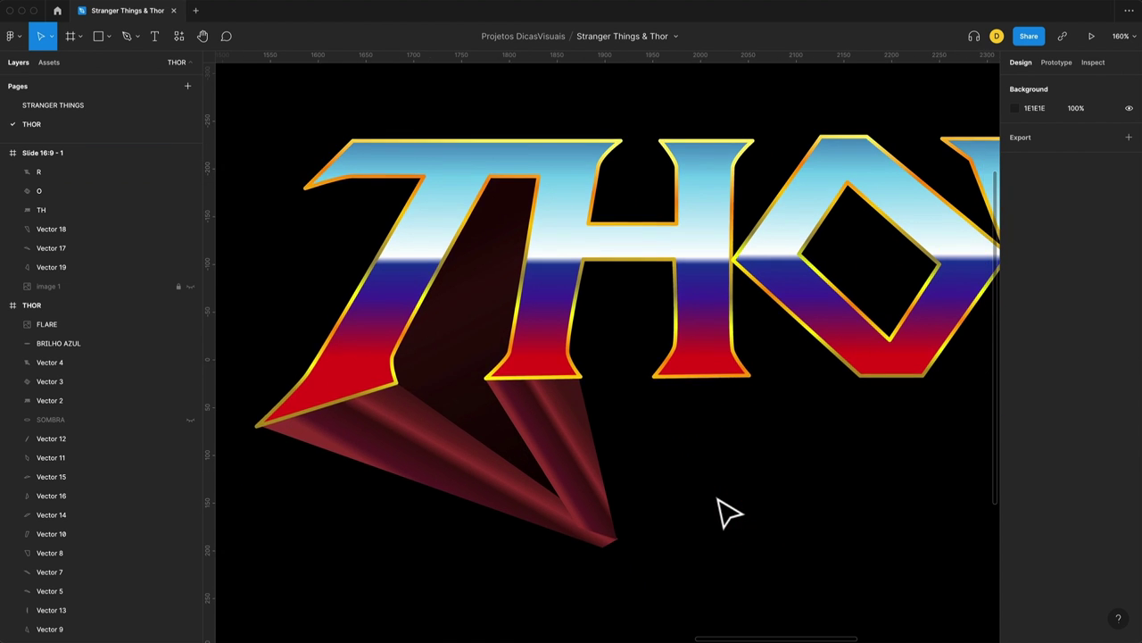
{"action": "scroll", "coordinate": [697, 473], "scroll_direction": "down", "scroll_amount": 2}
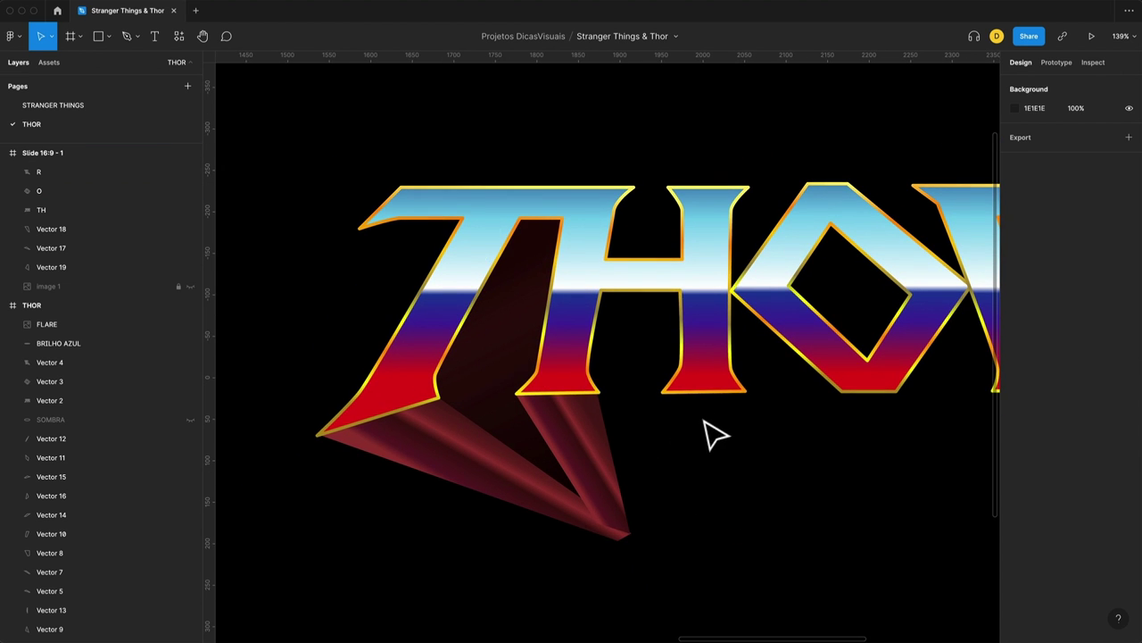
{"action": "scroll", "coordinate": [709, 428], "scroll_direction": "right", "scroll_amount": 3}
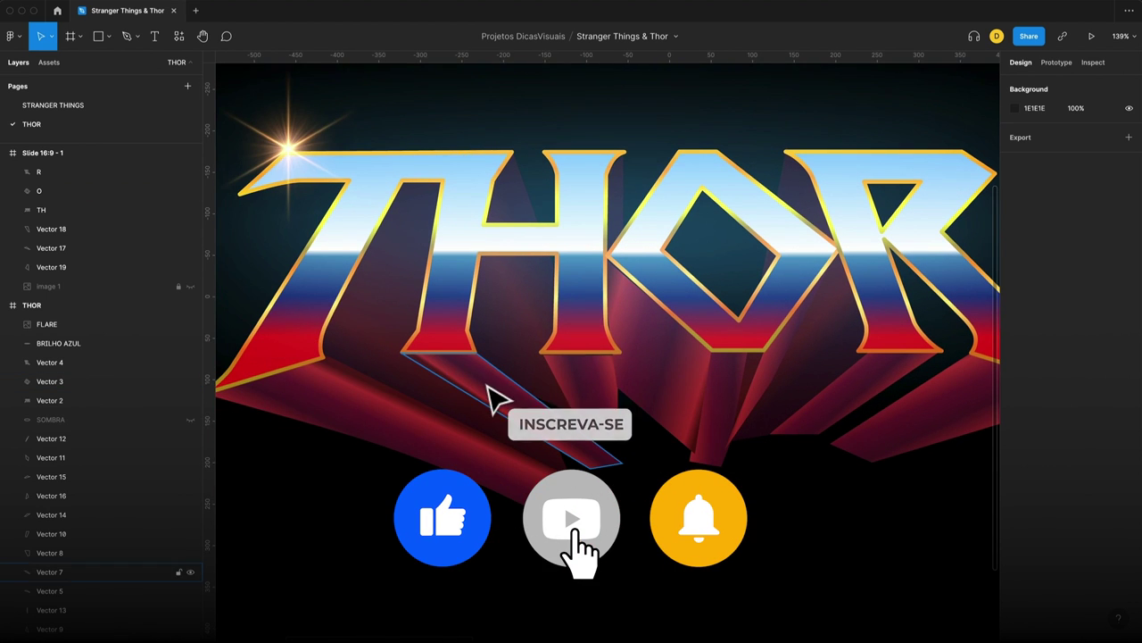
{"action": "left_click", "coordinate": [486, 383]}
{"action": "left_click", "coordinate": [577, 374]}
{"action": "left_click", "coordinate": [658, 421]}
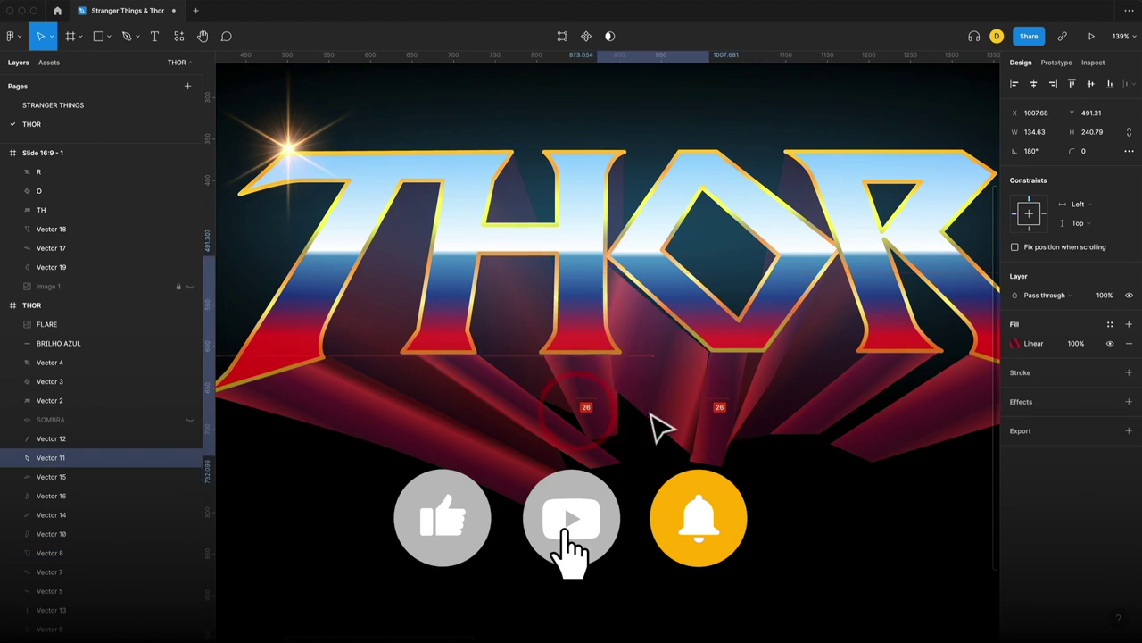
{"action": "left_click", "coordinate": [722, 404]}
{"action": "left_click", "coordinate": [774, 386]}
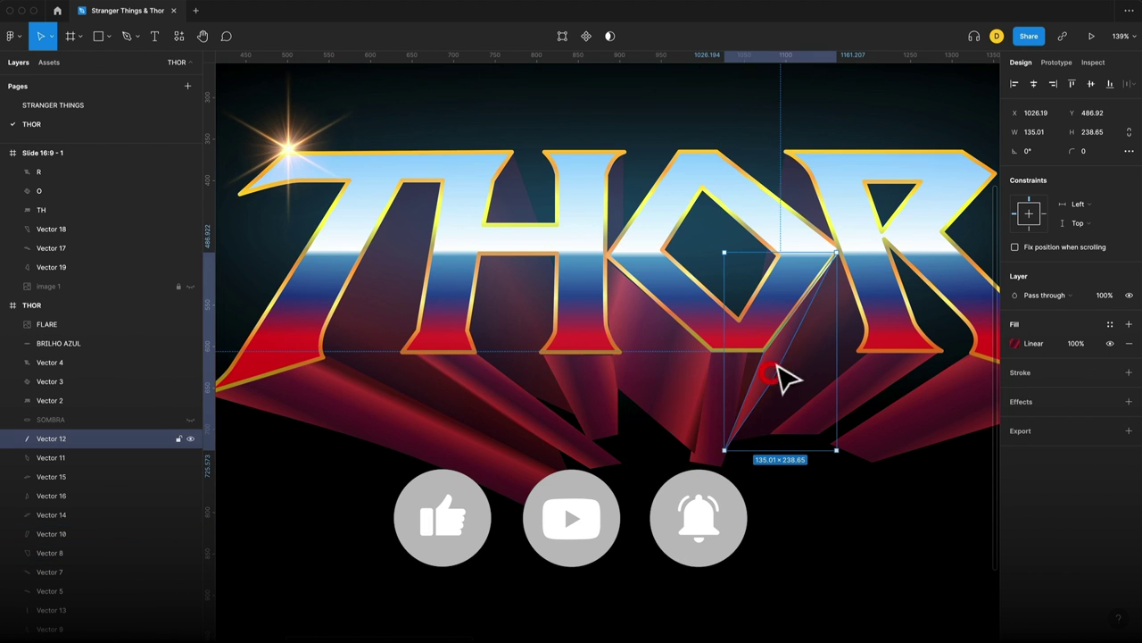
{"action": "left_click", "coordinate": [818, 356]}
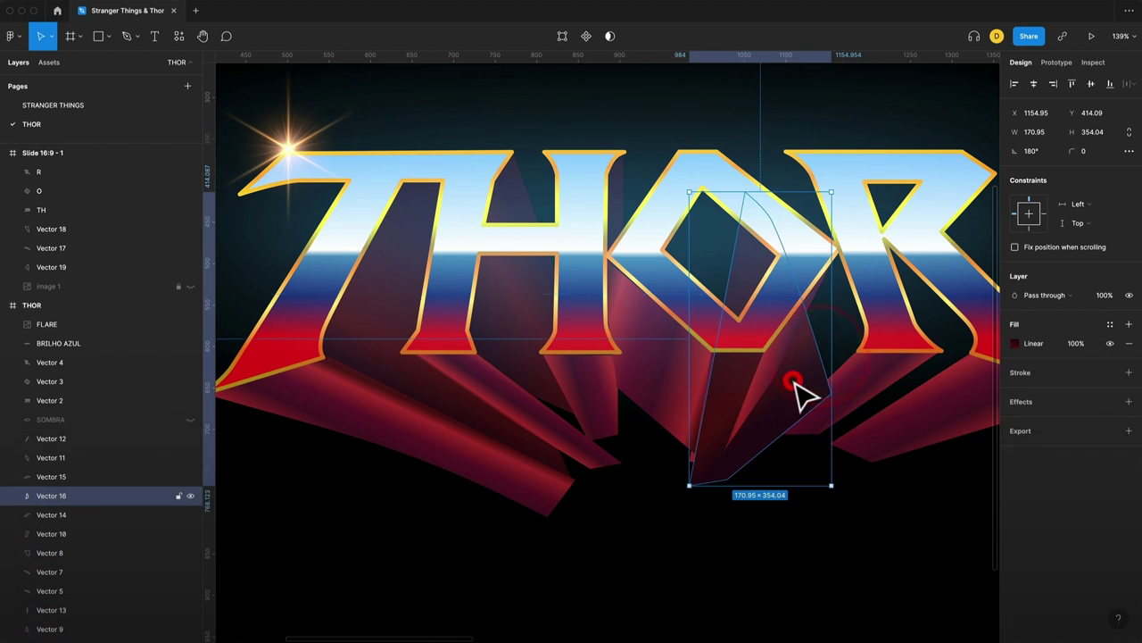
{"action": "scroll", "coordinate": [785, 380], "scroll_direction": "right", "scroll_amount": 10}
{"action": "scroll", "coordinate": [777, 377], "scroll_direction": "left", "scroll_amount": 10}
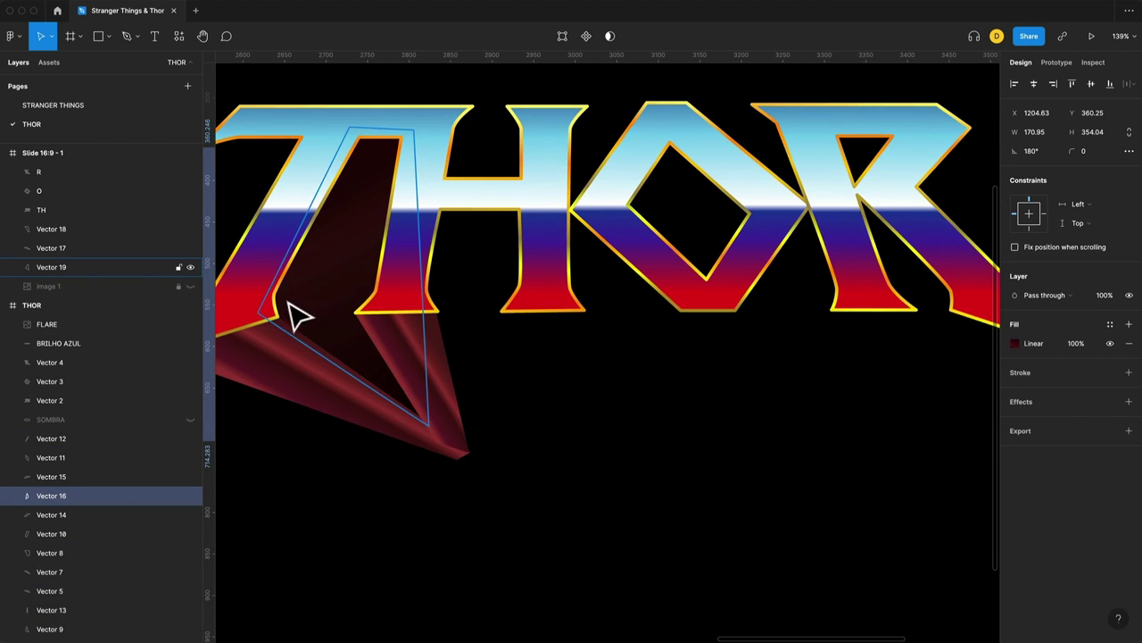
Step: Duplicate the T's shadow wedge, move the copy onto the O, and flip it horizontally
{"action": "left_click", "coordinate": [321, 276]}
{"action": "key", "text": "ctrl+d"}
{"action": "left_click_drag", "start_coordinate": [329, 289], "coordinate": [711, 290]}
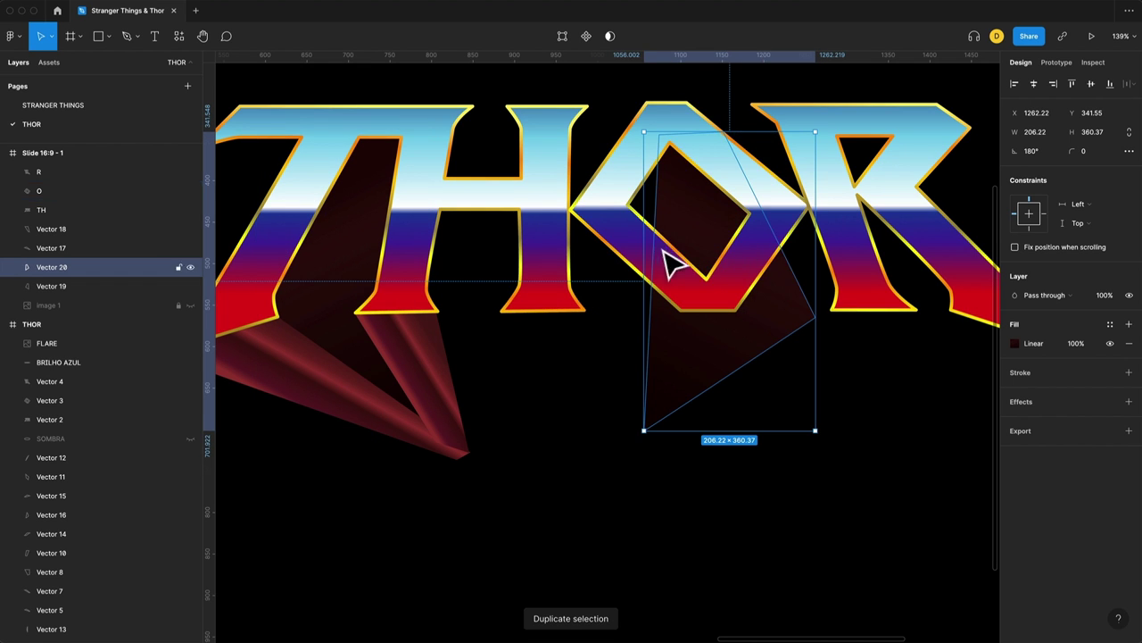
{"action": "key", "text": "shift+h"}
{"action": "mouse_move", "coordinate": [765, 339]}
{"action": "left_mouse_down"}
{"action": "mouse_move", "coordinate": [797, 333]}
{"action": "mouse_move", "coordinate": [781, 301]}
{"action": "left_mouse_up"}
Step: Pull the copy's top corner up-left so Vector 20 fits behind the O
{"action": "double_click", "coordinate": [750, 133]}
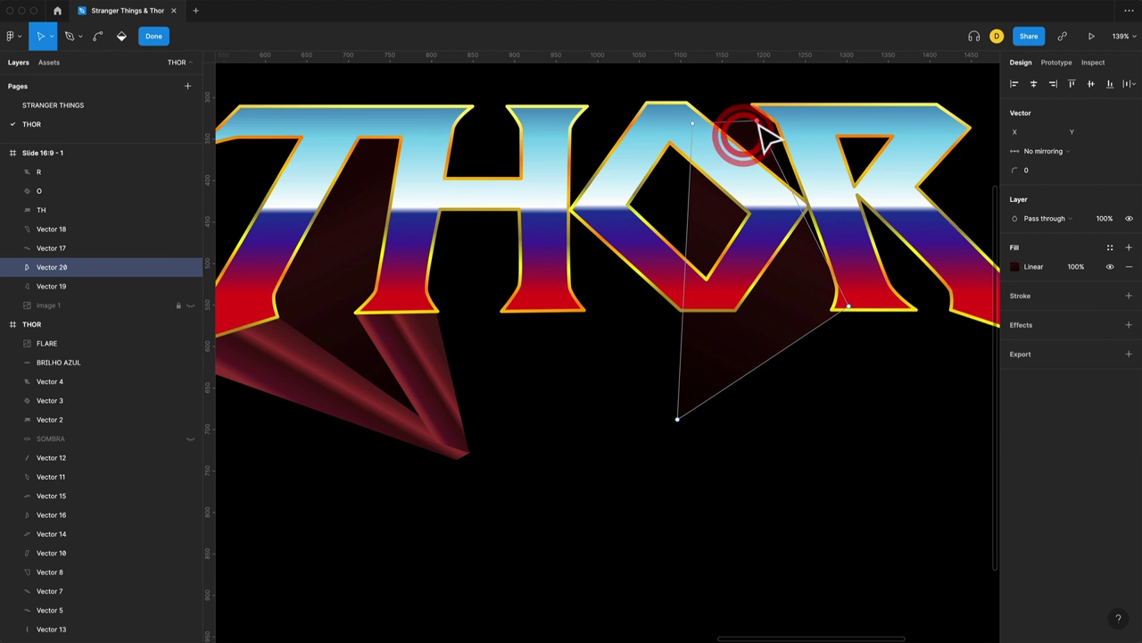
{"action": "left_click", "coordinate": [772, 121]}
{"action": "left_click_drag", "start_coordinate": [772, 122], "coordinate": [747, 105]}
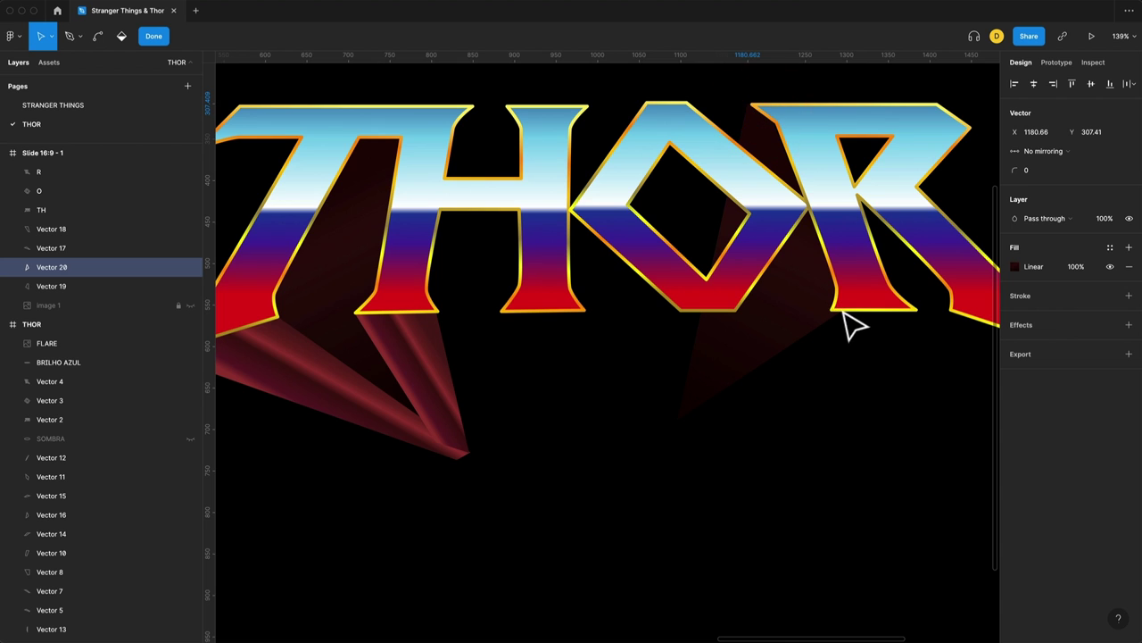
{"action": "left_click", "coordinate": [635, 461]}
{"action": "scroll", "coordinate": [636, 461], "scroll_direction": "down", "scroll_amount": 1}
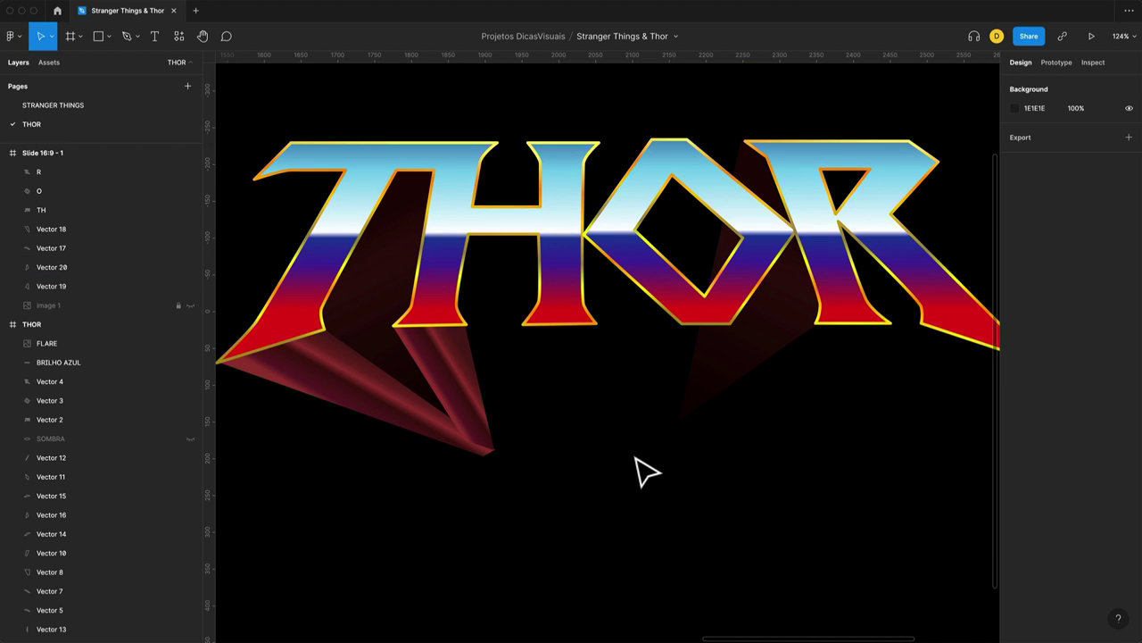
Step: Bring the flared THOR reference frame into view and inspect its shadow vector points
{"action": "scroll", "coordinate": [591, 379], "scroll_direction": "left", "scroll_amount": 5}
{"action": "scroll", "coordinate": [591, 381], "scroll_direction": "left", "scroll_amount": 5}
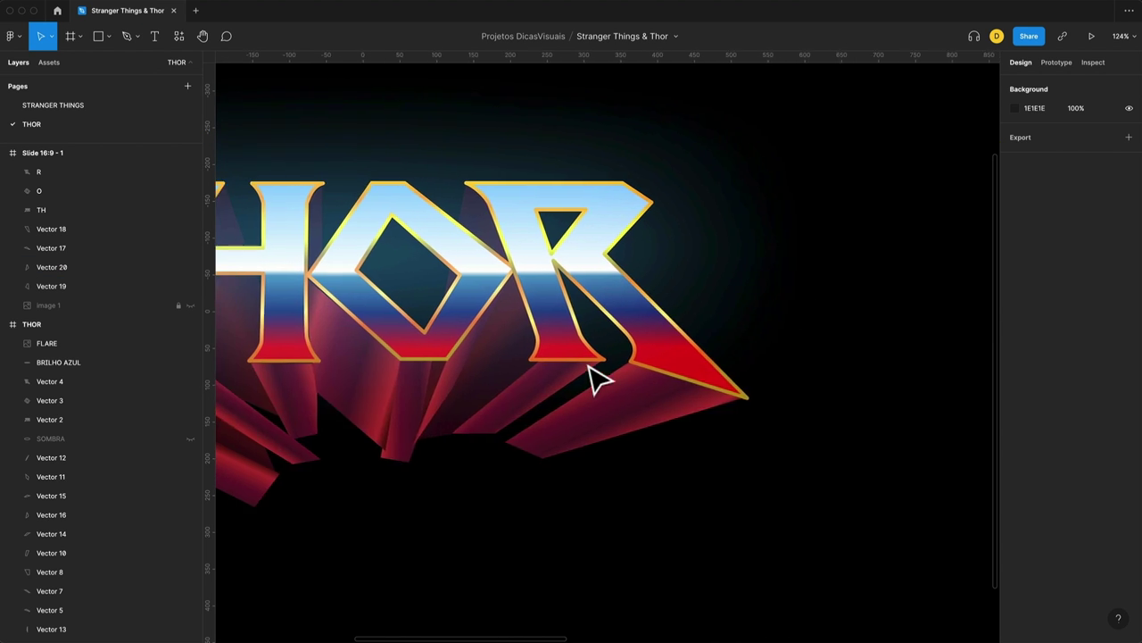
{"action": "scroll", "coordinate": [594, 380], "scroll_direction": "left", "scroll_amount": 3}
{"action": "scroll", "coordinate": [601, 408], "scroll_direction": "left", "scroll_amount": 1}
{"action": "scroll", "coordinate": [709, 423], "scroll_direction": "right", "scroll_amount": 3}
{"action": "double_click", "coordinate": [520, 417]}
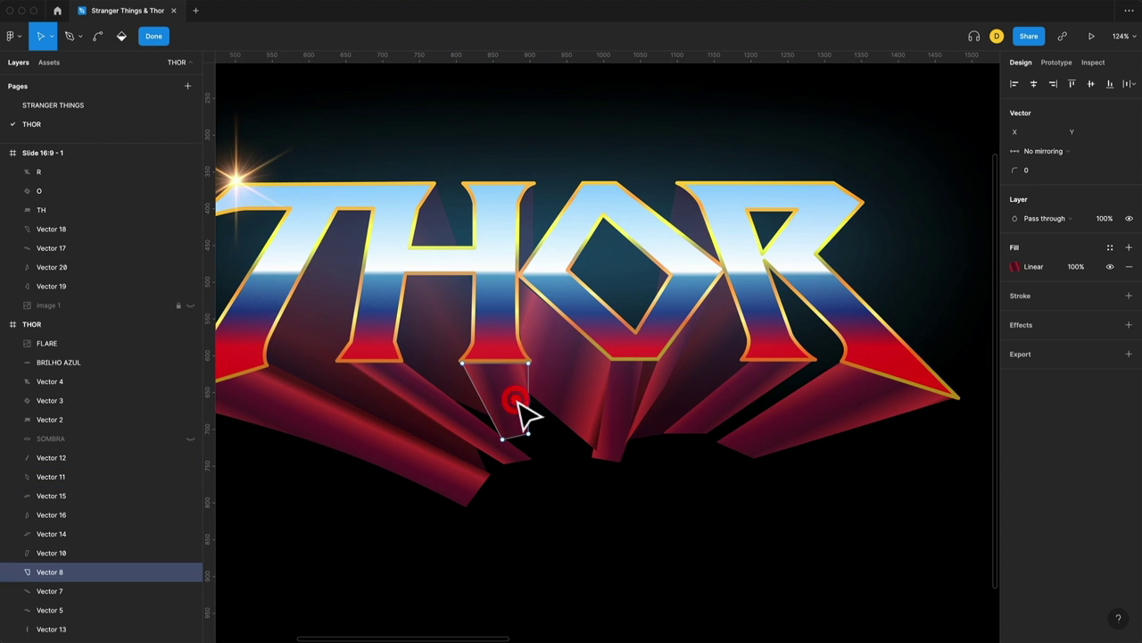
{"action": "left_click", "coordinate": [131, 540]}
{"action": "left_click", "coordinate": [128, 513]}
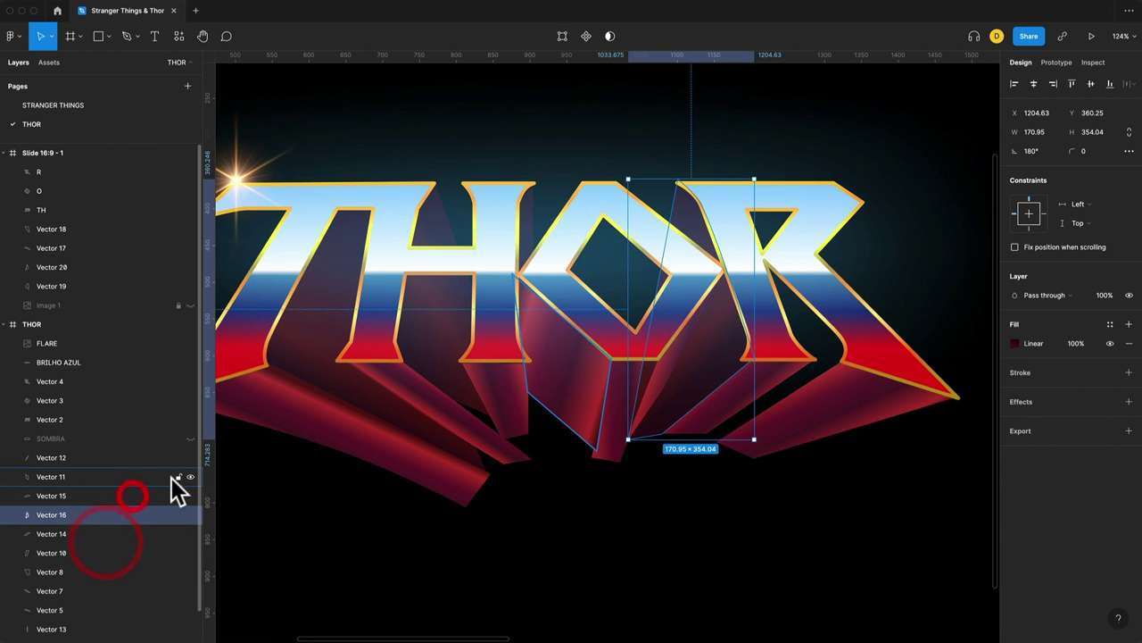
Step: Toggle visibility of the Vector 11–16 shadow layers to compare their effect
{"action": "left_click_drag", "start_coordinate": [192, 480], "coordinate": [193, 508]}
{"action": "left_click", "coordinate": [190, 532]}
{"action": "left_click", "coordinate": [189, 514]}
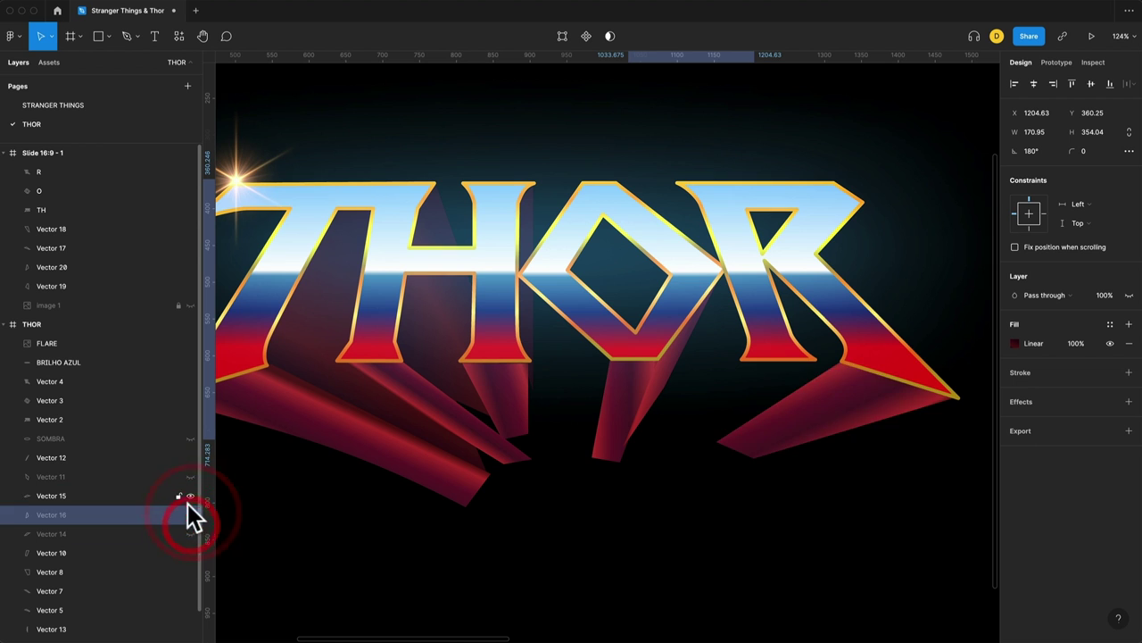
{"action": "left_click", "coordinate": [190, 479]}
{"action": "left_click", "coordinate": [189, 496]}
{"action": "left_click", "coordinate": [190, 514]}
{"action": "left_click", "coordinate": [189, 533]}
{"action": "left_click", "coordinate": [633, 529]}
Step: Preview the hidden SOMBRA shadow layer, then delete it
{"action": "left_click", "coordinate": [119, 438]}
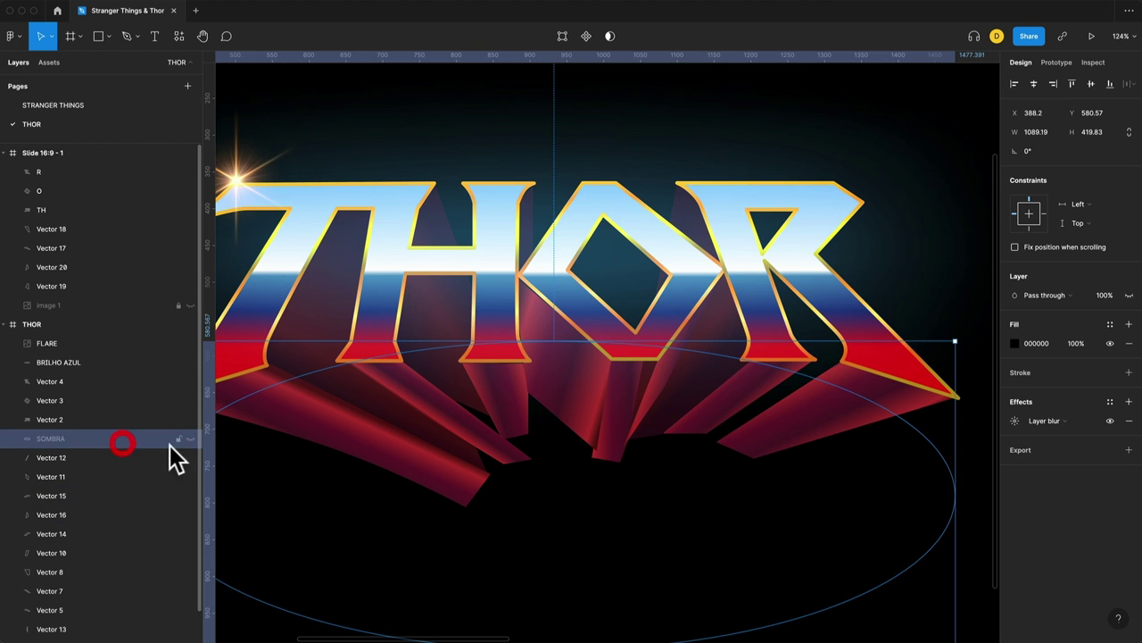
{"action": "left_click", "coordinate": [188, 438]}
{"action": "left_click", "coordinate": [188, 439]}
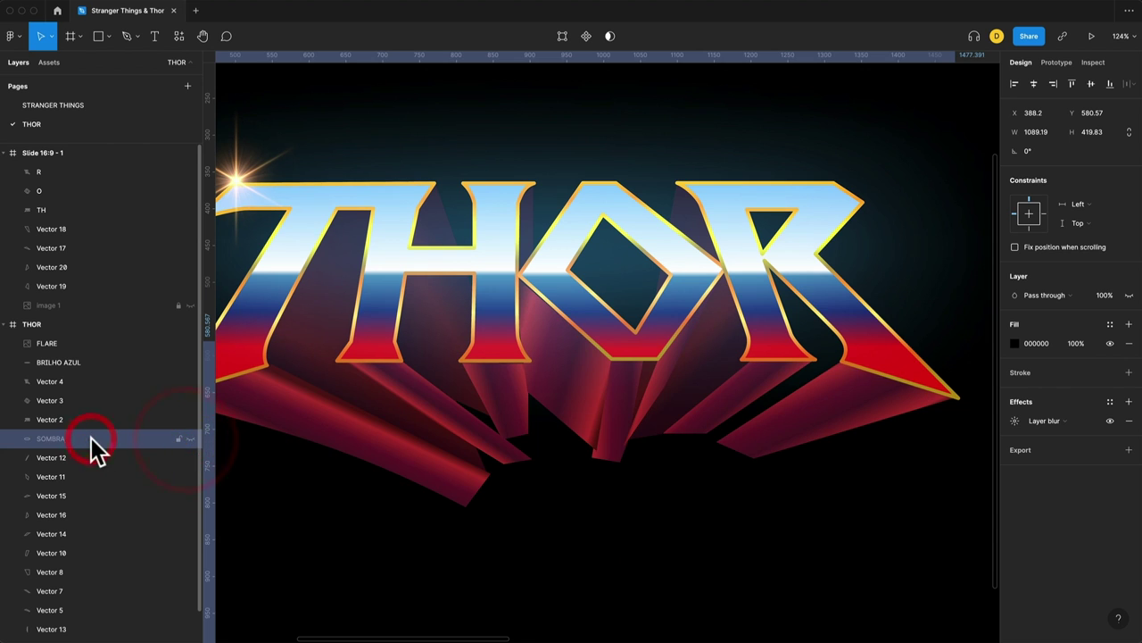
{"action": "key", "text": "Delete"}
{"action": "scroll", "coordinate": [548, 477], "scroll_direction": "down", "scroll_amount": 2}
Step: Draw a wide ellipse below the THOR letters, replacing a first discarded attempt
{"action": "left_click", "coordinate": [625, 521]}
{"action": "key", "text": "o"}
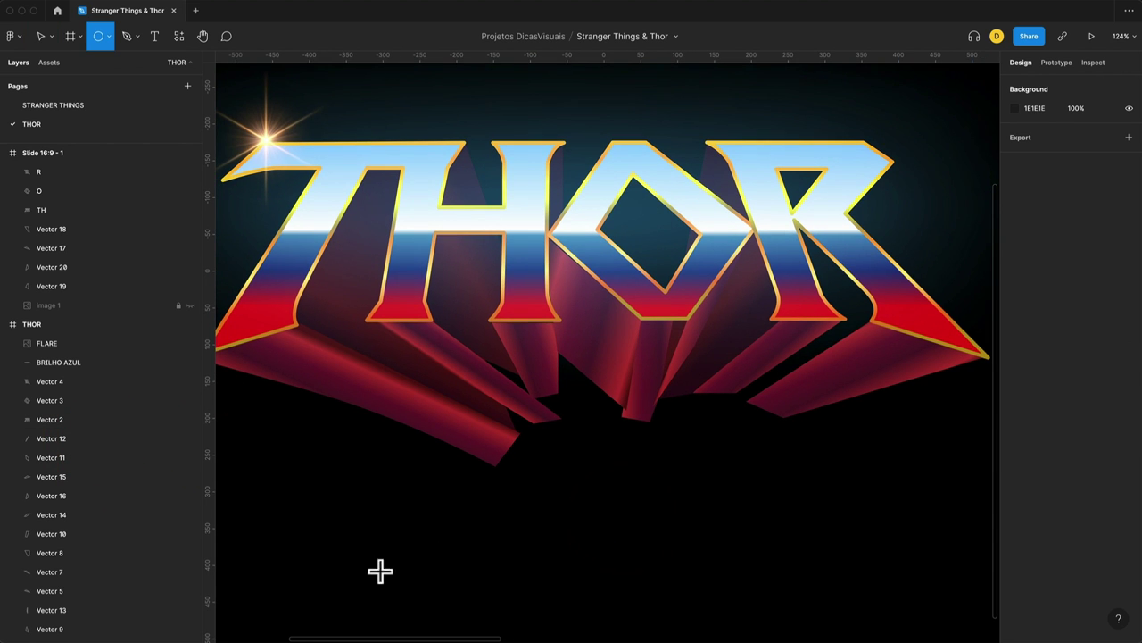
{"action": "left_click_drag", "start_coordinate": [375, 571], "coordinate": [895, 423]}
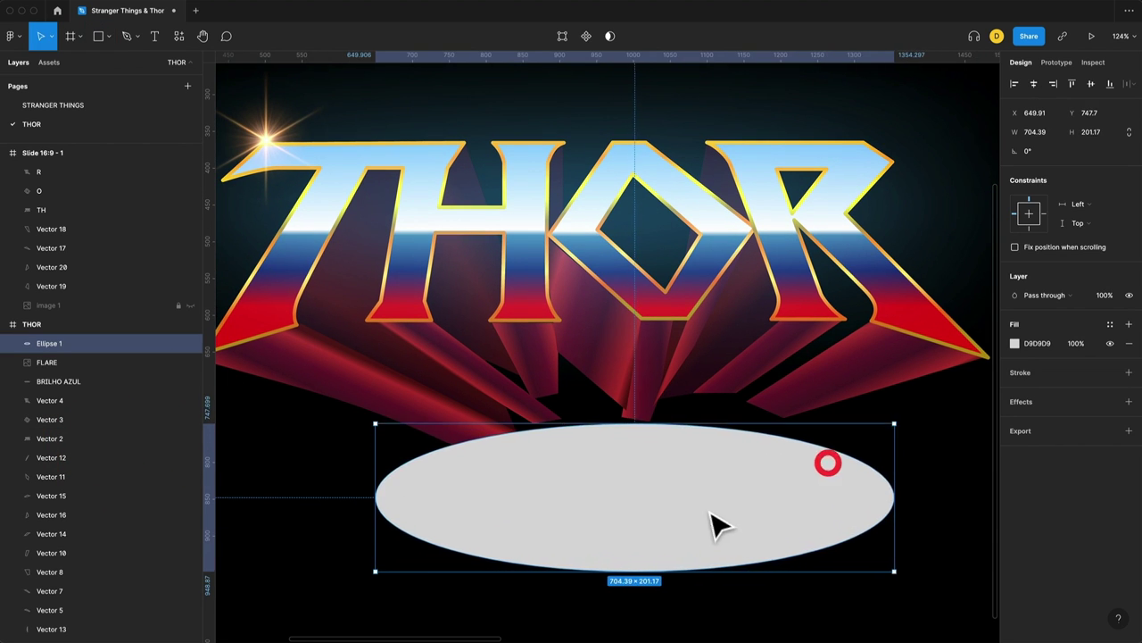
{"action": "key", "text": "Escape"}
{"action": "left_click", "coordinate": [668, 452]}
{"action": "key", "text": "Delete"}
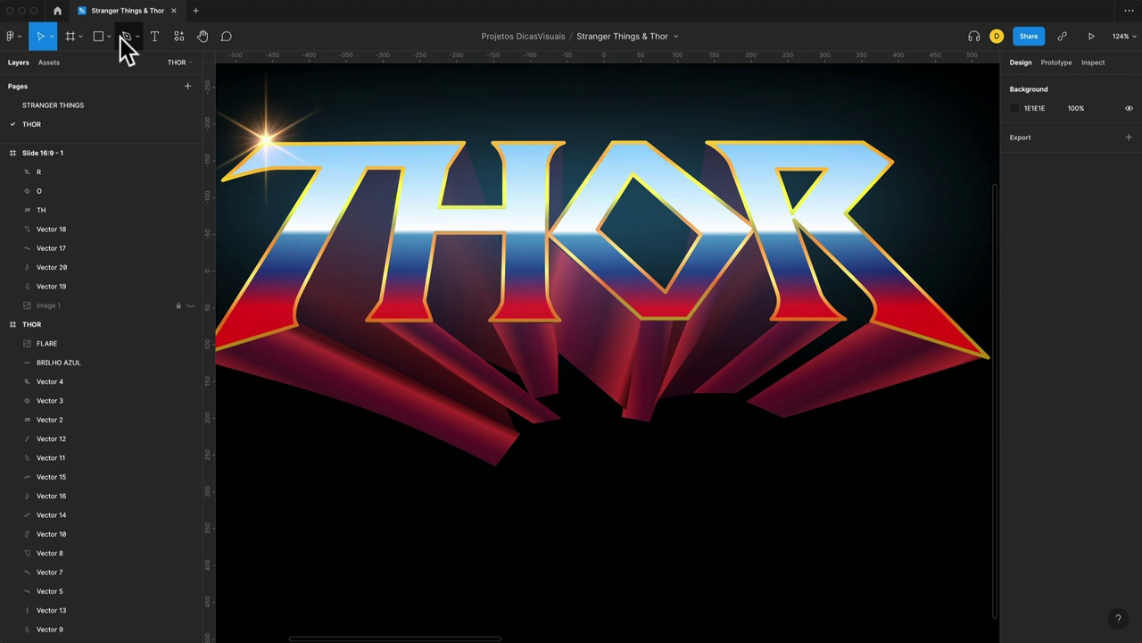
{"action": "left_click", "coordinate": [109, 36]}
{"action": "left_click", "coordinate": [114, 107]}
{"action": "mouse_move", "coordinate": [320, 551]}
{"action": "left_mouse_down"}
{"action": "mouse_move", "coordinate": [876, 369]}
{"action": "mouse_move", "coordinate": [856, 371]}
{"action": "left_mouse_up"}
{"action": "left_click_drag", "start_coordinate": [681, 446], "coordinate": [672, 446]}
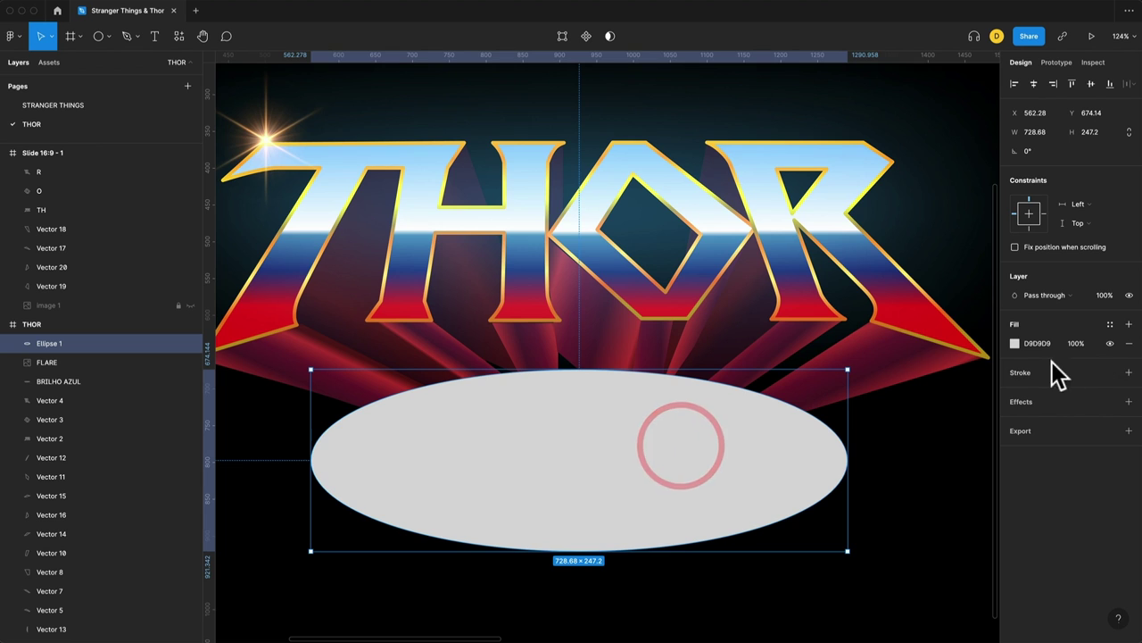
Step: Fill the ellipse black 000000 and give it a Layer blur of 70
{"action": "left_click", "coordinate": [1015, 343]}
{"action": "left_click_drag", "start_coordinate": [863, 496], "coordinate": [863, 494]}
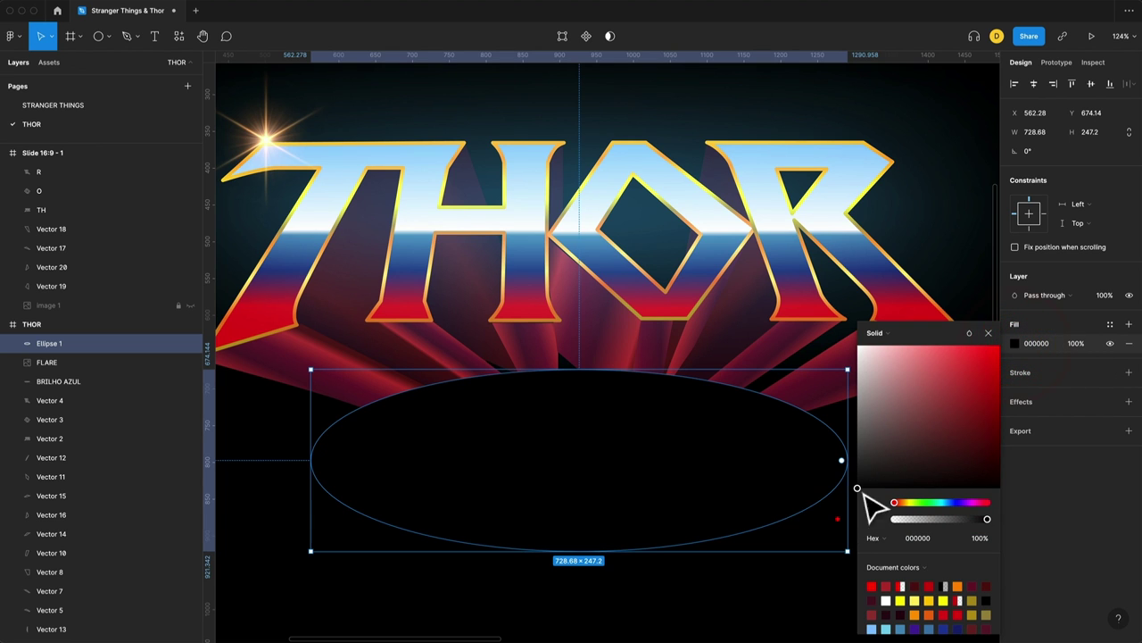
{"action": "left_click", "coordinate": [993, 332]}
{"action": "left_click", "coordinate": [1129, 401]}
{"action": "left_click", "coordinate": [1058, 420]}
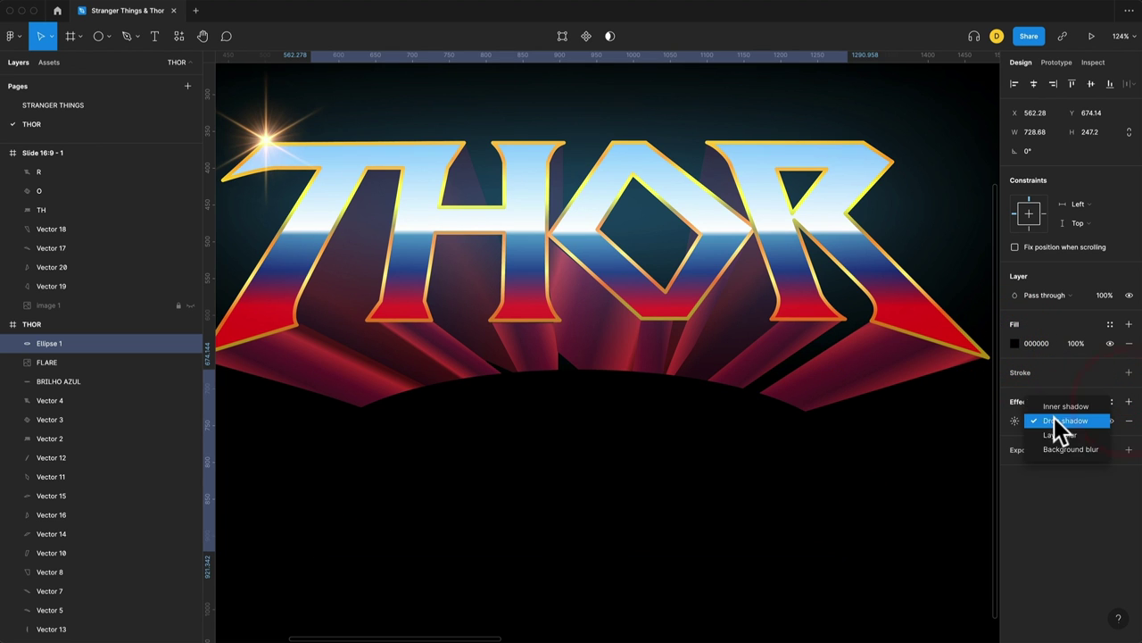
{"action": "left_click", "coordinate": [1060, 435]}
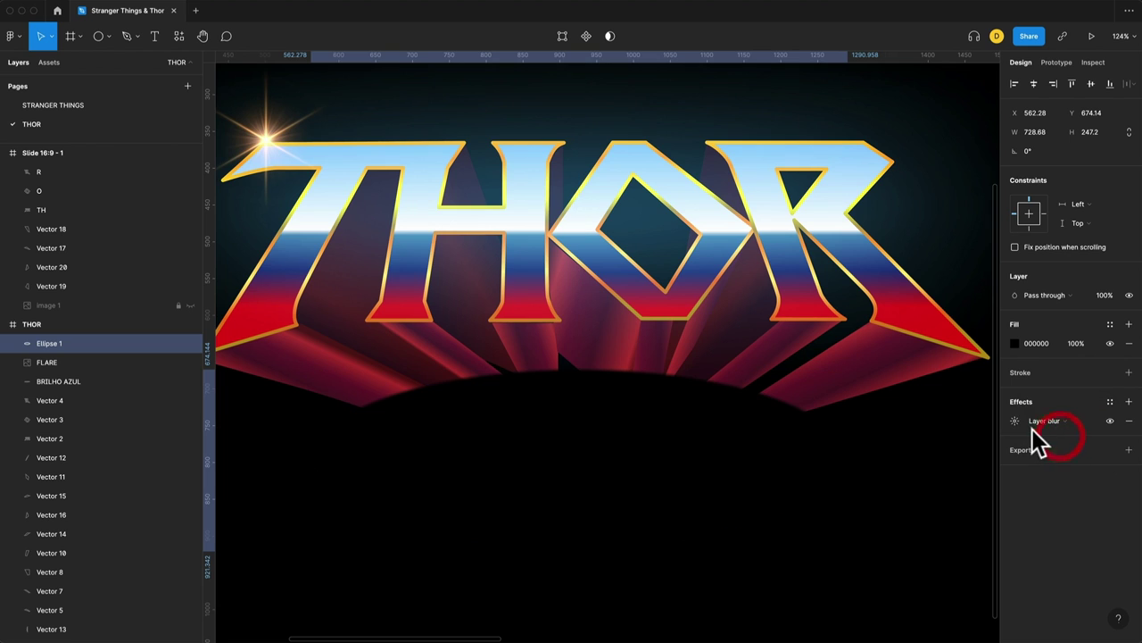
{"action": "left_click", "coordinate": [1014, 420]}
{"action": "type", "text": "200"}
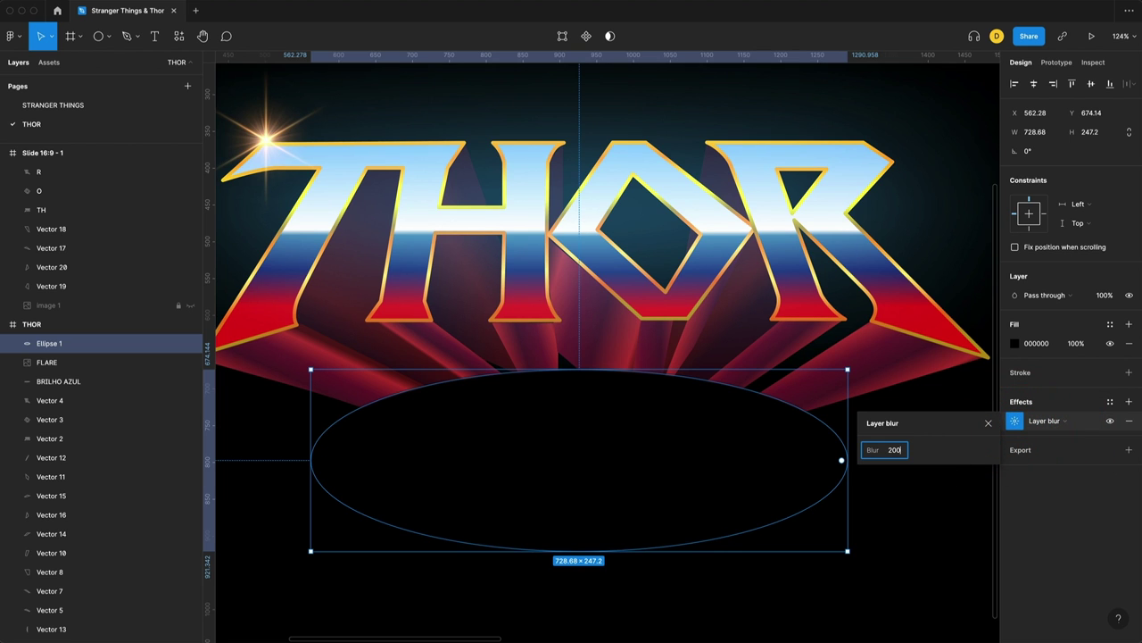
{"action": "key", "text": "Return"}
{"action": "type", "text": "1"}
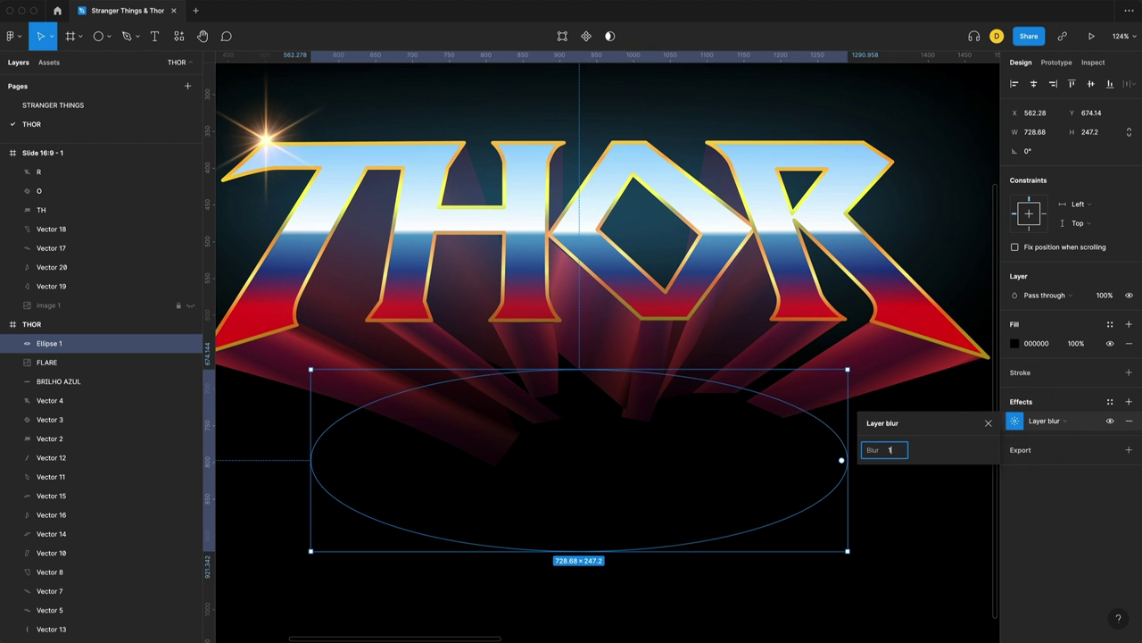
{"action": "type", "text": "0"}
{"action": "key", "text": "Return"}
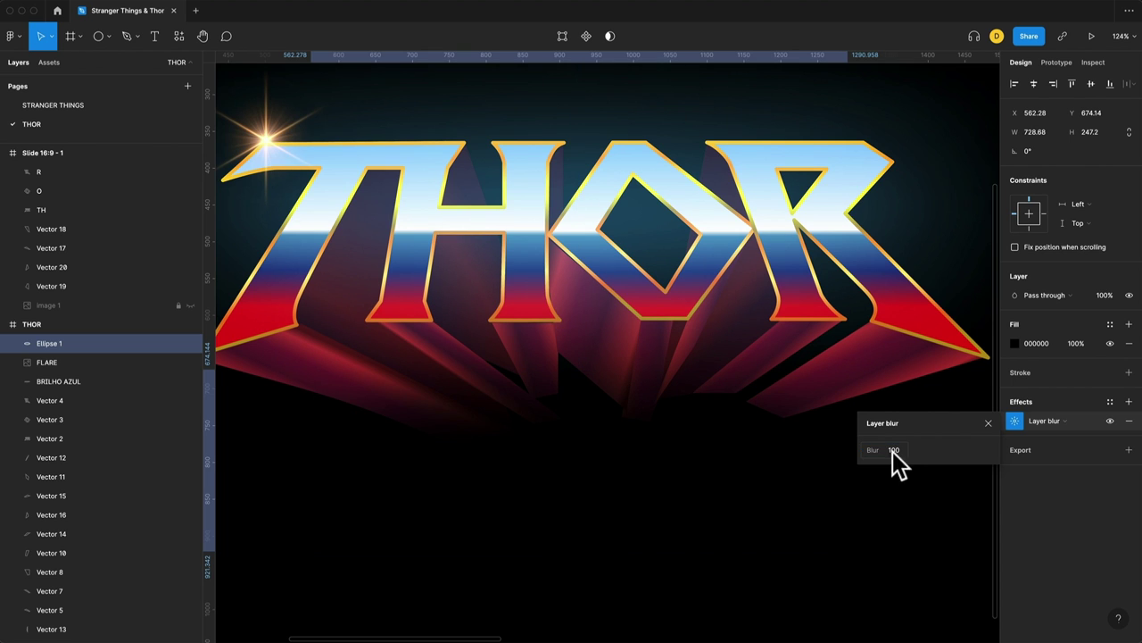
{"action": "type", "text": "70"}
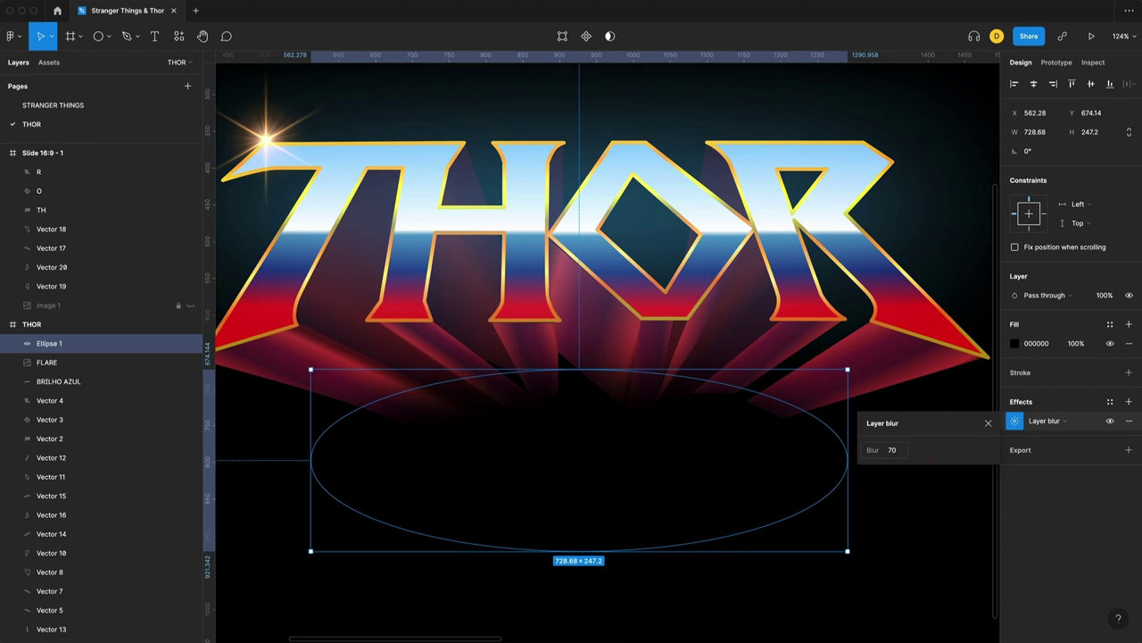
Step: Move the blurred ellipse up under the letters and rename the layer SOMBRA
{"action": "left_click_drag", "start_coordinate": [665, 455], "coordinate": [656, 424]}
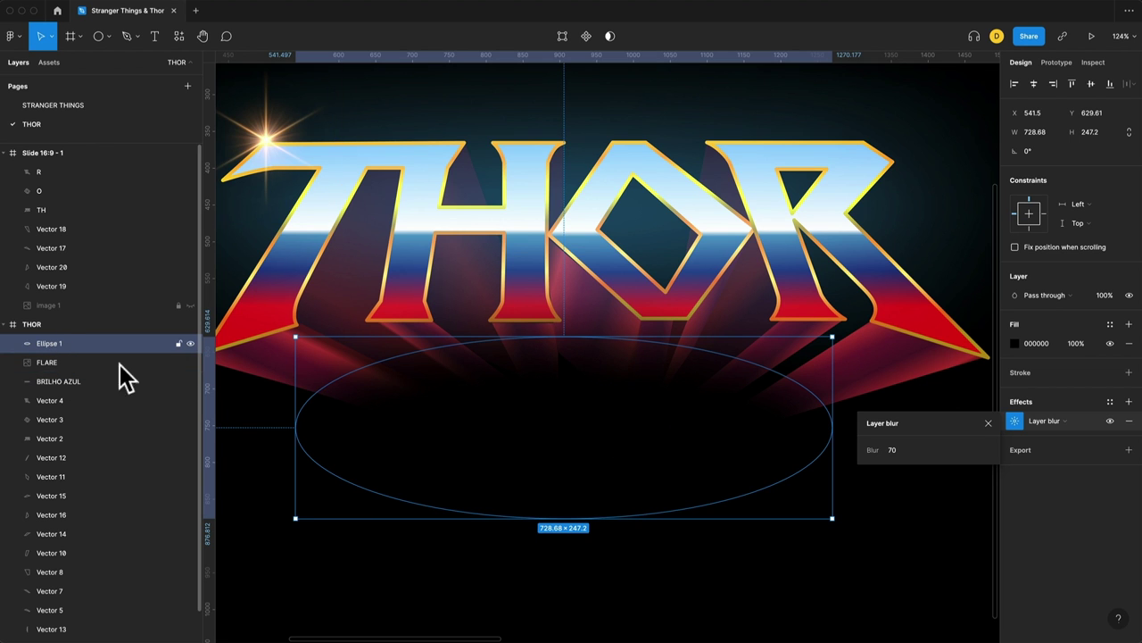
{"action": "left_click_drag", "start_coordinate": [460, 418], "coordinate": [455, 362]}
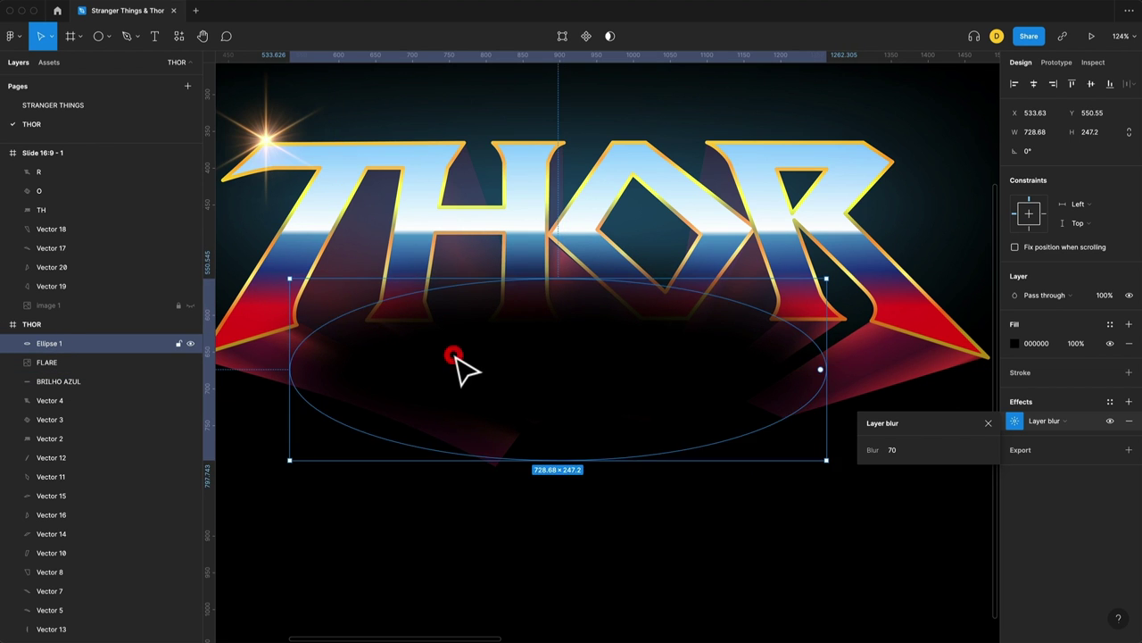
{"action": "left_click_drag", "start_coordinate": [456, 361], "coordinate": [476, 339]}
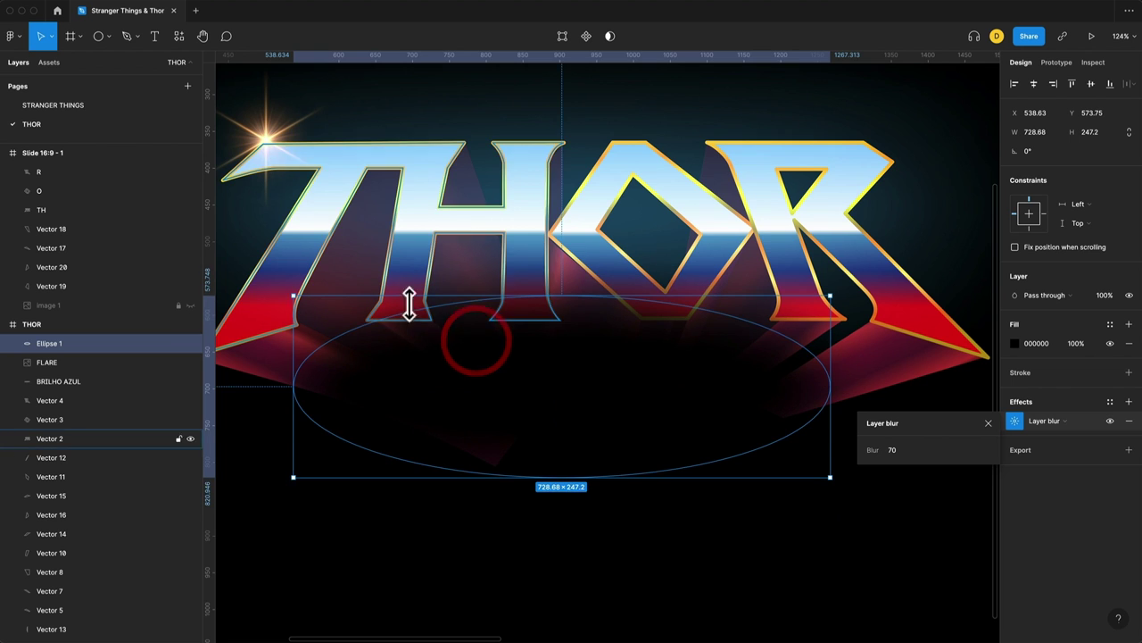
{"action": "key", "text": "ctrl+z"}
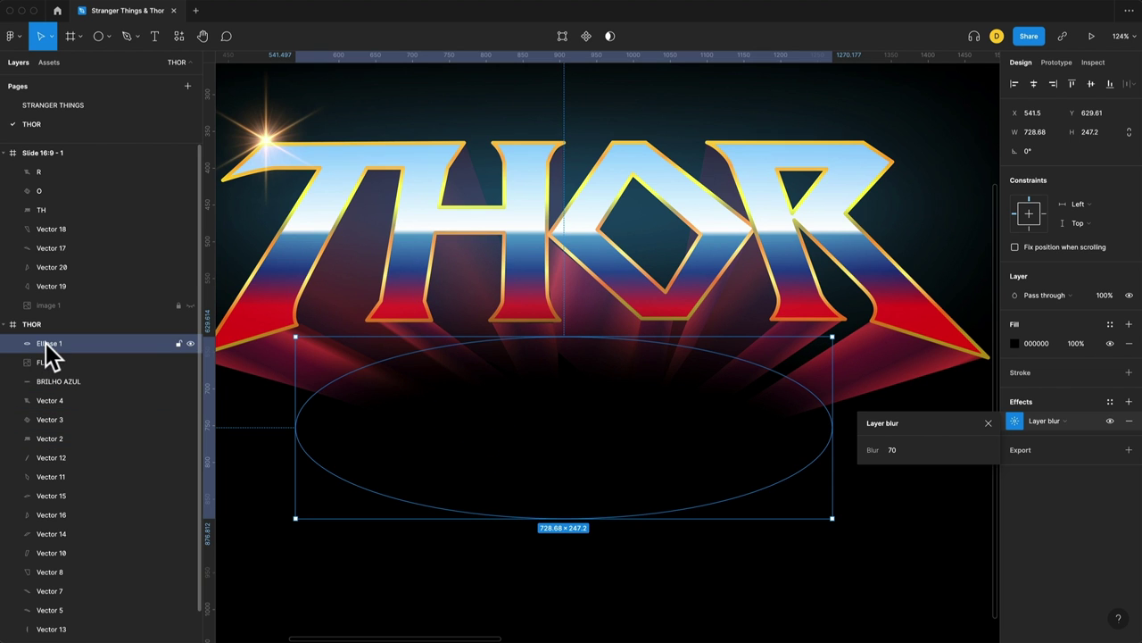
{"action": "left_click", "coordinate": [47, 347]}
{"action": "type", "text": "SOMBRA"}
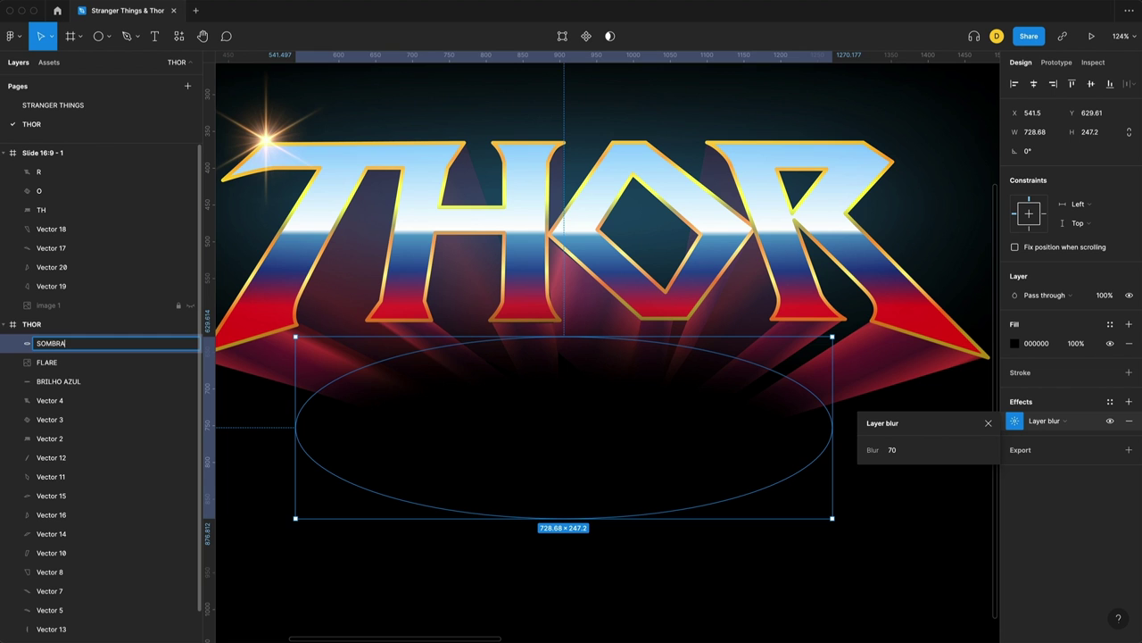
{"action": "key", "text": "Return"}
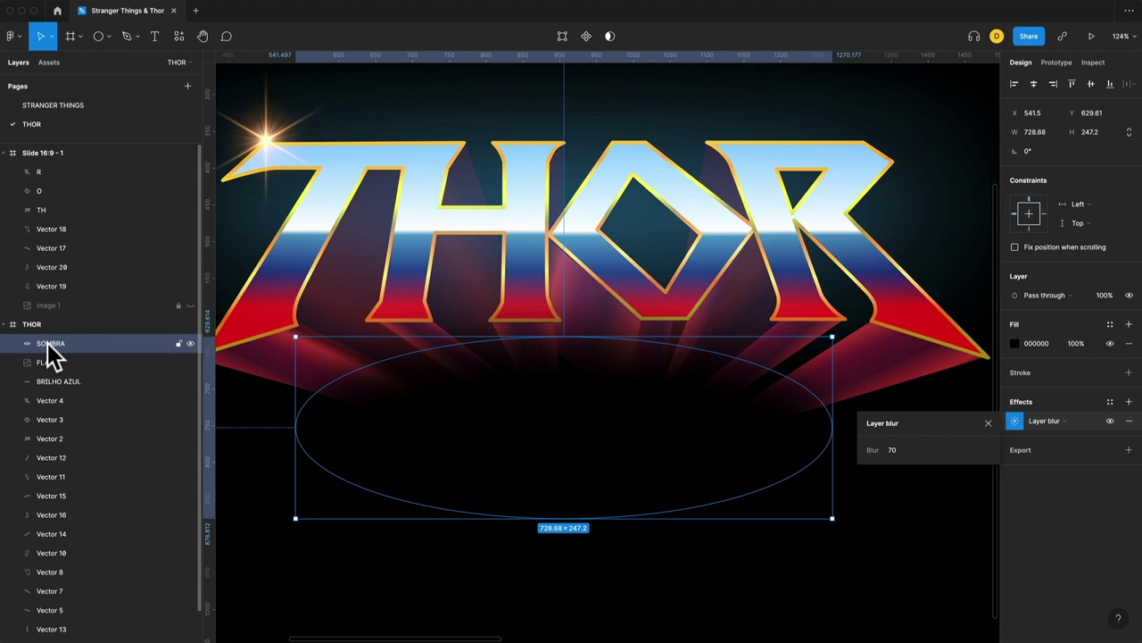
{"action": "scroll", "coordinate": [510, 503], "scroll_direction": "right", "scroll_amount": 5}
{"action": "left_click", "coordinate": [447, 487]}
Step: Paste SOMBRA into the working THOR slide and stack it below the letter layers
{"action": "key", "text": "ctrl+c"}
{"action": "left_click", "coordinate": [518, 530]}
{"action": "key", "text": "ctrl+v"}
{"action": "left_click_drag", "start_coordinate": [687, 352], "coordinate": [637, 453]}
{"action": "left_click_drag", "start_coordinate": [56, 175], "coordinate": [48, 235]}
{"action": "left_click", "coordinate": [49, 208]}
{"action": "left_click", "coordinate": [52, 191]}
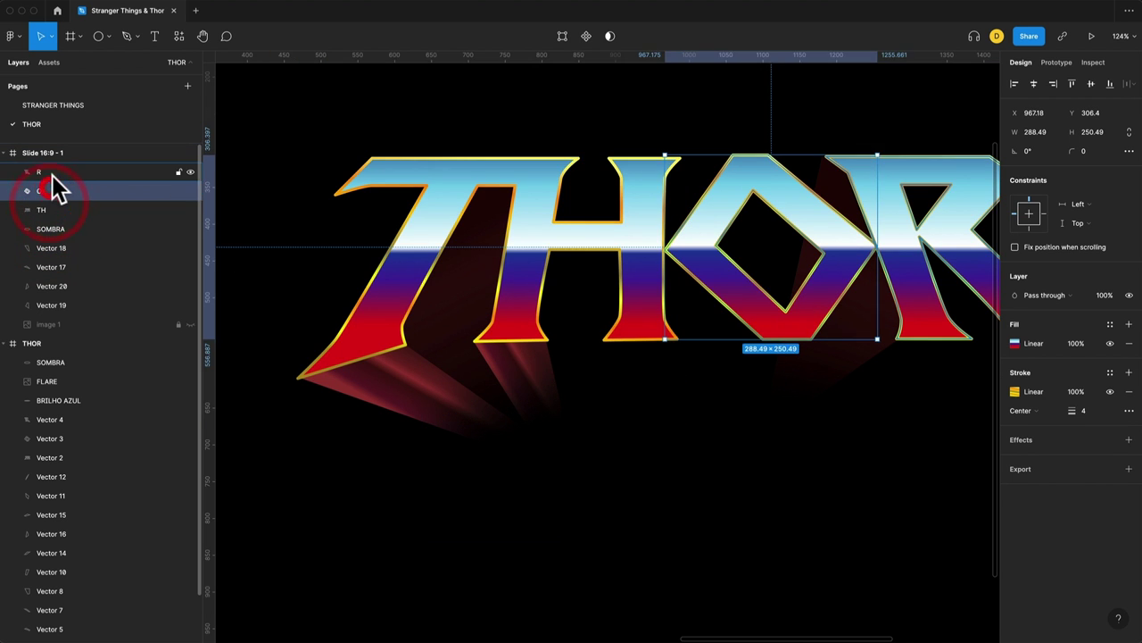
{"action": "left_click", "coordinate": [51, 173]}
Step: Shift the SOMBRA ellipse left so it sits just beneath the THOR lettering
{"action": "scroll", "coordinate": [625, 357], "scroll_direction": "right", "scroll_amount": 3}
{"action": "left_click", "coordinate": [590, 462]}
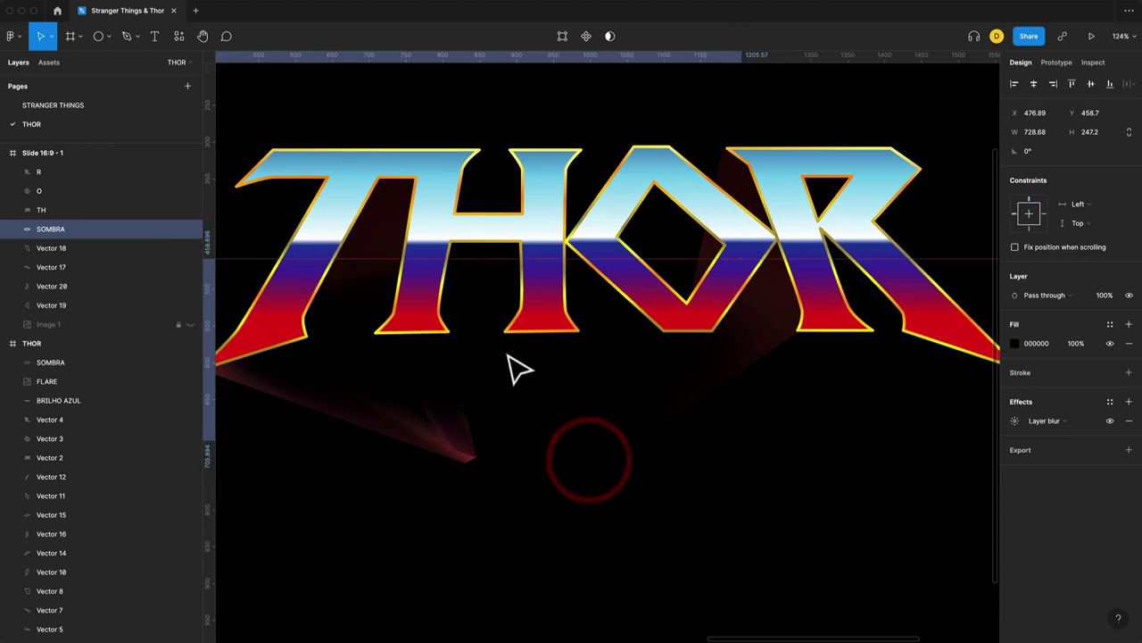
{"action": "mouse_move", "coordinate": [659, 473]}
{"action": "left_mouse_down"}
{"action": "mouse_move", "coordinate": [633, 503]}
{"action": "mouse_move", "coordinate": [620, 473]}
{"action": "left_mouse_up"}
{"action": "scroll", "coordinate": [616, 482], "scroll_direction": "down", "scroll_amount": 2, "text": "ctrl"}
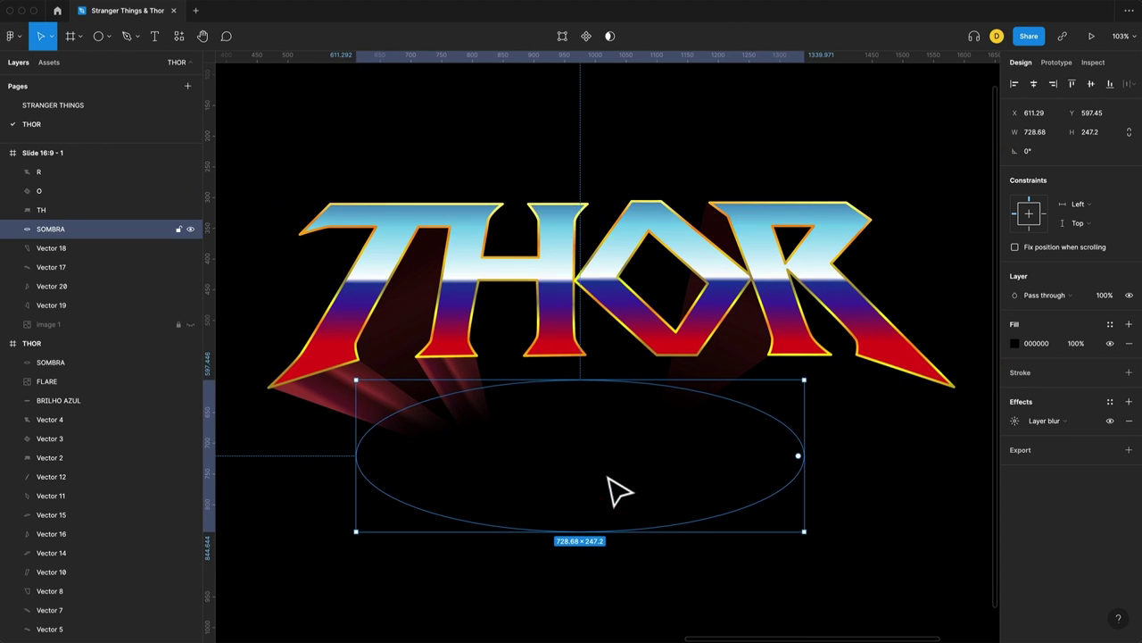
{"action": "left_click", "coordinate": [848, 472]}
{"action": "scroll", "coordinate": [670, 421], "scroll_direction": "left", "scroll_amount": 5}
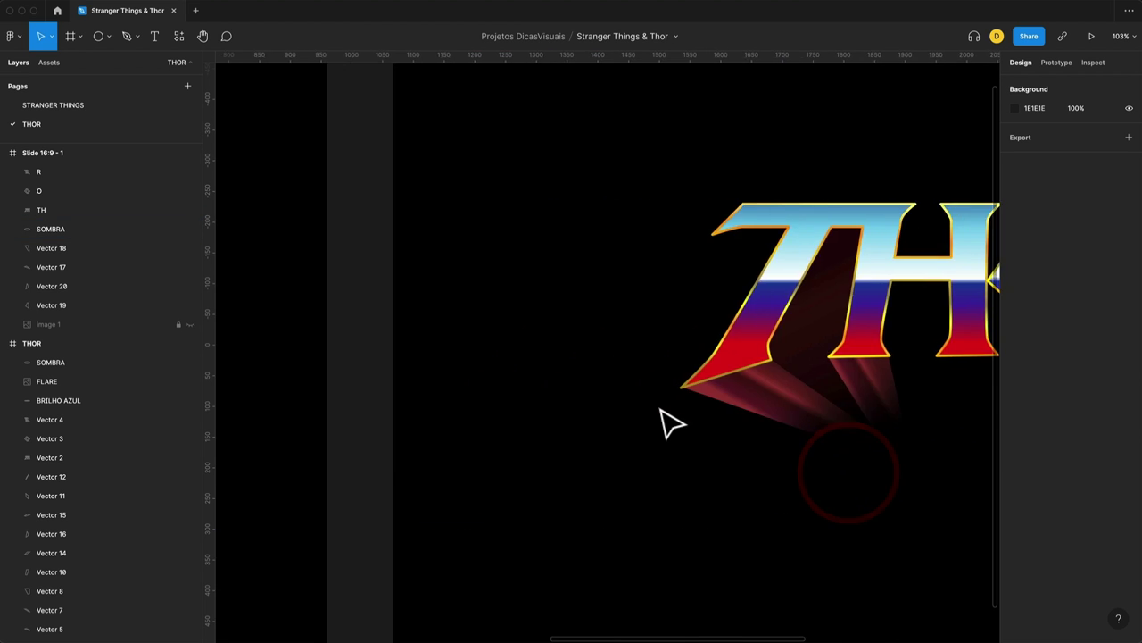
{"action": "scroll", "coordinate": [671, 420], "scroll_direction": "right", "scroll_amount": 10}
{"action": "scroll", "coordinate": [665, 421], "scroll_direction": "left", "scroll_amount": 4}
{"action": "left_click", "coordinate": [581, 479]}
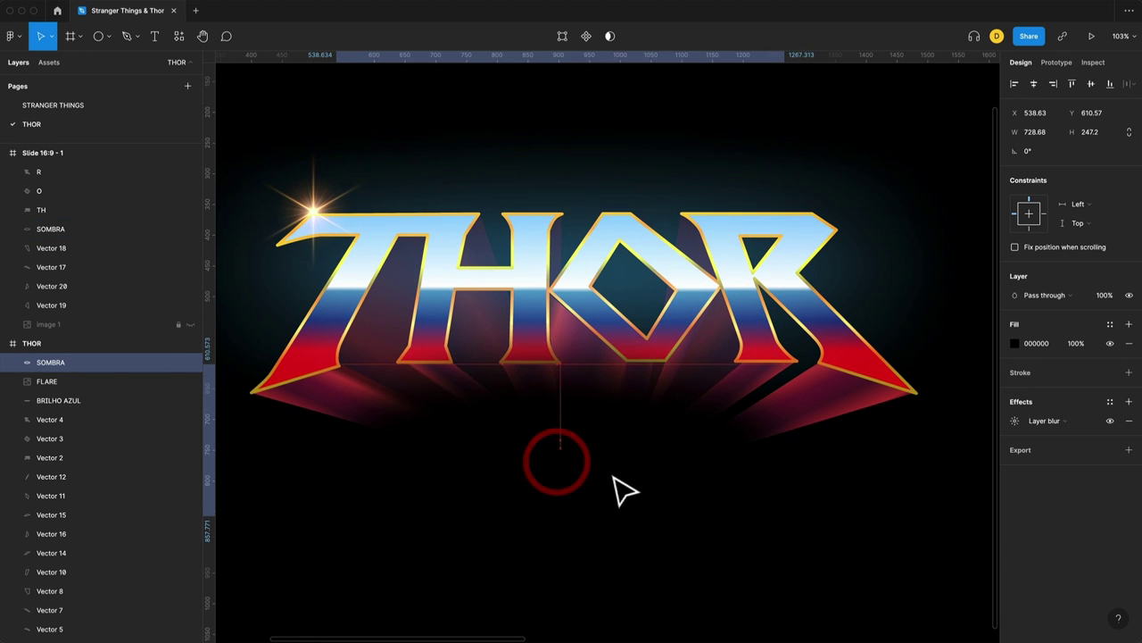
Step: Hide the BRILHO AZUL glow and FLARE sparkle layers in the reference THOR frame
{"action": "left_click", "coordinate": [133, 399]}
{"action": "left_click", "coordinate": [189, 400]}
{"action": "left_click", "coordinate": [189, 400]}
{"action": "left_click", "coordinate": [189, 381]}
{"action": "left_click", "coordinate": [191, 382]}
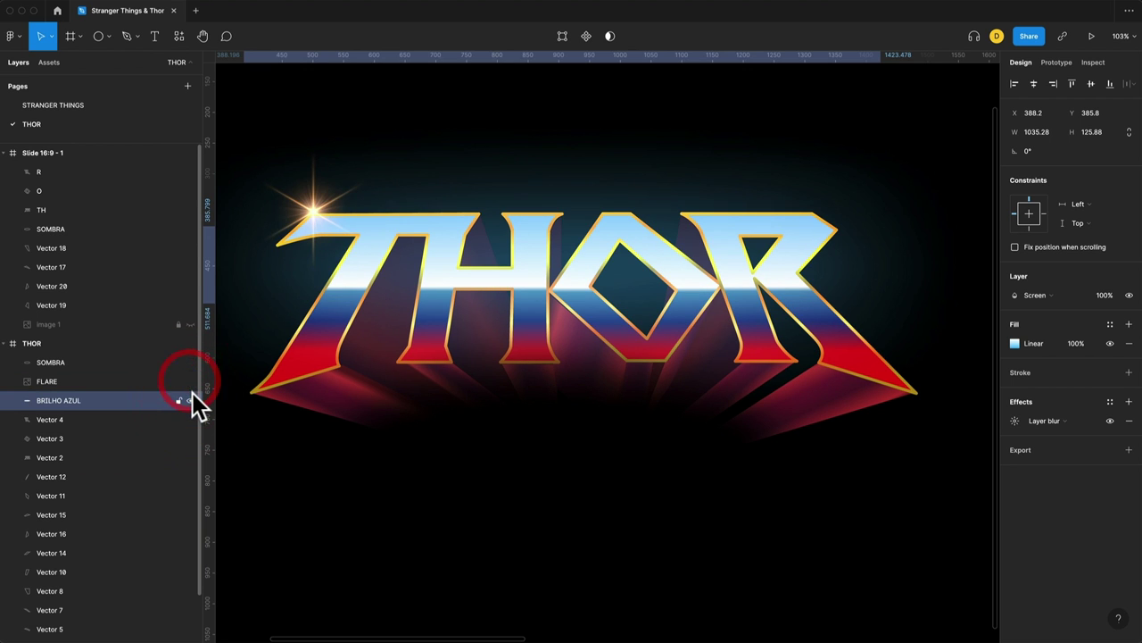
{"action": "left_click", "coordinate": [192, 400]}
{"action": "left_click", "coordinate": [191, 384]}
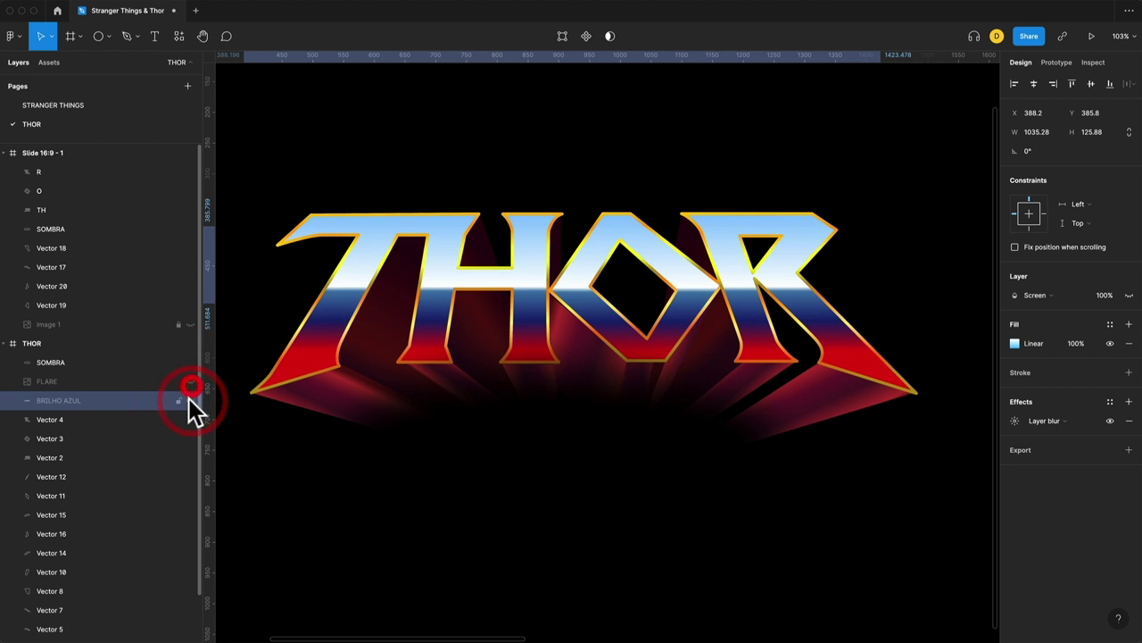
{"action": "left_click", "coordinate": [582, 182]}
{"action": "scroll", "coordinate": [589, 234], "scroll_direction": "down", "scroll_amount": 2}
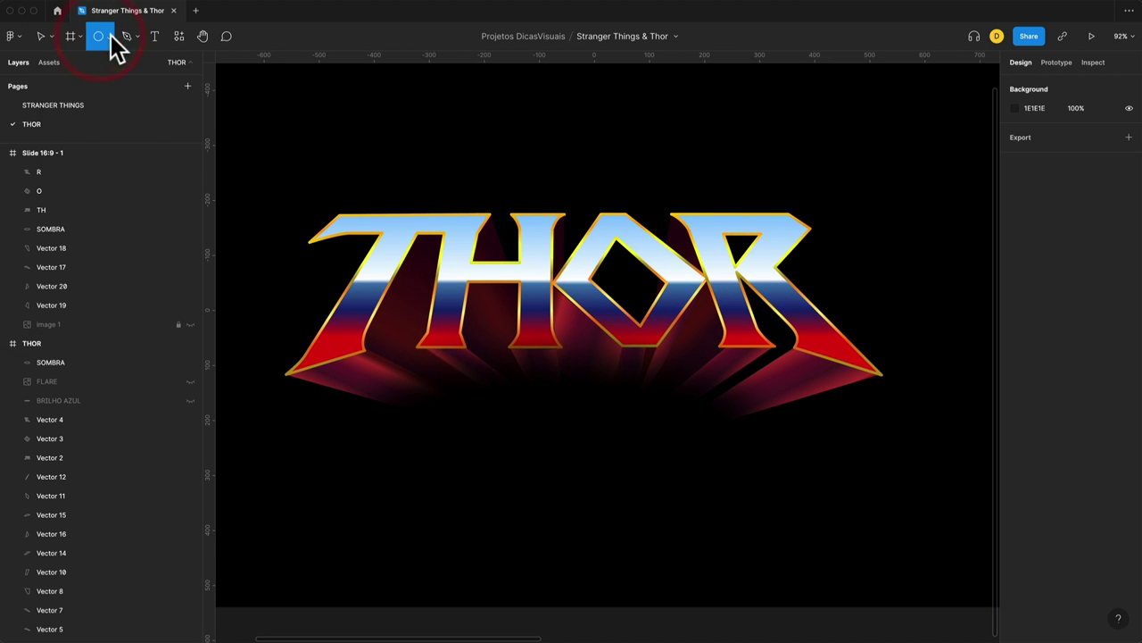
{"action": "left_click", "coordinate": [112, 114]}
Step: Draw an ellipse across the top of THOR with a pale light-blue fill
{"action": "mouse_move", "coordinate": [320, 188]}
{"action": "left_mouse_down"}
{"action": "mouse_move", "coordinate": [740, 276]}
{"action": "mouse_move", "coordinate": [732, 247]}
{"action": "left_mouse_up"}
{"action": "left_click_drag", "start_coordinate": [542, 234], "coordinate": [562, 238]}
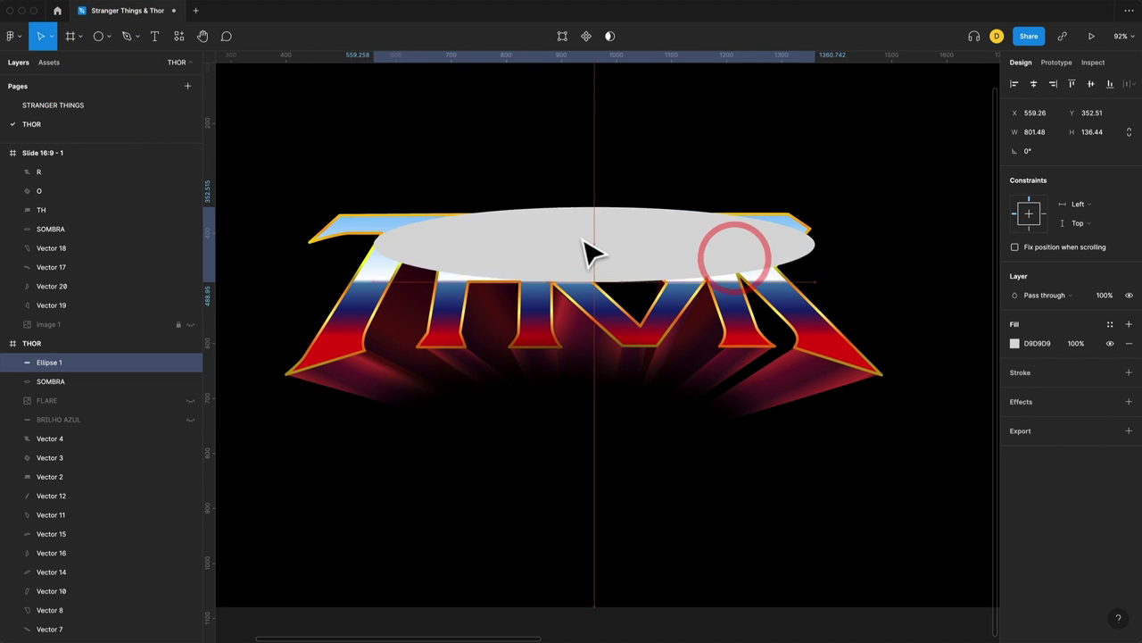
{"action": "left_click", "coordinate": [1014, 342]}
{"action": "left_click", "coordinate": [946, 503]}
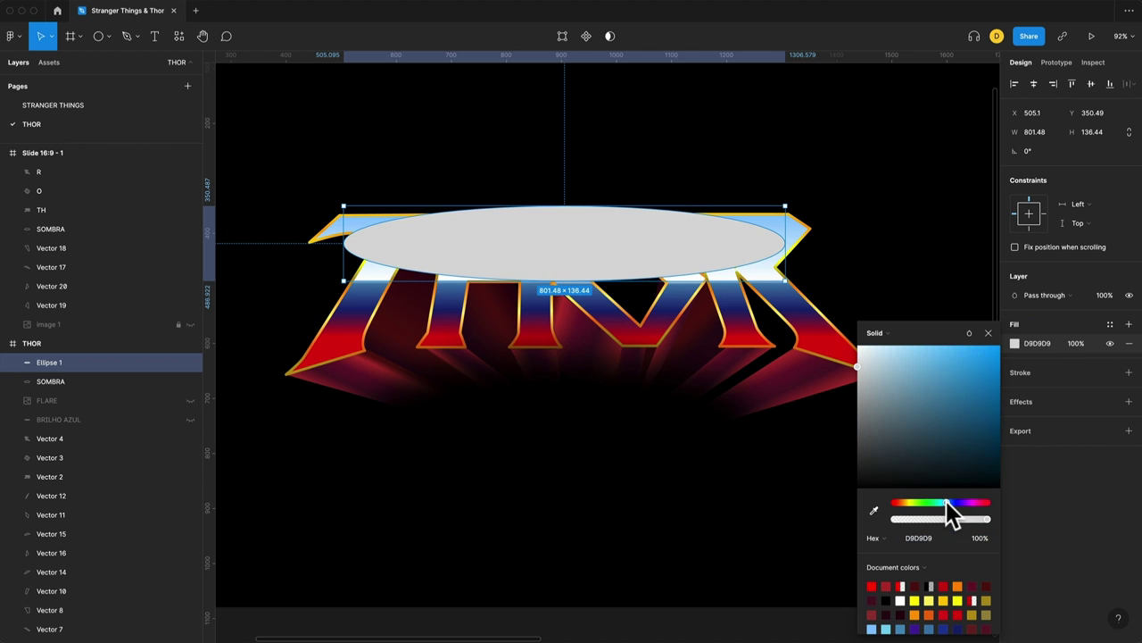
{"action": "left_click", "coordinate": [889, 347]}
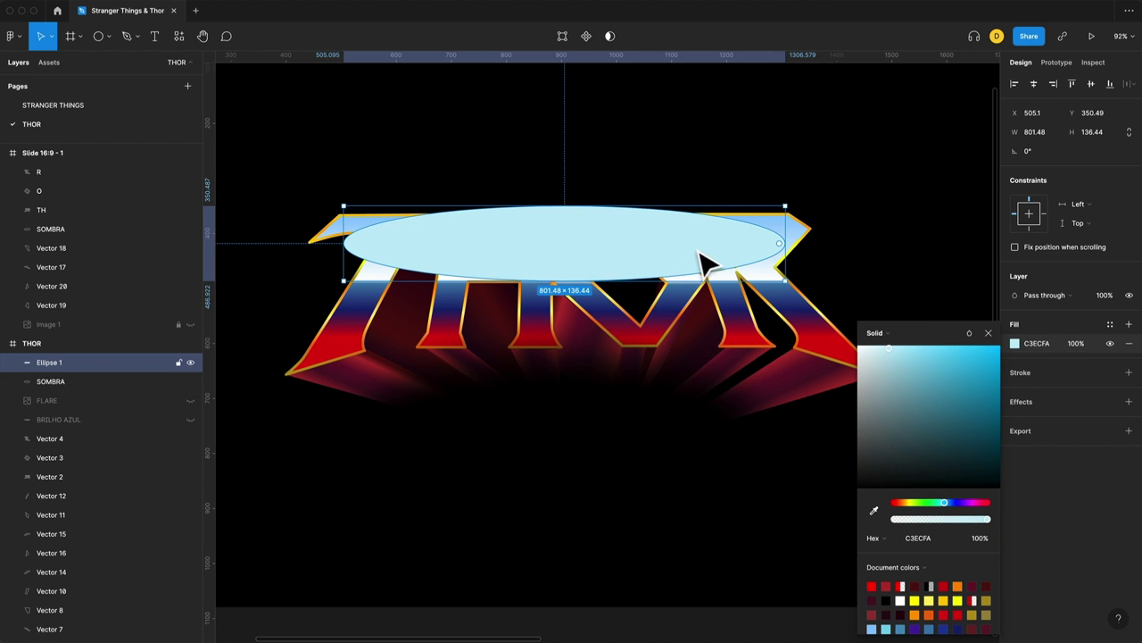
{"action": "left_click", "coordinate": [987, 326]}
{"action": "left_click_drag", "start_coordinate": [587, 205], "coordinate": [587, 203]}
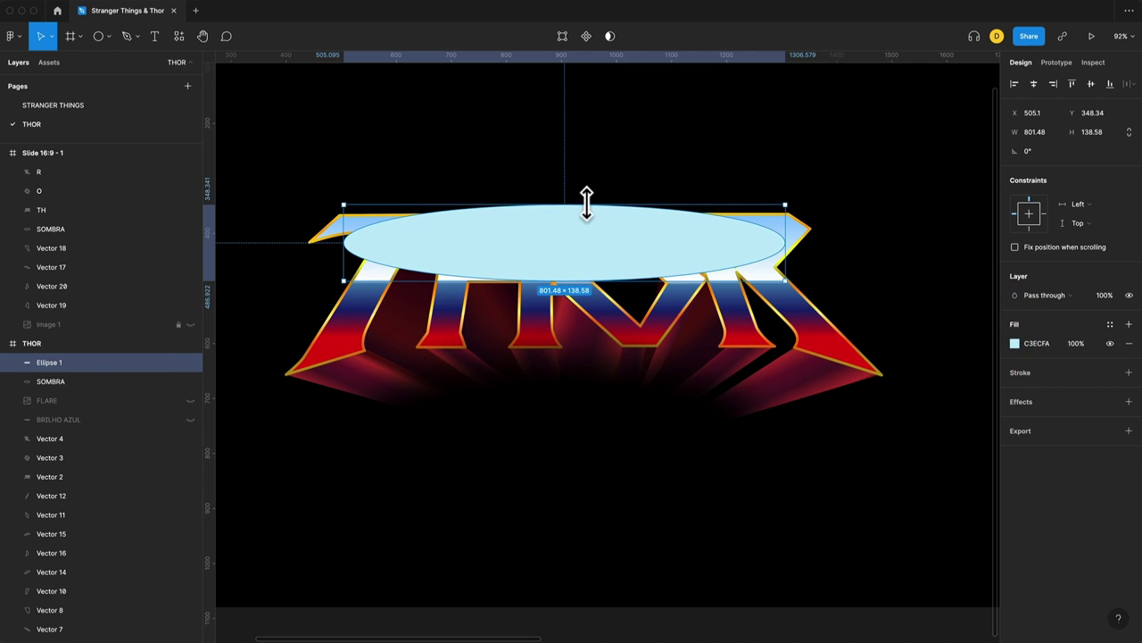
Step: Add a Layer blur of 200 to the ellipse
{"action": "left_click", "coordinate": [1129, 402]}
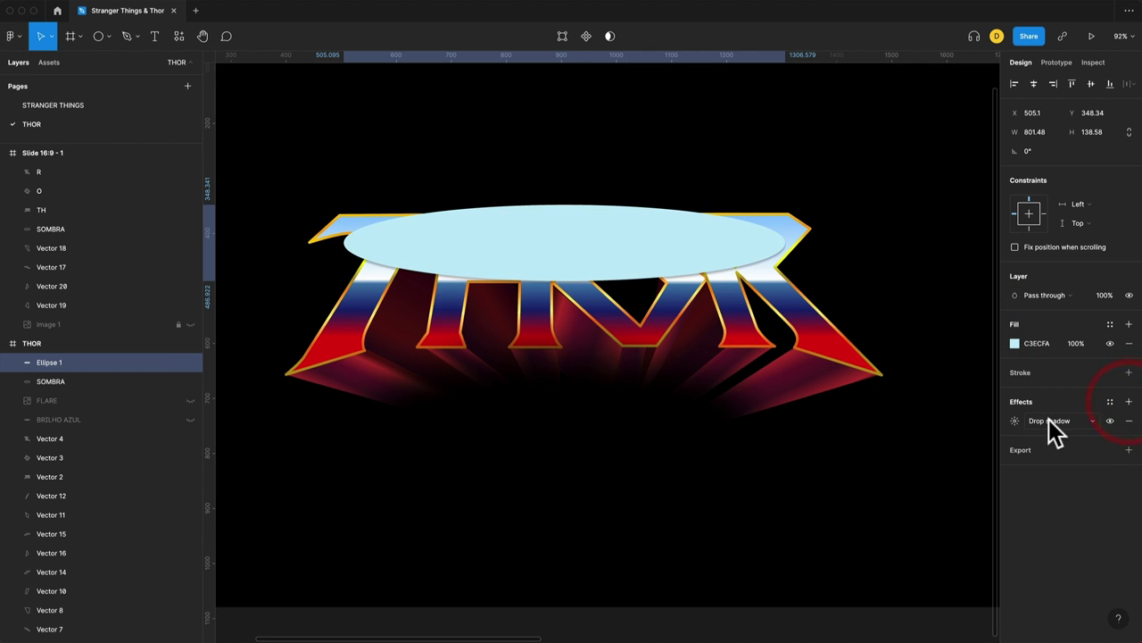
{"action": "left_click", "coordinate": [1051, 421]}
{"action": "left_click", "coordinate": [1056, 438]}
{"action": "left_click", "coordinate": [1016, 421]}
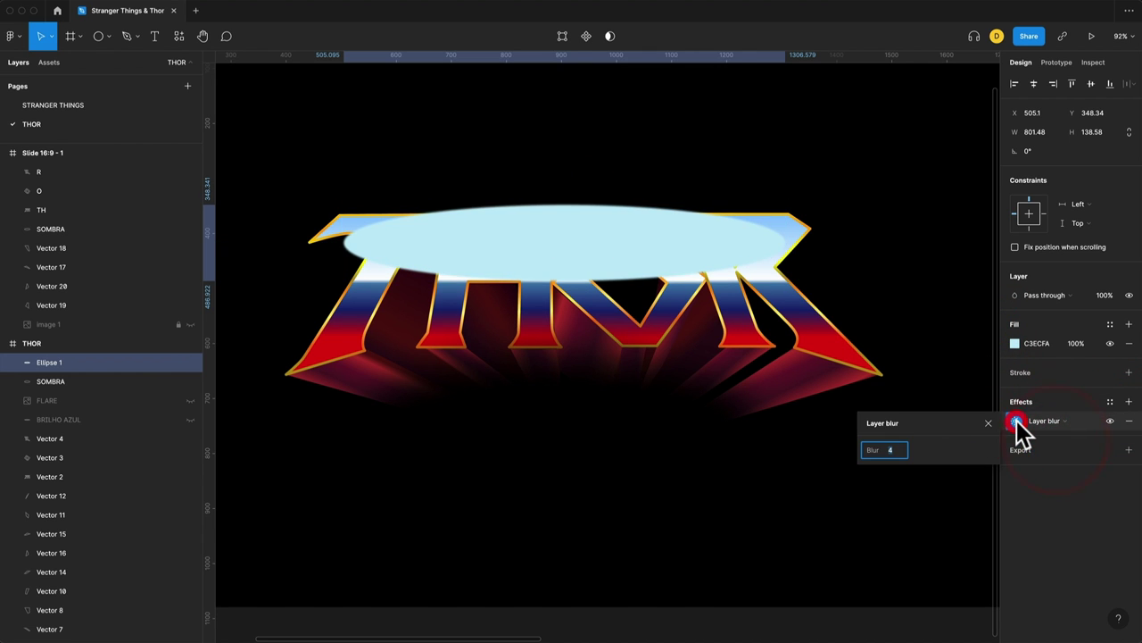
{"action": "type", "text": "200"}
{"action": "key", "text": "Return"}
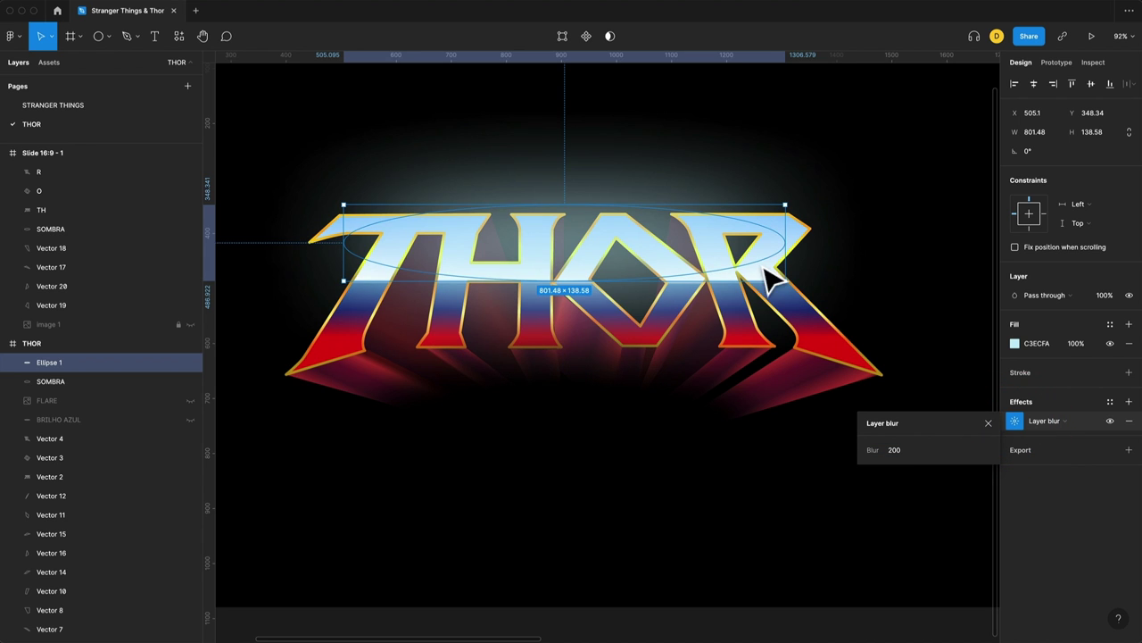
{"action": "left_click_drag", "start_coordinate": [722, 260], "coordinate": [719, 255]}
Step: Set the ellipse to Screen blending and brighten its fill to sky blue 83E1FF
{"action": "left_click", "coordinate": [1046, 294]}
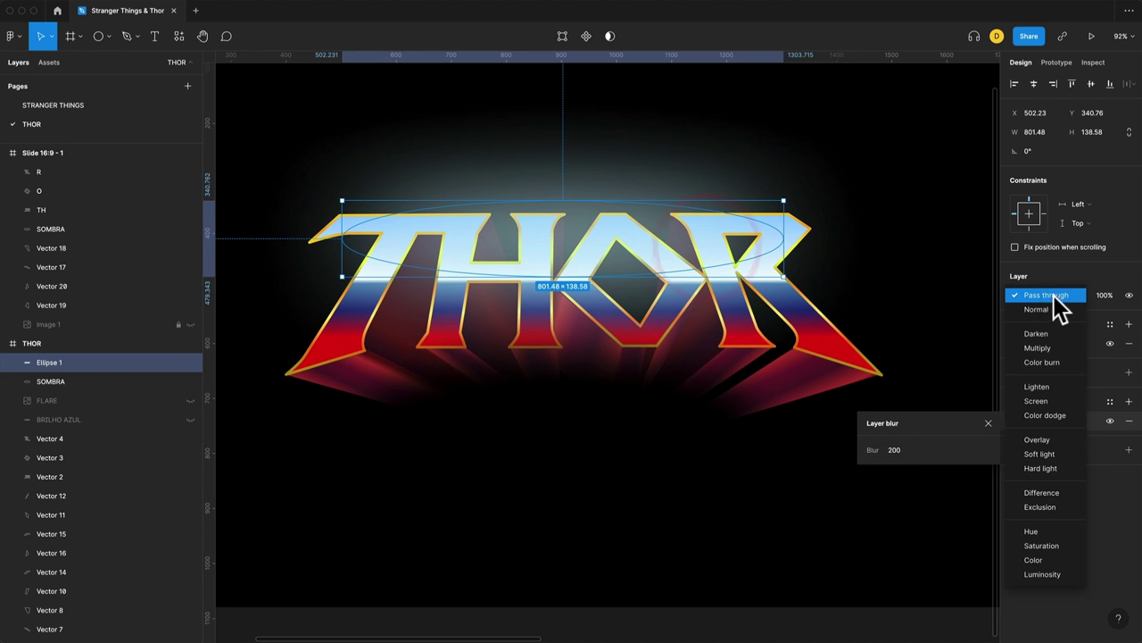
{"action": "left_click", "coordinate": [1043, 401]}
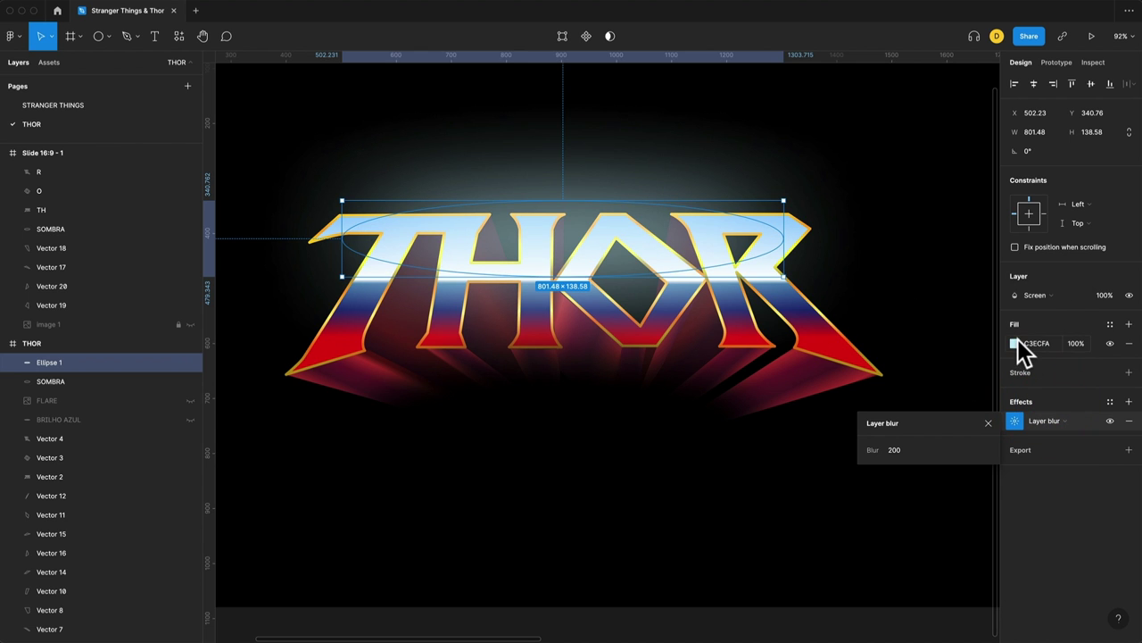
{"action": "left_click", "coordinate": [1015, 342]}
{"action": "left_click_drag", "start_coordinate": [904, 347], "coordinate": [927, 345]}
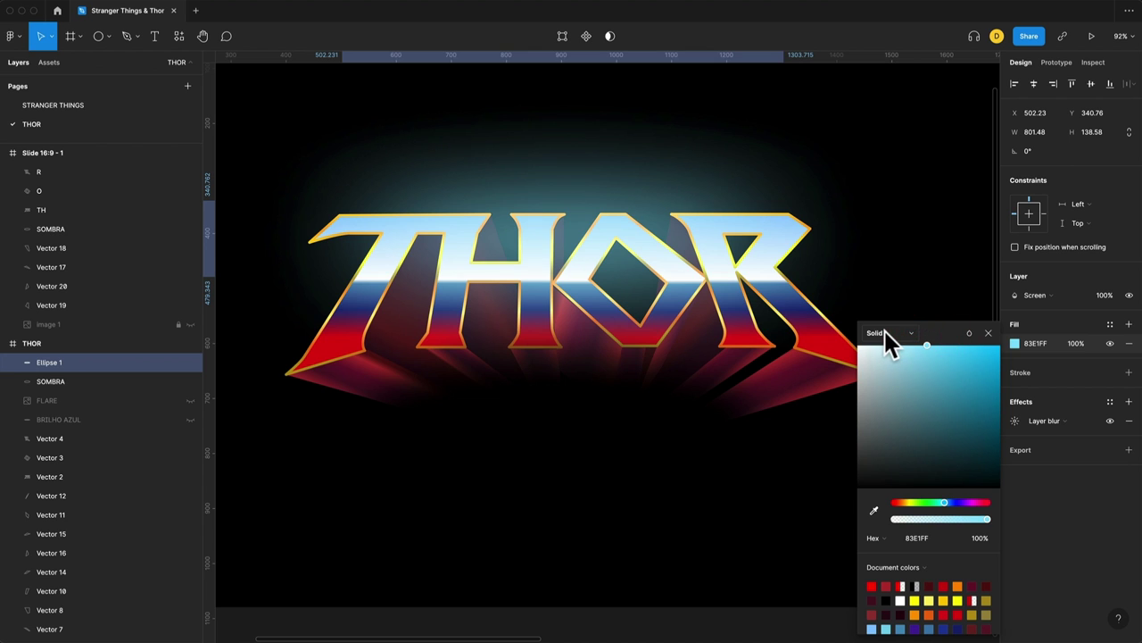
Step: Turn the ellipse fill into a linear gradient fading to transparent
{"action": "left_click", "coordinate": [884, 331]}
{"action": "left_click", "coordinate": [888, 350]}
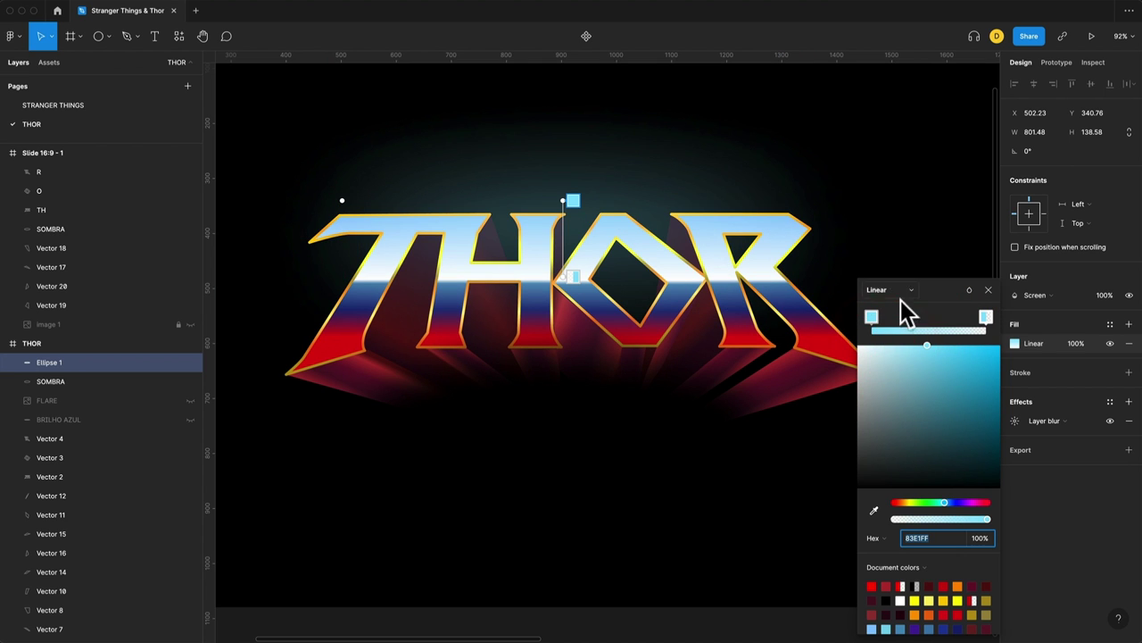
{"action": "left_click_drag", "start_coordinate": [986, 316], "coordinate": [916, 315]}
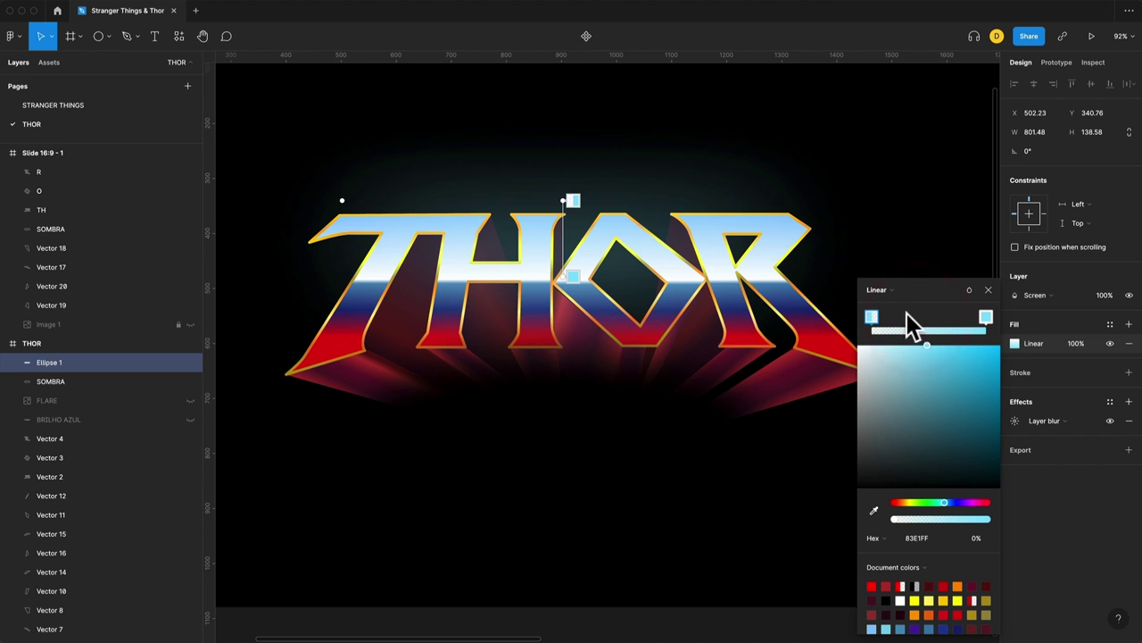
{"action": "left_click_drag", "start_coordinate": [916, 316], "coordinate": [883, 318]}
{"action": "left_click_drag", "start_coordinate": [987, 317], "coordinate": [937, 319]}
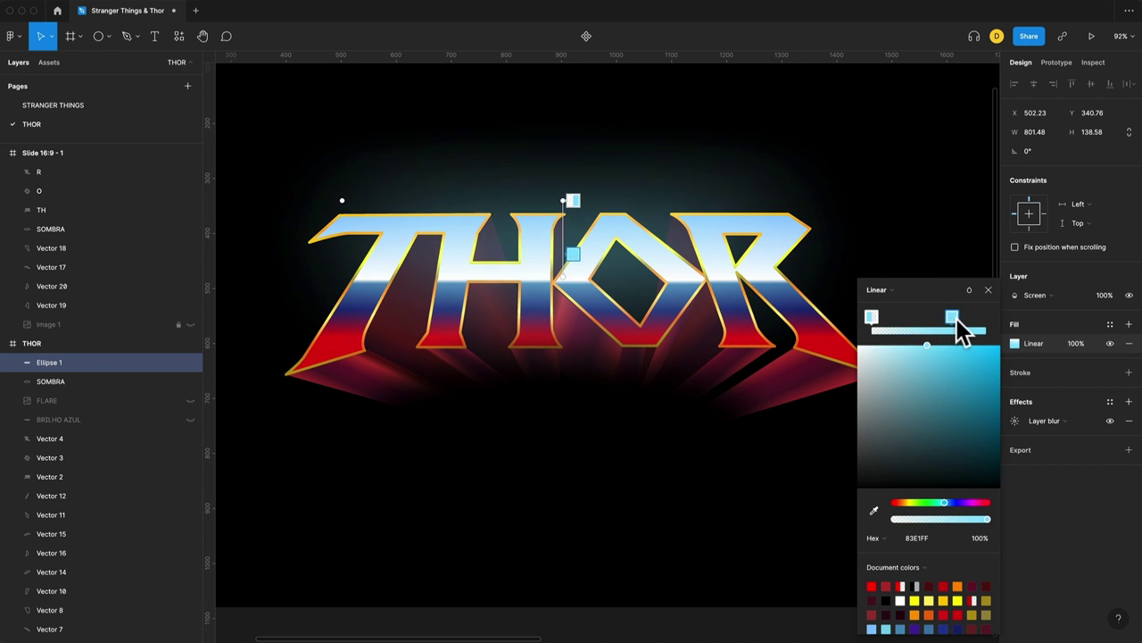
{"action": "left_click", "coordinate": [988, 291]}
Step: Resize the glow ellipse to about 915×97, centred across the letters
{"action": "mouse_move", "coordinate": [787, 237]}
{"action": "left_mouse_down"}
{"action": "mouse_move", "coordinate": [851, 237]}
{"action": "mouse_move", "coordinate": [815, 237]}
{"action": "left_mouse_up"}
{"action": "left_click_drag", "start_coordinate": [781, 198], "coordinate": [782, 218]}
{"action": "left_click_drag", "start_coordinate": [659, 257], "coordinate": [667, 259]}
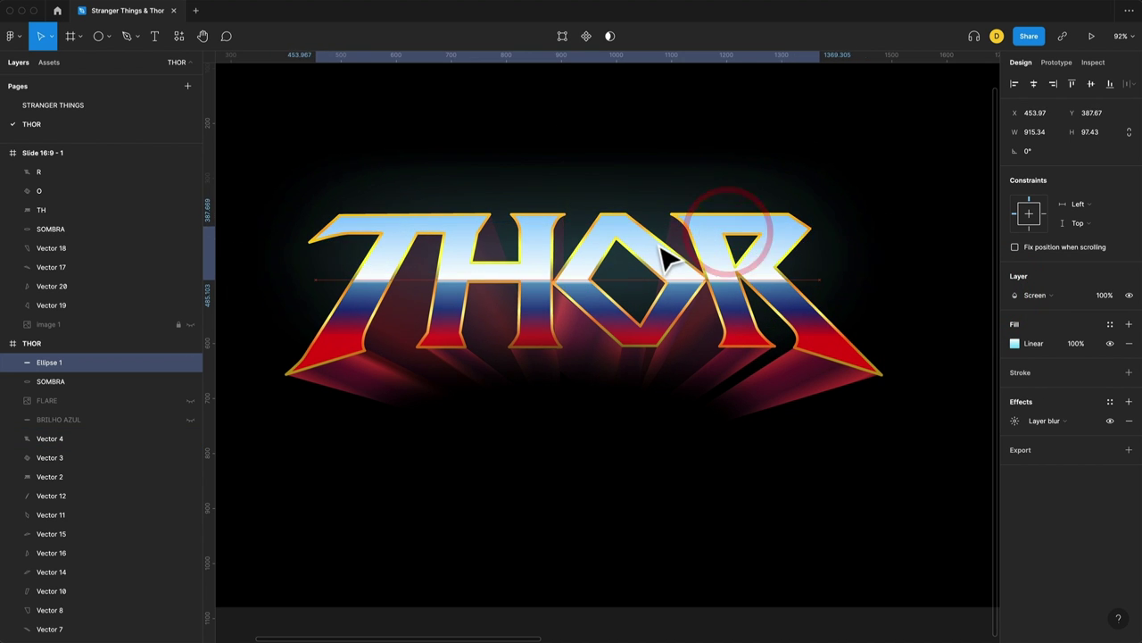
{"action": "left_click", "coordinate": [806, 513]}
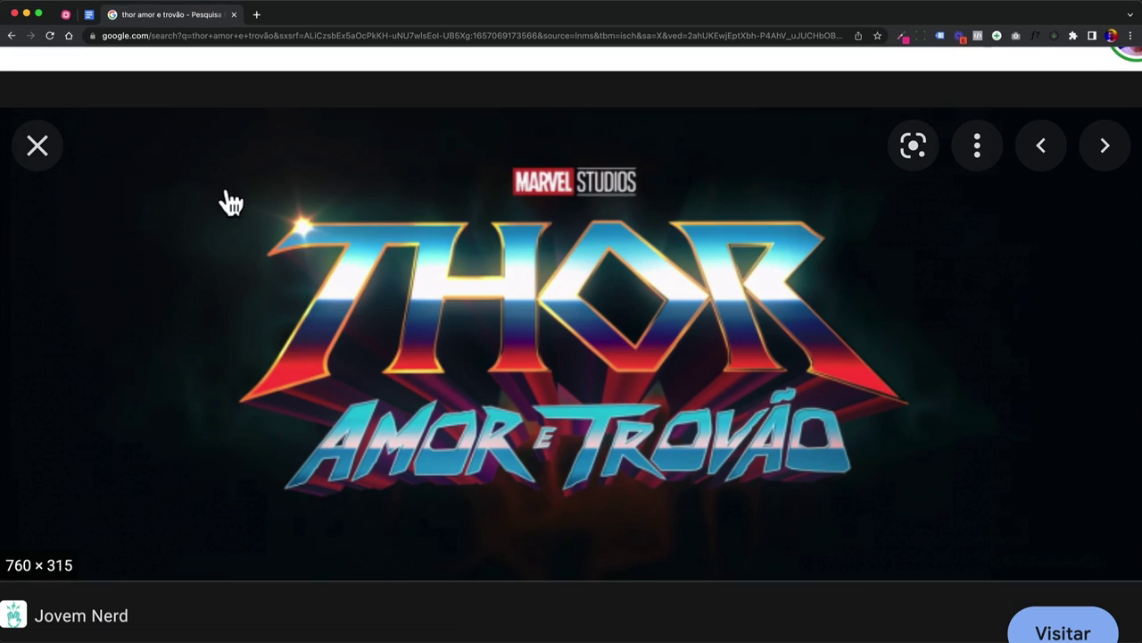
Step: Search Google Images for 'flare' and scroll through the results
{"action": "left_click", "coordinate": [231, 203]}
{"action": "triple_click", "coordinate": [147, 80]}
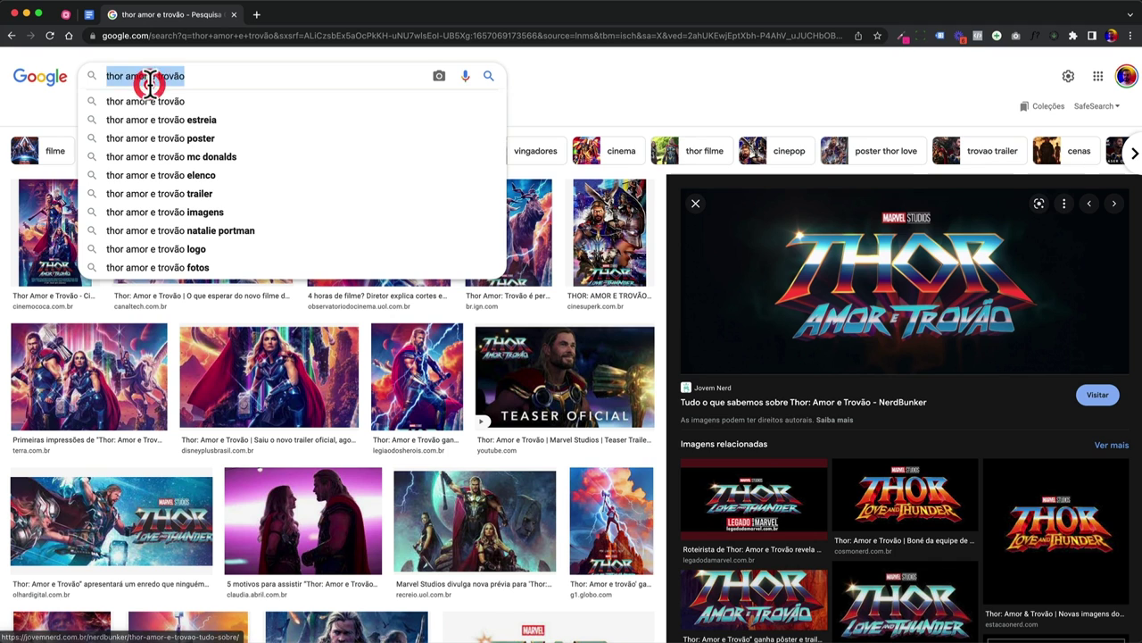
{"action": "type", "text": "flare"}
{"action": "key", "text": "Return"}
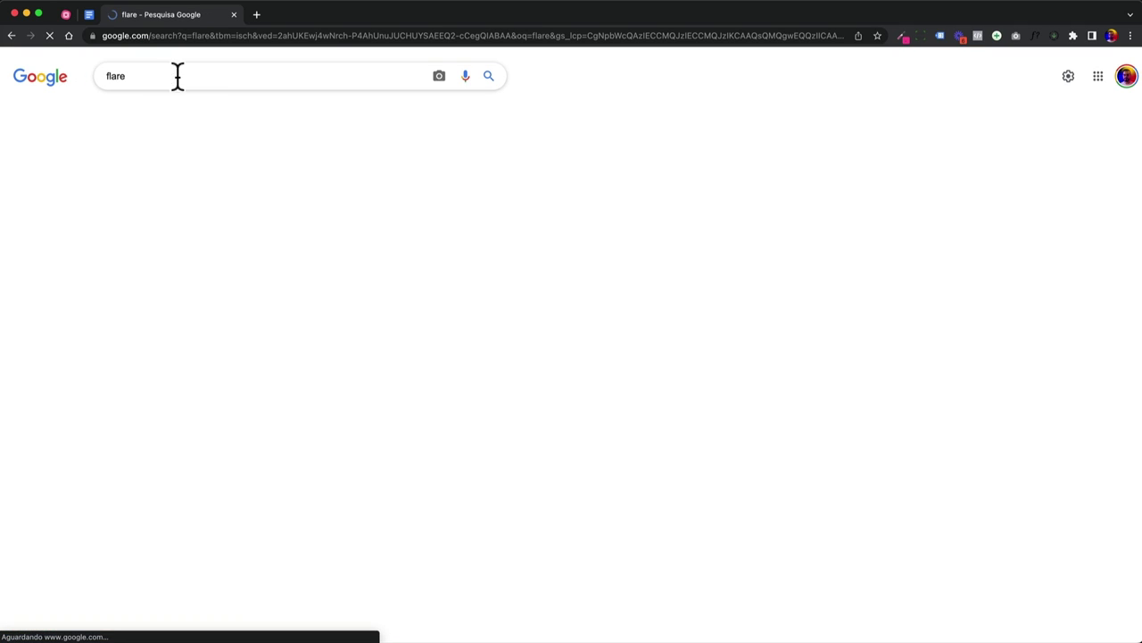
{"action": "scroll", "coordinate": [438, 334], "scroll_direction": "down", "scroll_amount": 2}
{"action": "scroll", "coordinate": [453, 334], "scroll_direction": "down", "scroll_amount": 1}
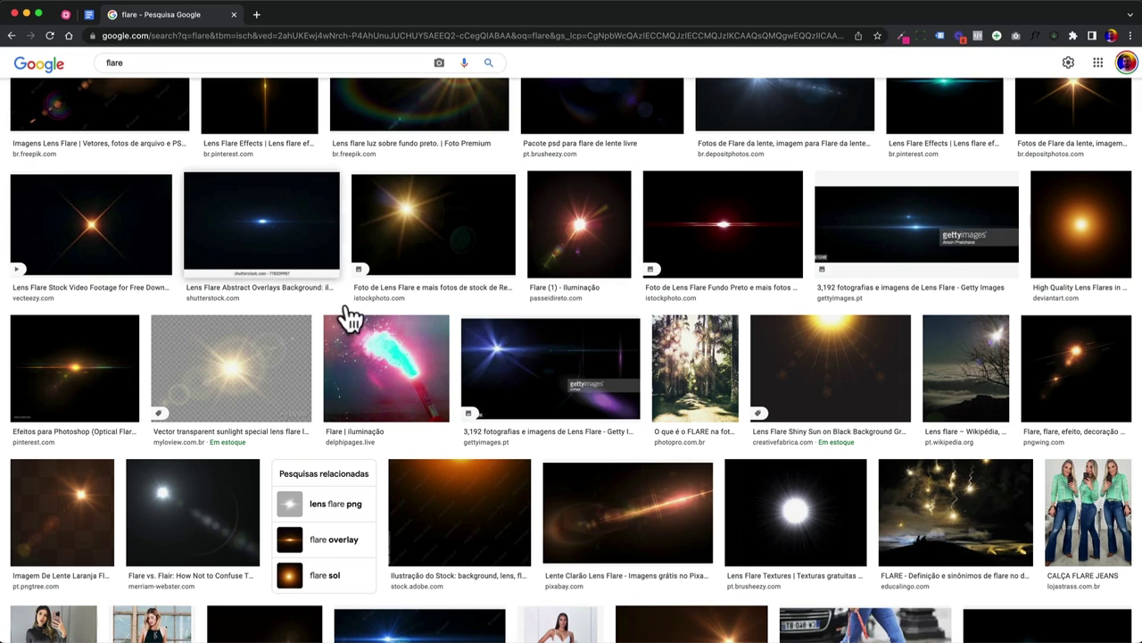
{"action": "scroll", "coordinate": [392, 331], "scroll_direction": "down", "scroll_amount": 2}
{"action": "scroll", "coordinate": [395, 338], "scroll_direction": "down", "scroll_amount": 1}
{"action": "scroll", "coordinate": [395, 337], "scroll_direction": "down", "scroll_amount": 1}
{"action": "scroll", "coordinate": [397, 339], "scroll_direction": "down", "scroll_amount": 2}
Step: Copy the lens-flare star image from its preview with Copiar imagem
{"action": "left_click", "coordinate": [289, 407]}
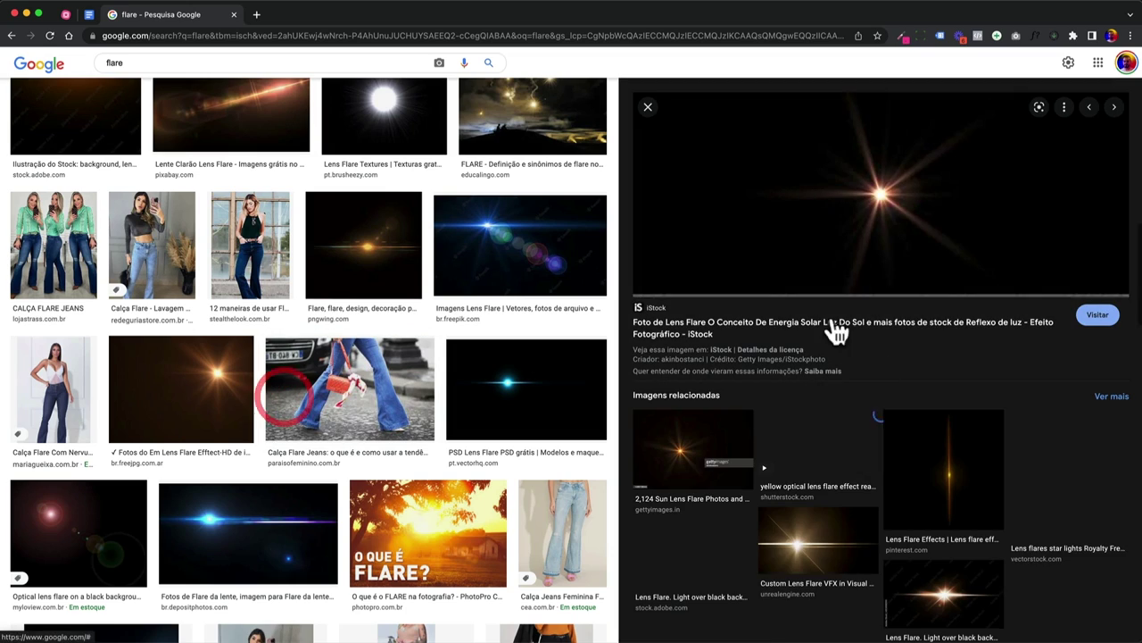
{"action": "right_click", "coordinate": [889, 222]}
{"action": "left_click", "coordinate": [921, 354]}
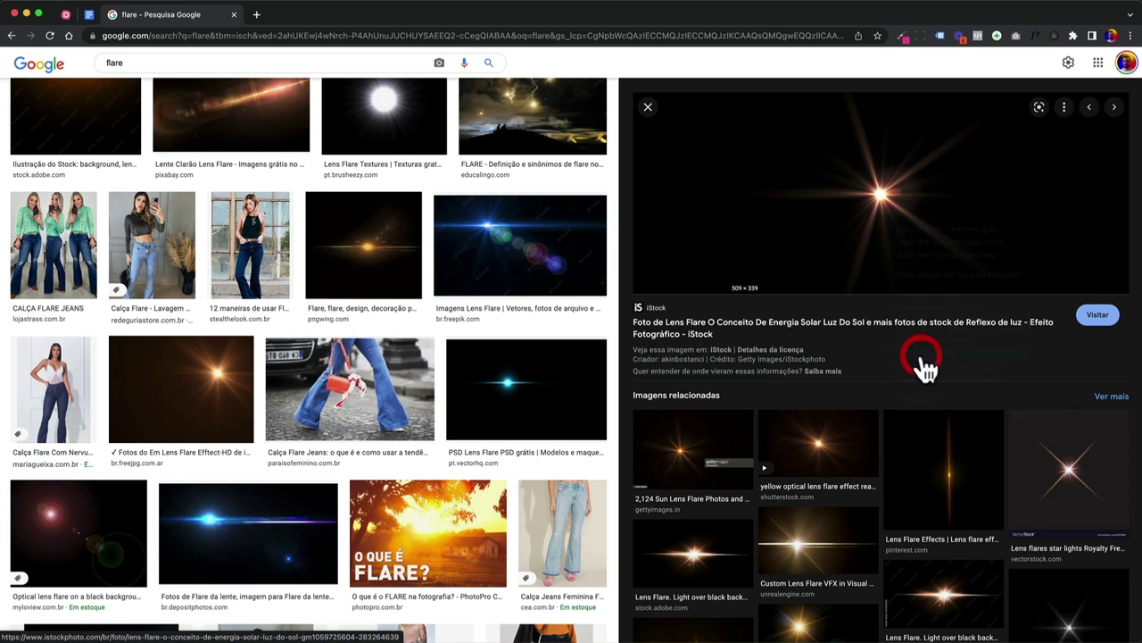
Step: Paste the flare image, set it to Screen blending, and place its star on the T's tip
{"action": "left_click", "coordinate": [813, 491]}
{"action": "key", "text": "ctrl+v"}
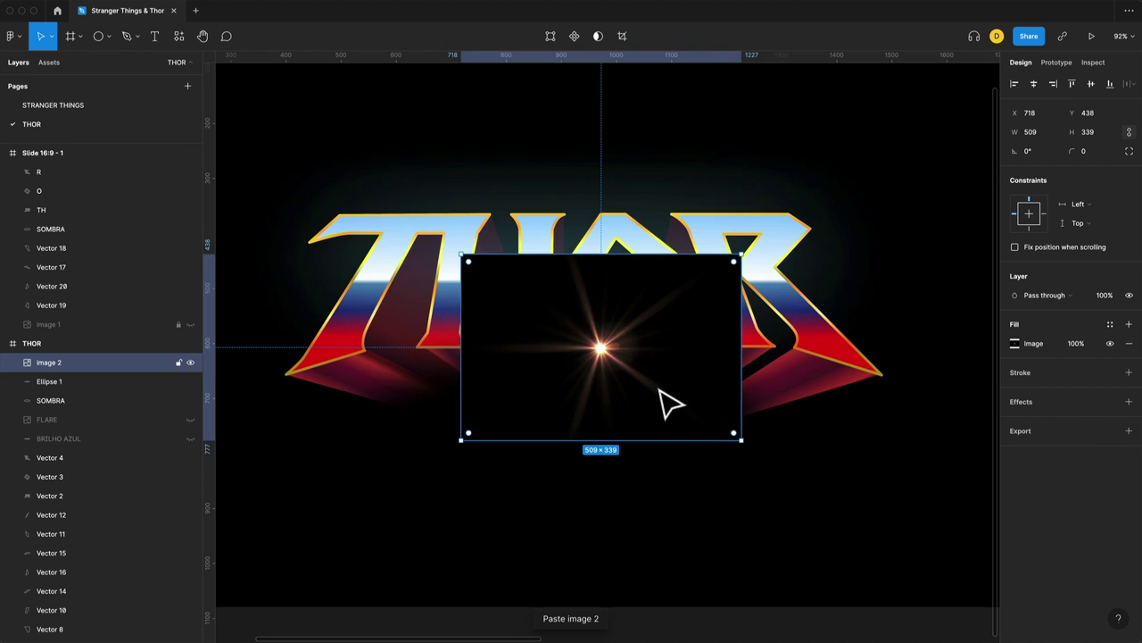
{"action": "left_click_drag", "start_coordinate": [675, 403], "coordinate": [352, 236]}
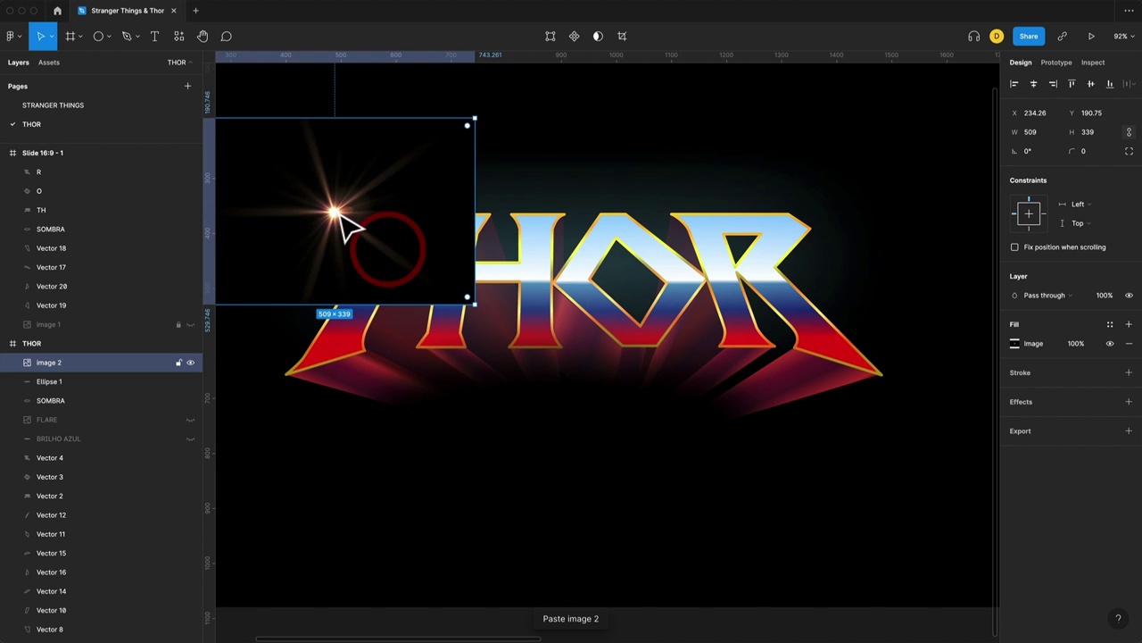
{"action": "left_click", "coordinate": [1039, 297]}
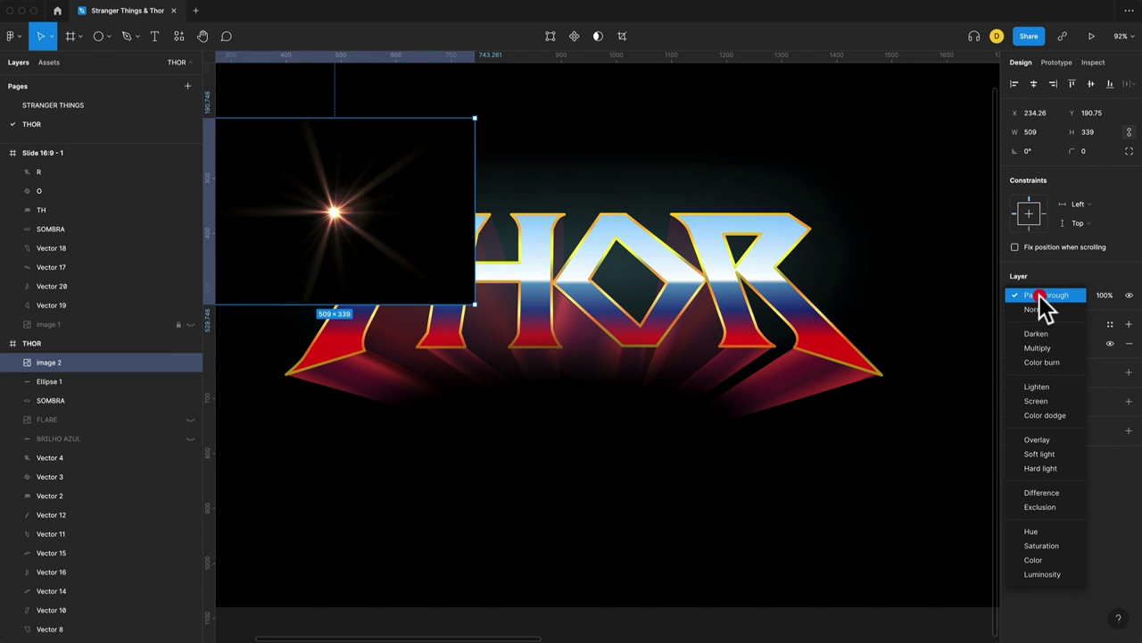
{"action": "left_click", "coordinate": [1044, 399]}
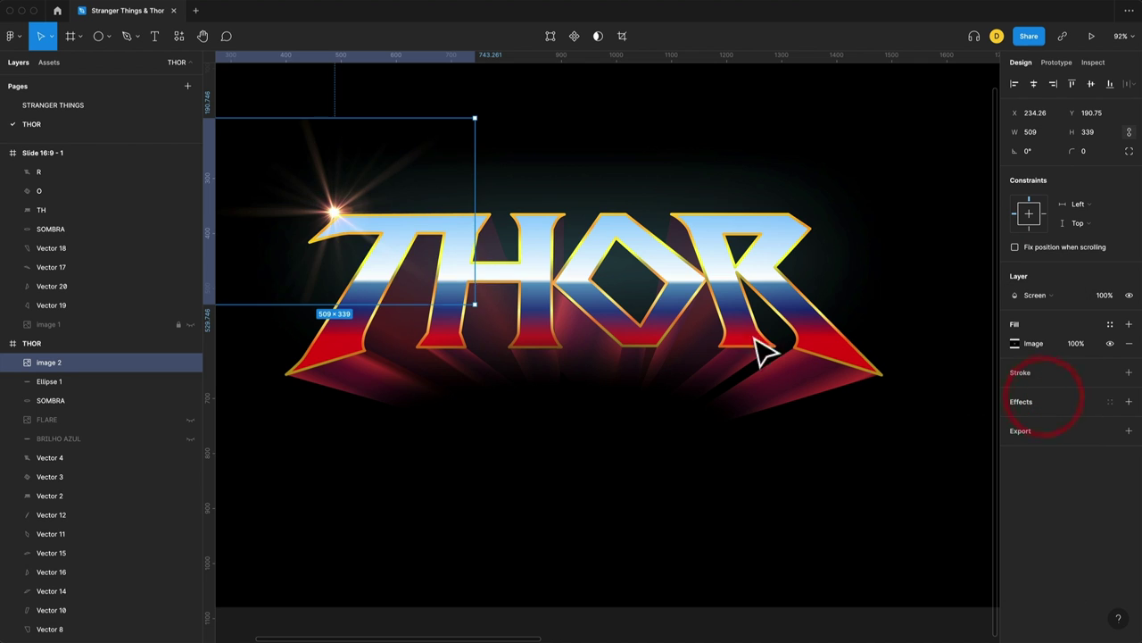
{"action": "left_click_drag", "start_coordinate": [340, 211], "coordinate": [344, 214]}
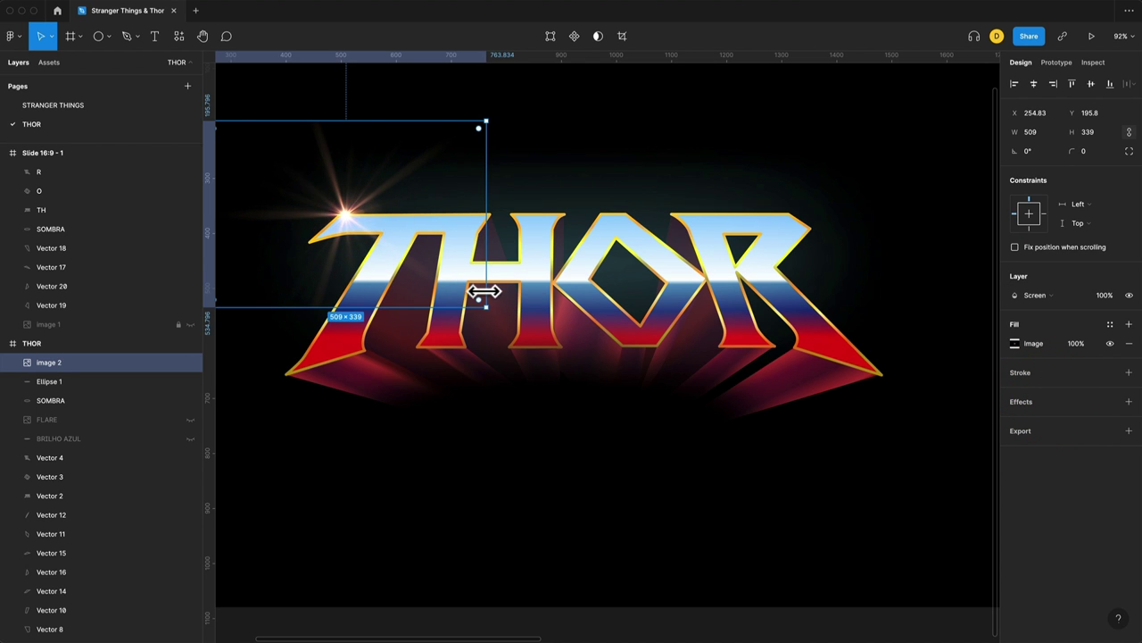
Step: Round image 2's corners to a 169.5 radius so it becomes a pill
{"action": "scroll", "coordinate": [476, 300], "scroll_direction": "left", "scroll_amount": 5}
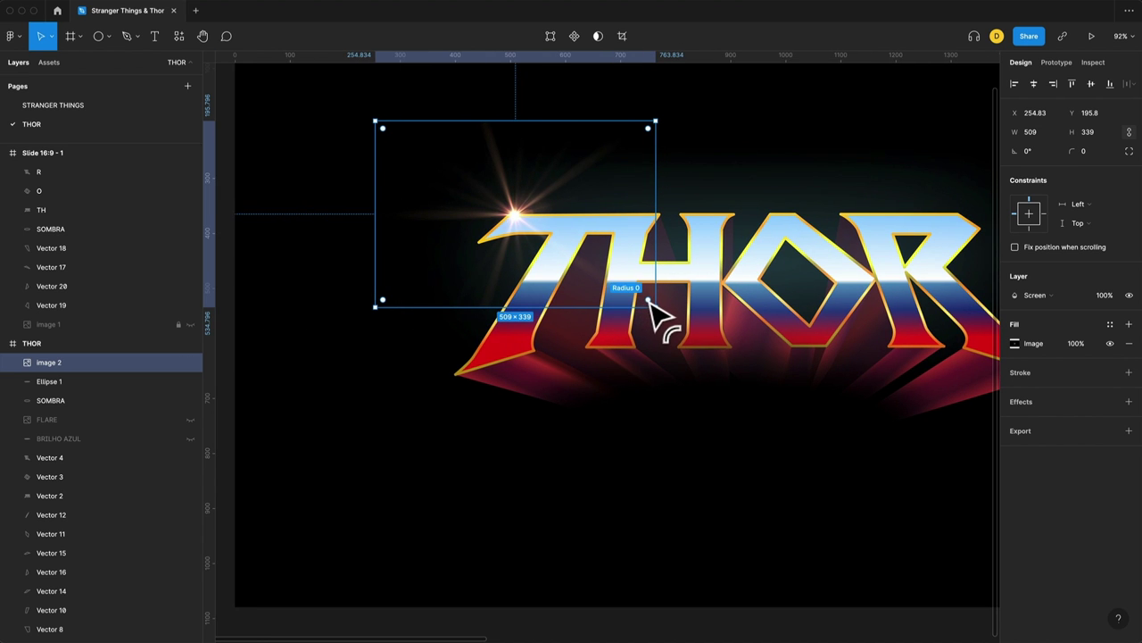
{"action": "left_click_drag", "start_coordinate": [586, 246], "coordinate": [430, 164]}
{"action": "left_click", "coordinate": [314, 176]}
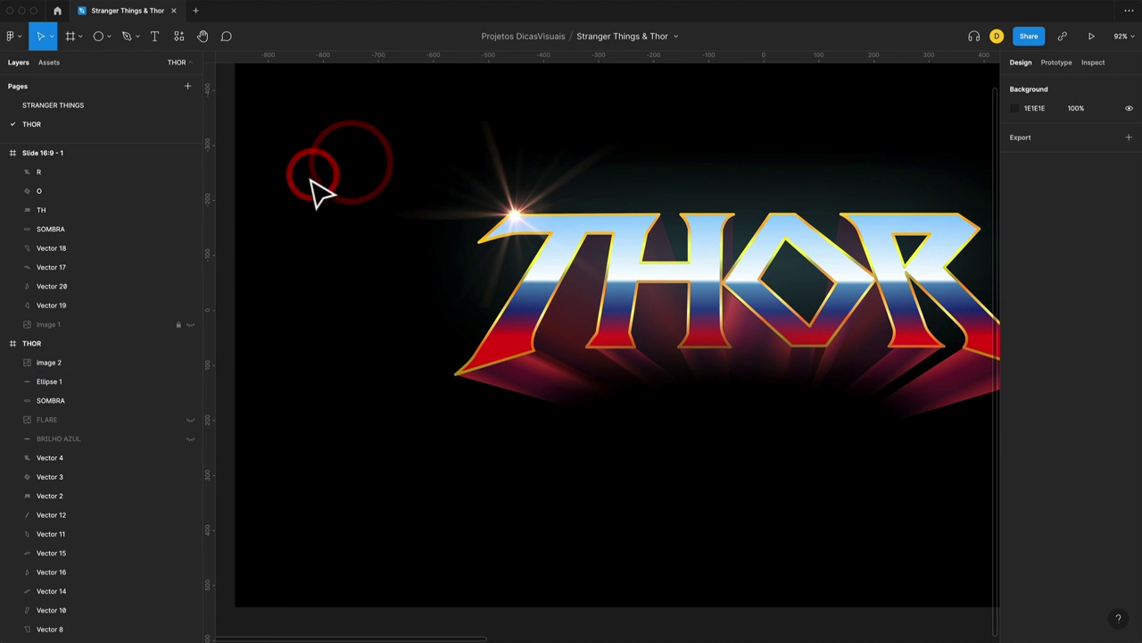
{"action": "left_click", "coordinate": [527, 223]}
{"action": "scroll", "coordinate": [526, 223], "scroll_direction": "up", "scroll_amount": 5}
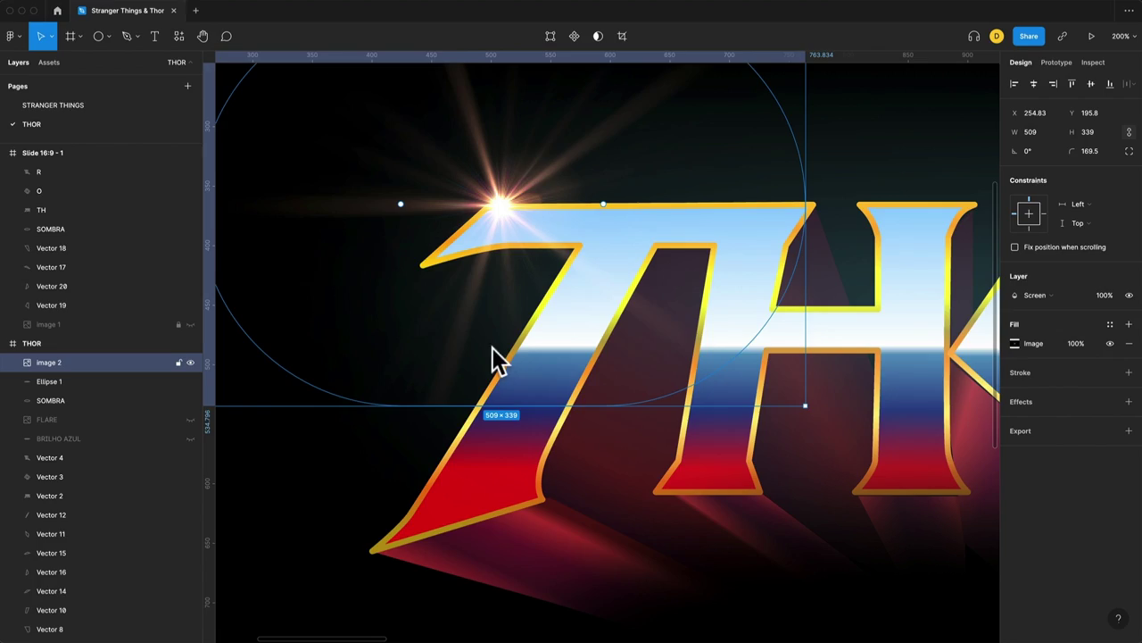
{"action": "scroll", "coordinate": [439, 380], "scroll_direction": "down", "scroll_amount": 3}
Step: Copy the blue lens-flare image from further down the flare results and return to Figma
{"action": "scroll", "coordinate": [437, 382], "scroll_direction": "down", "scroll_amount": 3}
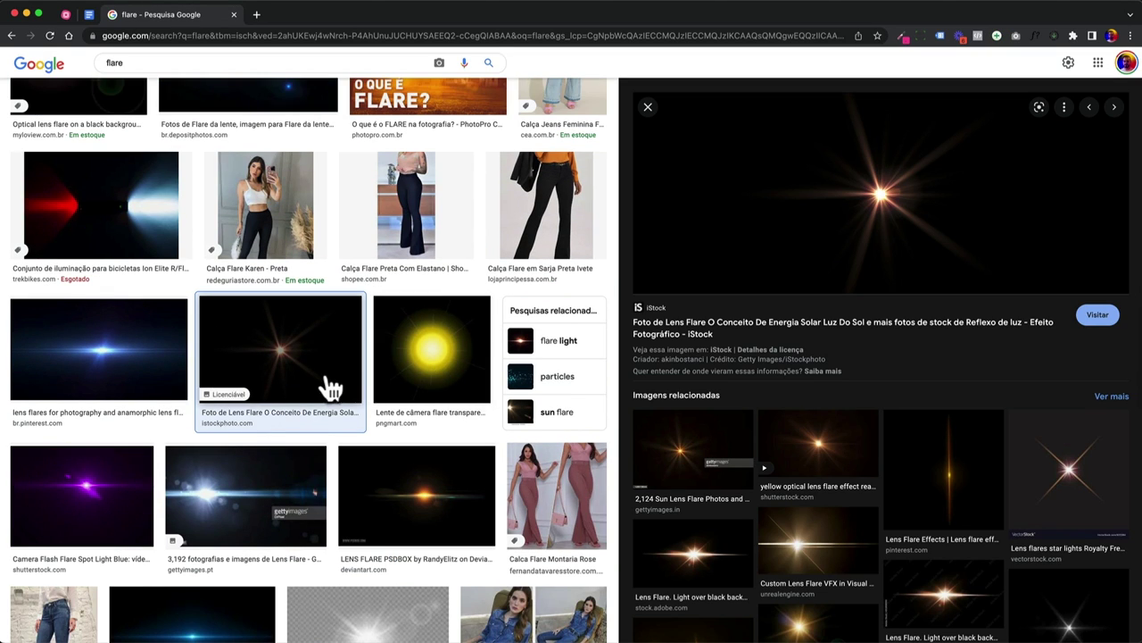
{"action": "scroll", "coordinate": [357, 393], "scroll_direction": "down", "scroll_amount": 2}
{"action": "scroll", "coordinate": [861, 312], "scroll_direction": "down", "scroll_amount": 1}
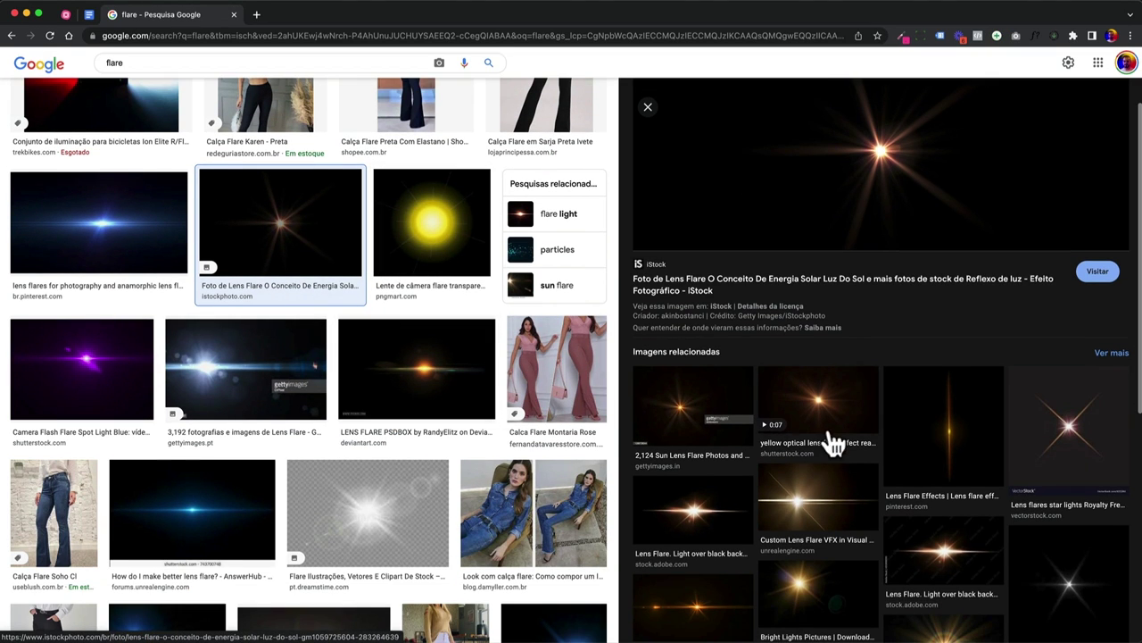
{"action": "scroll", "coordinate": [928, 424], "scroll_direction": "down", "scroll_amount": 2}
{"action": "scroll", "coordinate": [357, 487], "scroll_direction": "down", "scroll_amount": 1}
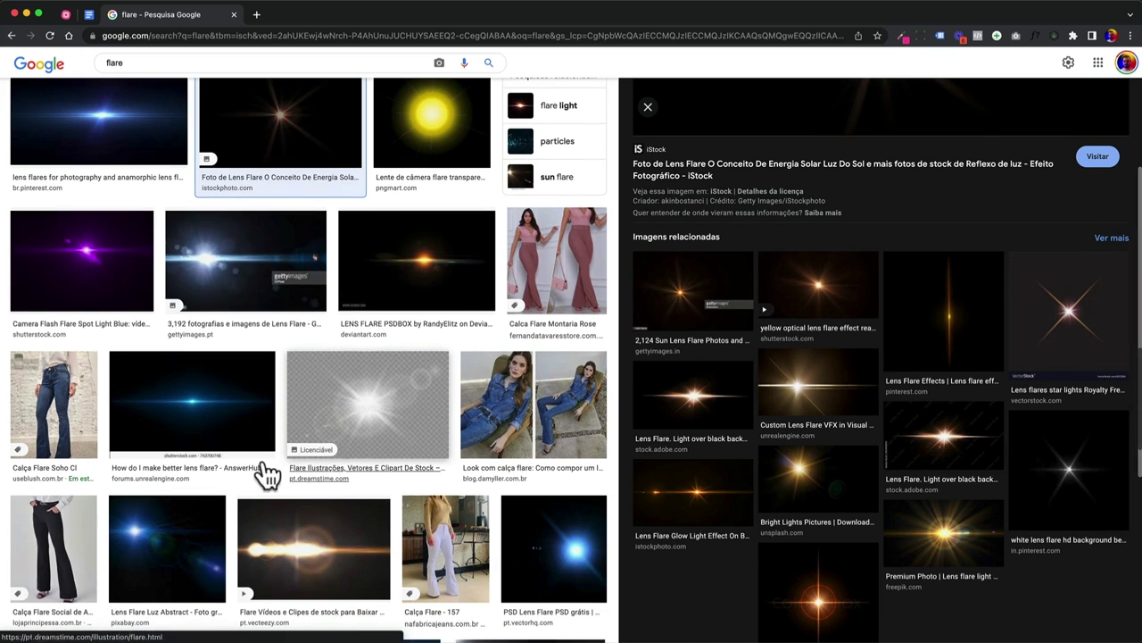
{"action": "left_click", "coordinate": [215, 436]}
{"action": "right_click", "coordinate": [845, 190]}
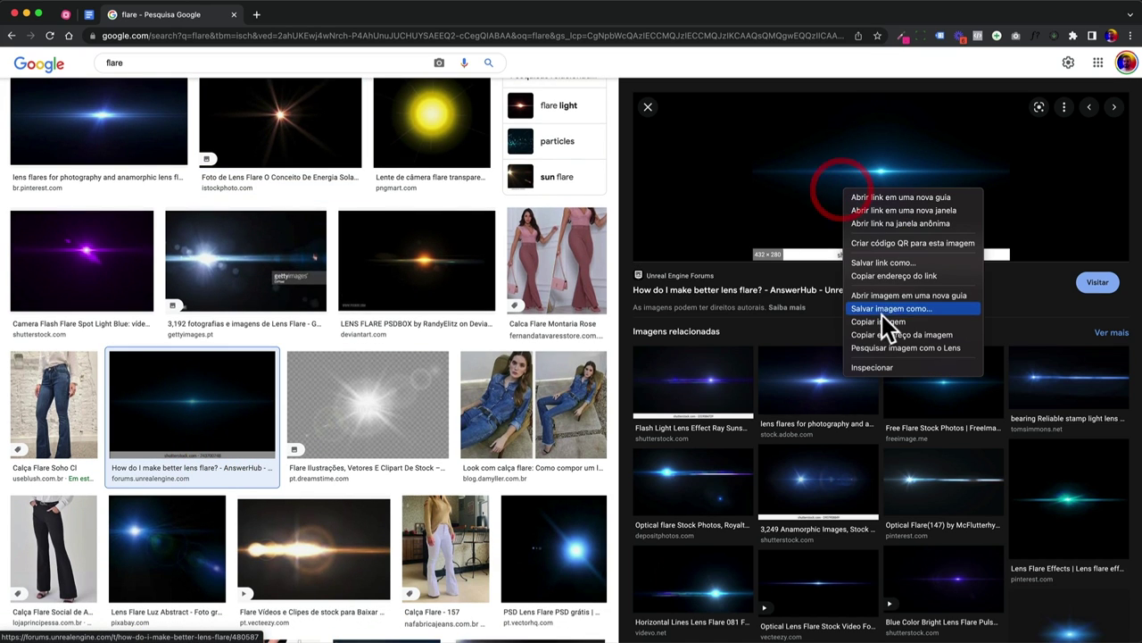
{"action": "left_click", "coordinate": [882, 316]}
{"action": "key", "text": "super+Tab"}
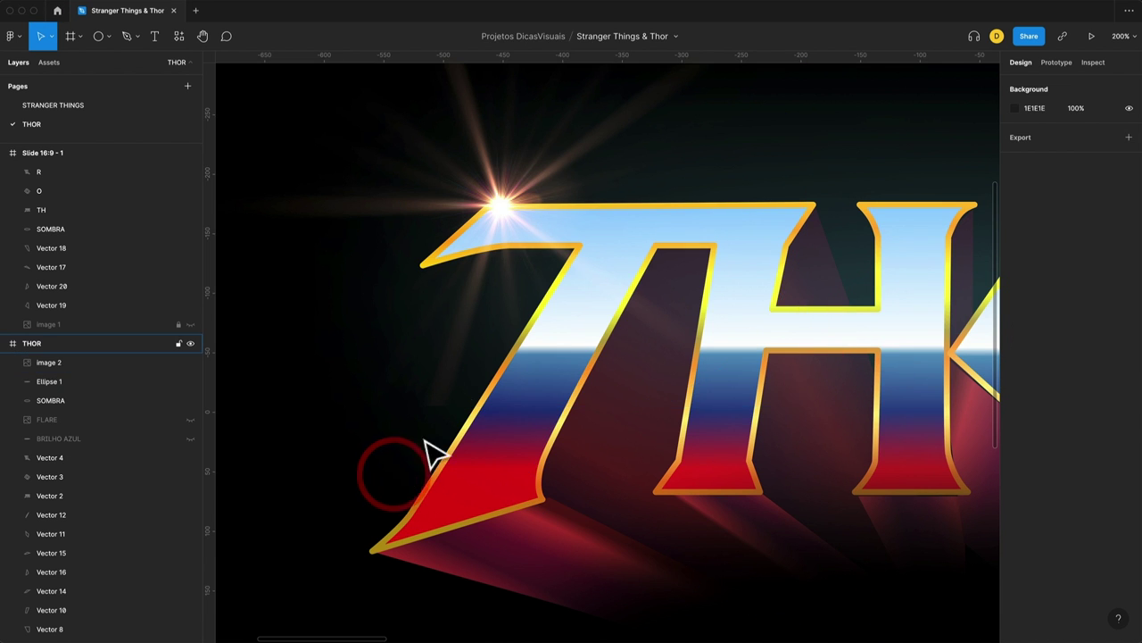
Step: Paste the blue flare as image 3, hide image 2, and move the blue flare toward the T
{"action": "key", "text": "super+v"}
{"action": "left_click", "coordinate": [516, 127]}
{"action": "left_click", "coordinate": [189, 381]}
{"action": "left_click", "coordinate": [533, 298]}
{"action": "left_click_drag", "start_coordinate": [607, 357], "coordinate": [528, 246]}
Step: Set the blue flare to Screen blending over the T and trim off its watermark strip
{"action": "left_click", "coordinate": [1042, 299]}
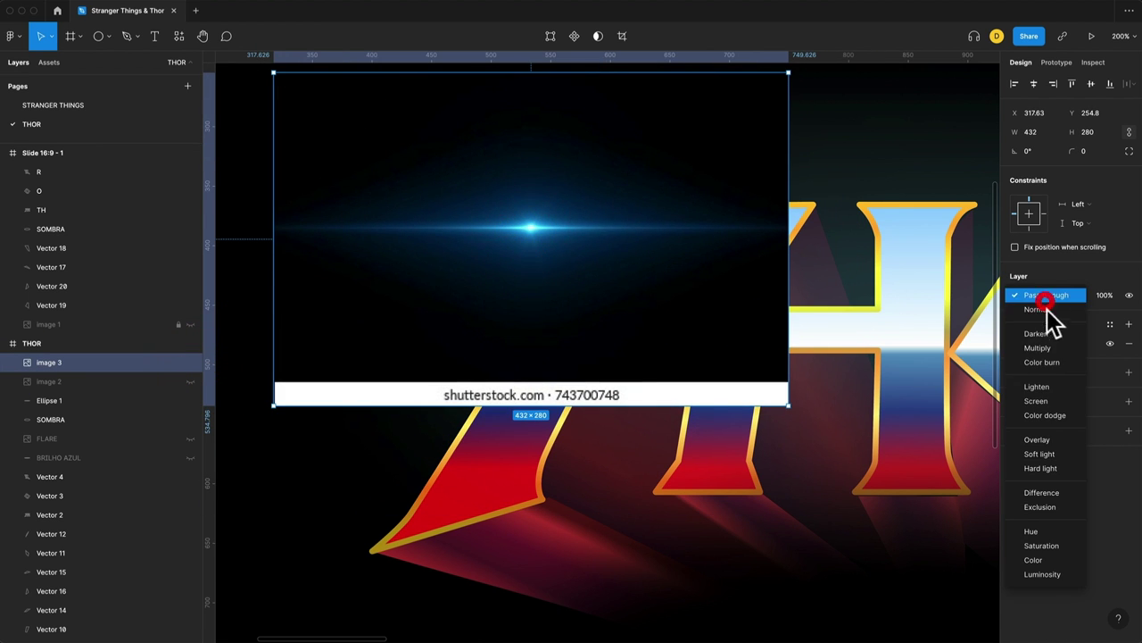
{"action": "left_click", "coordinate": [1038, 399]}
{"action": "left_click_drag", "start_coordinate": [543, 247], "coordinate": [498, 206]}
{"action": "left_click_drag", "start_coordinate": [496, 375], "coordinate": [497, 327]}
{"action": "left_click", "coordinate": [404, 393]}
Step: Delete the blue flare, leaving image 2 hidden after comparing it
{"action": "scroll", "coordinate": [404, 392], "scroll_direction": "down", "scroll_amount": 2}
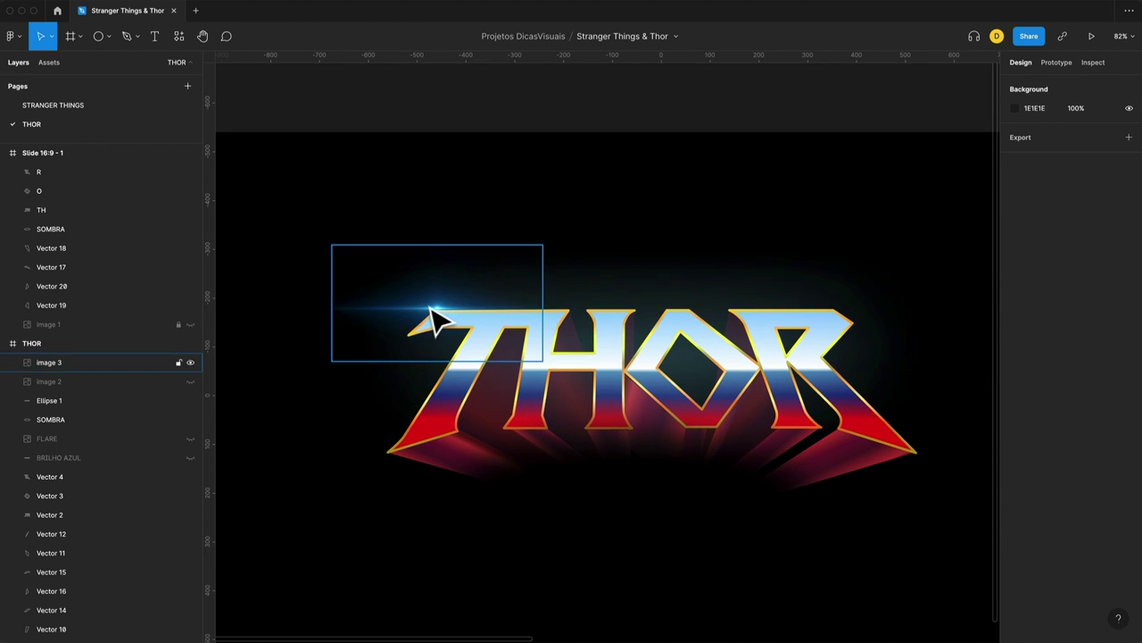
{"action": "left_click", "coordinate": [435, 322]}
{"action": "key", "text": "Delete"}
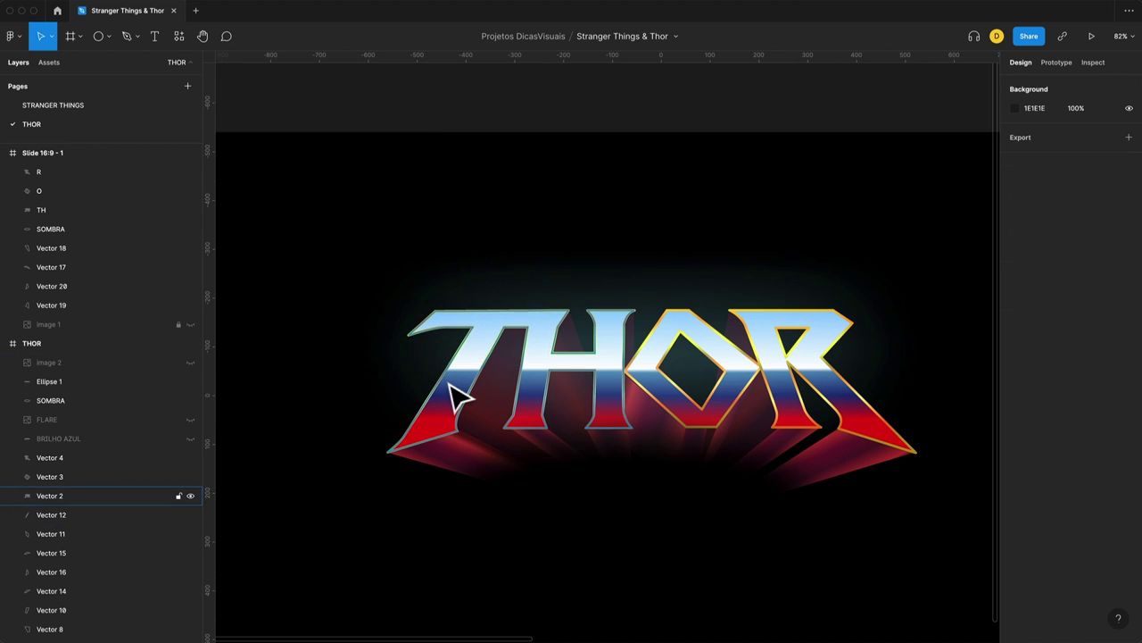
{"action": "left_click", "coordinate": [190, 361]}
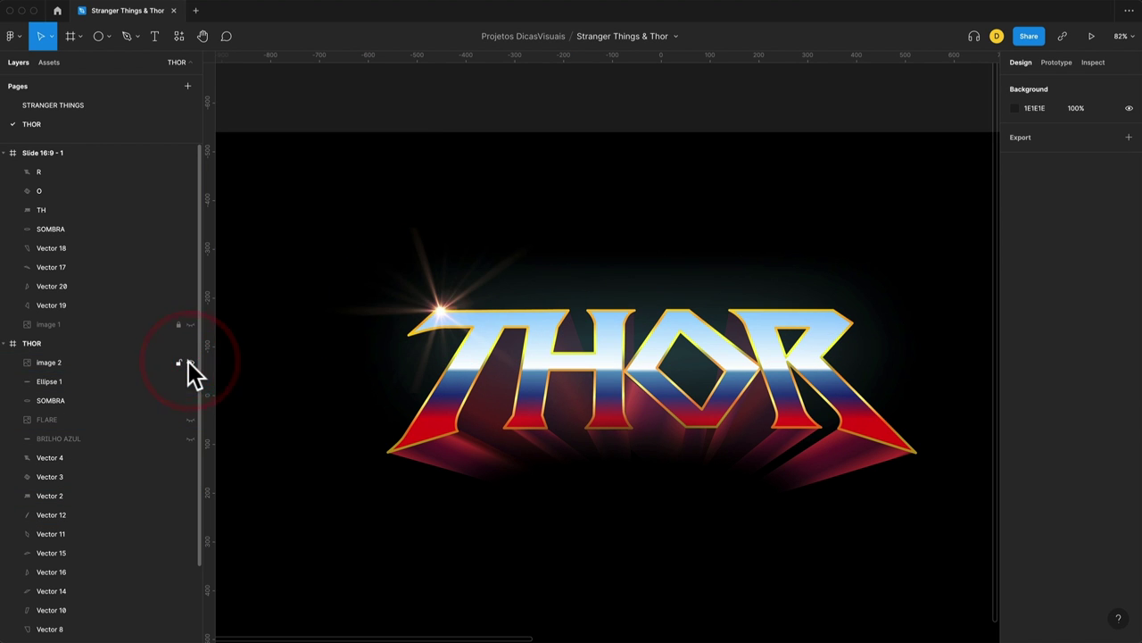
{"action": "left_click", "coordinate": [189, 362]}
Step: Unhide the FLARE sparkle layer and zoom in to inspect it on the T
{"action": "left_click", "coordinate": [191, 420]}
{"action": "left_click", "coordinate": [451, 330]}
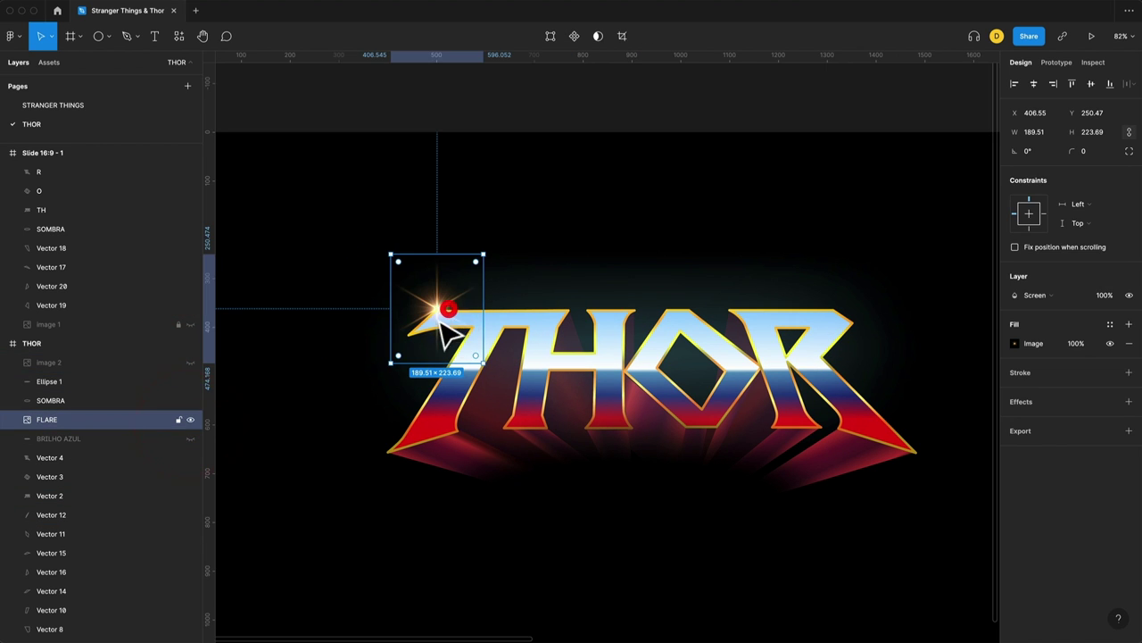
{"action": "key", "text": "shift+2"}
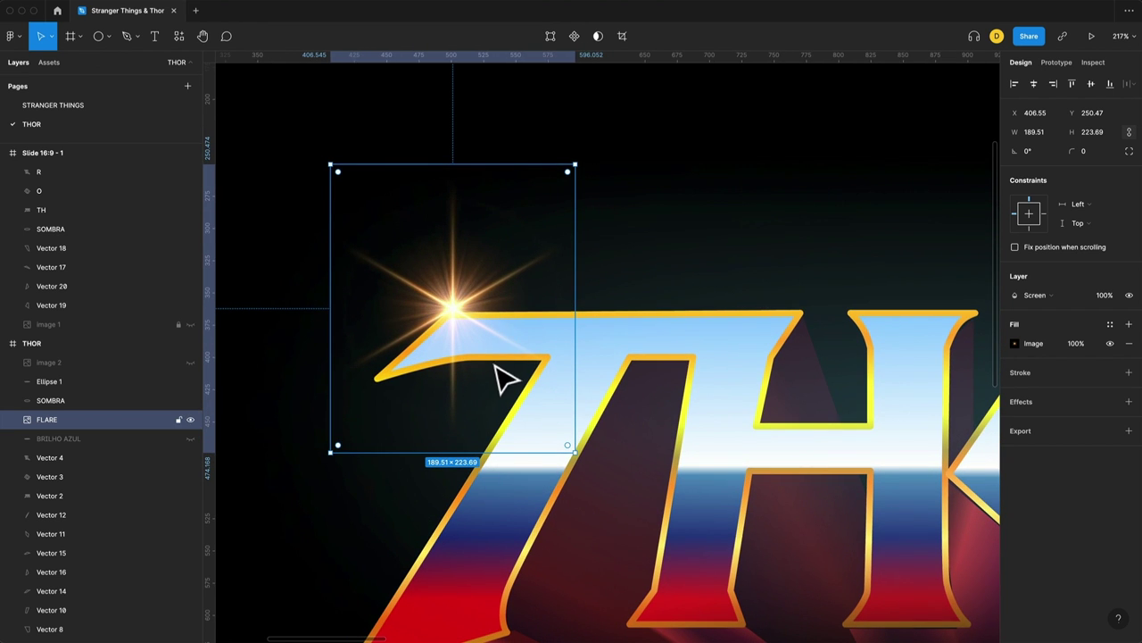
{"action": "scroll", "coordinate": [500, 378], "scroll_direction": "down", "scroll_amount": 2}
{"action": "scroll", "coordinate": [495, 378], "scroll_direction": "down", "scroll_amount": 5}
{"action": "scroll", "coordinate": [466, 335], "scroll_direction": "up", "scroll_amount": 2}
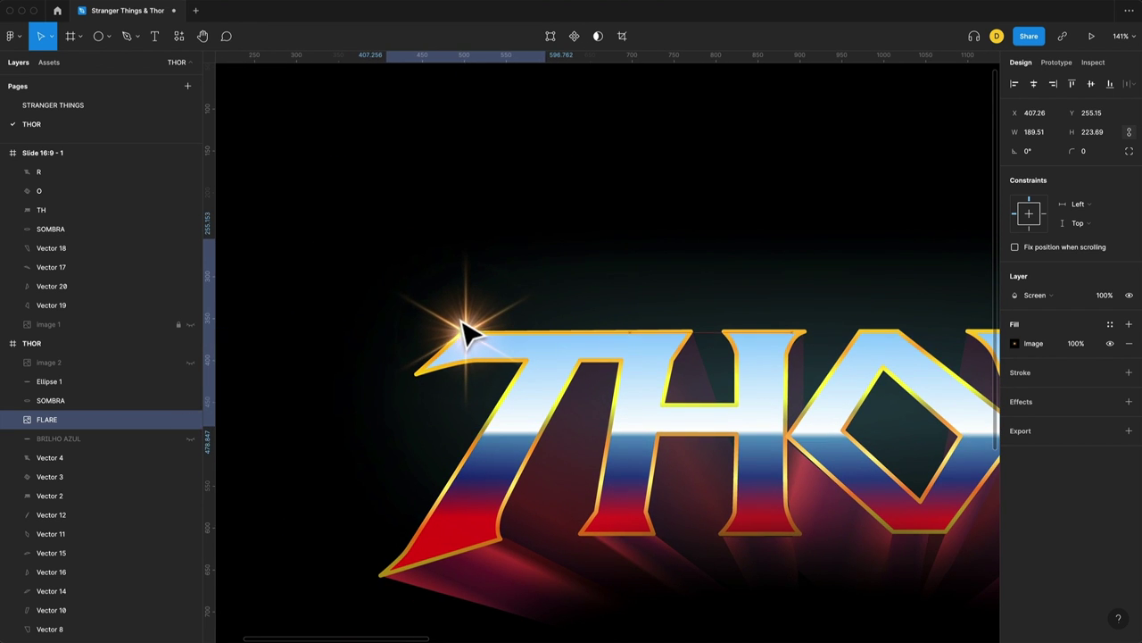
{"action": "scroll", "coordinate": [458, 331], "scroll_direction": "down", "scroll_amount": 2}
{"action": "scroll", "coordinate": [458, 325], "scroll_direction": "down", "scroll_amount": 2}
{"action": "scroll", "coordinate": [535, 366], "scroll_direction": "up", "scroll_amount": 2}
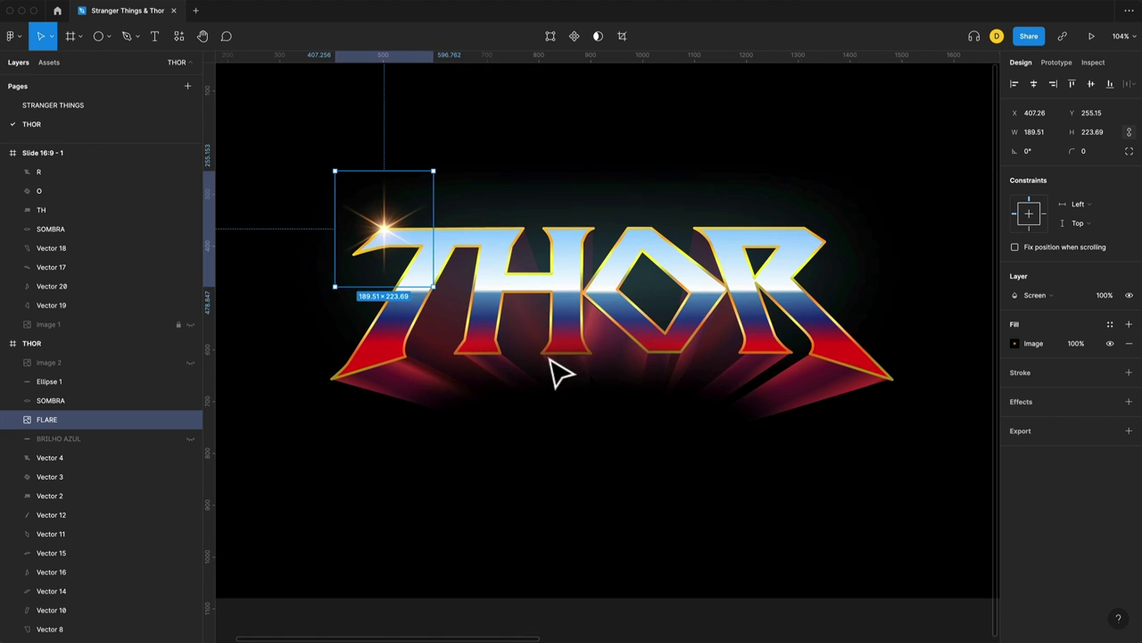
{"action": "left_click", "coordinate": [313, 402]}
Step: Inspect the TH lettering, the FLARE sparkle and the Ellipse 1 glow across the letters
{"action": "scroll", "coordinate": [303, 388], "scroll_direction": "down", "scroll_amount": 2}
{"action": "scroll", "coordinate": [308, 389], "scroll_direction": "up", "scroll_amount": 1}
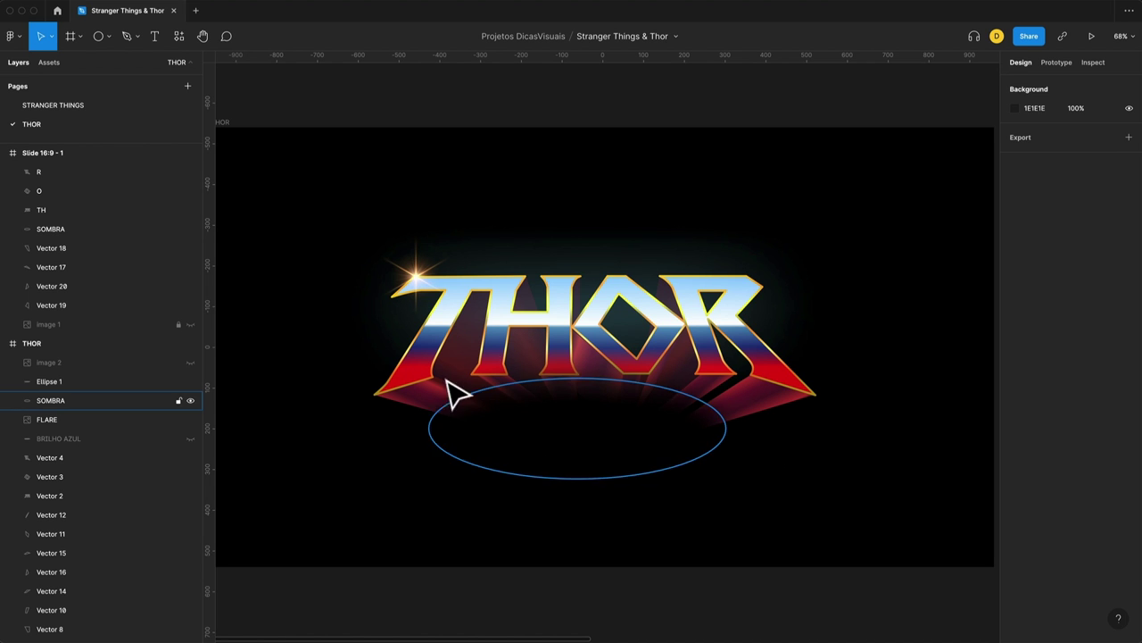
{"action": "scroll", "coordinate": [564, 332], "scroll_direction": "down", "scroll_amount": 1}
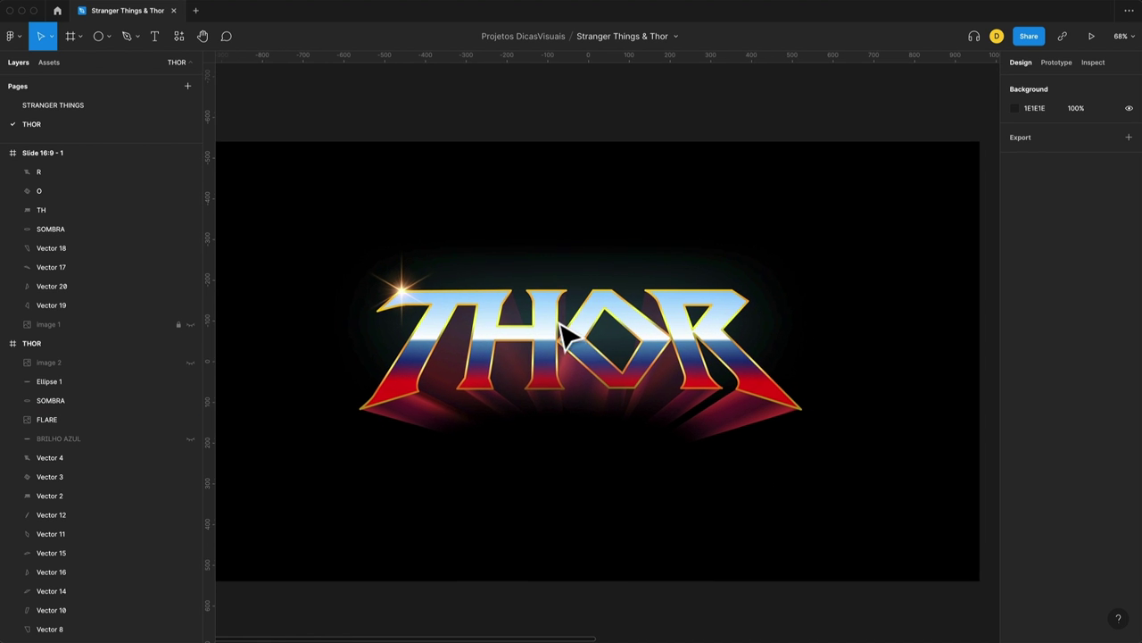
{"action": "scroll", "coordinate": [544, 336], "scroll_direction": "up", "scroll_amount": 5}
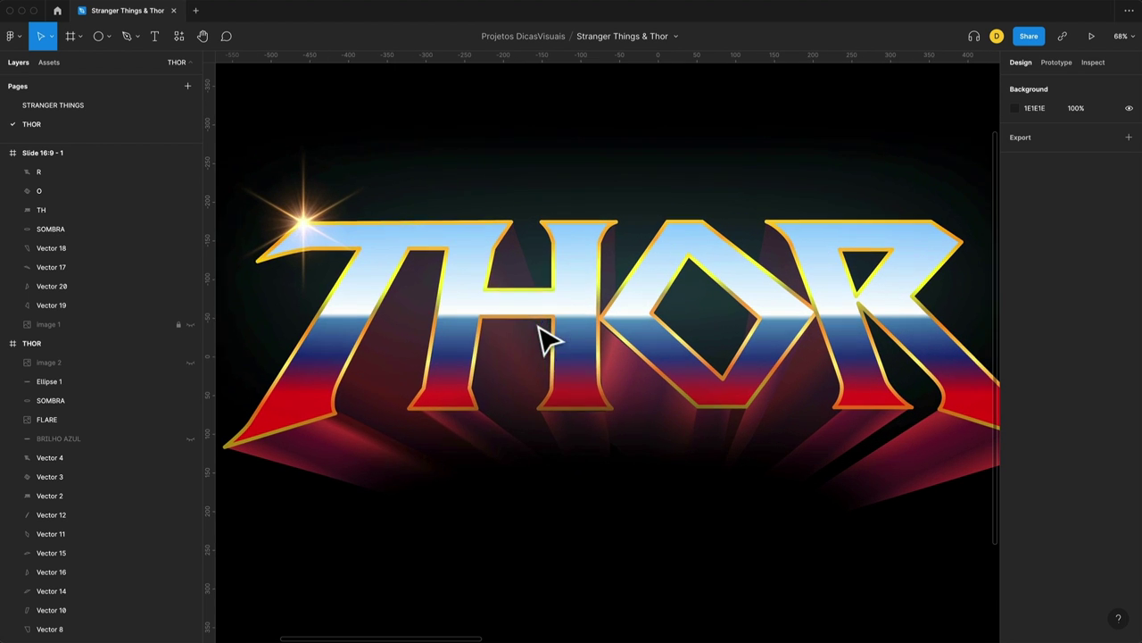
{"action": "left_click", "coordinate": [456, 392]}
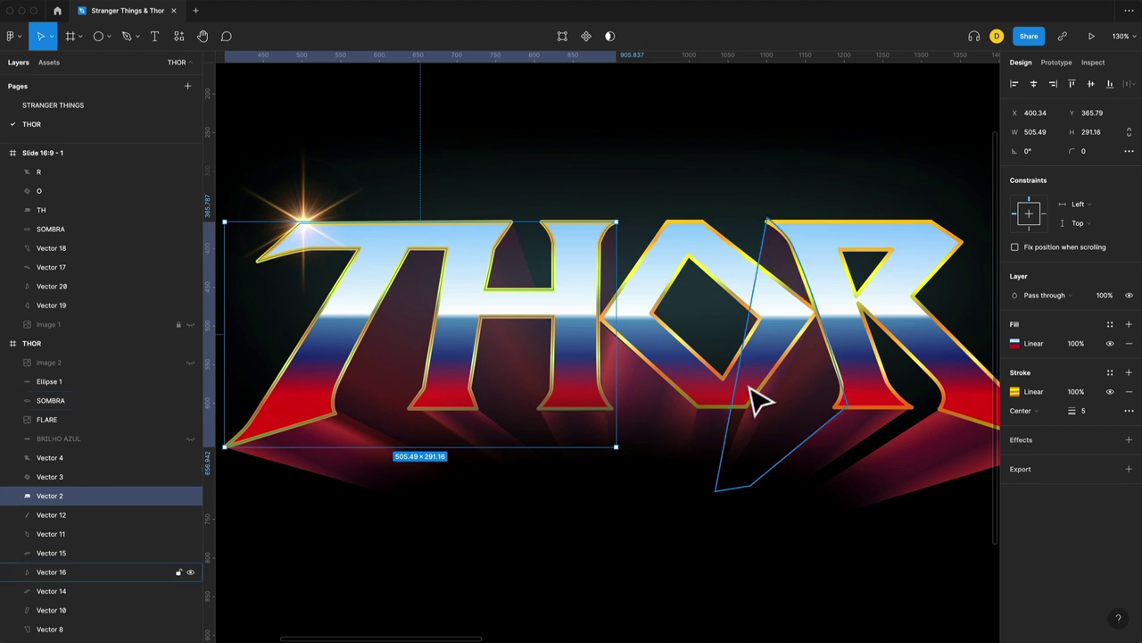
{"action": "scroll", "coordinate": [622, 470], "scroll_direction": "down", "scroll_amount": 3}
{"action": "left_click", "coordinate": [328, 206]}
{"action": "left_click", "coordinate": [579, 262]}
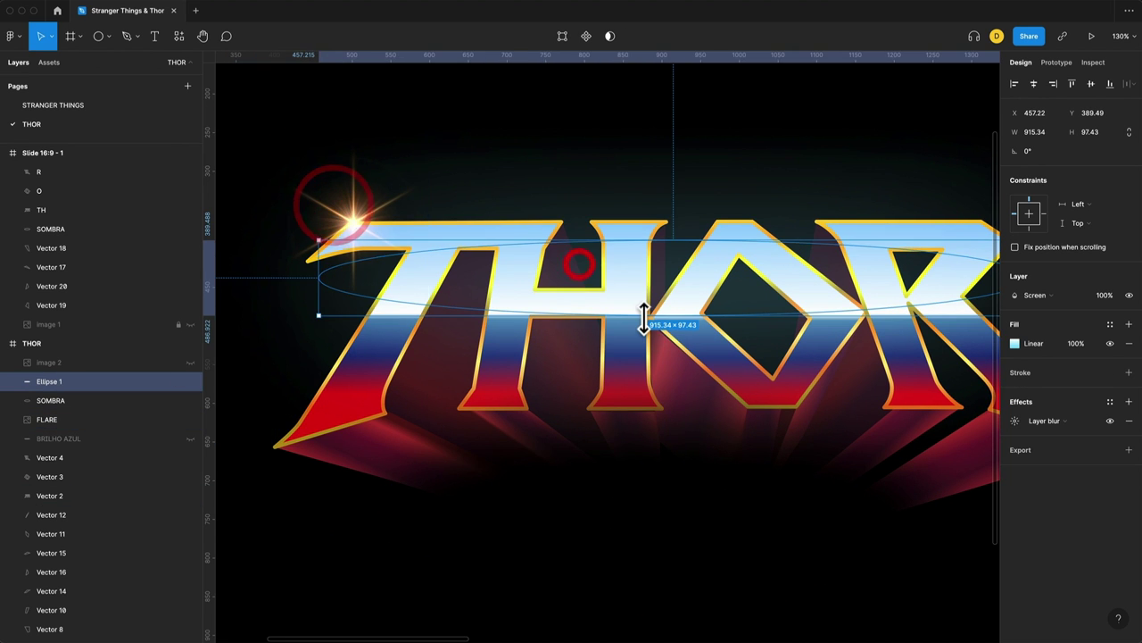
{"action": "scroll", "coordinate": [644, 320], "scroll_direction": "down", "scroll_amount": 2}
{"action": "scroll", "coordinate": [644, 320], "scroll_direction": "down", "scroll_amount": 3}
{"action": "left_click", "coordinate": [690, 219]}
{"action": "scroll", "coordinate": [693, 224], "scroll_direction": "right", "scroll_amount": 2}
{"action": "scroll", "coordinate": [482, 283], "scroll_direction": "up", "scroll_amount": 1}
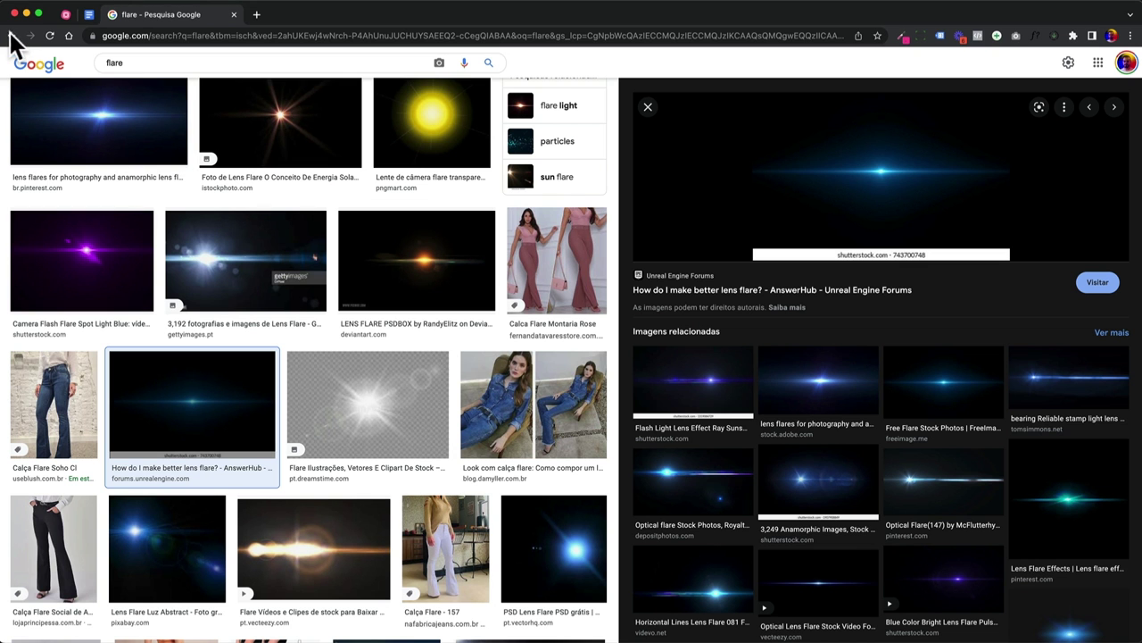
Step: Go back to the 'thor amor e trovão' image results showing the reference logo
{"action": "left_click", "coordinate": [11, 36]}
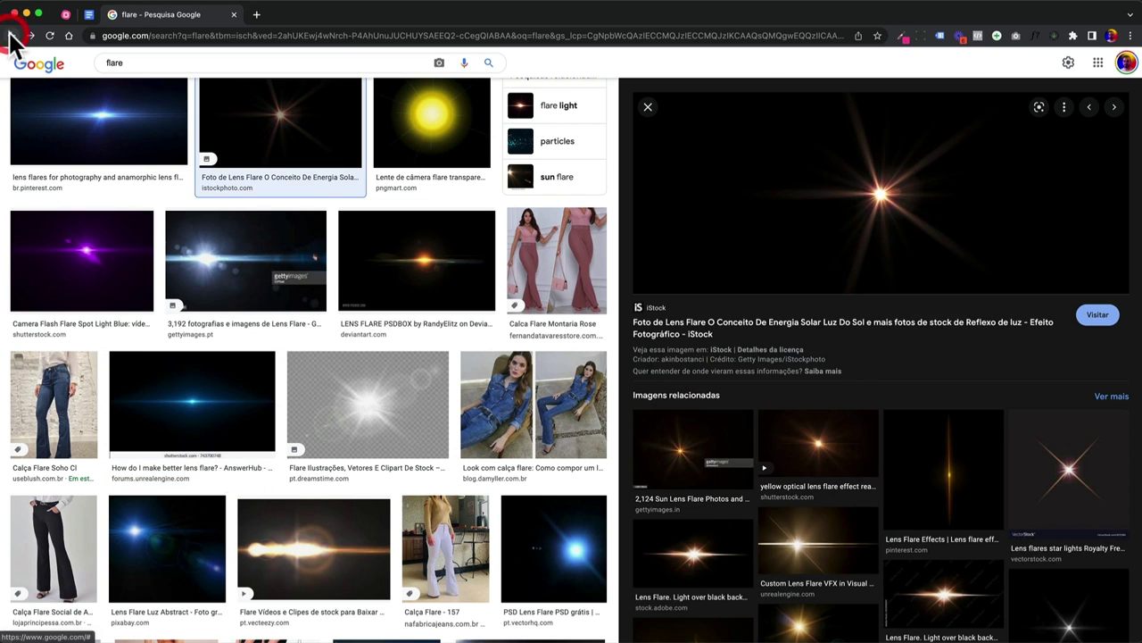
{"action": "left_click", "coordinate": [12, 36]}
{"action": "left_click", "coordinate": [11, 36]}
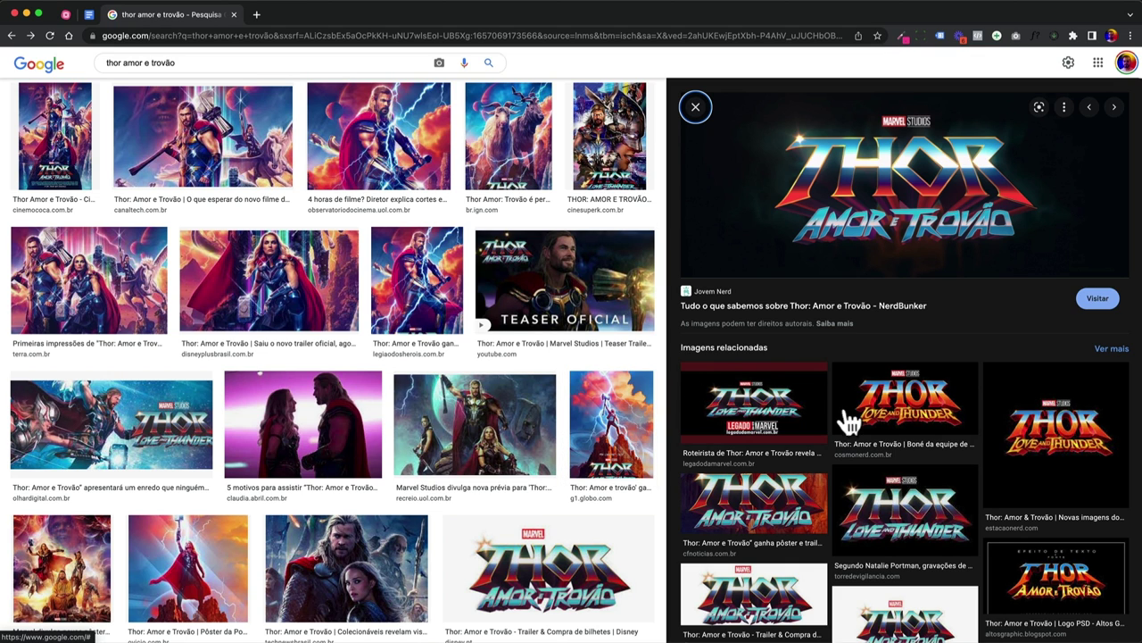
{"action": "scroll", "coordinate": [941, 435], "scroll_direction": "down", "scroll_amount": 2}
{"action": "scroll", "coordinate": [938, 433], "scroll_direction": "up", "scroll_amount": 2}
{"action": "scroll", "coordinate": [347, 315], "scroll_direction": "up", "scroll_amount": 2}
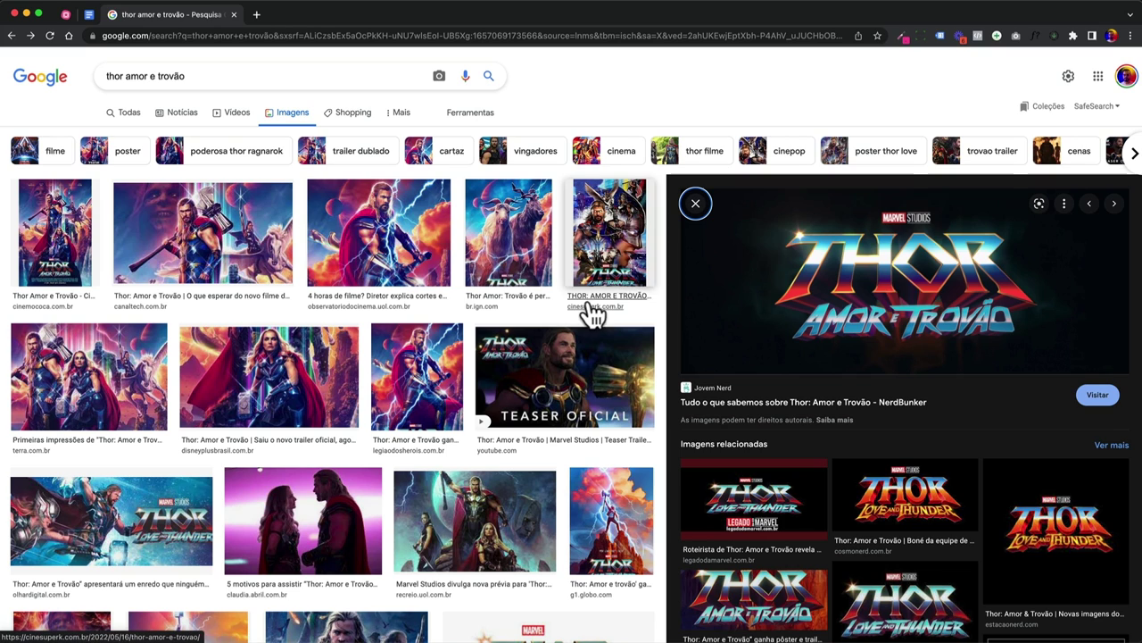